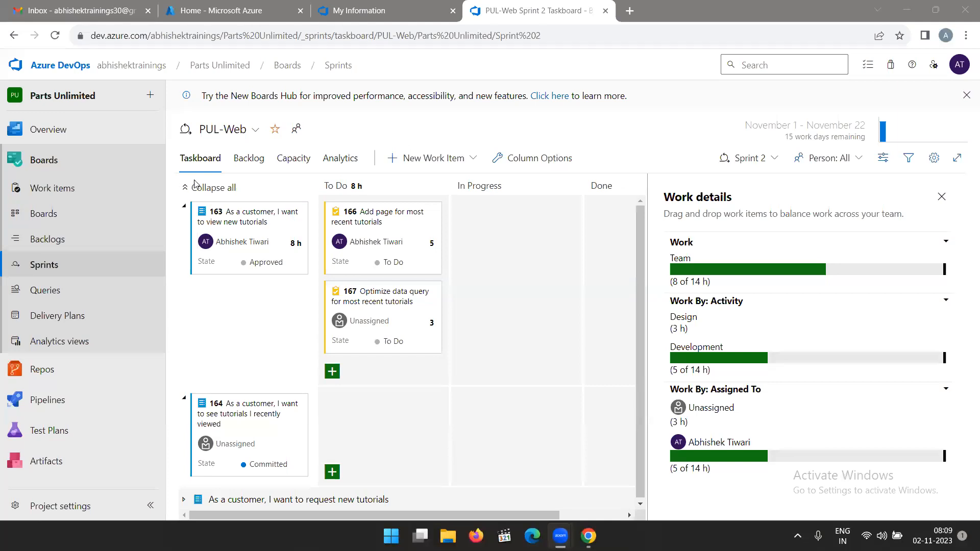
Open the PUL-Web backlog and expand "As a customer, I want to view new tutorials" to view its tasks.
click(58, 244)
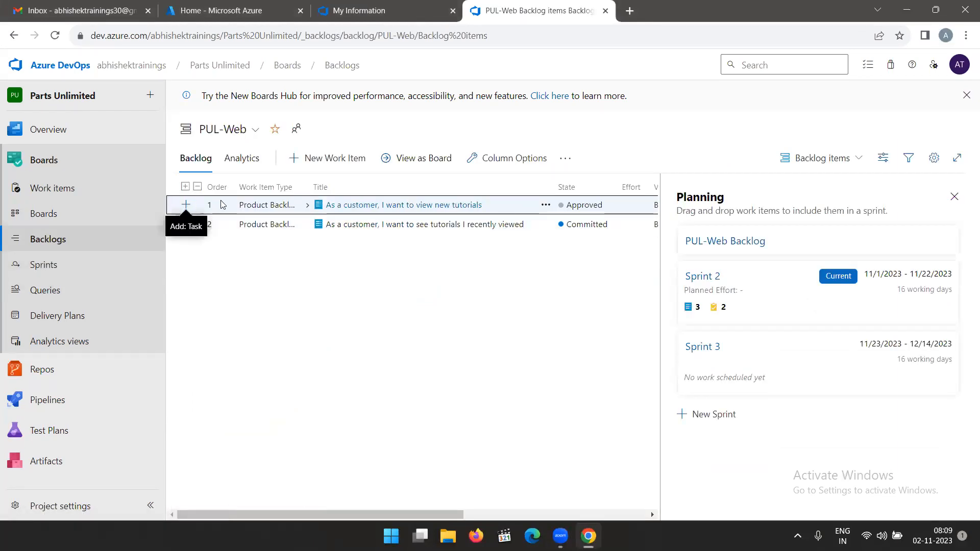
click(307, 205)
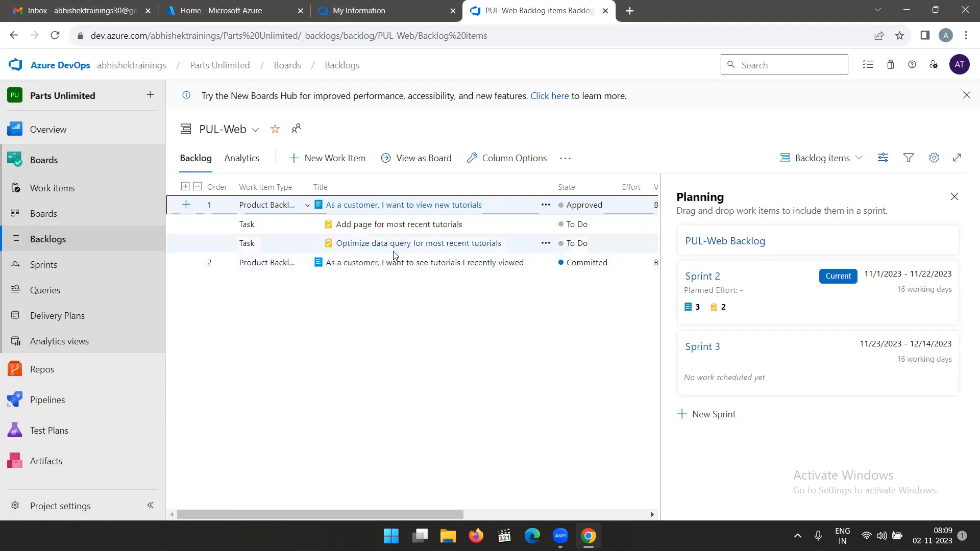
Remove the first team member's days off from the Sprint 2 capacity.
click(23, 264)
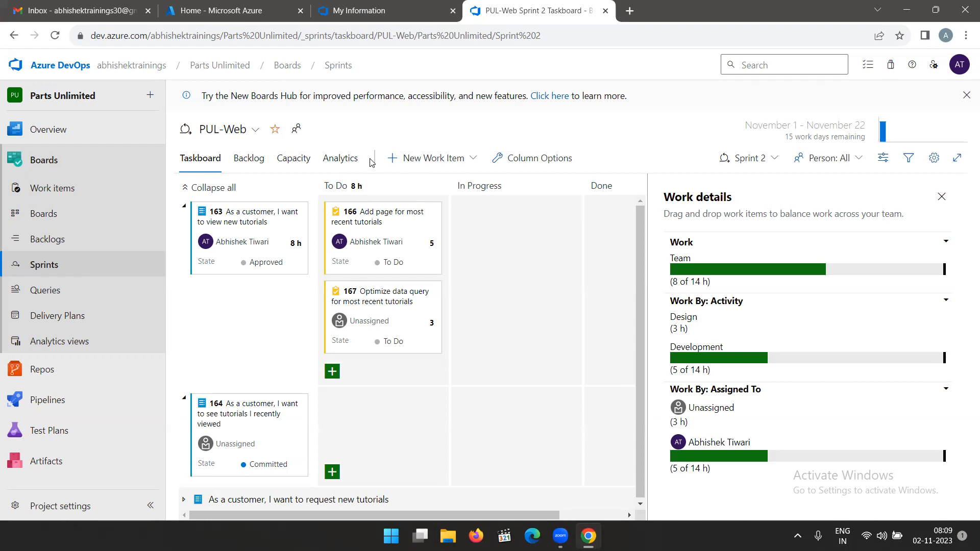
click(292, 159)
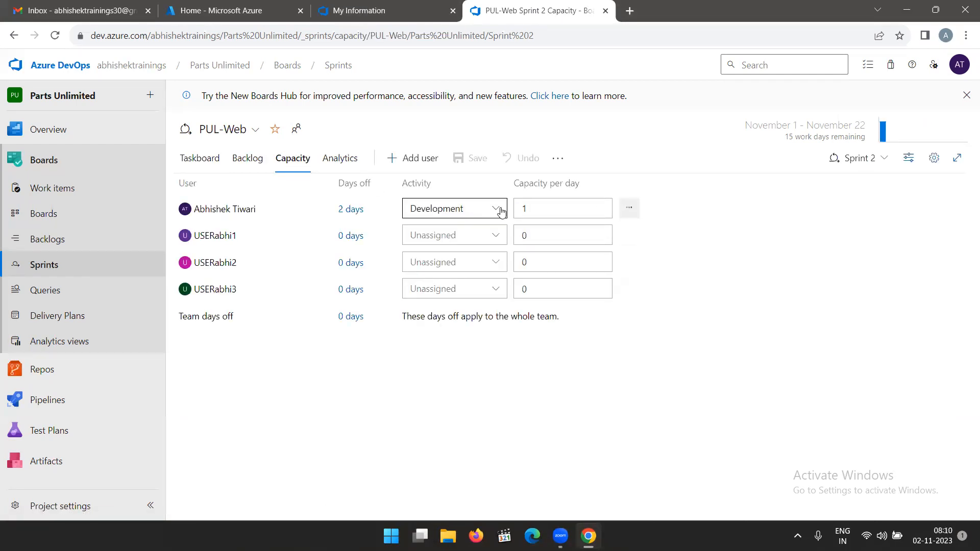
click(351, 209)
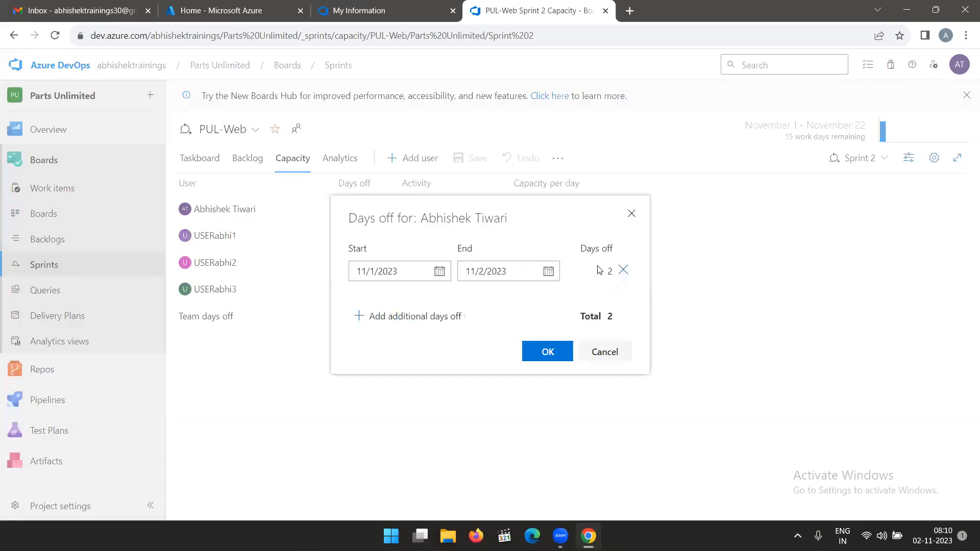
click(623, 270)
click(557, 353)
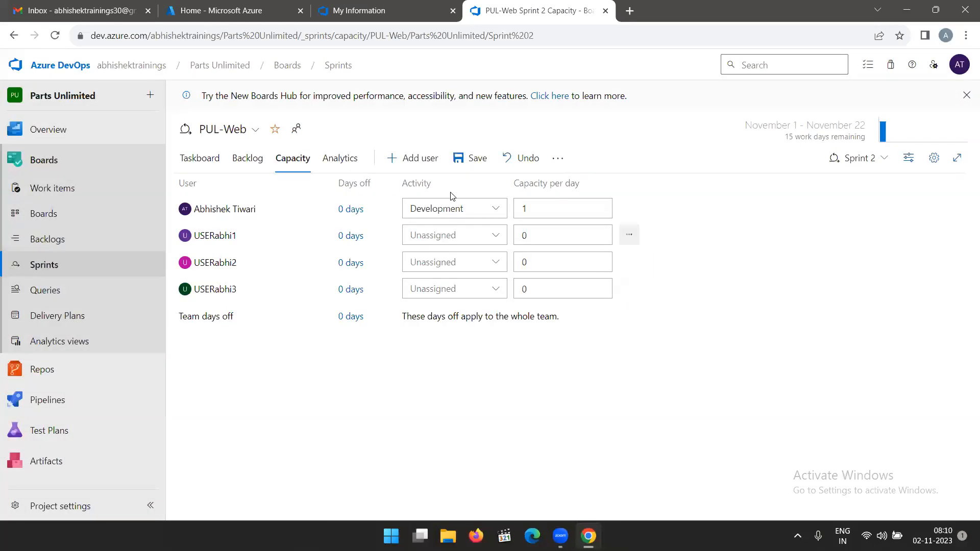
Set the first team member's activity to Unassigned and capacity per day to 0, and save the capacity.
click(498, 210)
click(446, 235)
click(557, 210)
text(0)
click(470, 158)
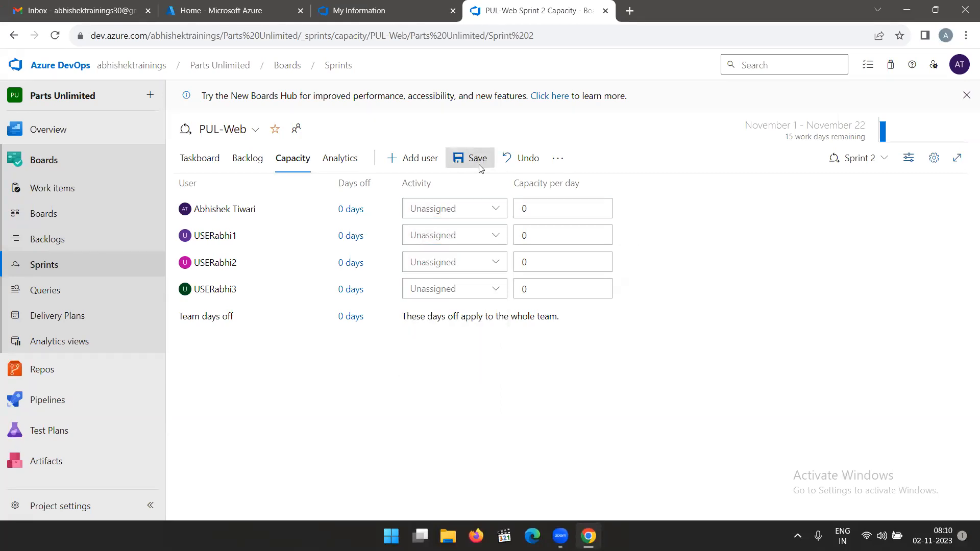
Examine the team, activity and assignee hours in the work details of the Sprint 2 taskboard.
click(198, 161)
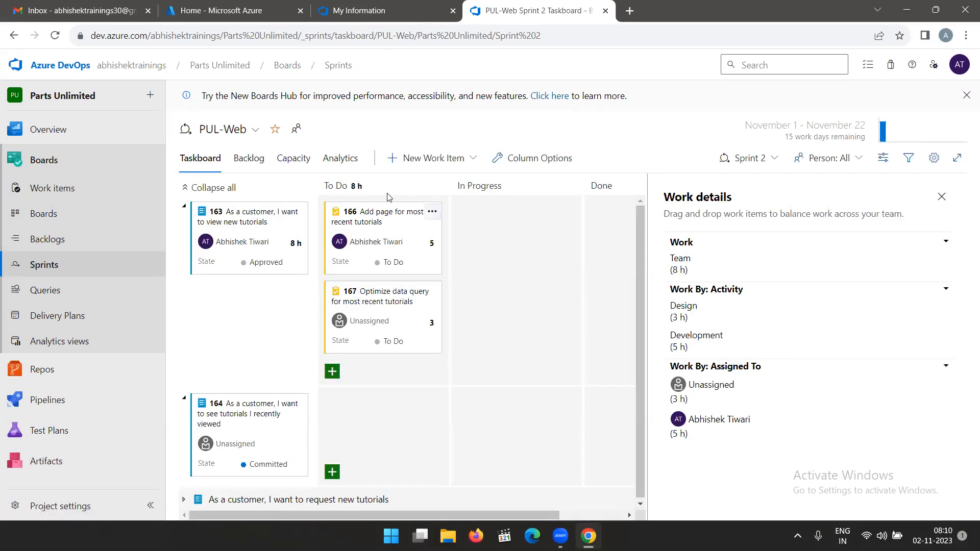
drag(694, 277, 671, 258)
drag(695, 326, 665, 308)
drag(700, 354, 670, 339)
click(757, 350)
click(291, 162)
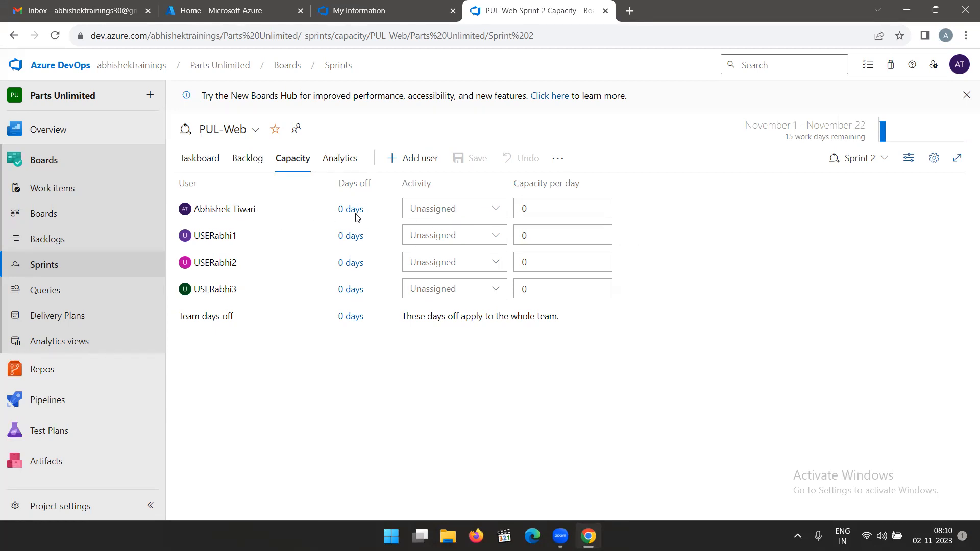
click(498, 207)
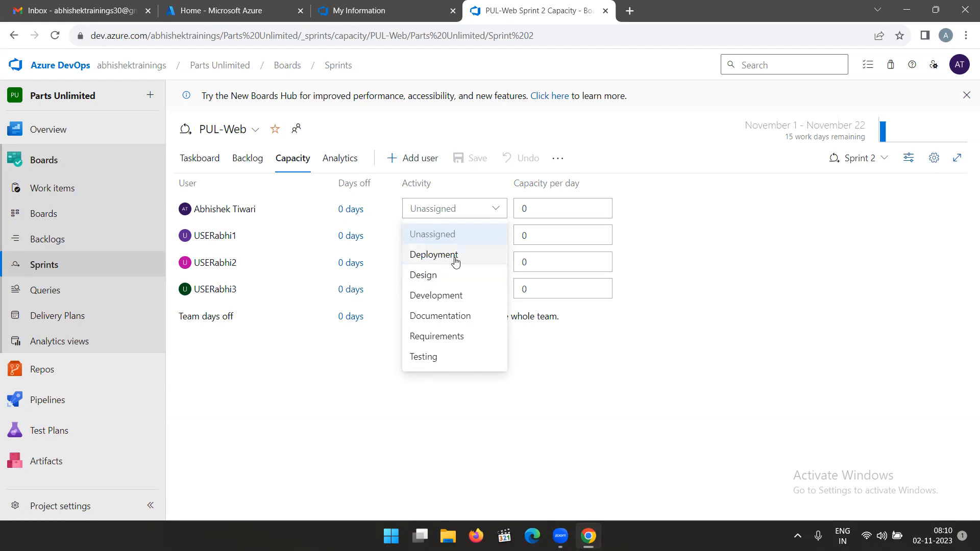
click(452, 296)
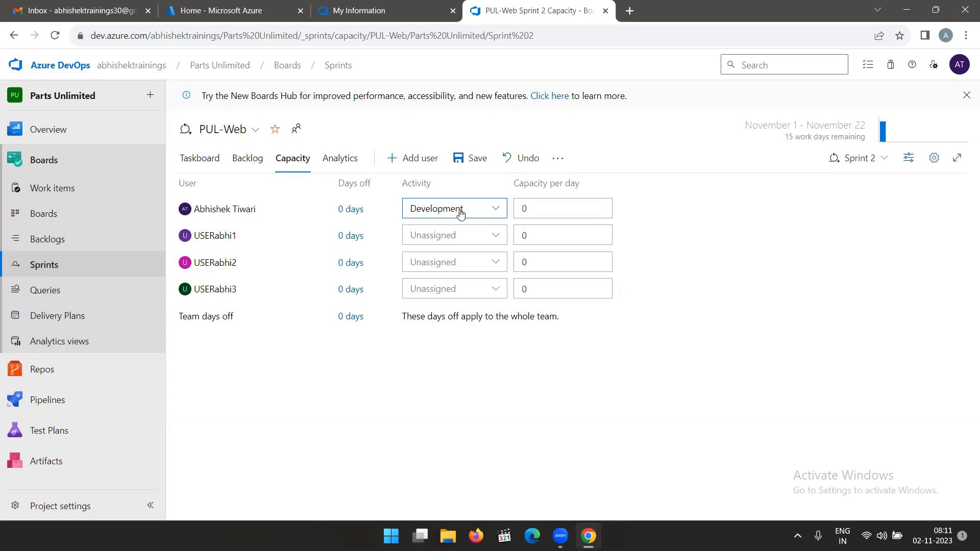
click(550, 207)
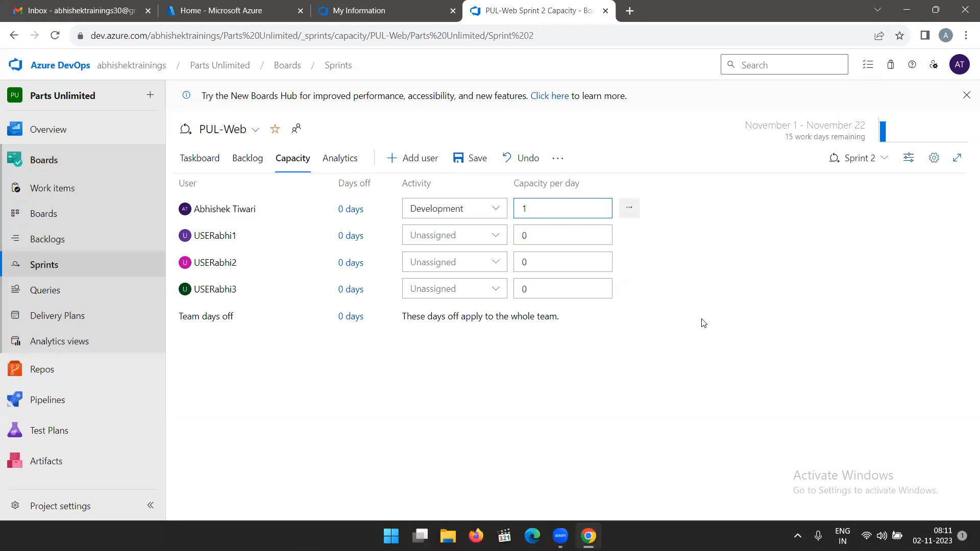
click(207, 159)
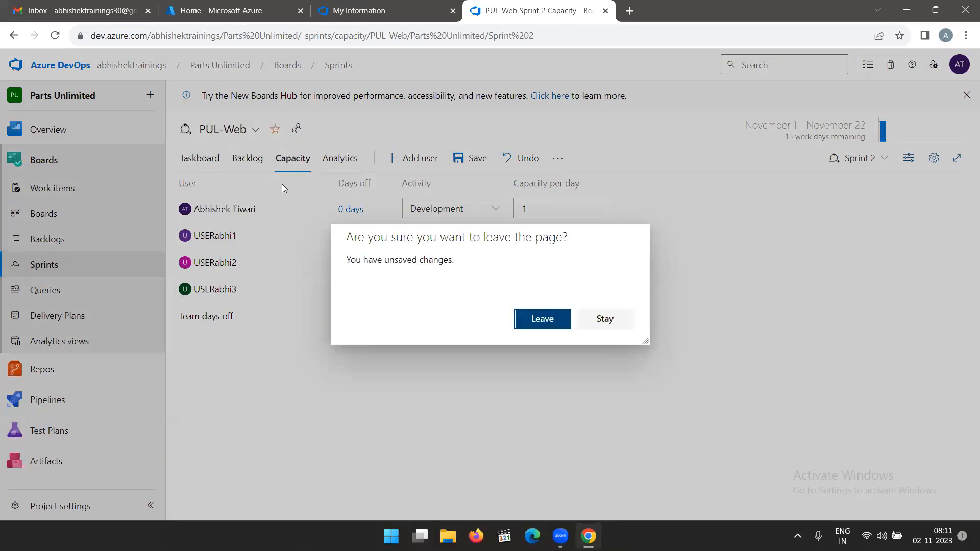
click(536, 321)
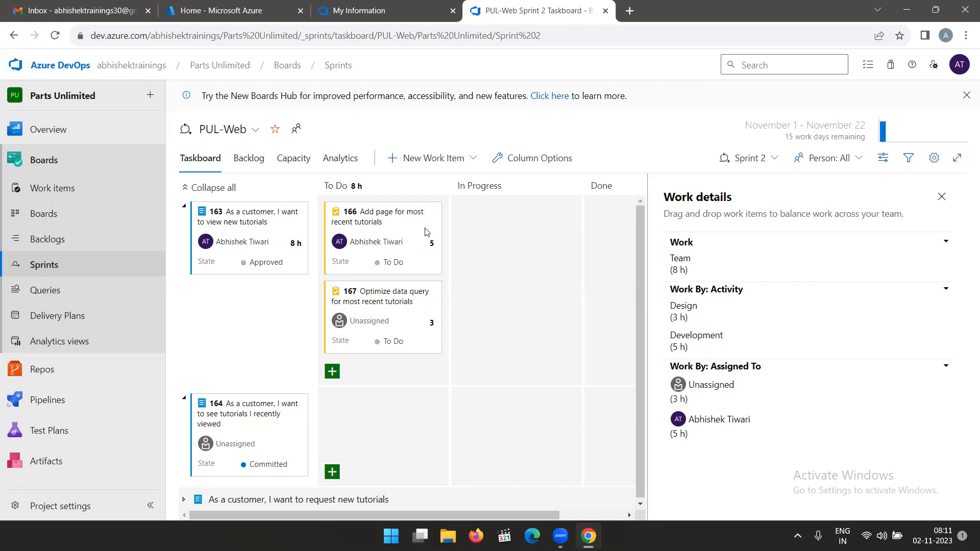
Set the first team member's activity to Development with a capacity per day of 1, and save the capacity.
click(279, 158)
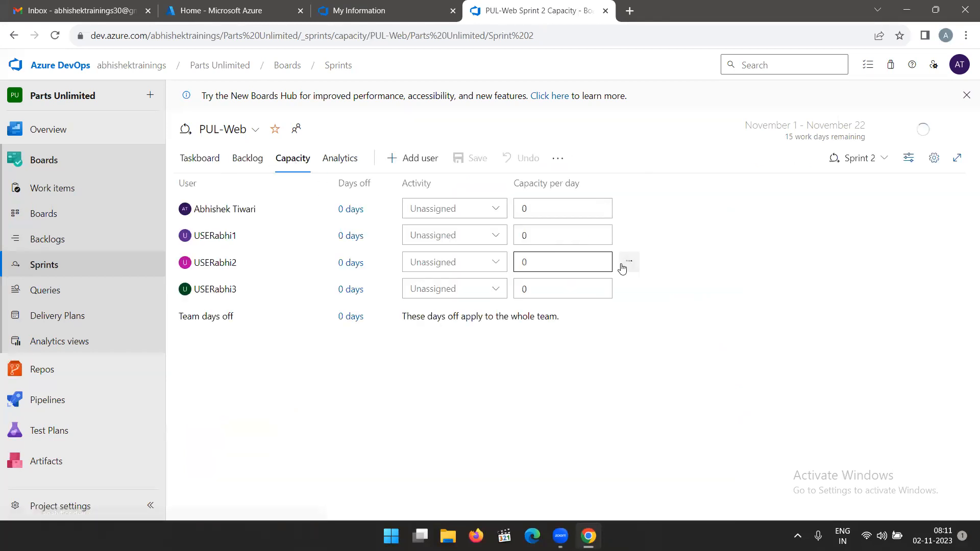
click(494, 215)
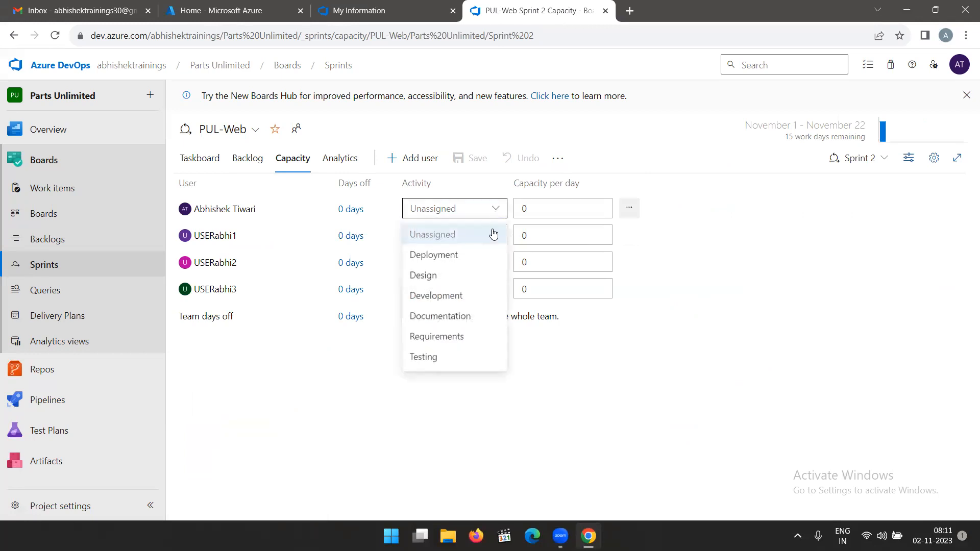
click(462, 295)
click(567, 207)
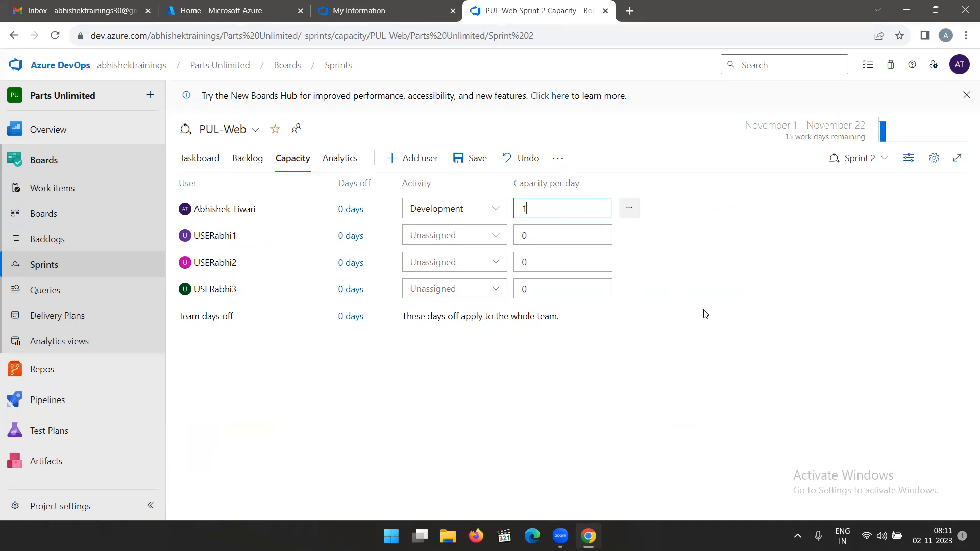
click(704, 333)
click(469, 162)
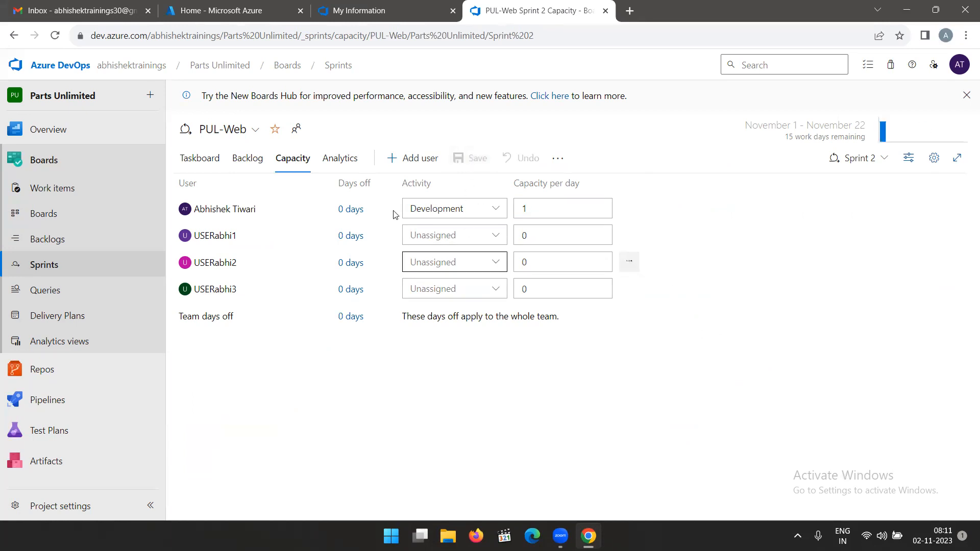
Compare the team's capacity hours on the Sprint 2 taskboard with the remaining work days and the capacity settings.
click(195, 159)
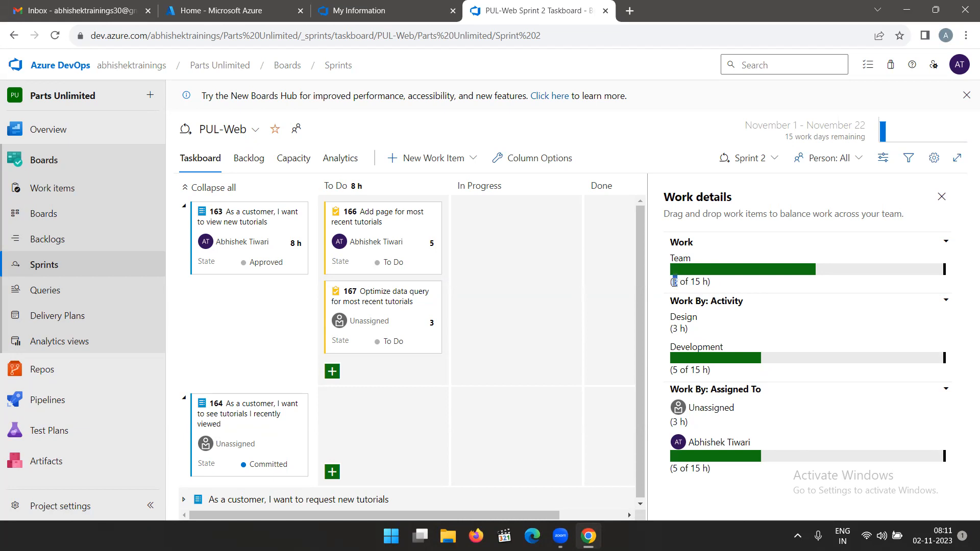
click(741, 296)
drag(786, 139, 870, 143)
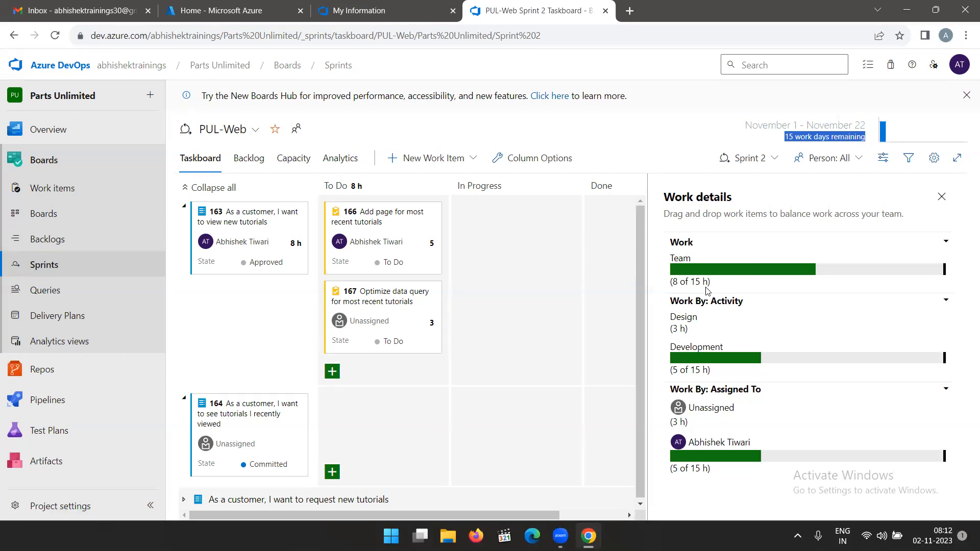
drag(707, 284, 694, 285)
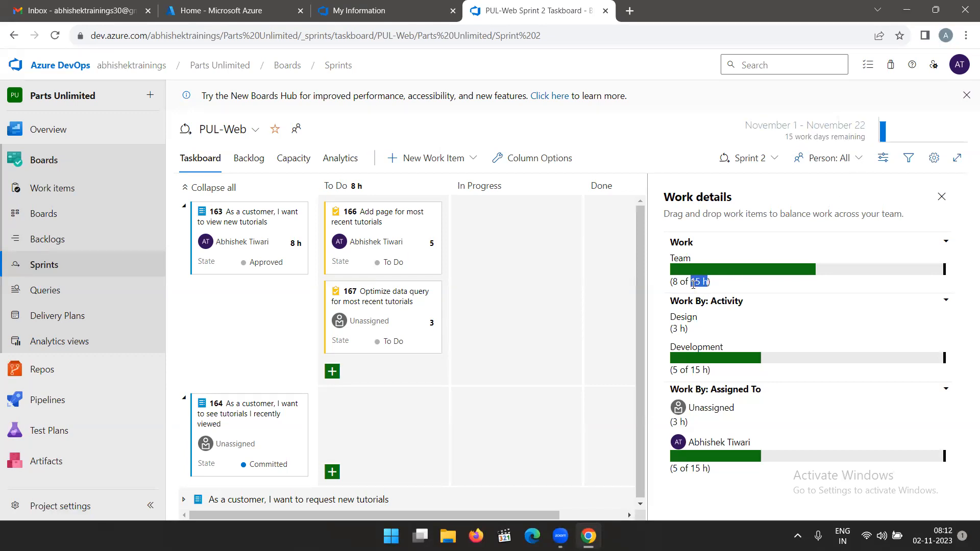
click(723, 288)
click(300, 161)
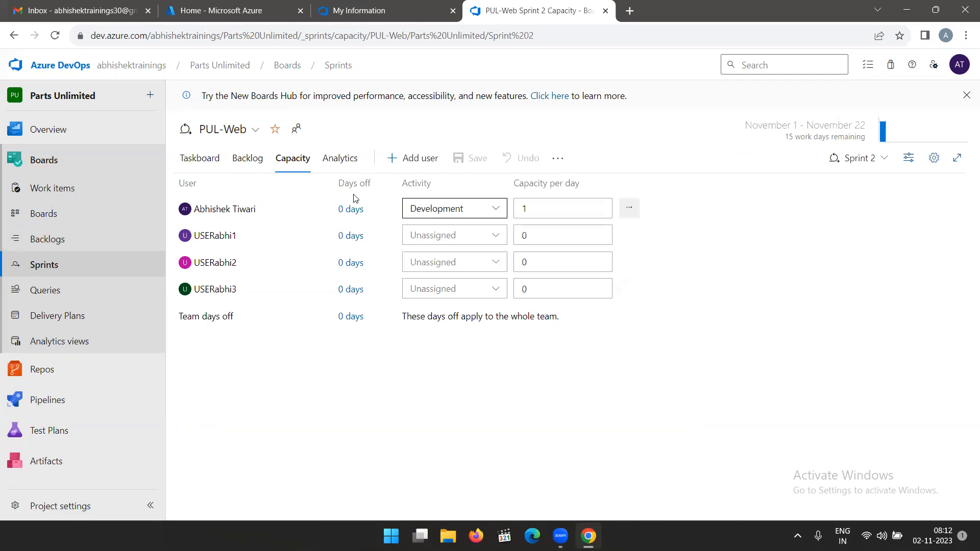
click(202, 158)
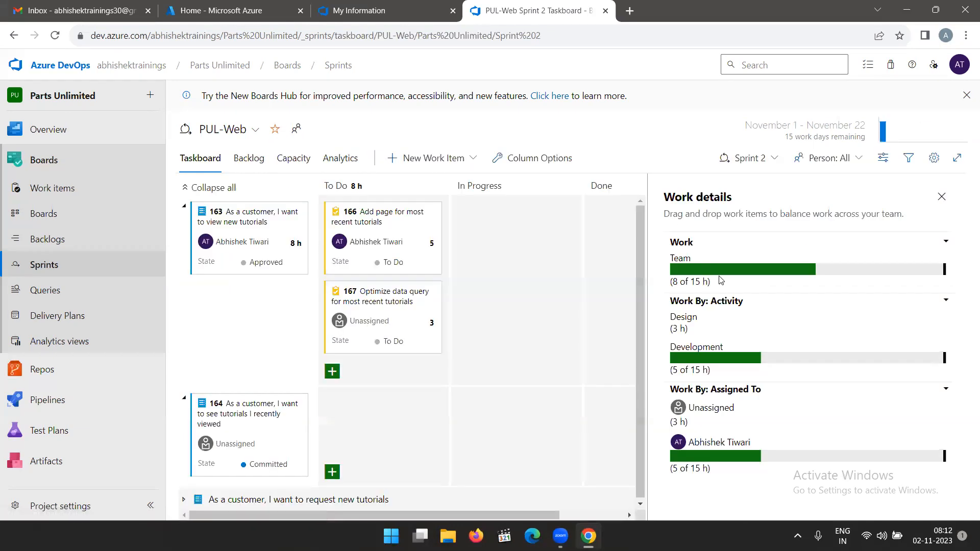
Add days off from 11/2/2023 to 11/8/2023 for the first team member in the sprint capacity and save.
click(293, 158)
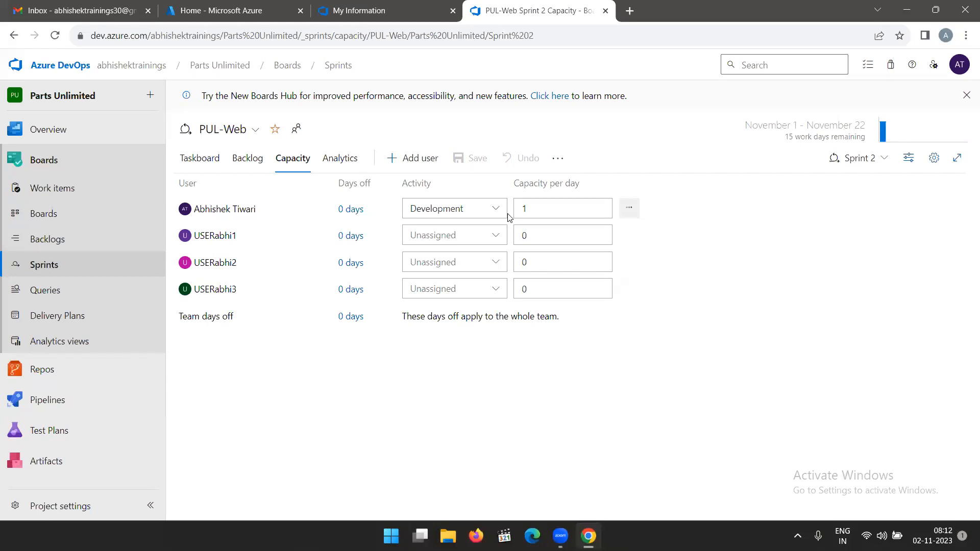
click(353, 210)
click(439, 271)
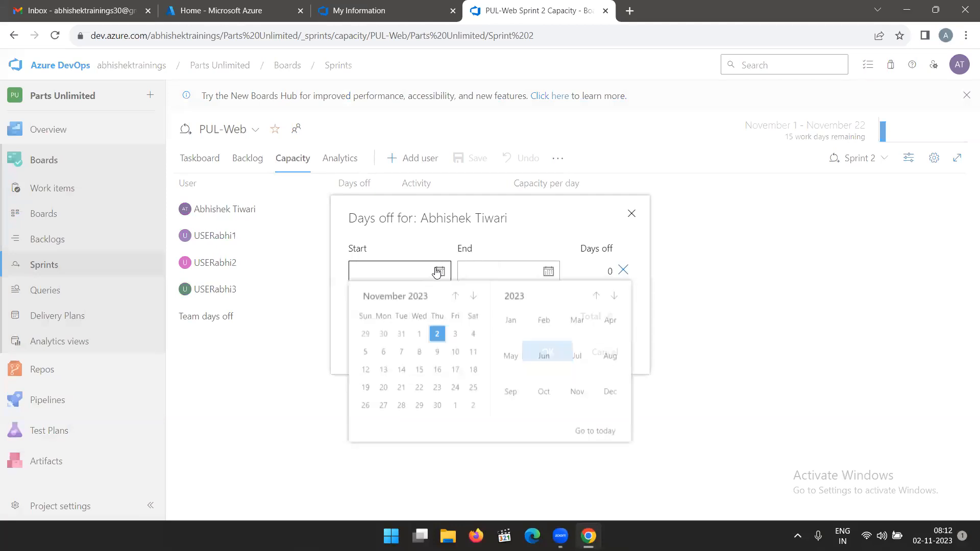
click(438, 337)
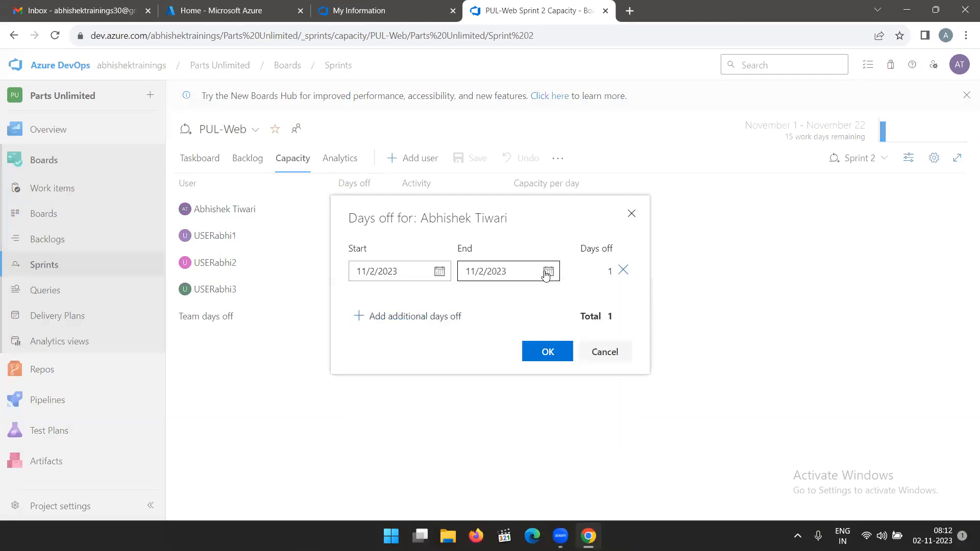
click(548, 271)
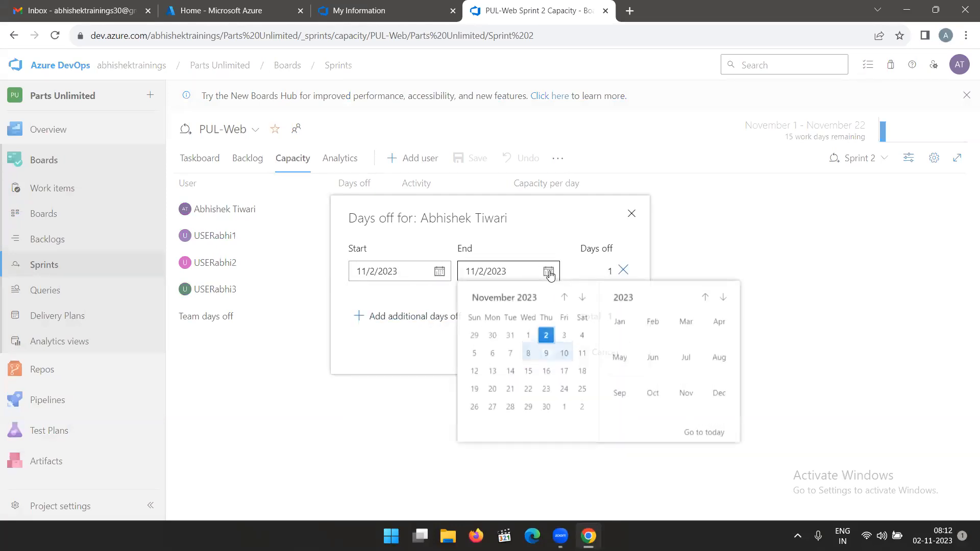
click(515, 358)
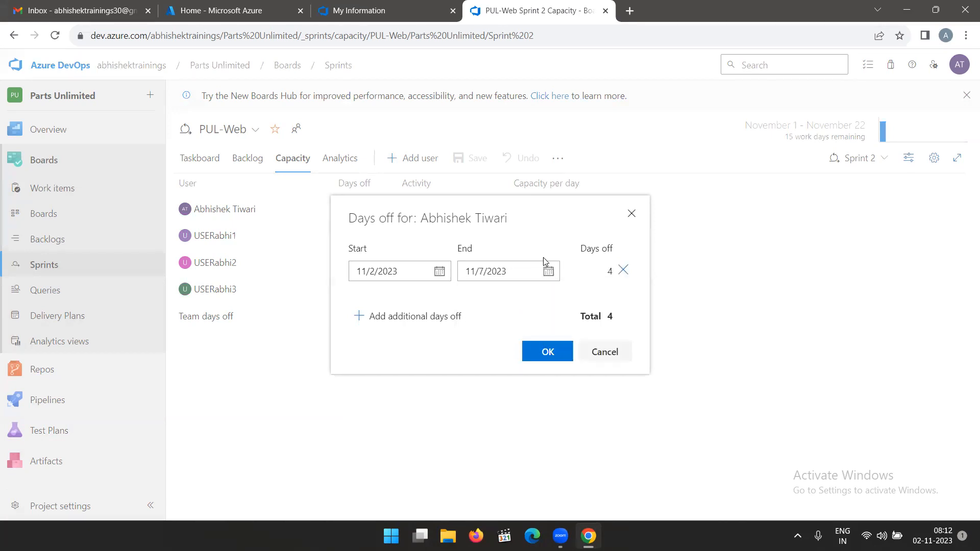
click(548, 271)
click(528, 354)
click(539, 353)
click(461, 167)
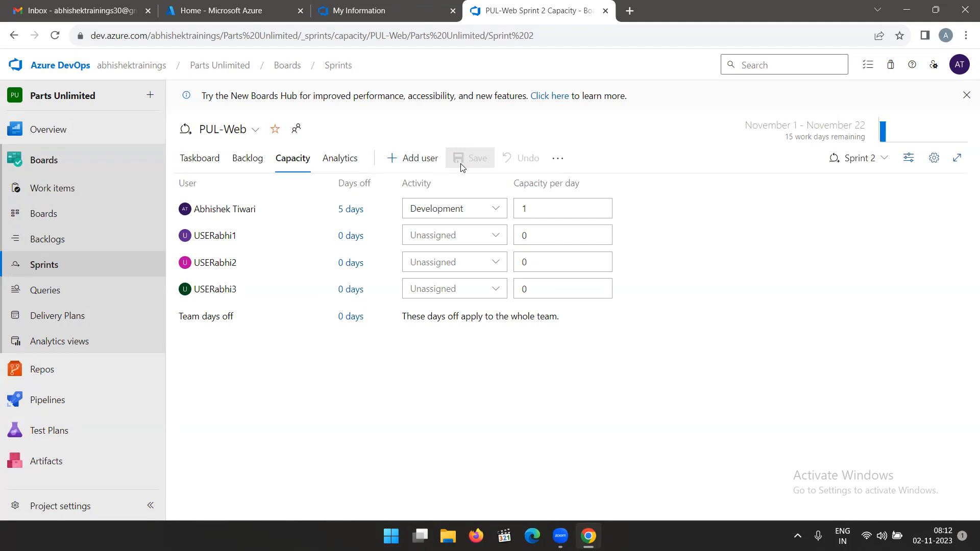
Check the team's work hours against the reduced capacity on the taskboard.
click(208, 161)
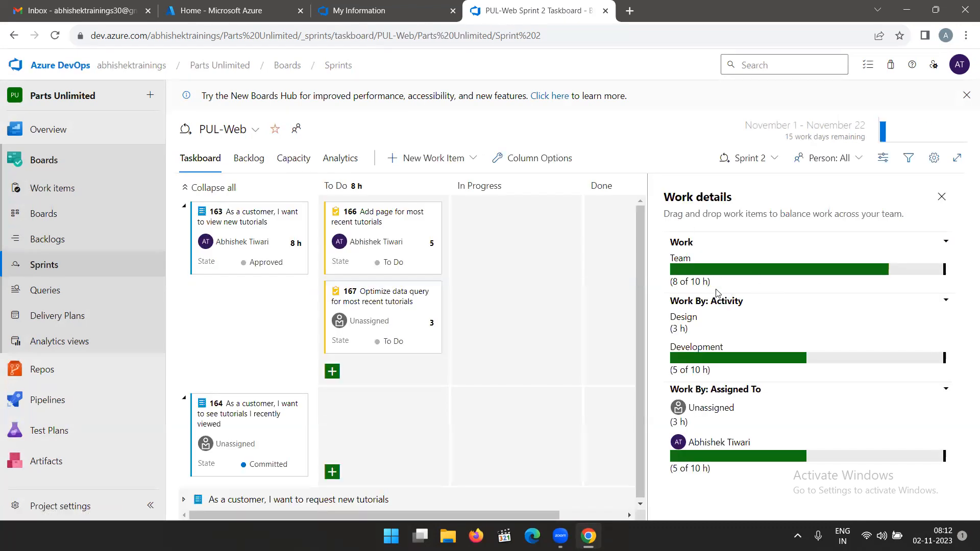
drag(724, 287, 672, 284)
click(737, 293)
Set the remaining work of task 166 "Add page for most recent tutorials" to 10 hours.
click(433, 246)
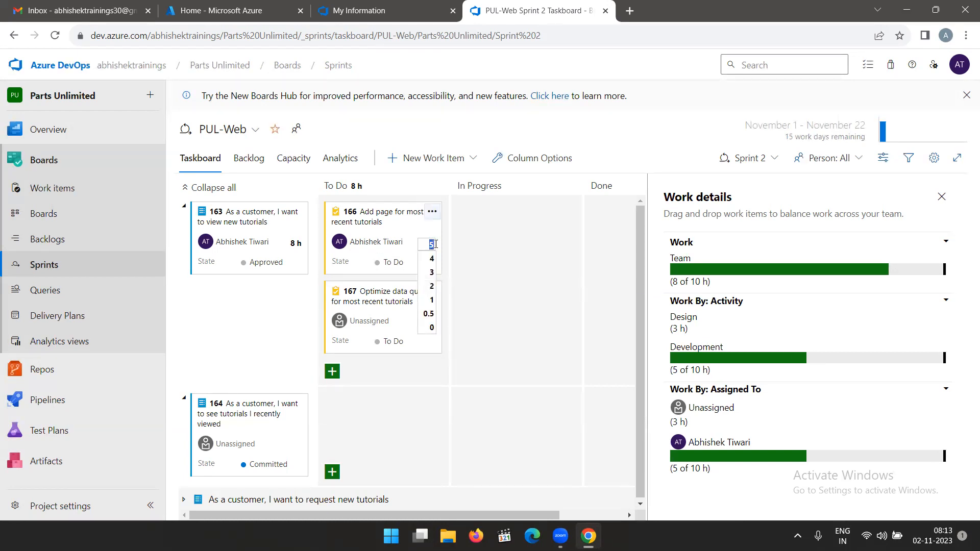
text(10)
click(502, 344)
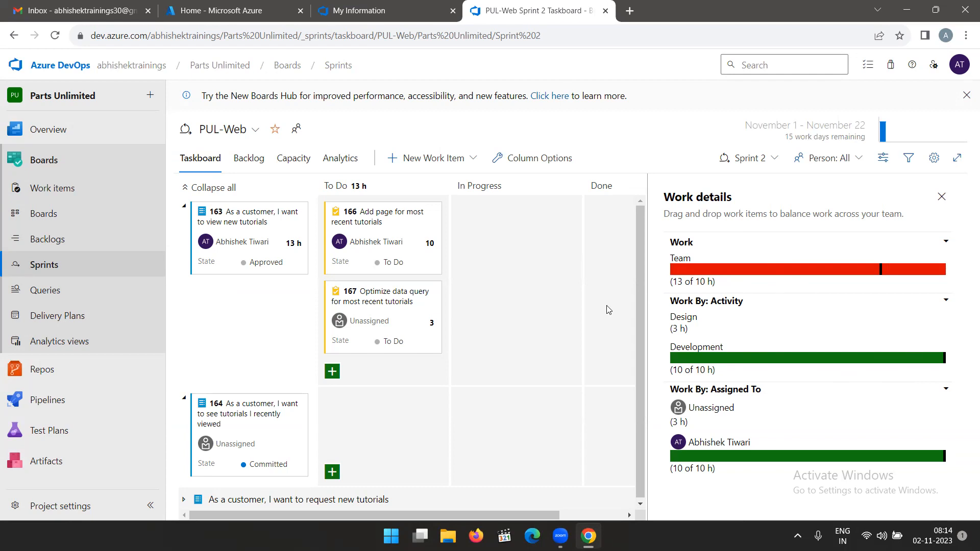
Add a Design activity with capacity 1 per day for the first team member, save, and check the taskboard's work details.
click(293, 158)
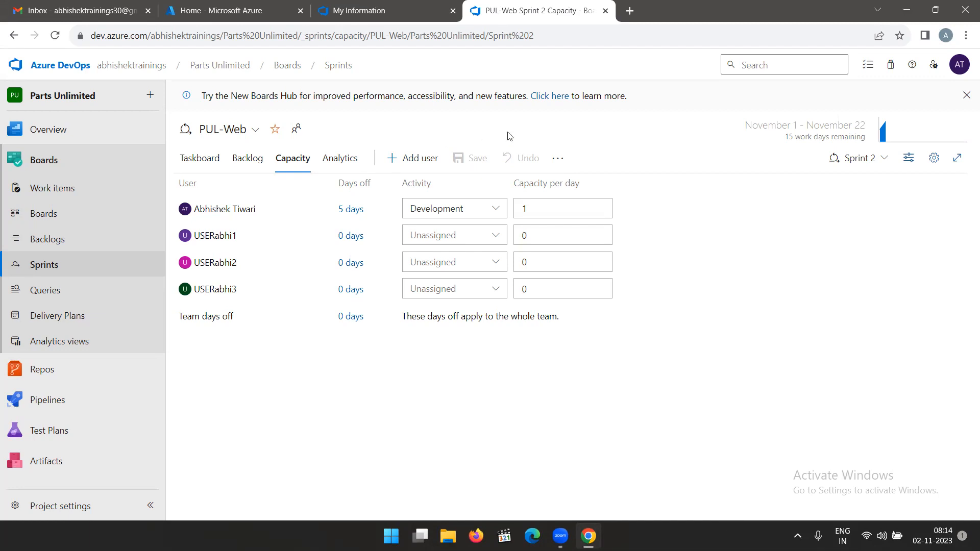
click(558, 160)
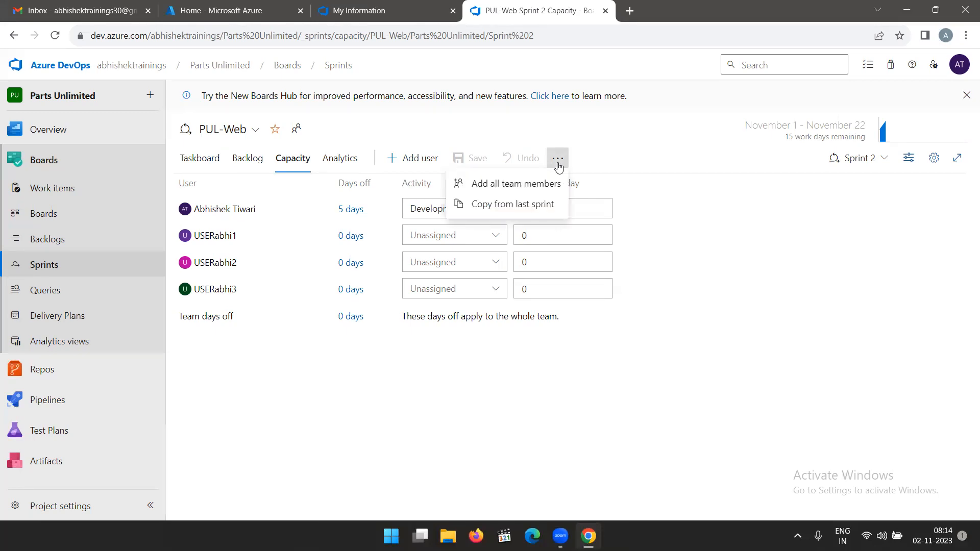
click(548, 204)
click(630, 211)
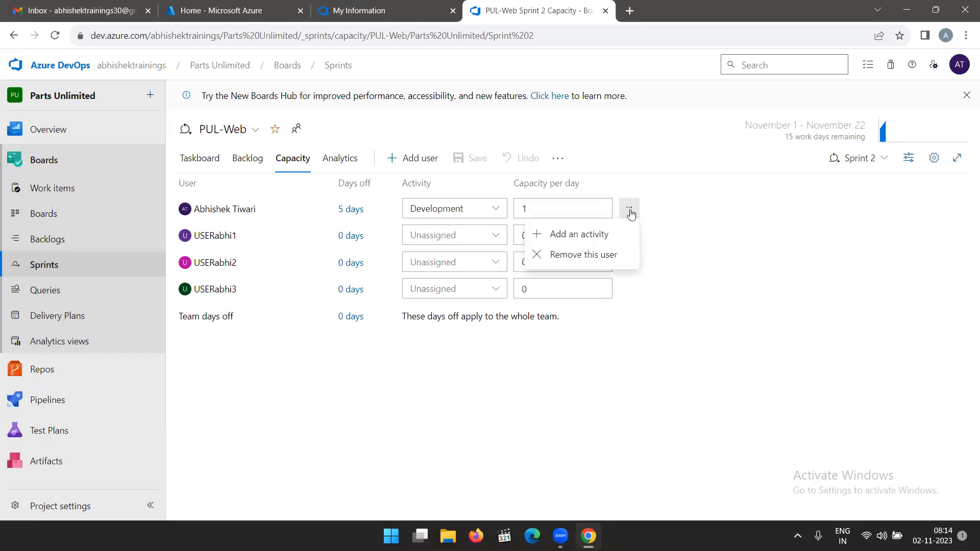
click(573, 237)
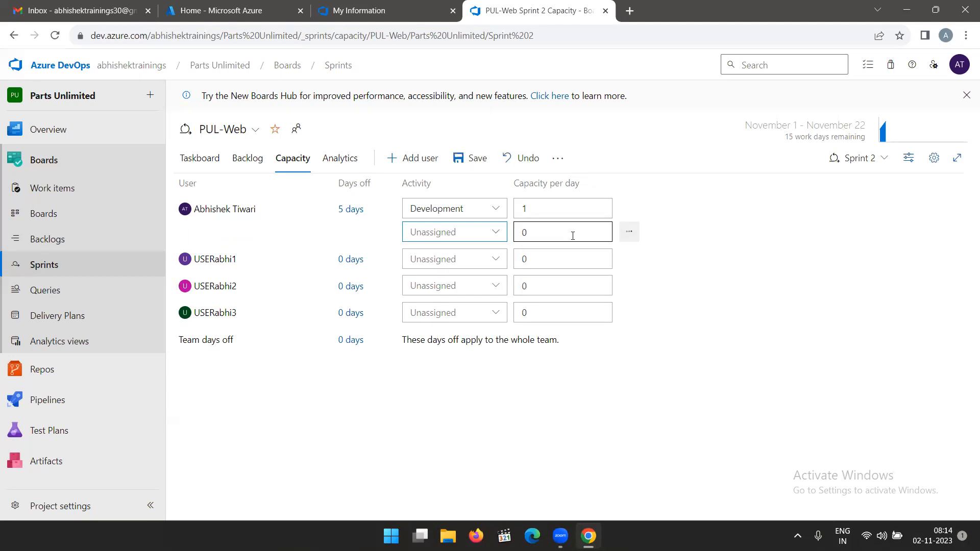
click(496, 232)
click(442, 301)
click(544, 227)
text(1)
click(467, 161)
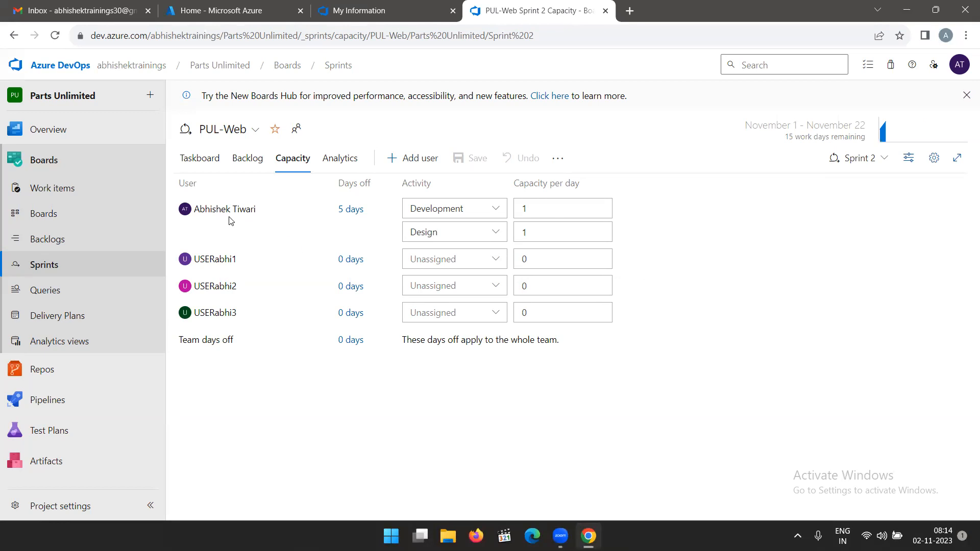
click(189, 159)
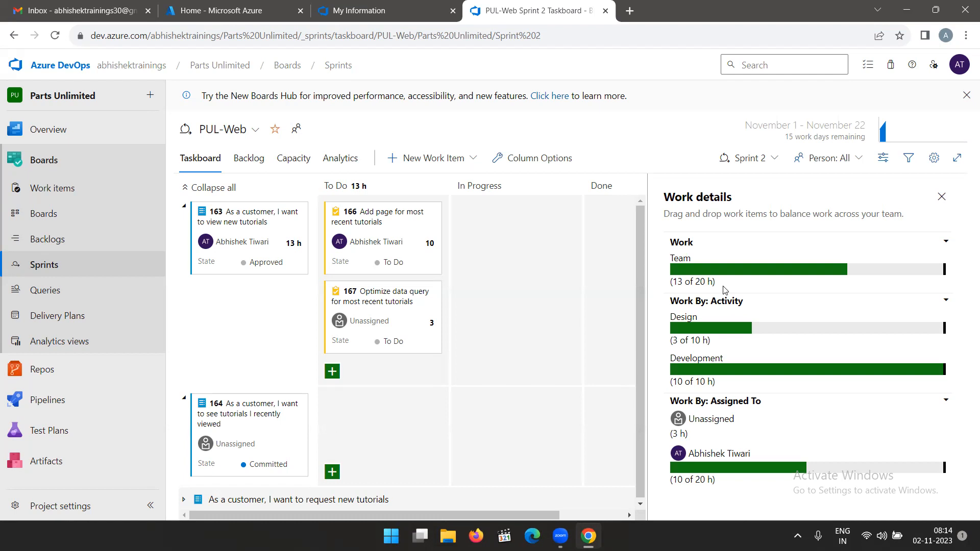
Add a Documentation activity with capacity 2 per day for the first team member, save, and check the taskboard's work details.
click(292, 159)
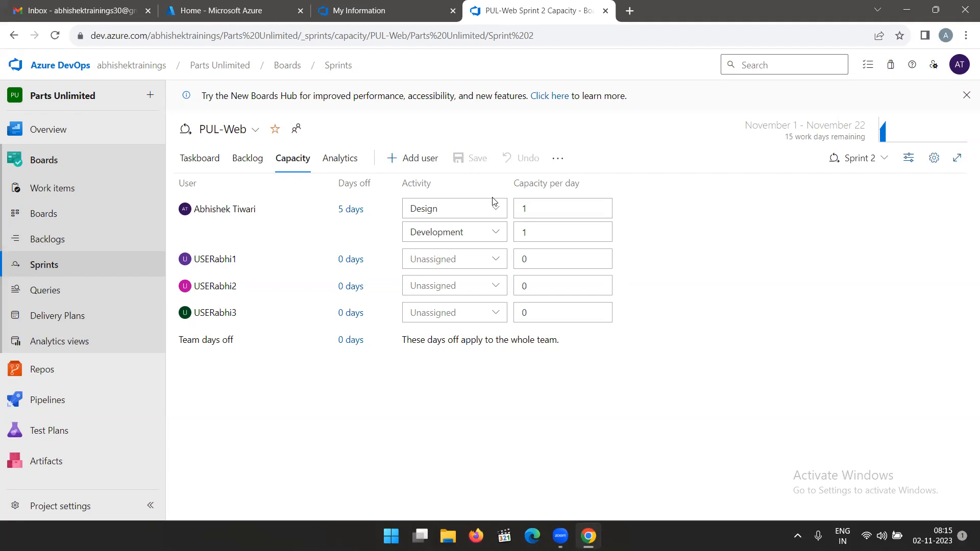
click(628, 208)
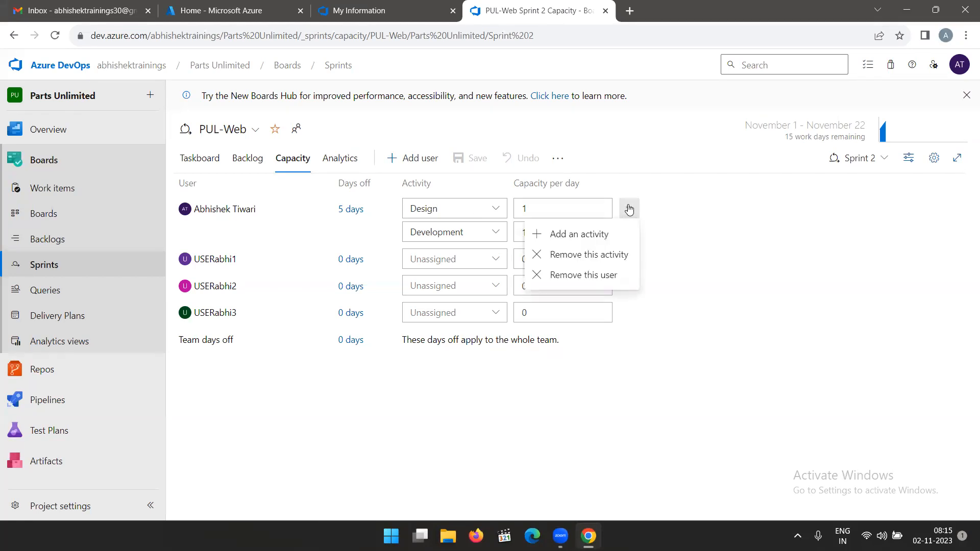
click(584, 234)
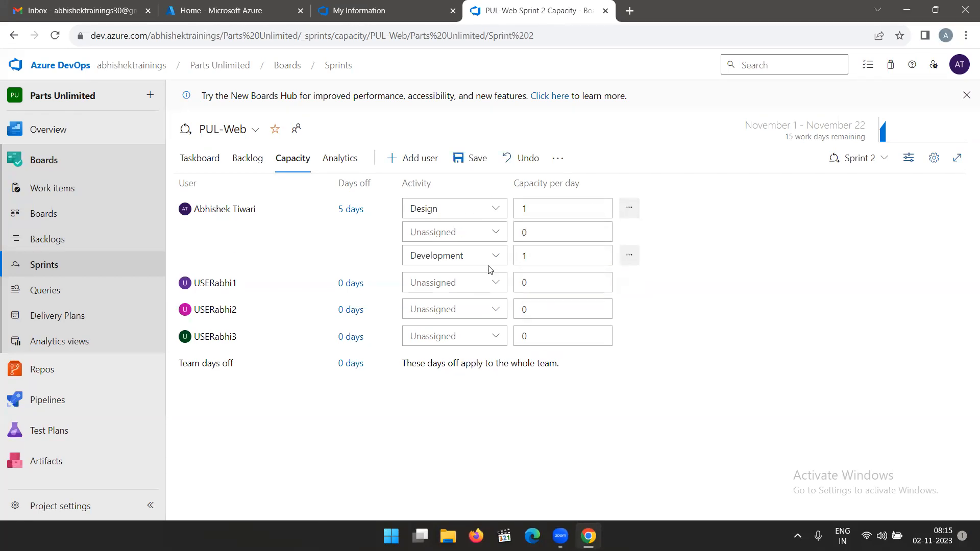
click(485, 232)
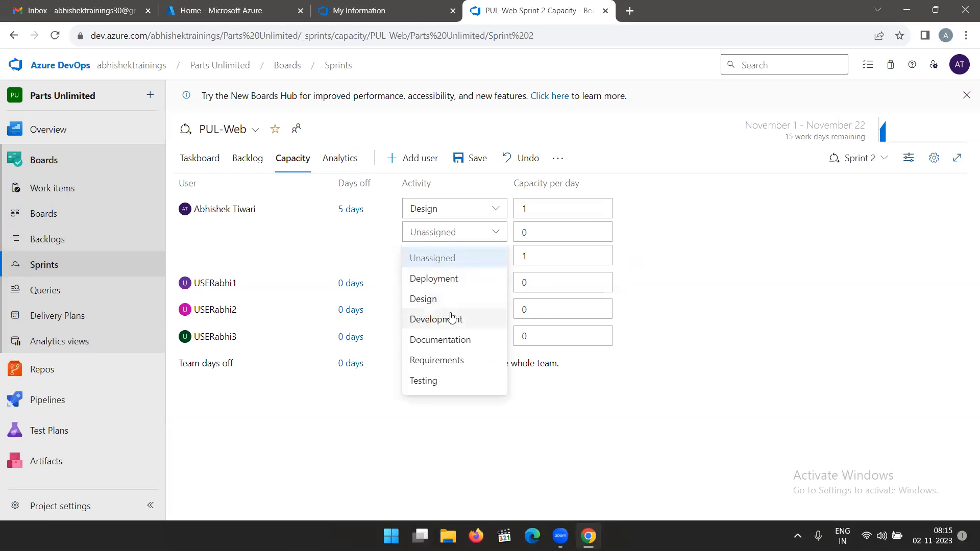
click(465, 341)
click(544, 236)
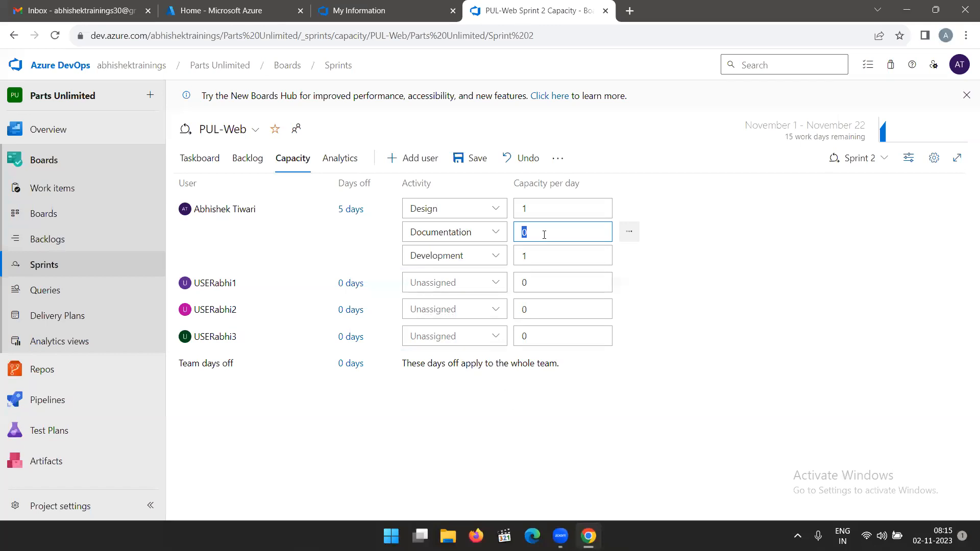
text(2)
click(738, 330)
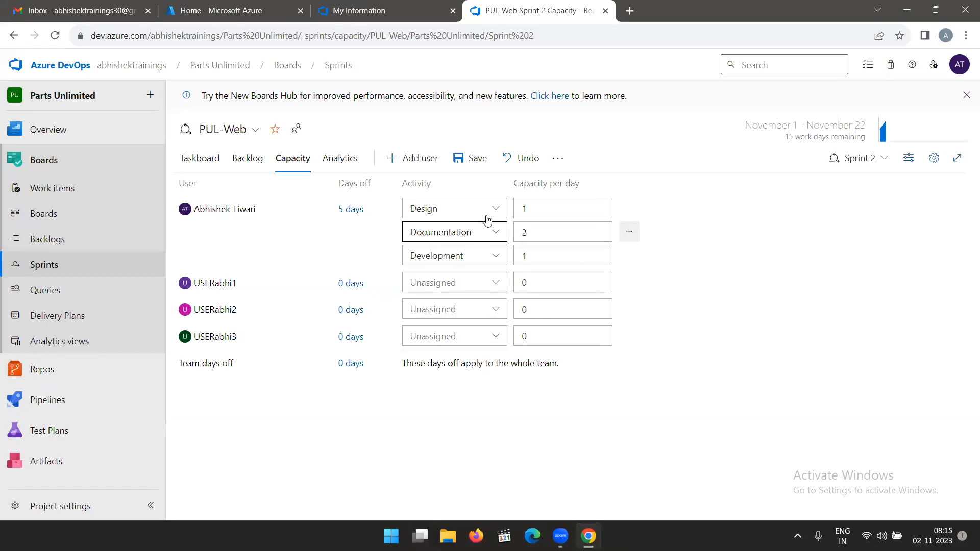
click(465, 168)
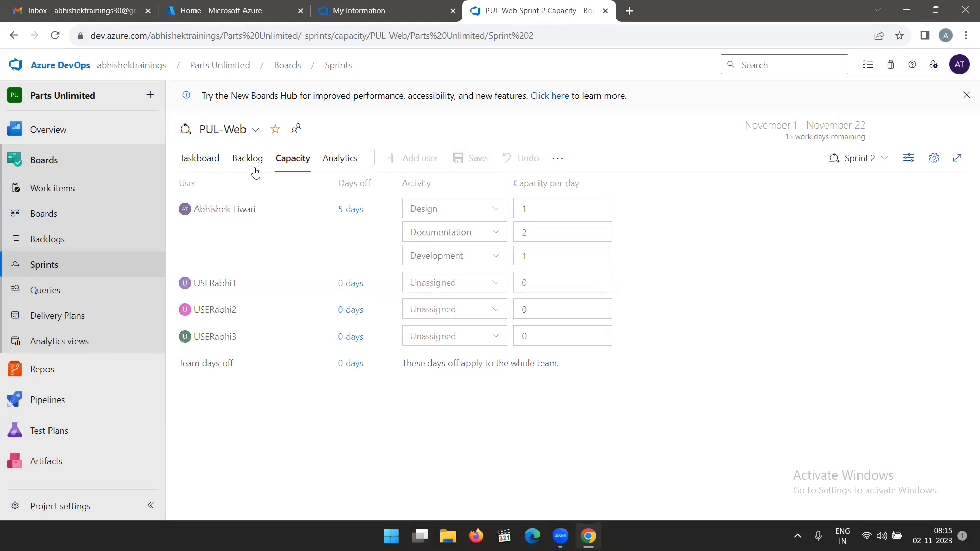
click(202, 161)
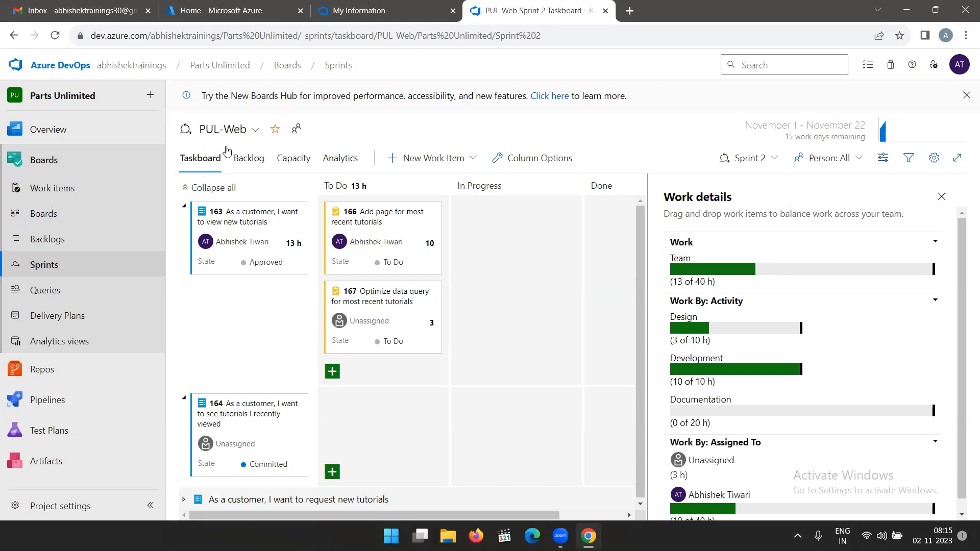
Reduce the first team member's activities to Development only, save the capacity, and return to the taskboard.
click(291, 164)
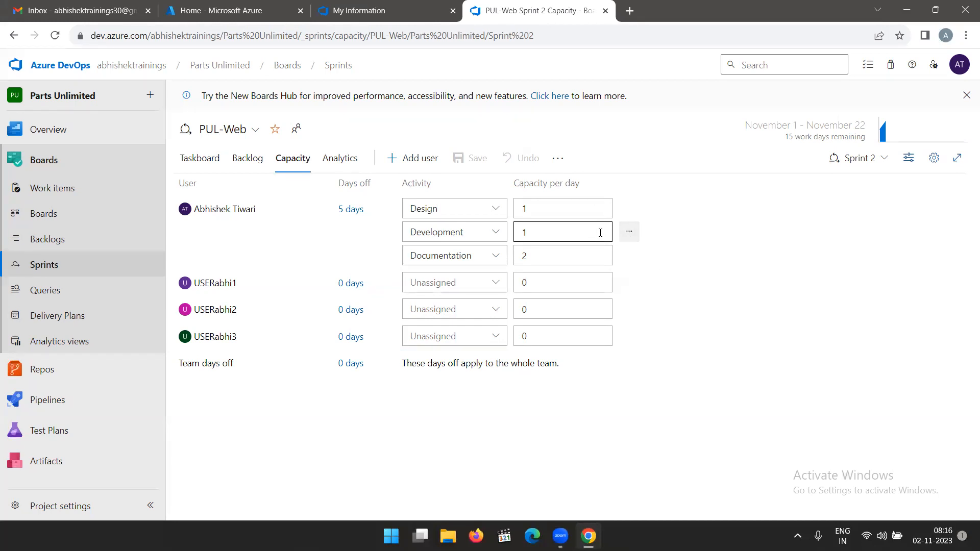
click(632, 236)
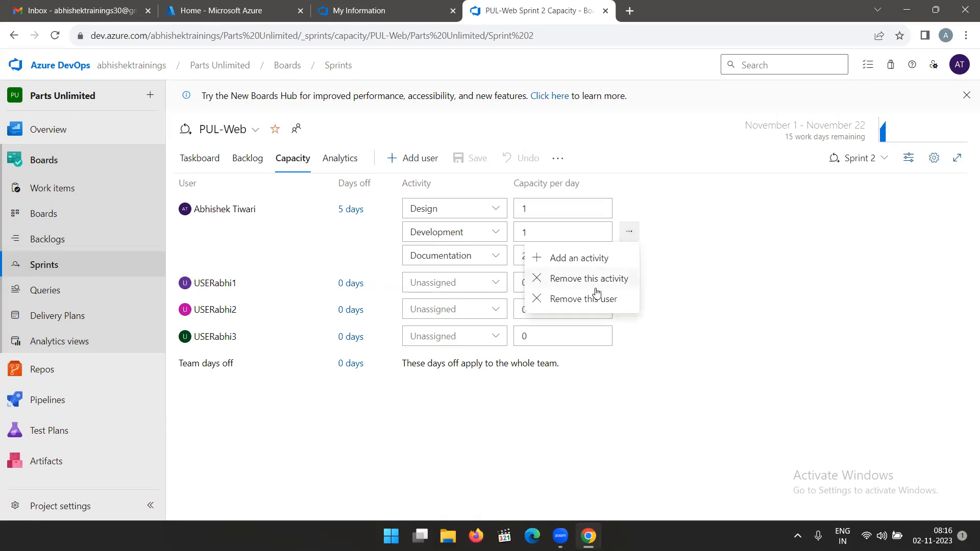
click(602, 279)
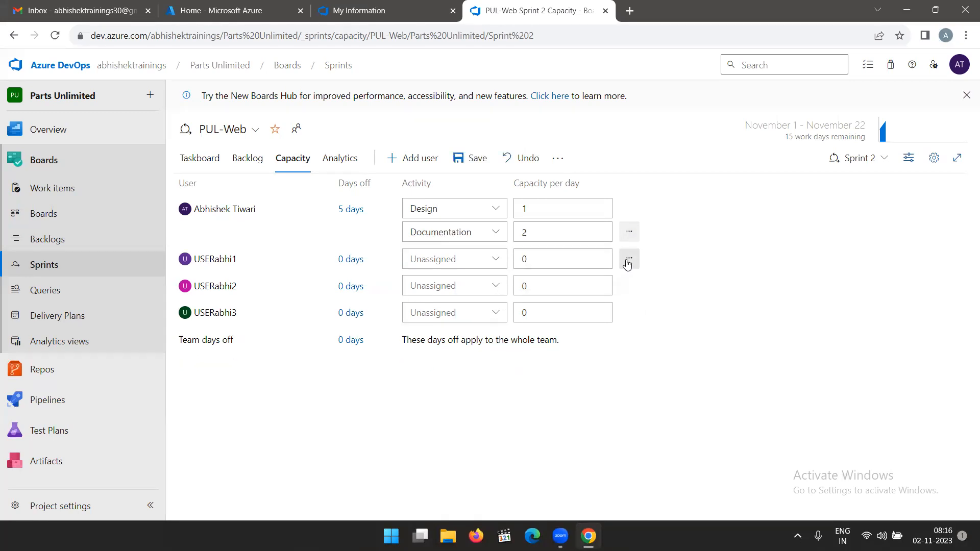
click(629, 233)
click(598, 279)
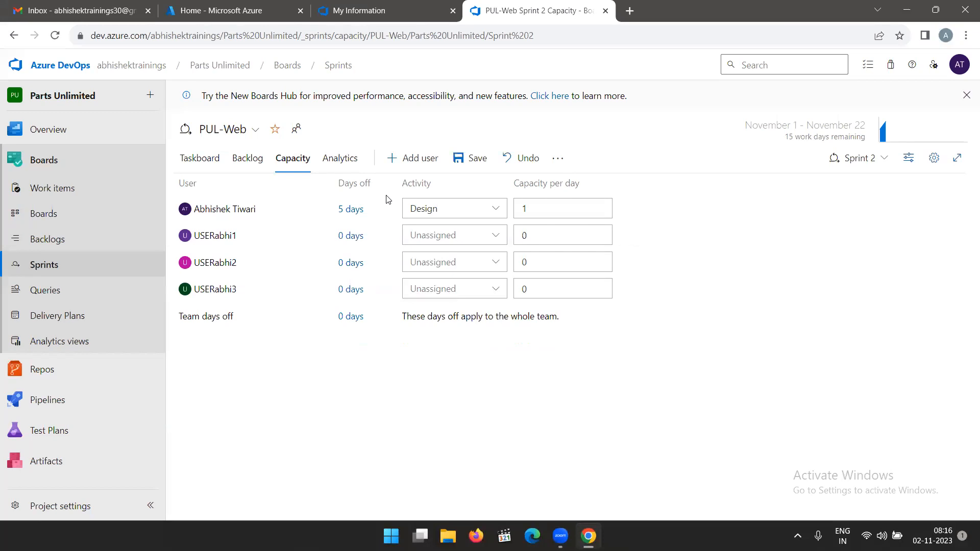
click(501, 211)
click(450, 252)
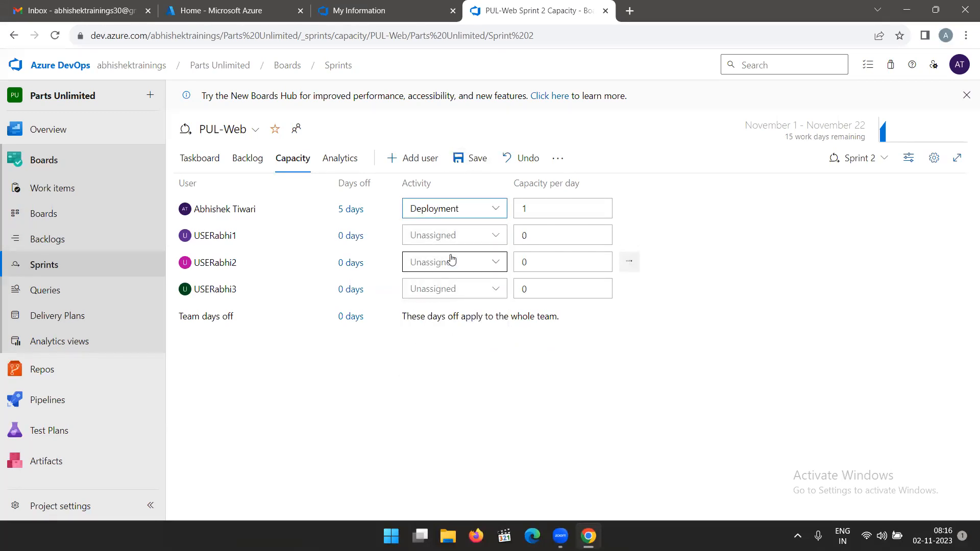
click(498, 206)
click(453, 293)
click(468, 158)
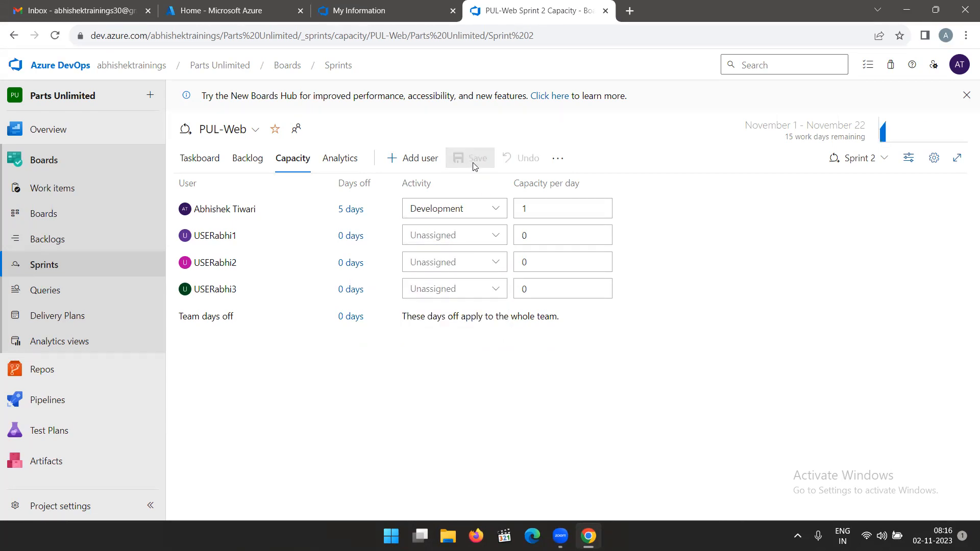
click(204, 159)
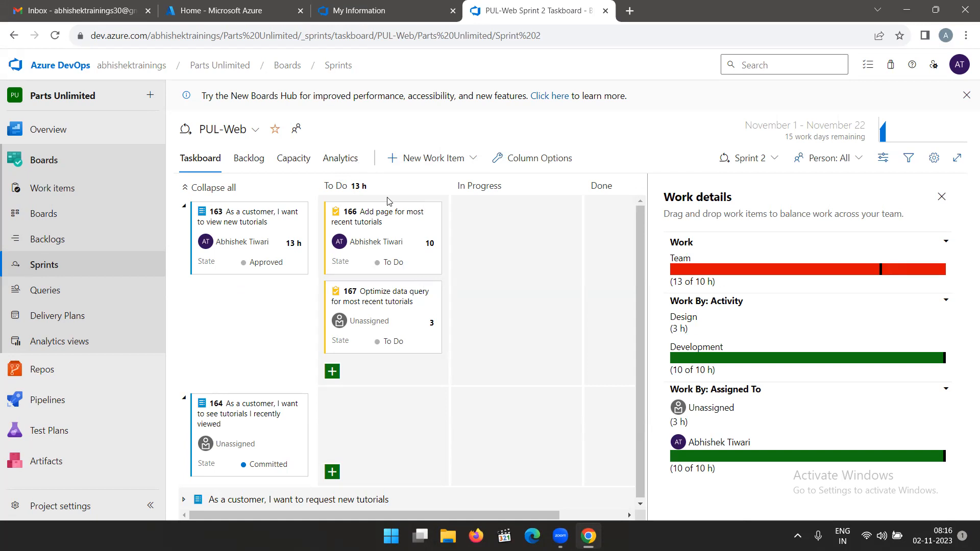
Expand the backlog item "As a customer, I want to view new tutorials" and view the iterations its task "Optimize data query for most recent tutorials" can move to.
click(80, 237)
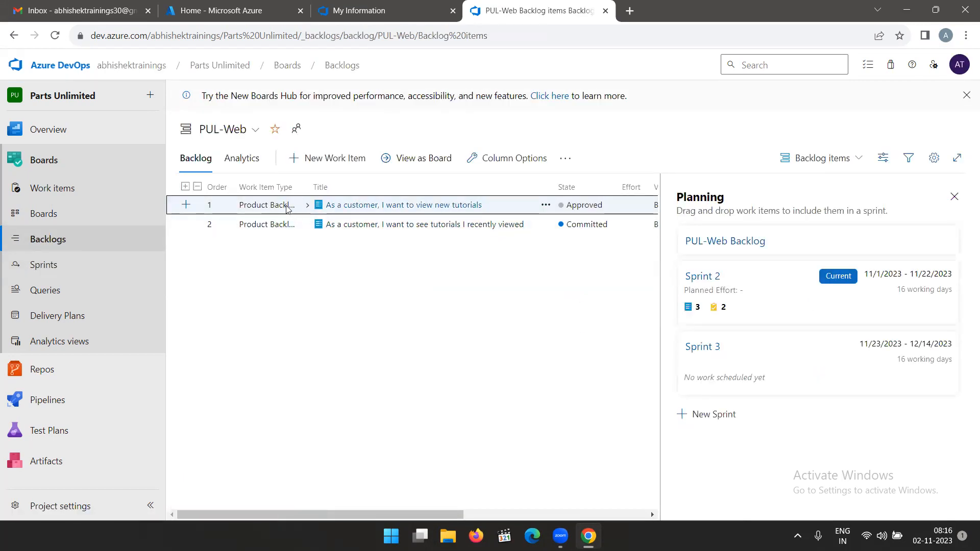
click(308, 205)
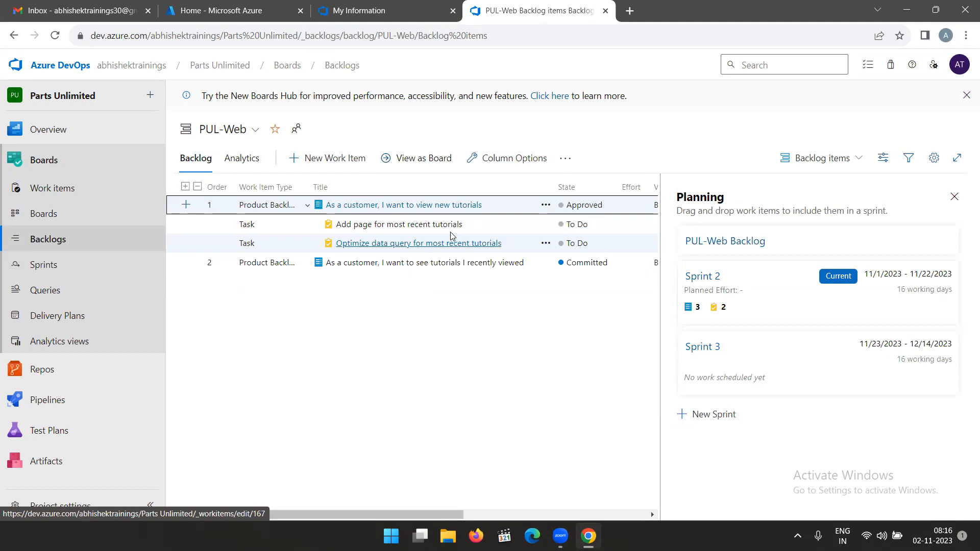
click(546, 245)
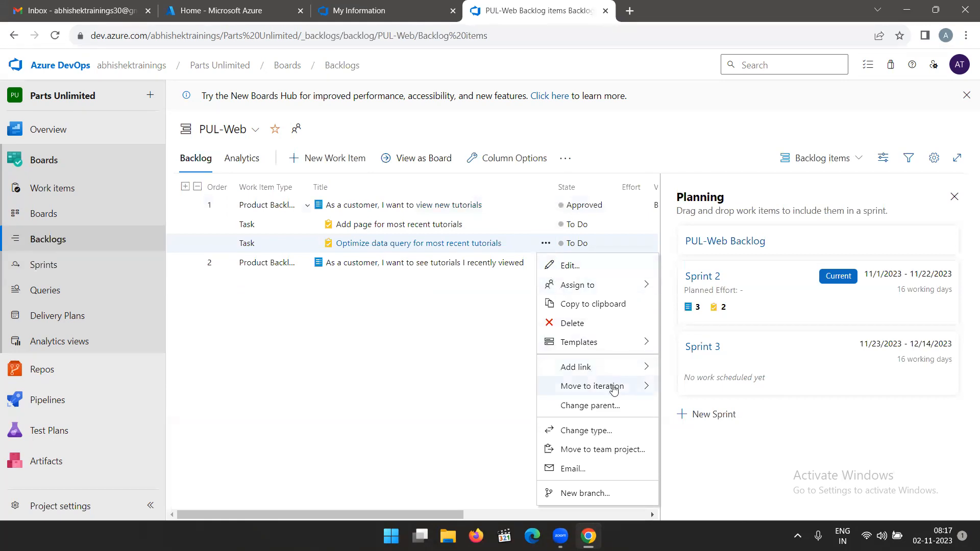
mouse_move(612, 389)
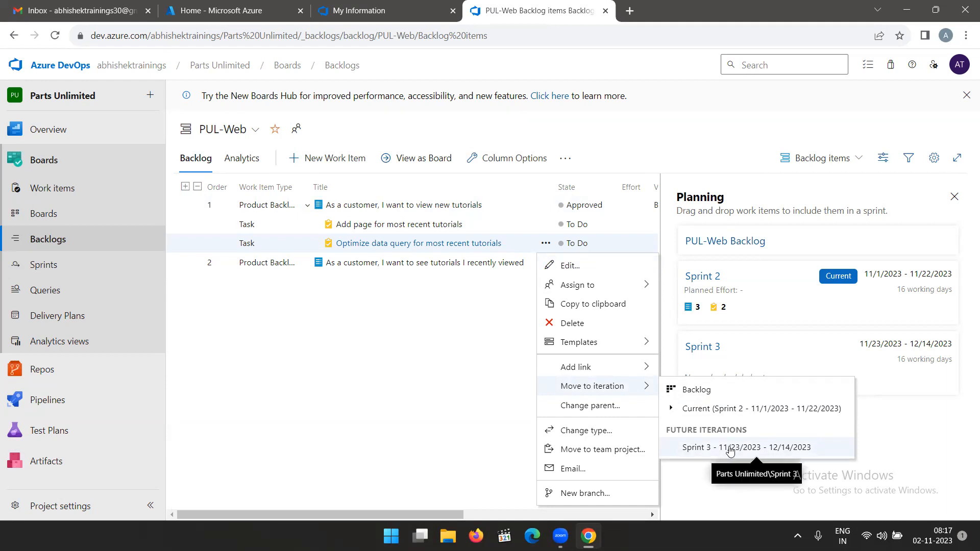
click(415, 312)
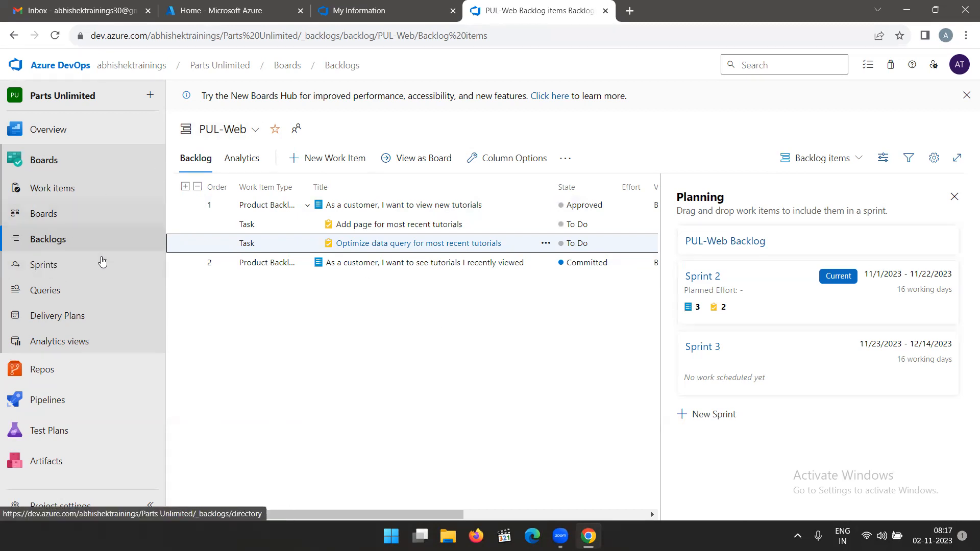
Review the project's sprint taskboard, work items, Kanban board and product backlog.
click(45, 269)
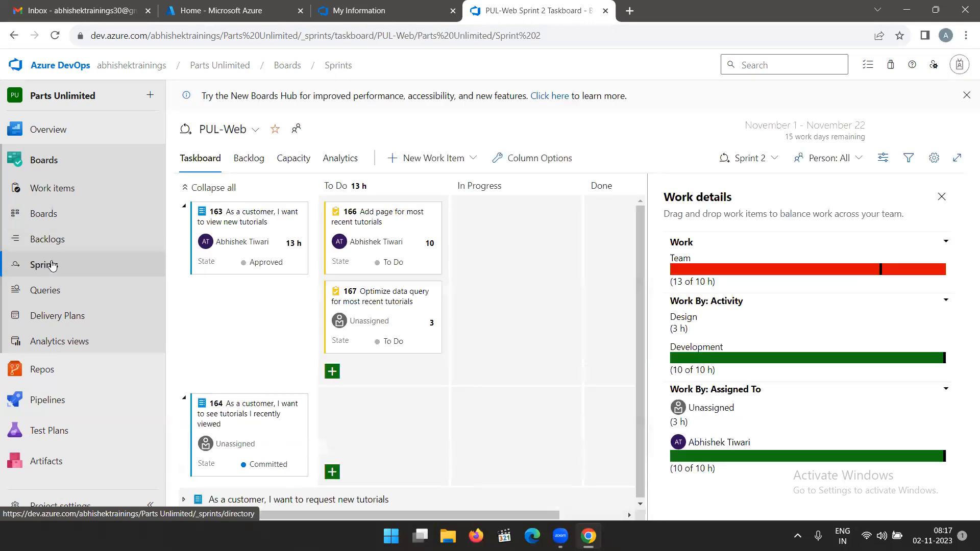
click(56, 239)
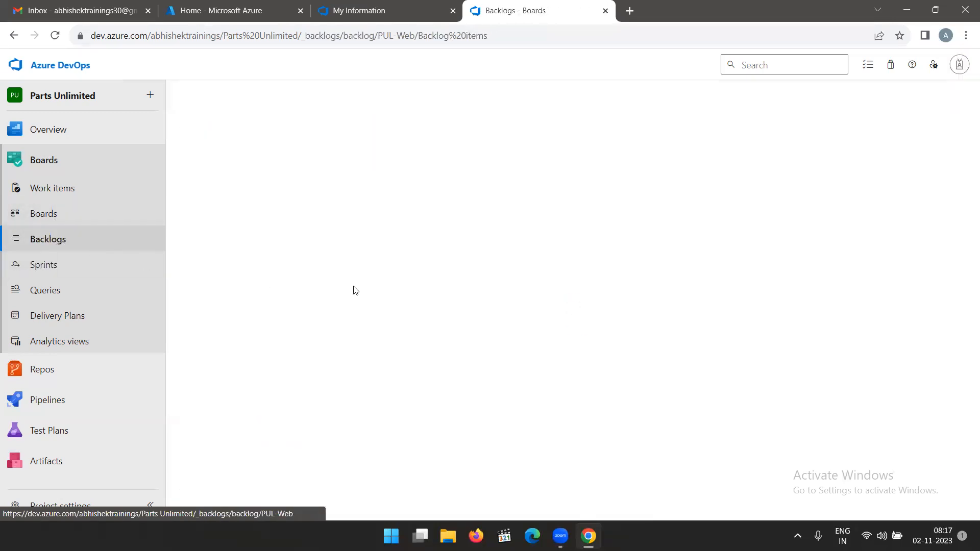
click(80, 223)
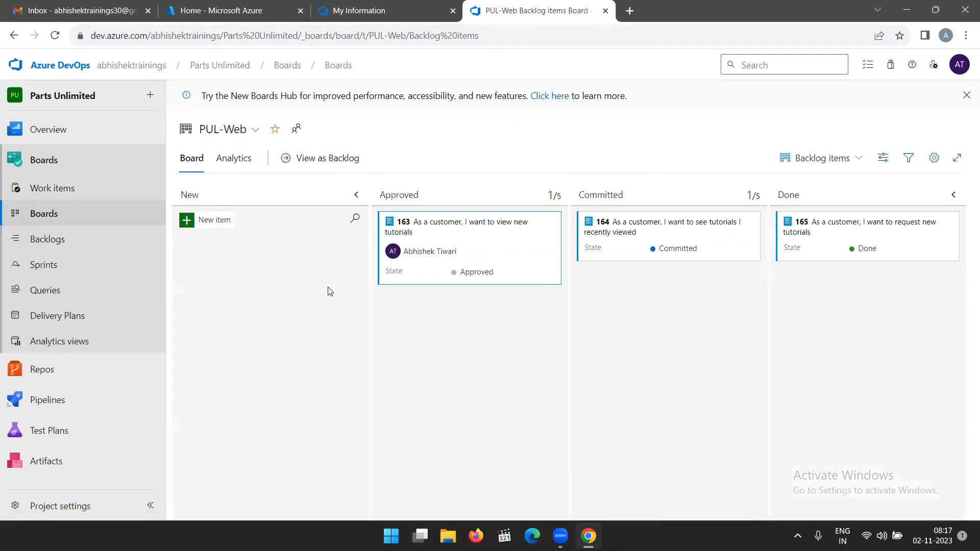
click(56, 189)
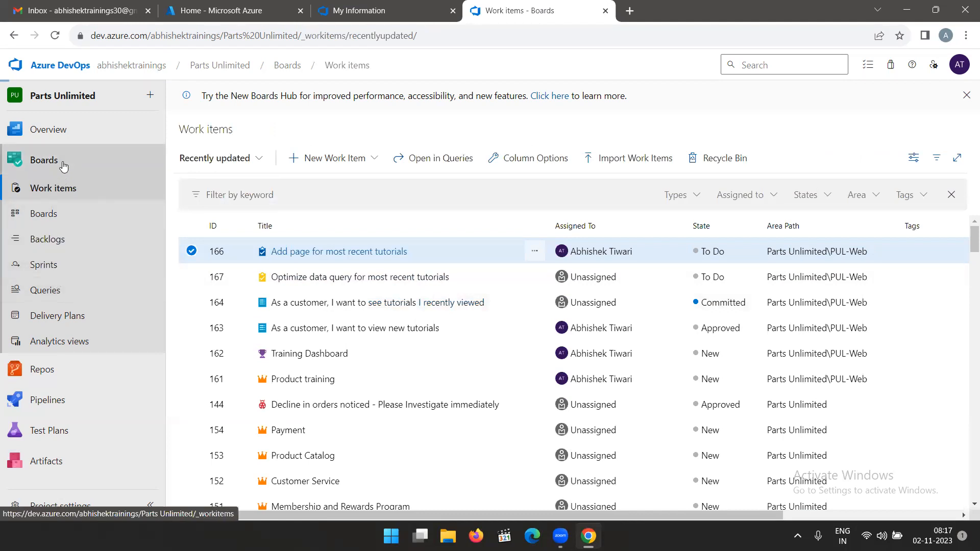
click(45, 216)
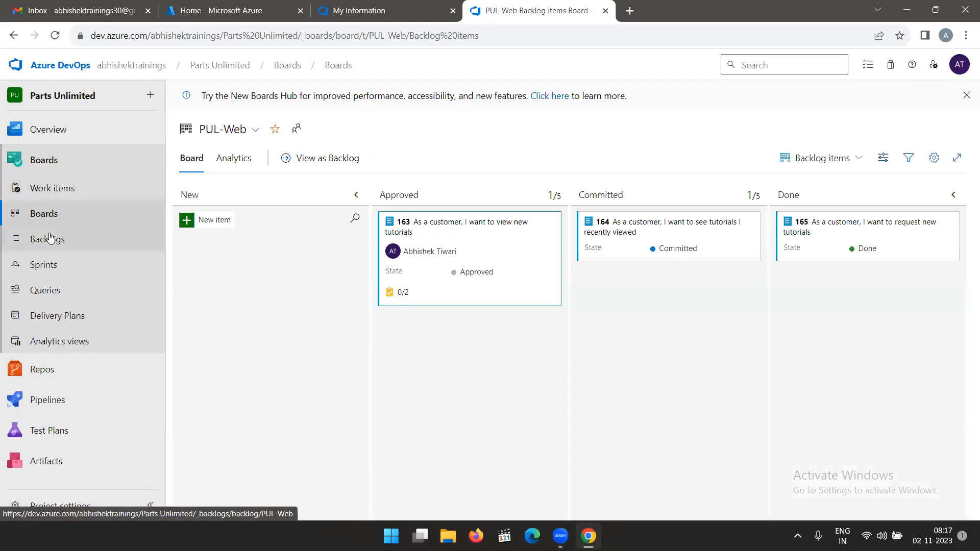
click(49, 239)
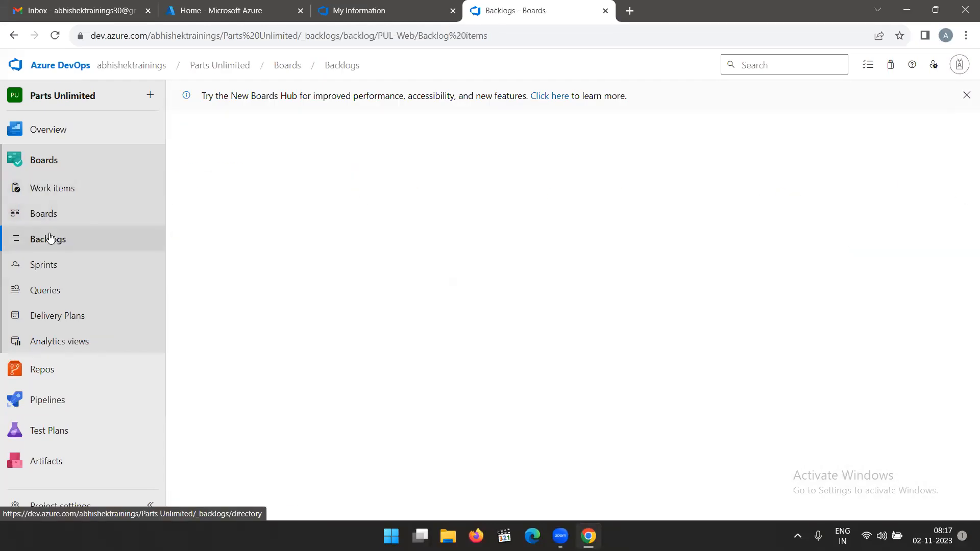
Open the Sprint 2 backlog and view its side pane options.
click(49, 271)
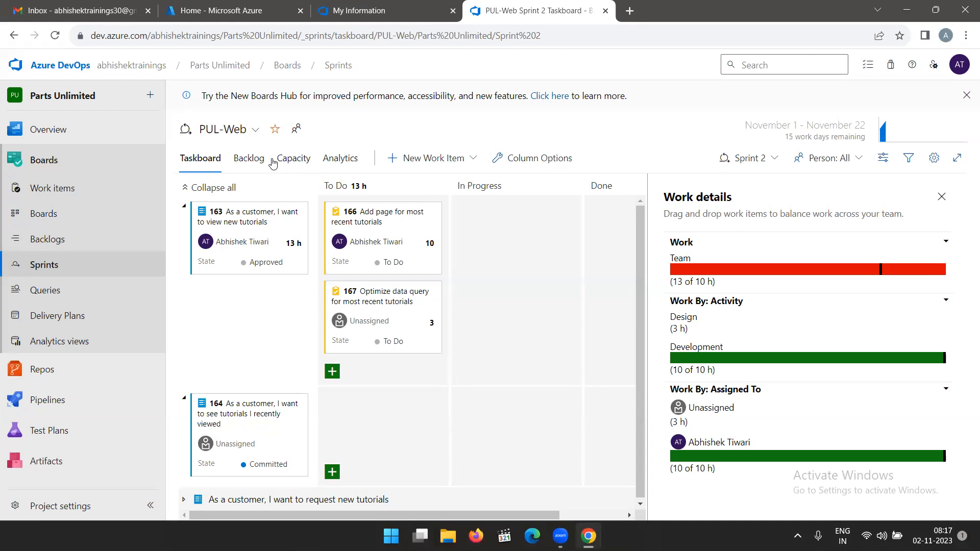
click(249, 162)
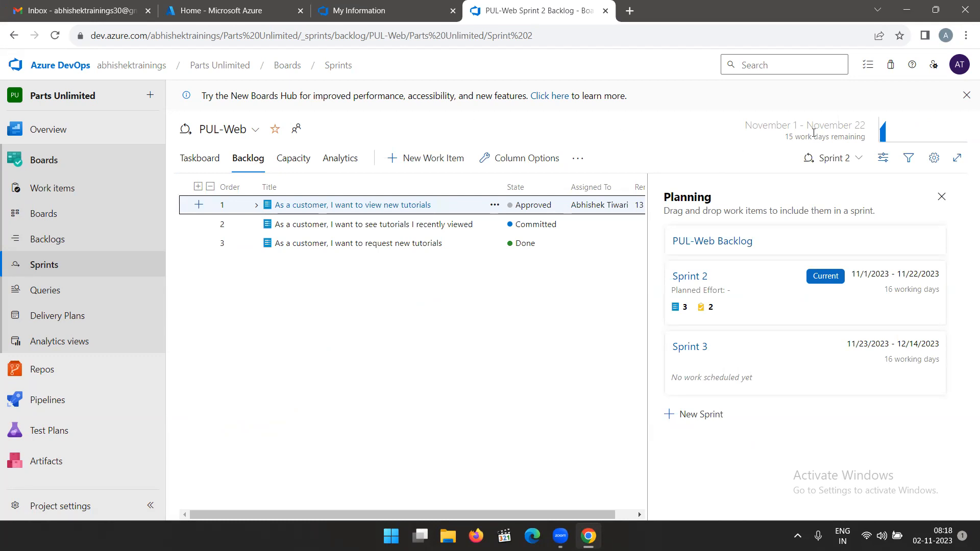
click(883, 160)
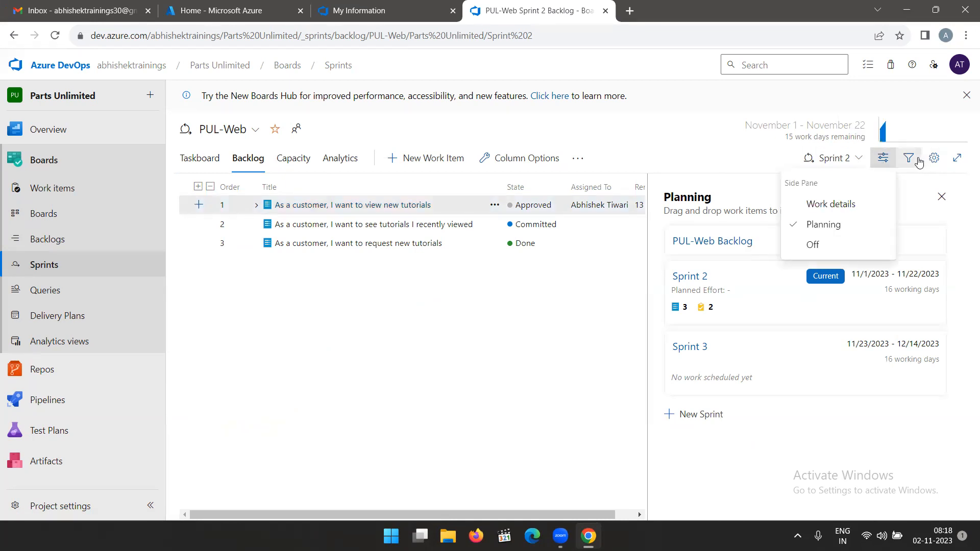
Open the Sprint 2 taskboard, view its cards grouped by people, and restore the grouping by backlog items.
click(200, 158)
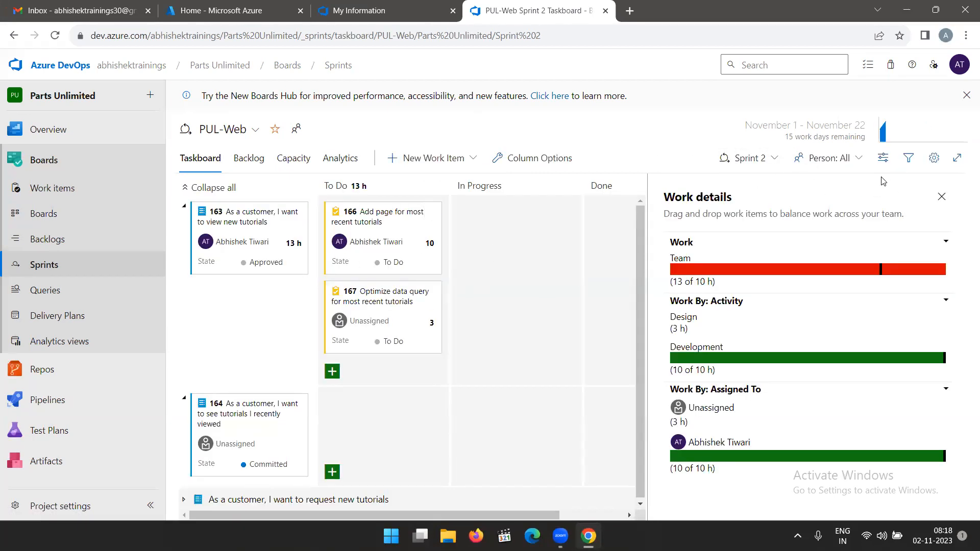
click(883, 159)
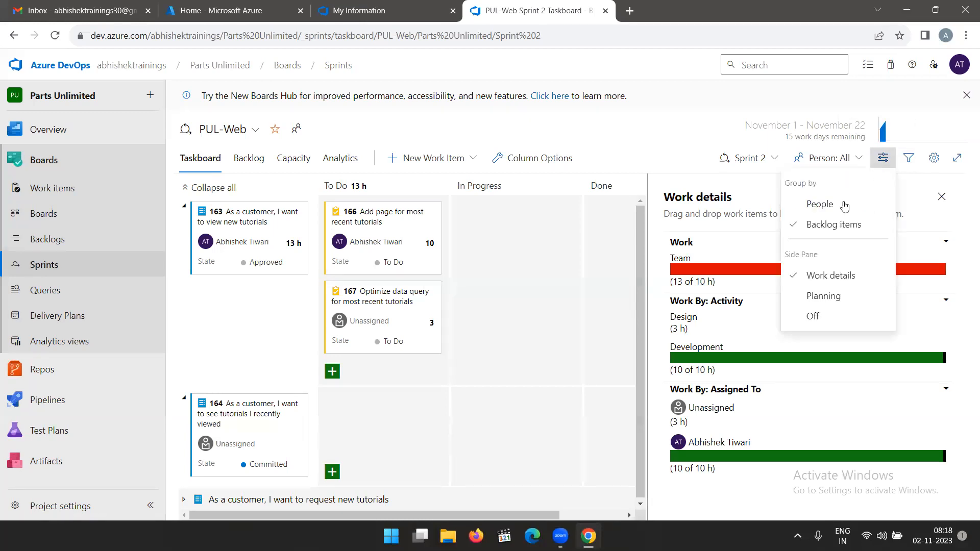
click(819, 204)
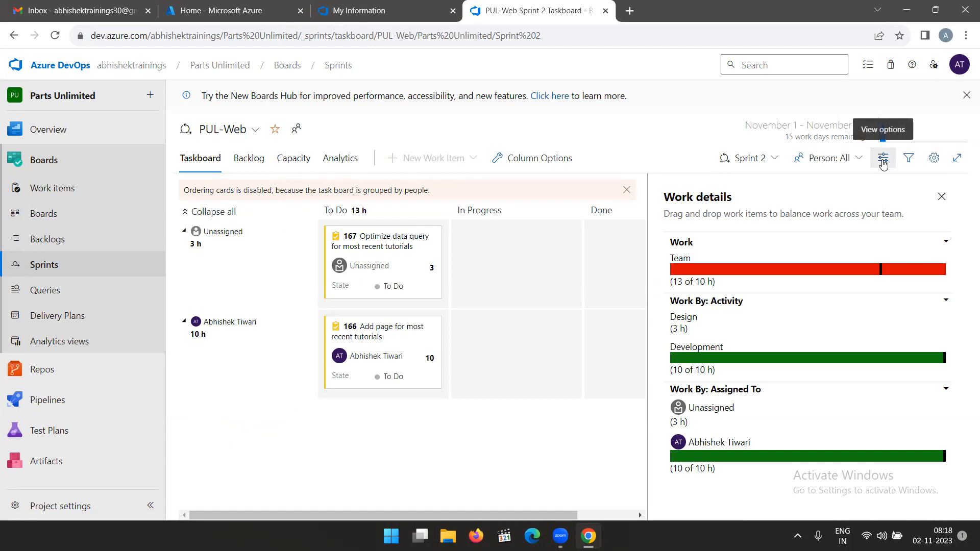
click(884, 163)
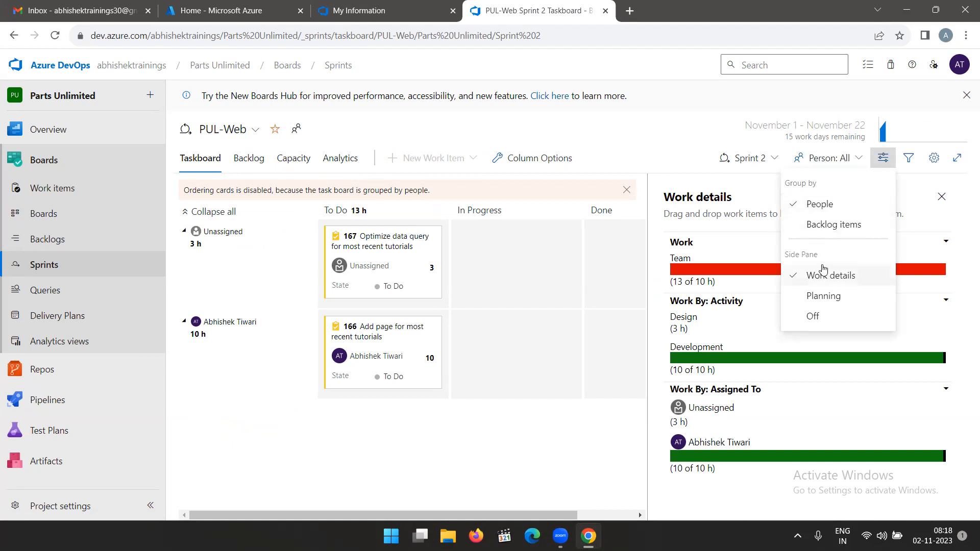
click(817, 225)
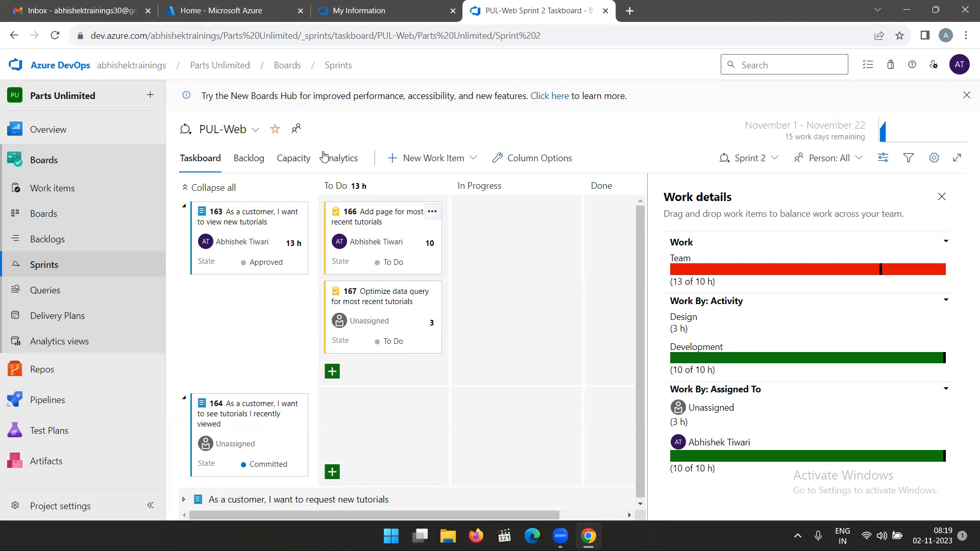
Check the Sprint 2 capacity and remaining work days against the team's hours in the taskboard's work details.
click(289, 158)
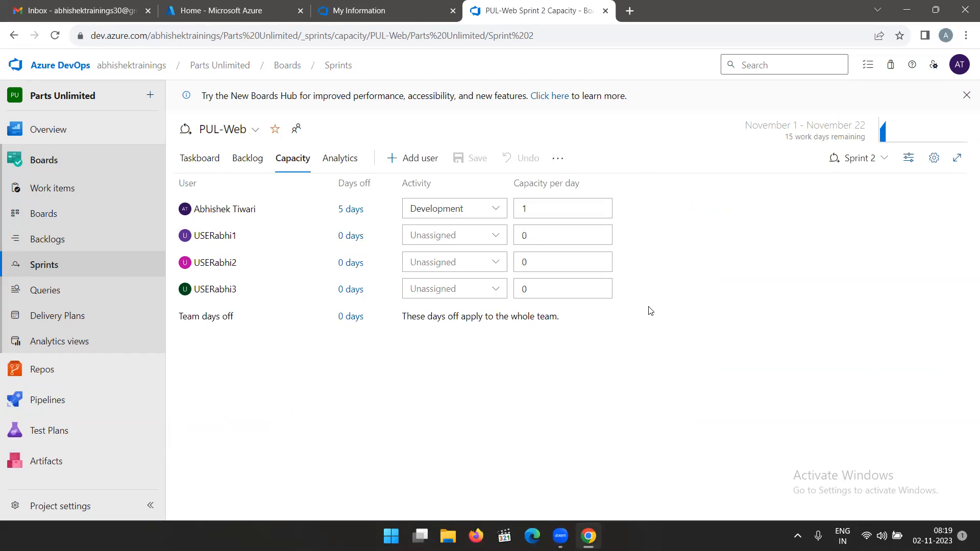
drag(786, 139, 868, 144)
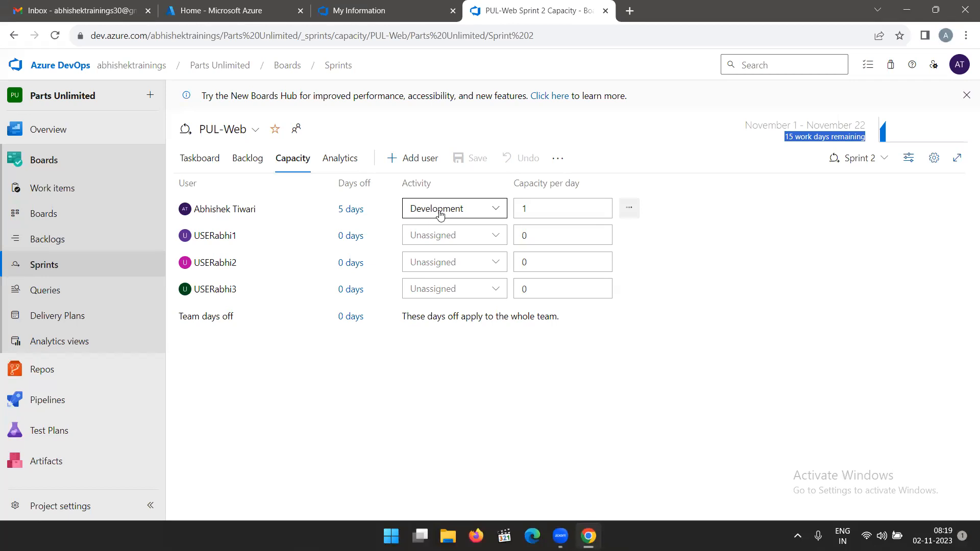
click(199, 162)
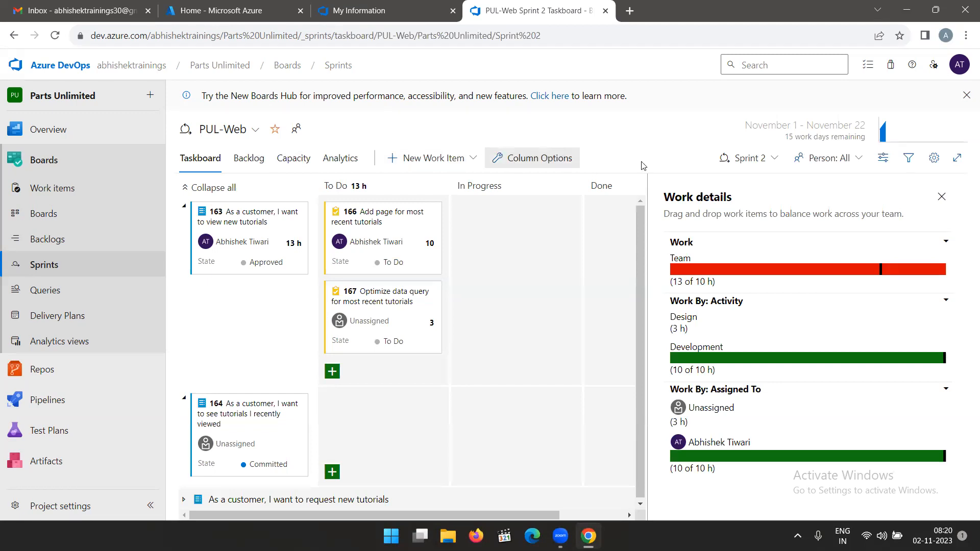
mouse_move(715, 282)
mouse_down()
mouse_move(679, 260)
mouse_move(720, 283)
mouse_move(700, 282)
mouse_up()
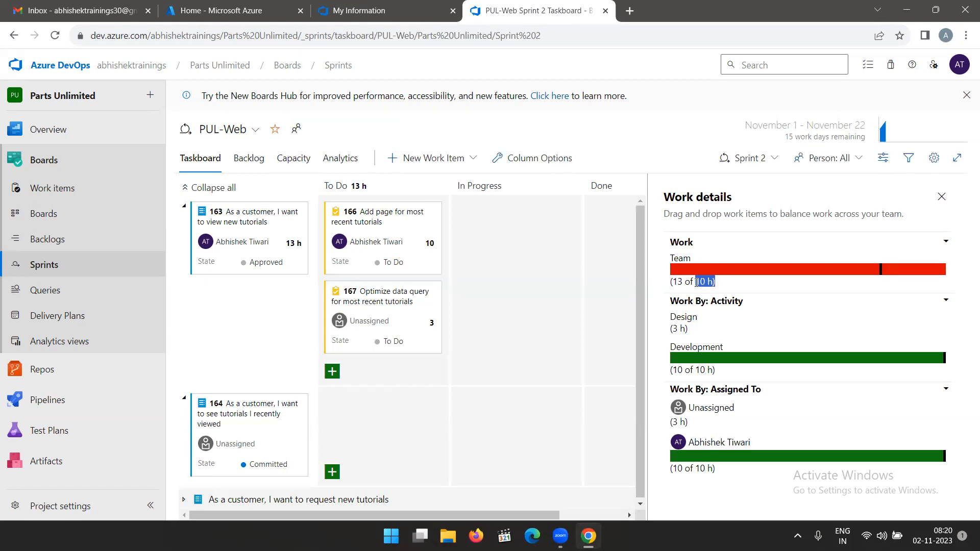
click(727, 290)
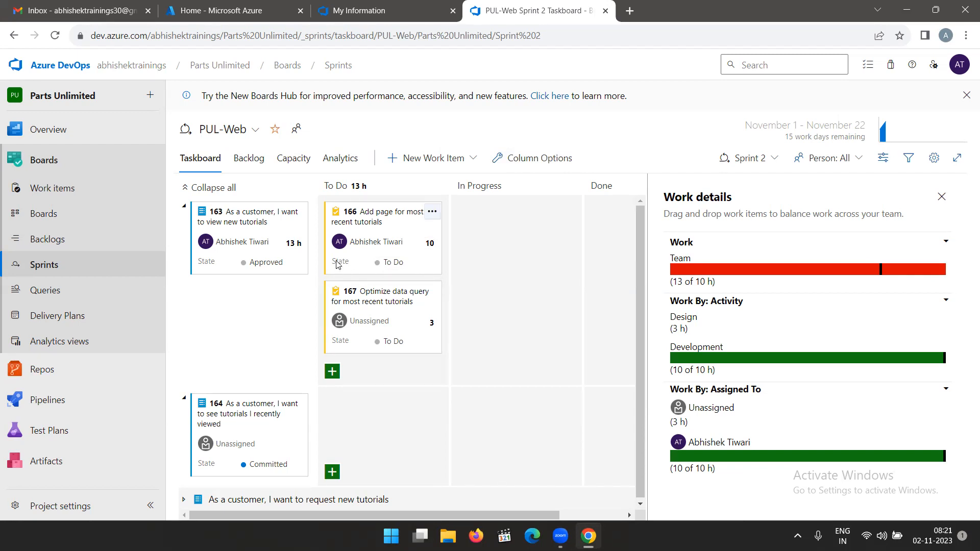
View the state choices for the task "Add page for most recent tutorials" and close the list without choosing one.
click(389, 265)
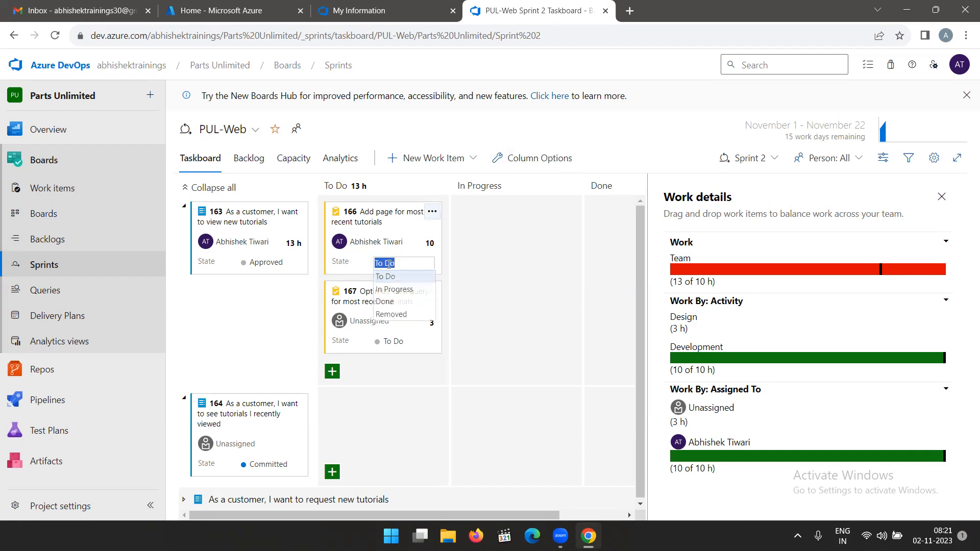
click(357, 262)
click(392, 261)
click(359, 265)
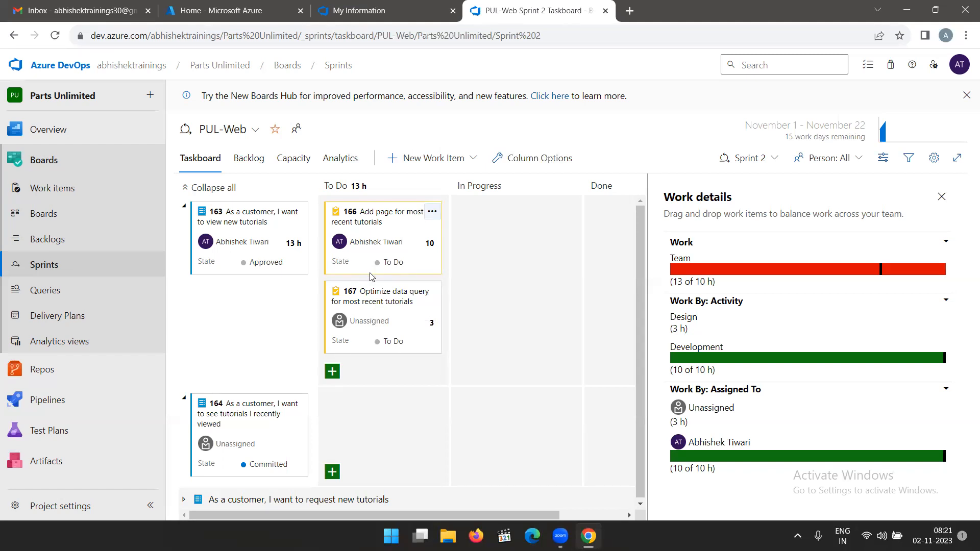
Compare the taskboard's People grouping with Backlog items, leaving it grouped by backlog items.
click(882, 163)
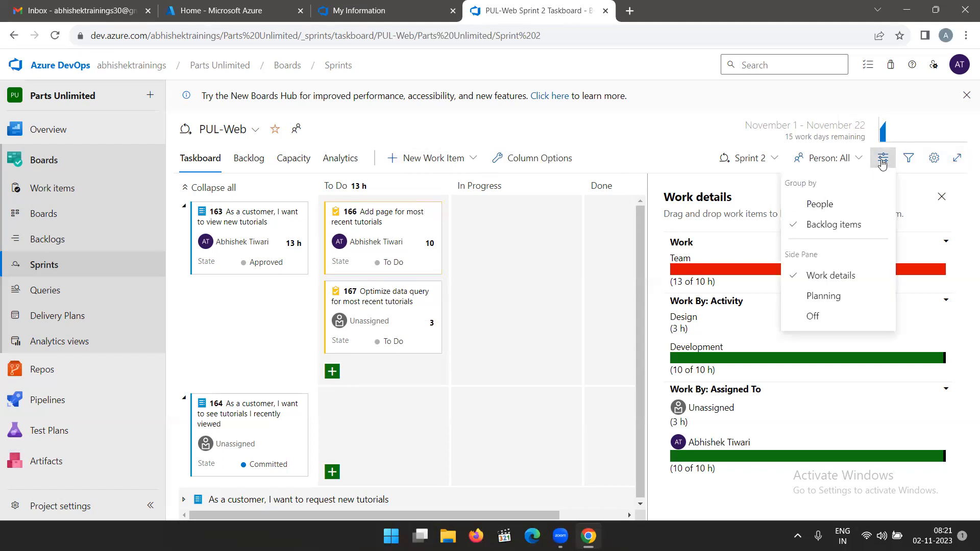
click(821, 205)
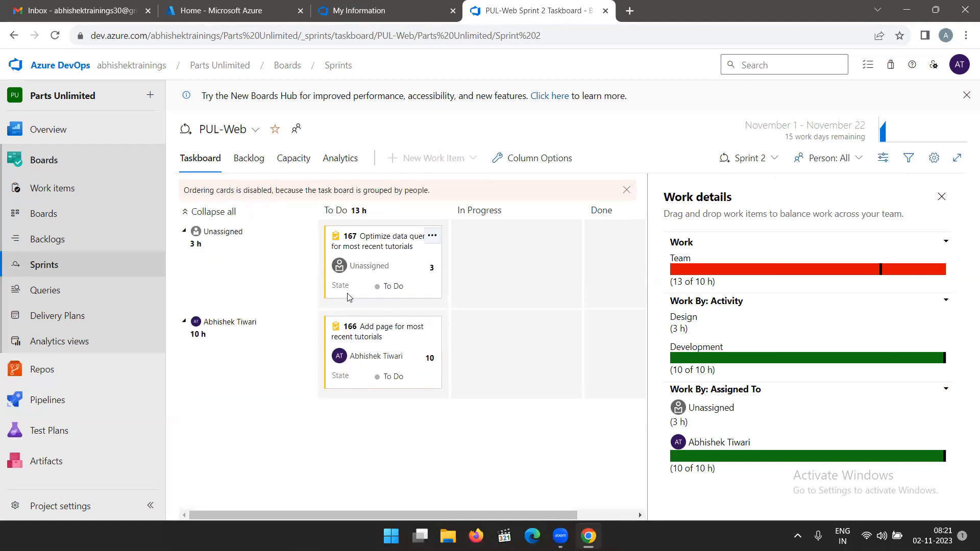
click(886, 164)
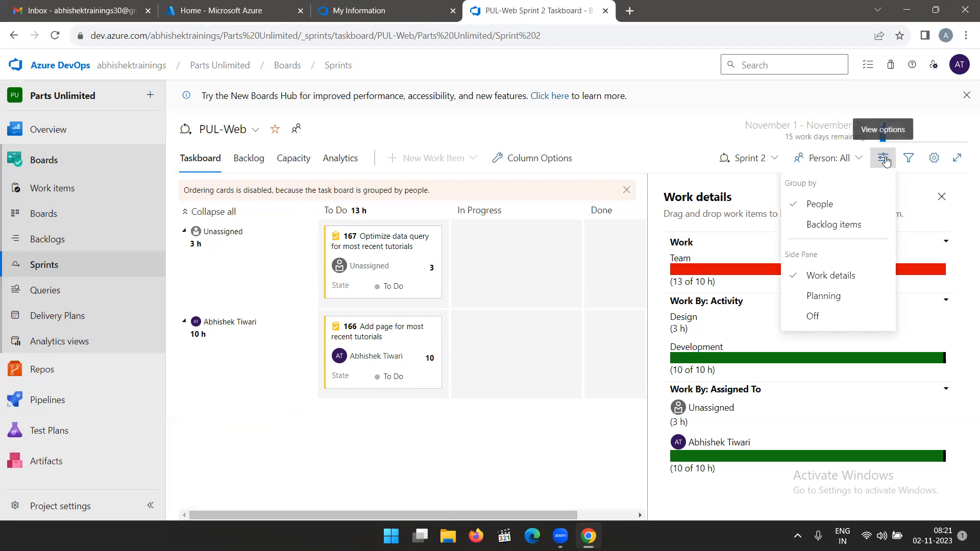
click(833, 224)
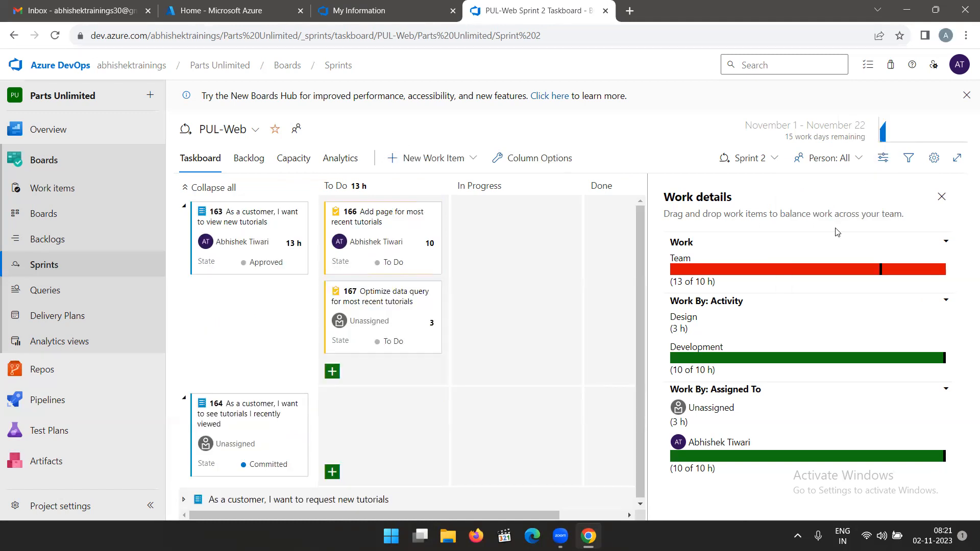
Review the task card fields in the team settings and add a card styling rule named Development.
click(934, 158)
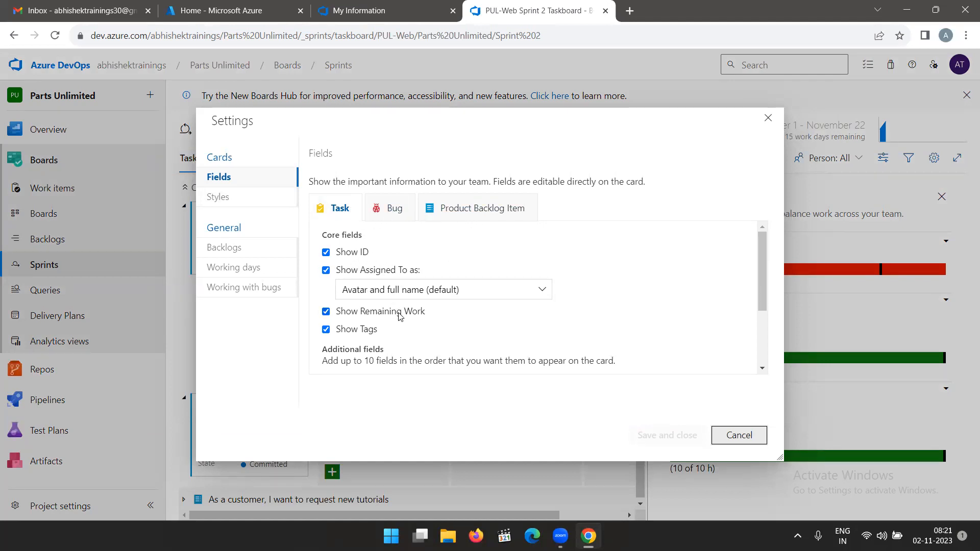
scroll(401, 317, down, 3)
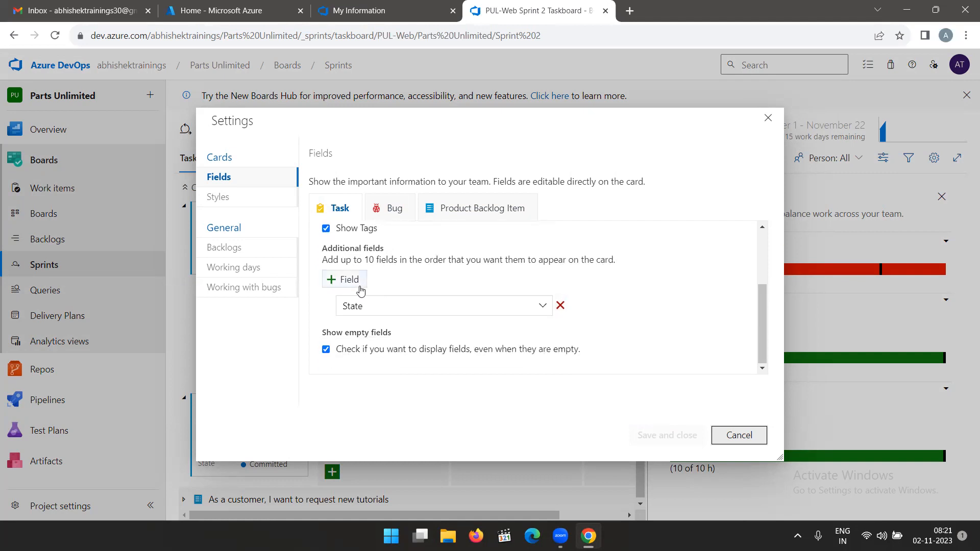
click(225, 199)
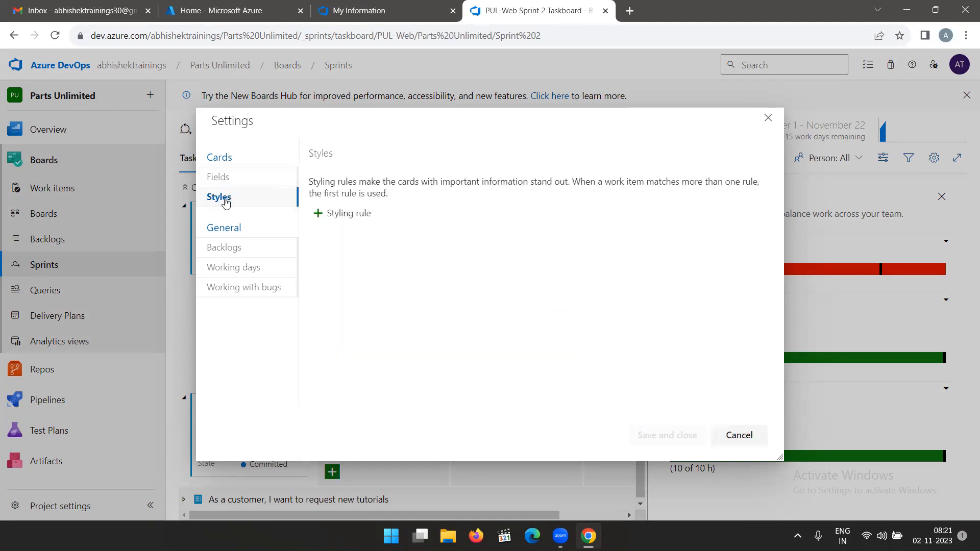
click(341, 214)
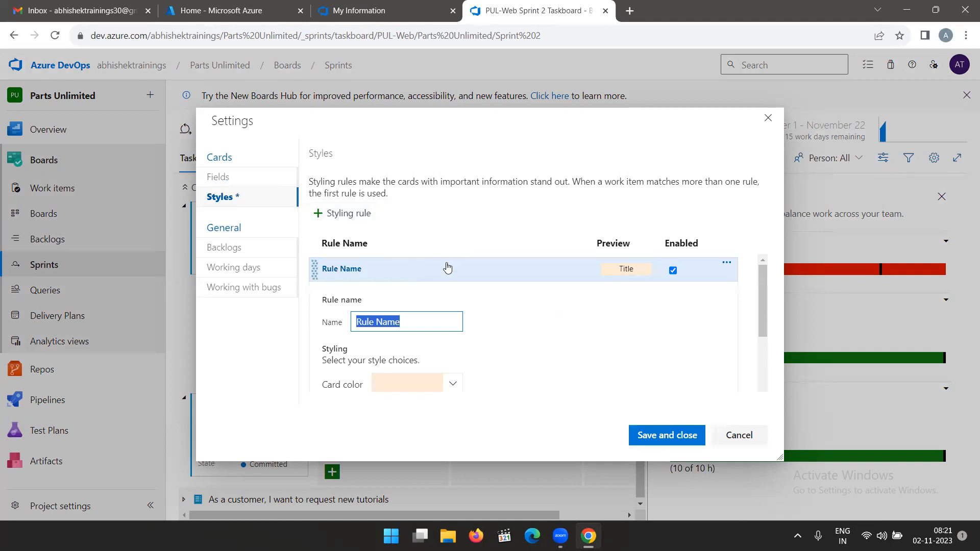
text(D)
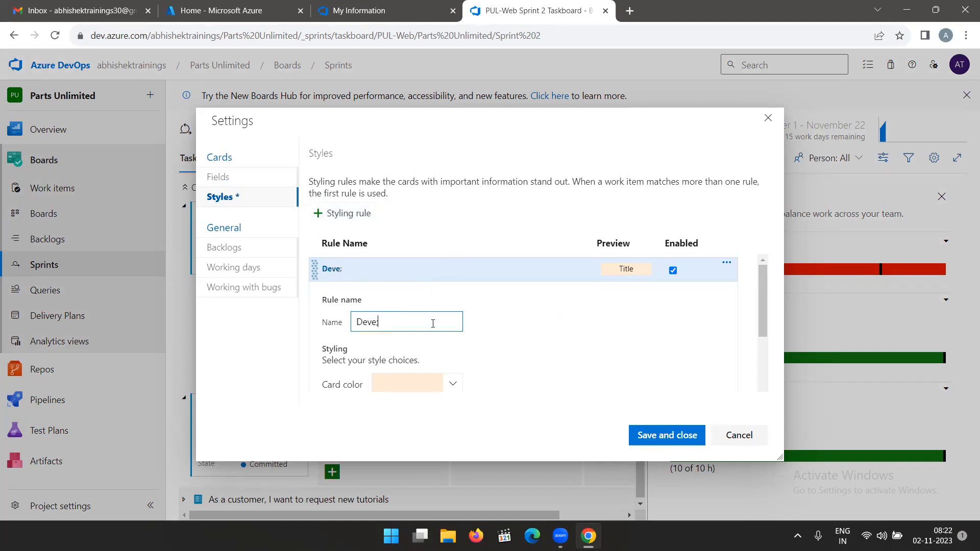
text(evelopment)
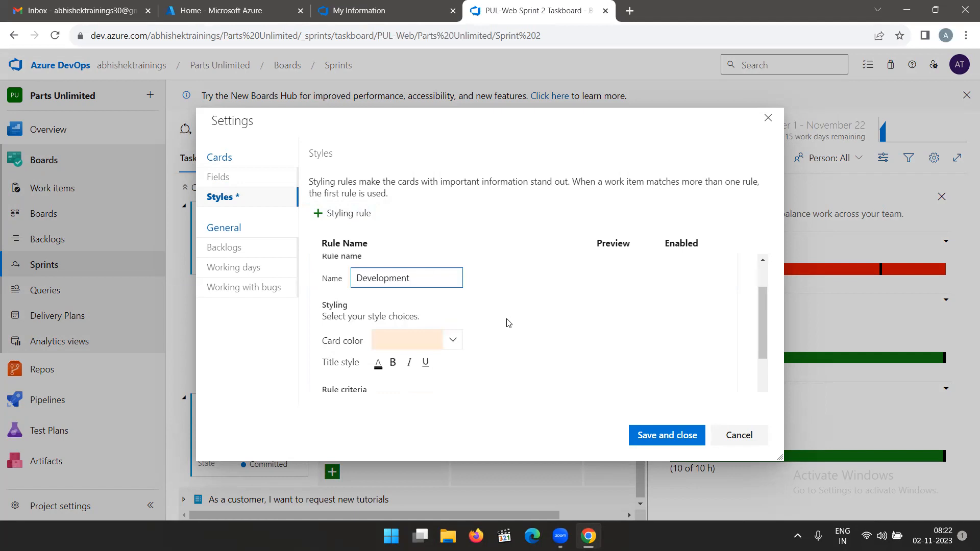
Set the Development styling rule's card color to green #66d589.
scroll(507, 324, down, 2)
click(456, 286)
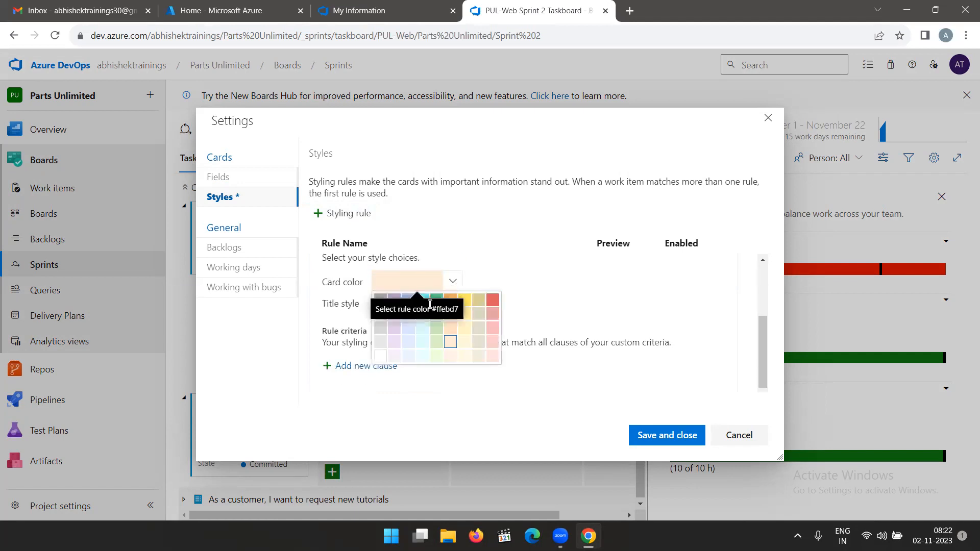
click(430, 295)
click(453, 282)
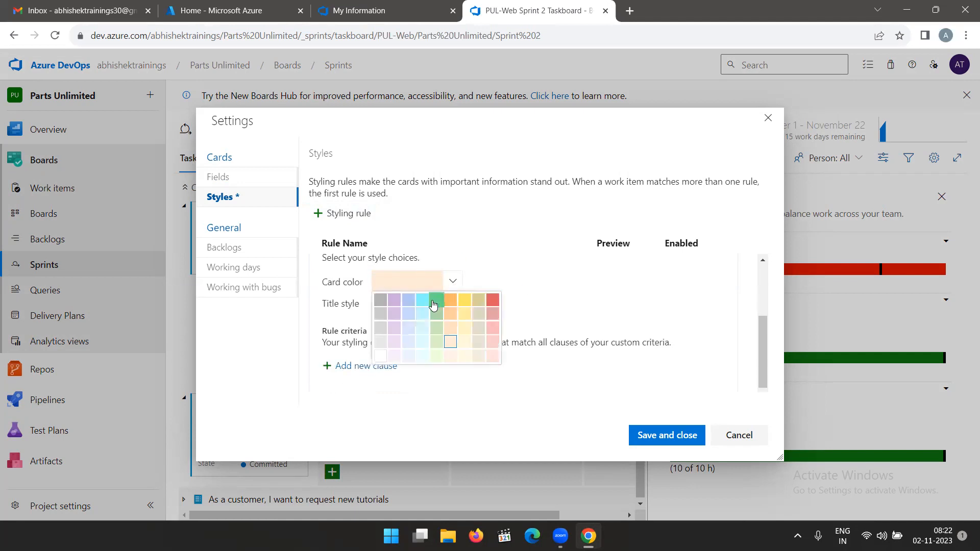
click(436, 301)
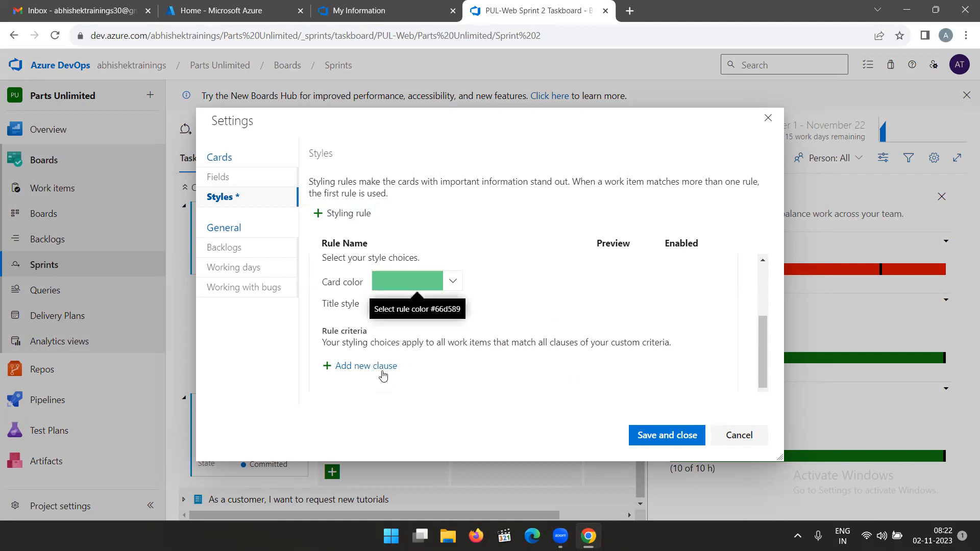
Add a criteria clause to the Development styling rule: Activity = Development.
click(364, 367)
scroll(461, 343, down, 1)
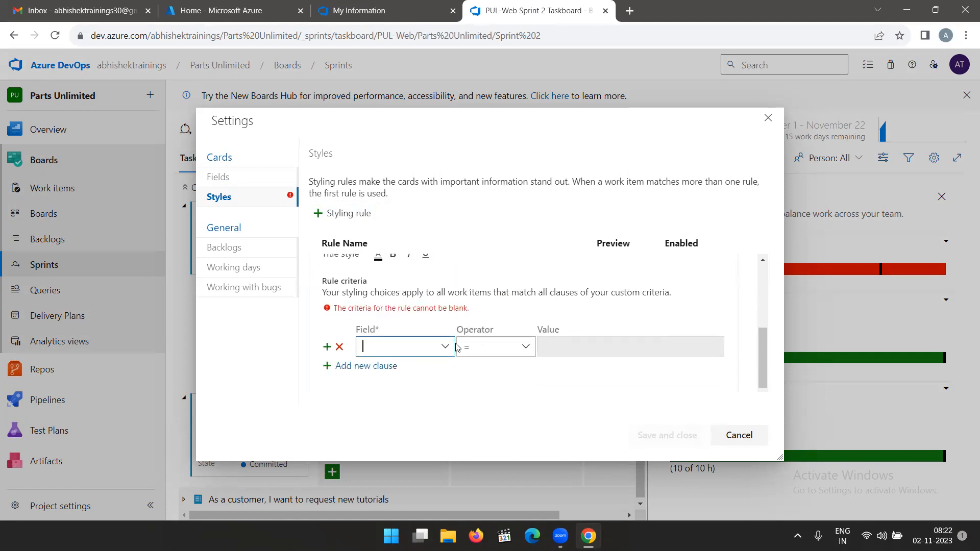
click(444, 347)
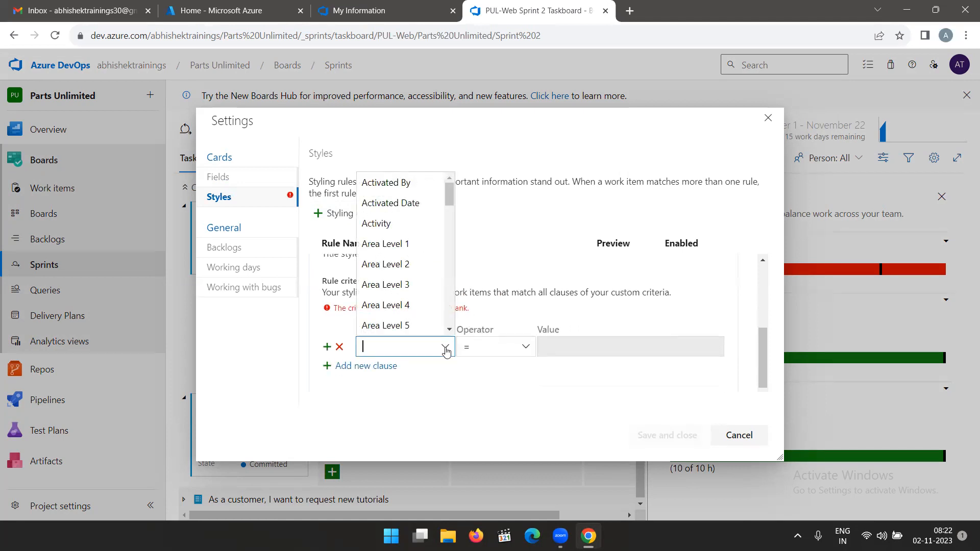
click(391, 224)
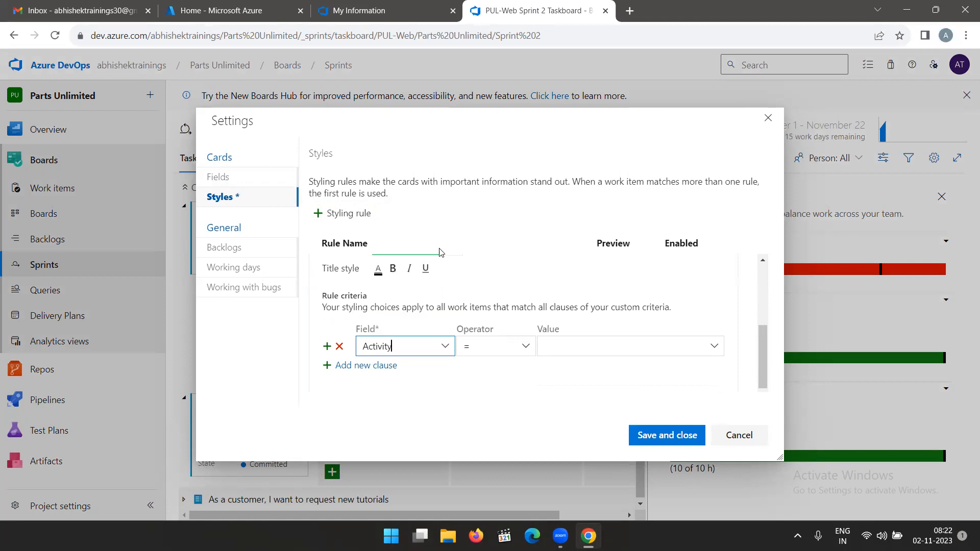
click(714, 346)
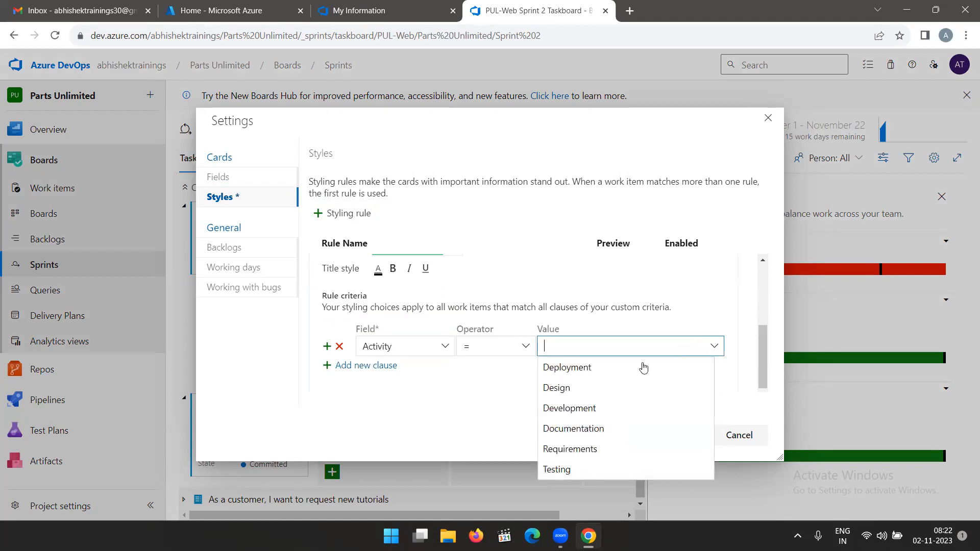
click(577, 408)
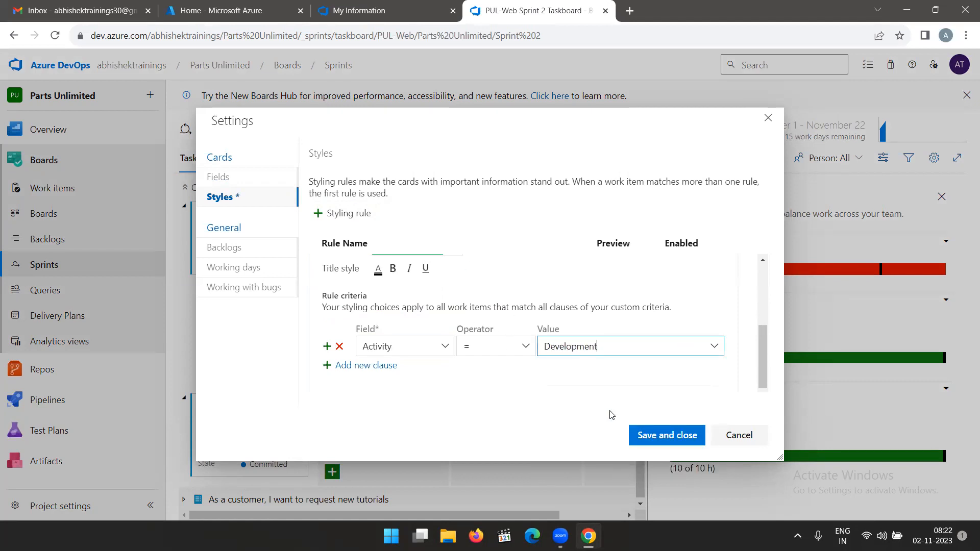
Review the team's backlog navigation levels, working days and bug management settings.
click(228, 253)
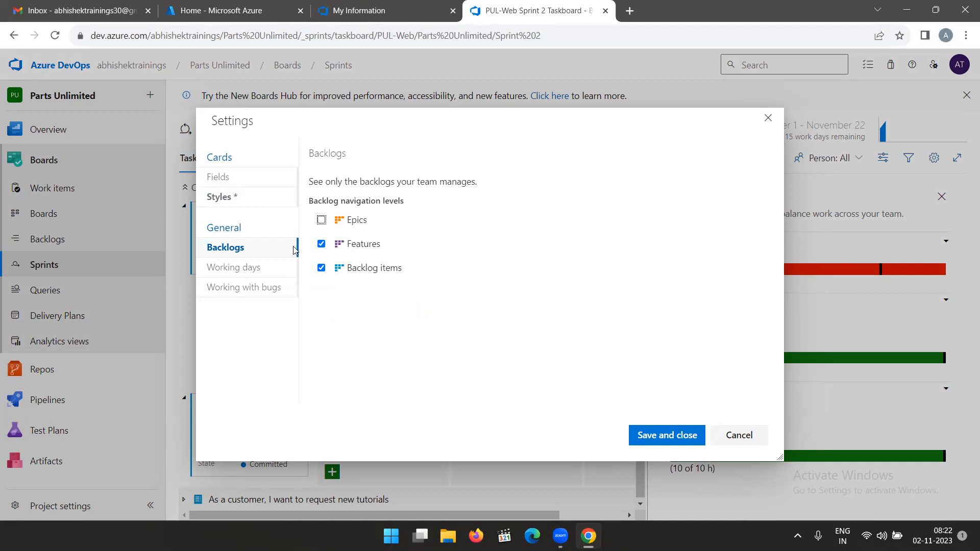
click(236, 268)
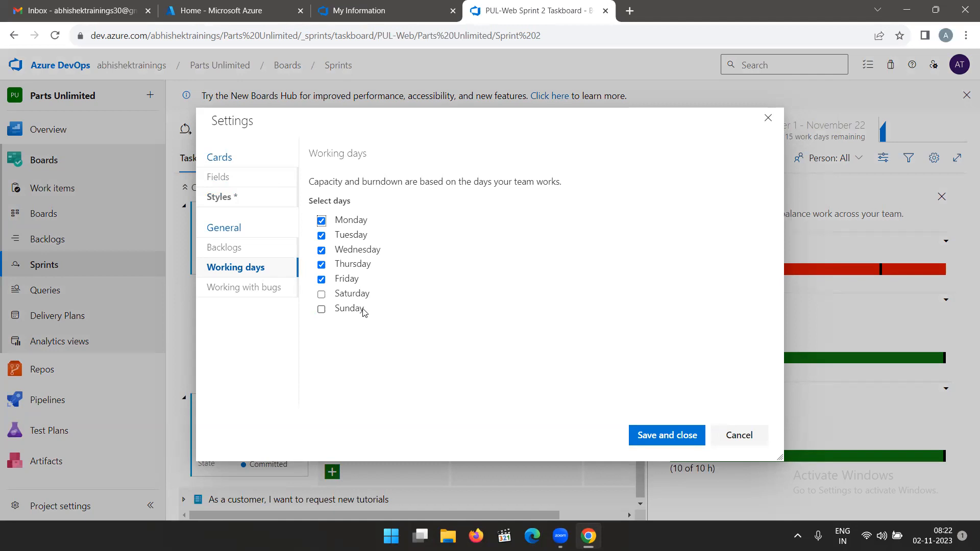
click(252, 289)
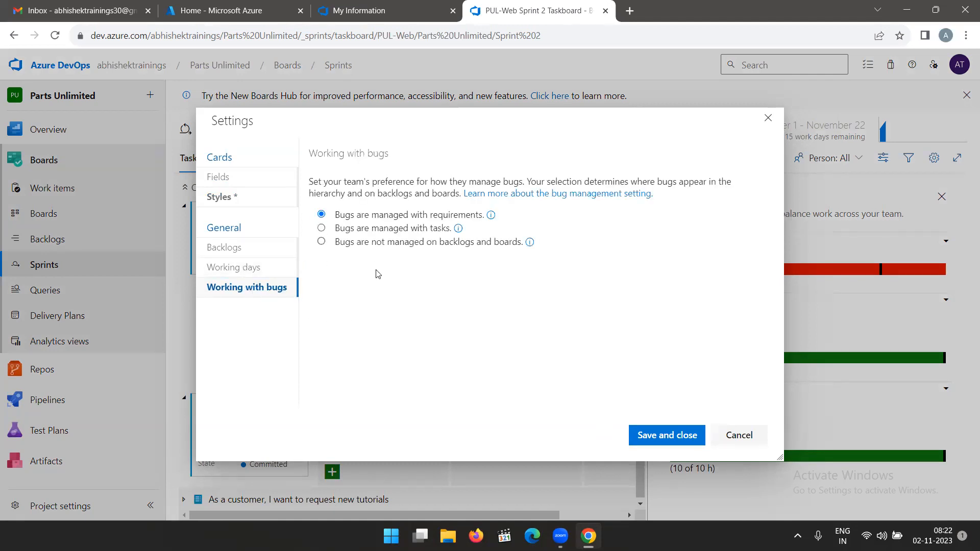
click(236, 268)
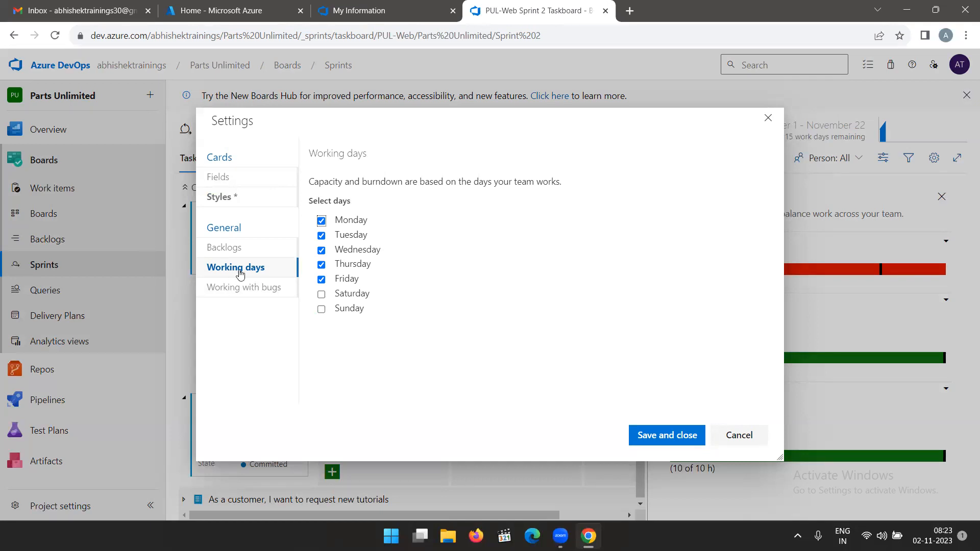
click(241, 295)
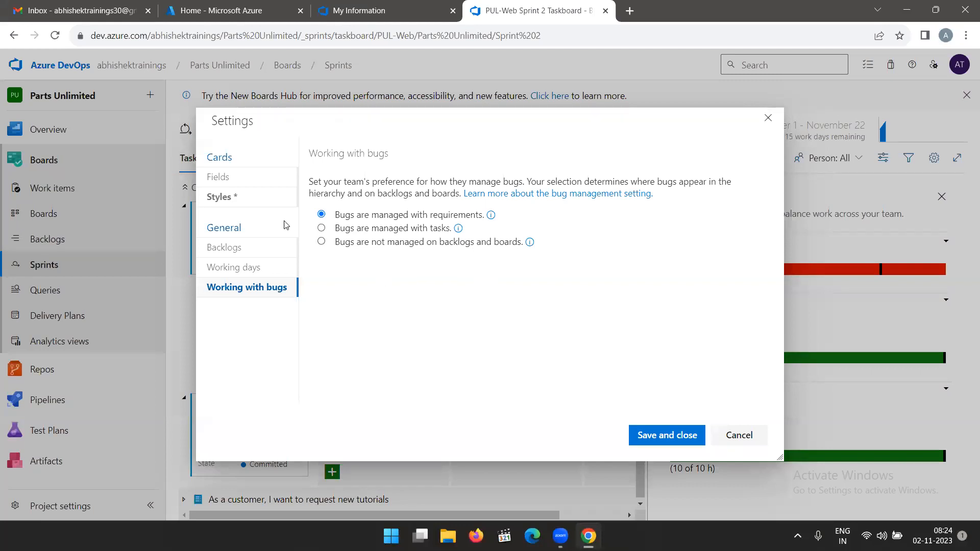
Recheck the Development styling rule's criteria and save the taskboard settings.
click(228, 200)
scroll(480, 336, down, 3)
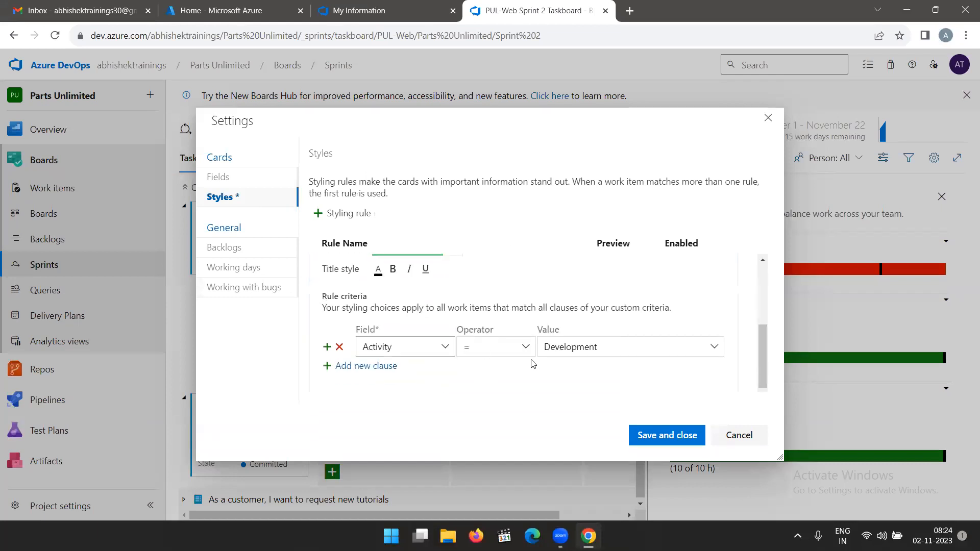
click(670, 436)
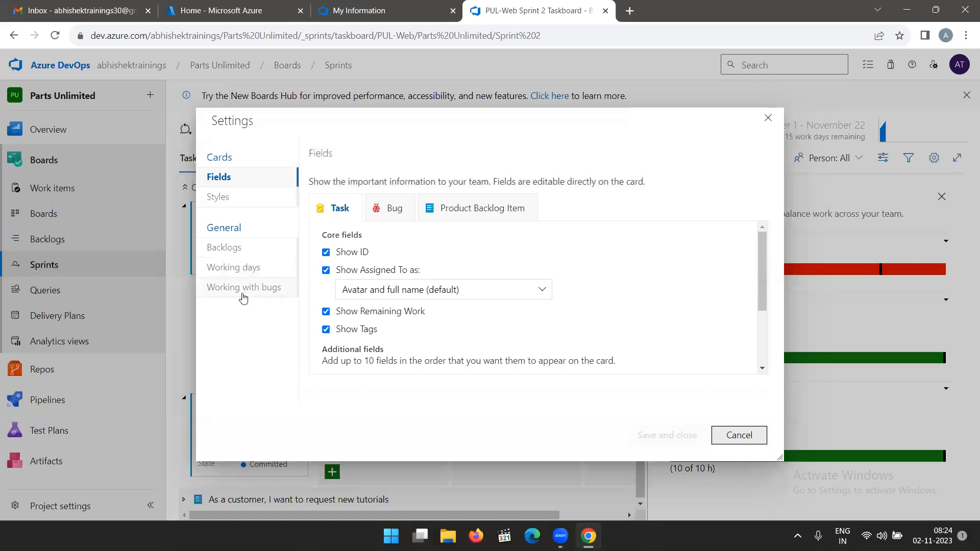
Review the team's options for working with bugs and leave the settings without changes.
click(245, 287)
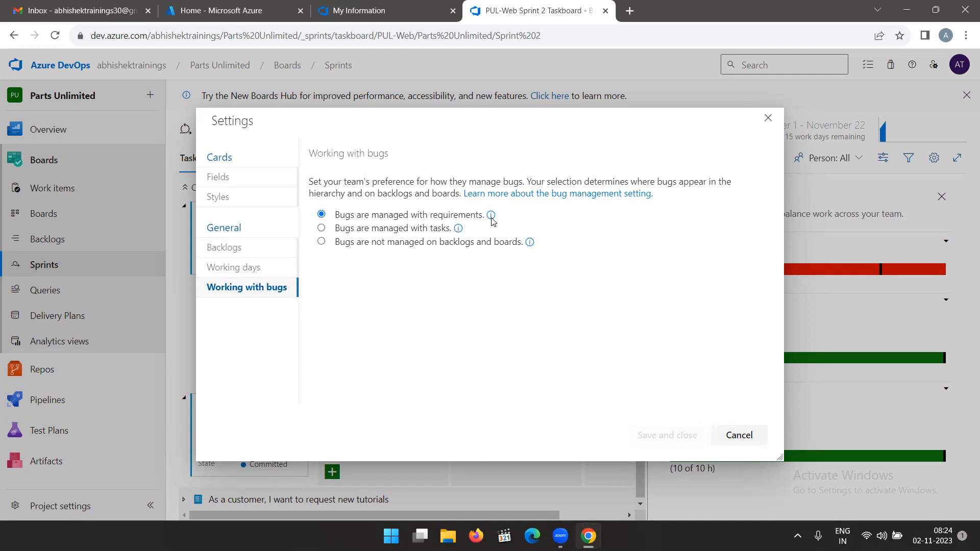
mouse_move(491, 219)
click(740, 435)
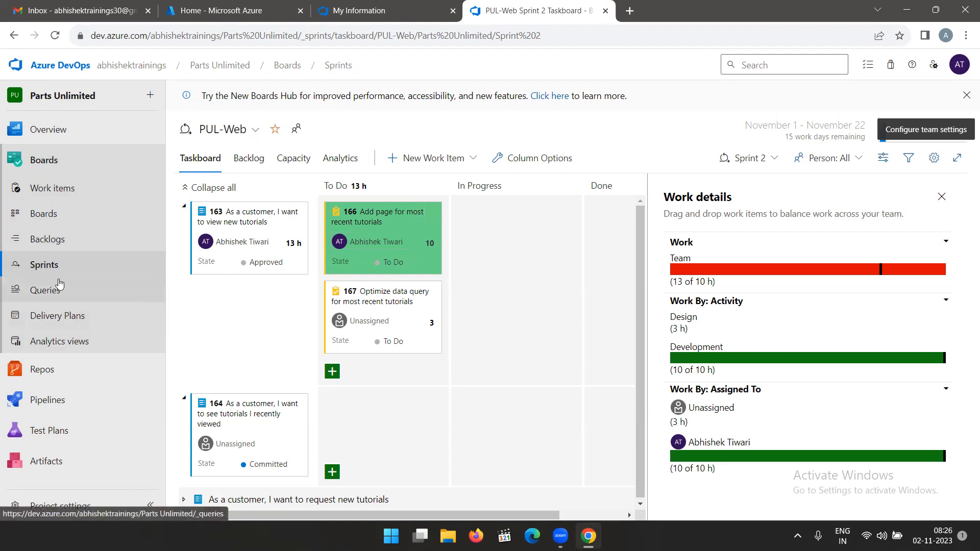
Open the PUL-Web team's board and review the card styles and tag colors in its settings.
click(45, 214)
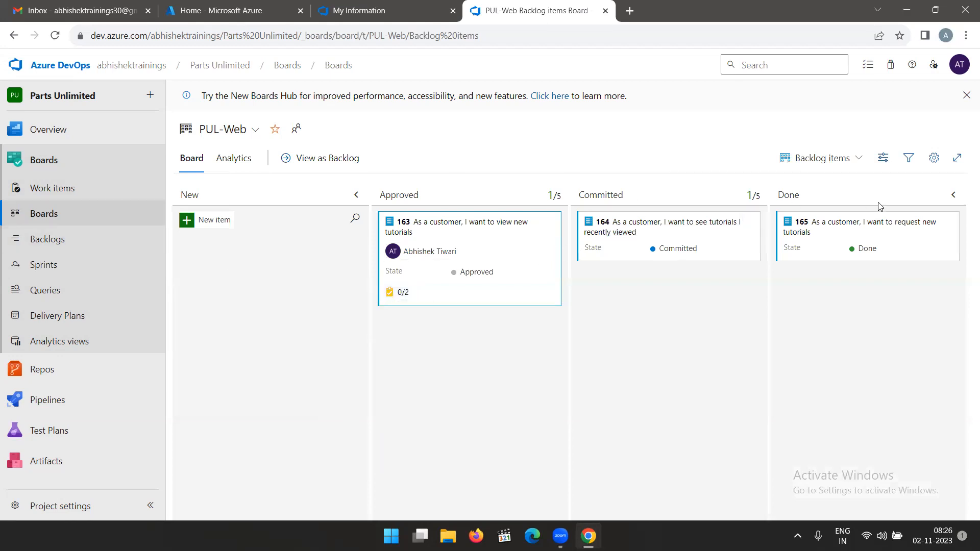
click(935, 159)
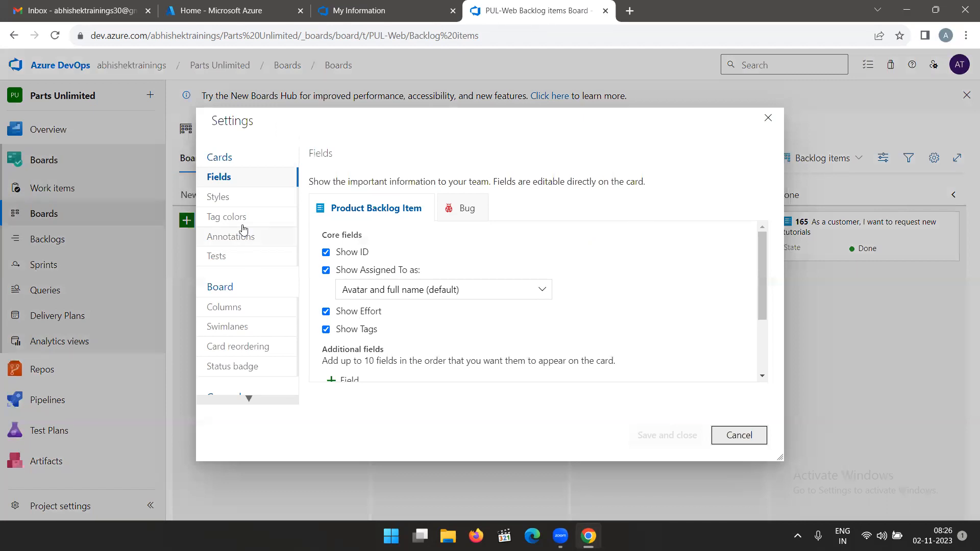
click(228, 204)
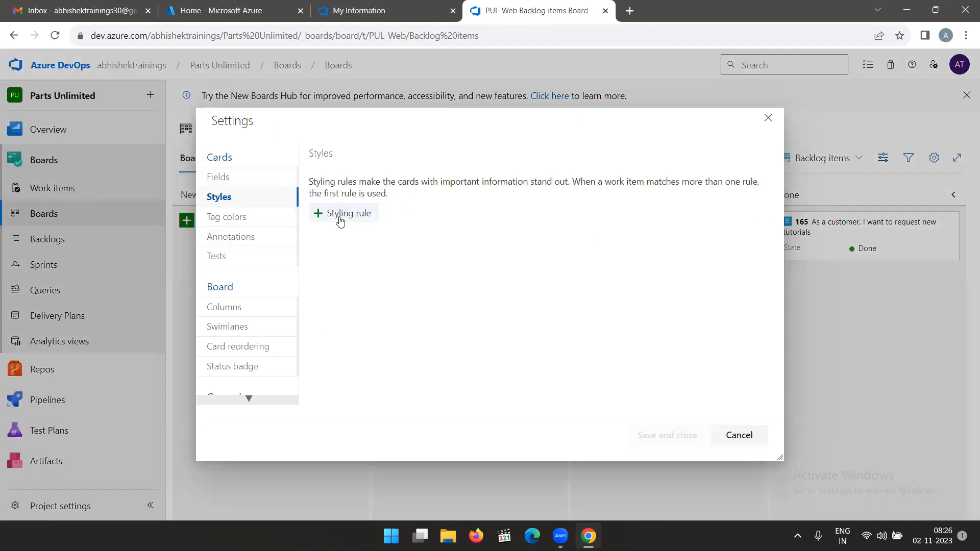
click(237, 225)
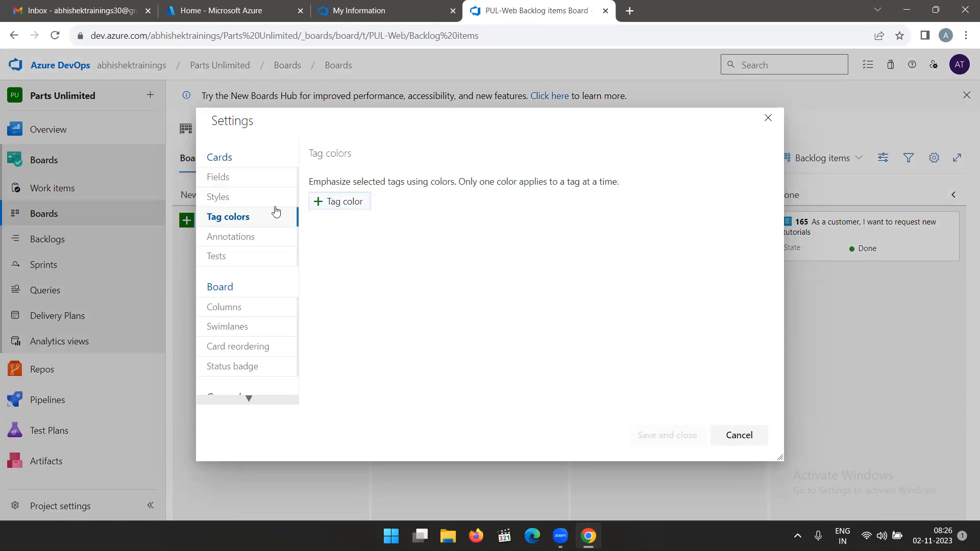
click(241, 203)
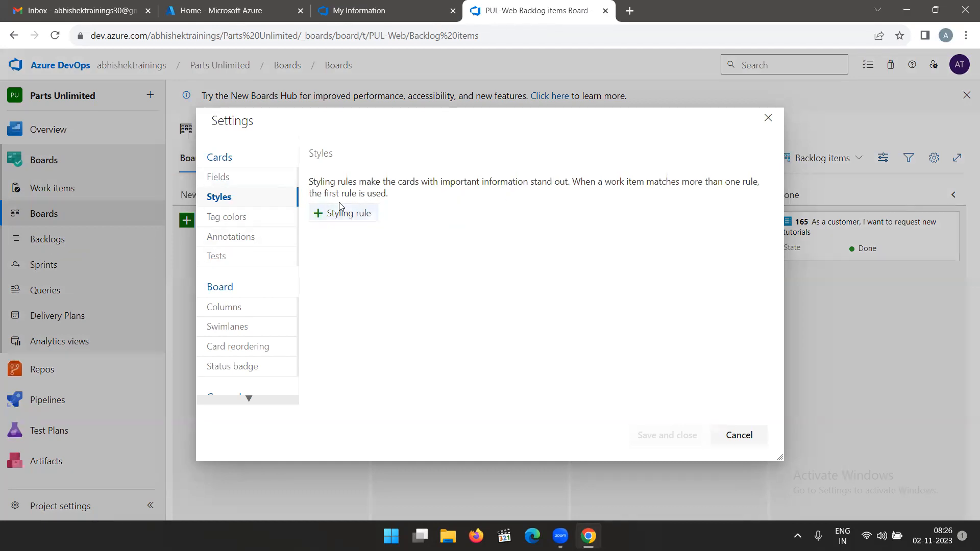
Add a yellow tag color for the tag data in the board's card settings.
click(236, 220)
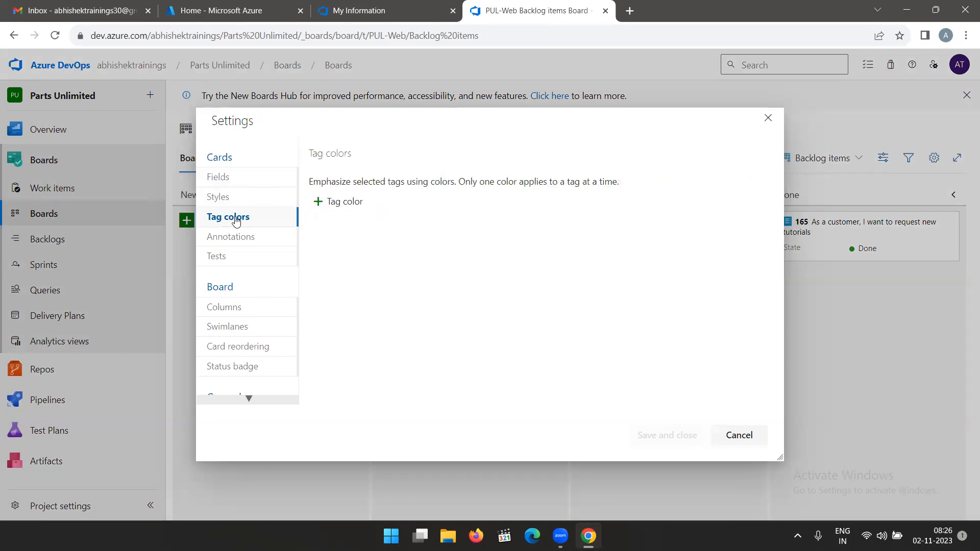
click(331, 202)
click(507, 257)
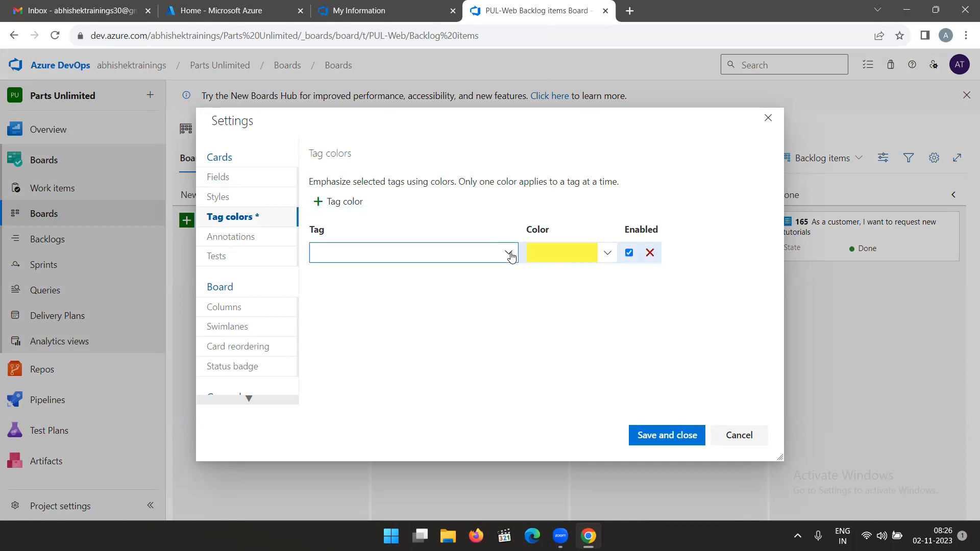
text(data)
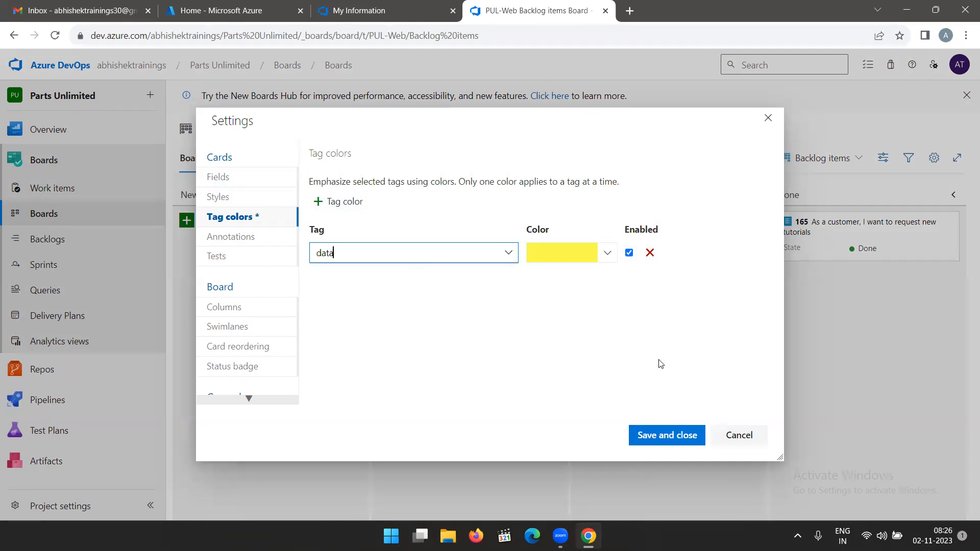
Review the card annotations, set manual tests to create a new plan using the selected card's area/iteration, and save the settings.
click(230, 238)
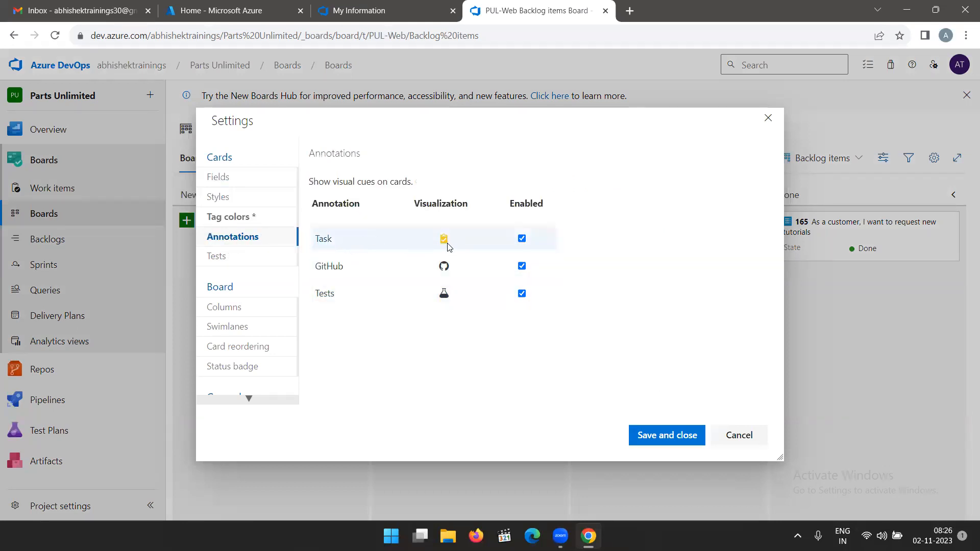
click(226, 261)
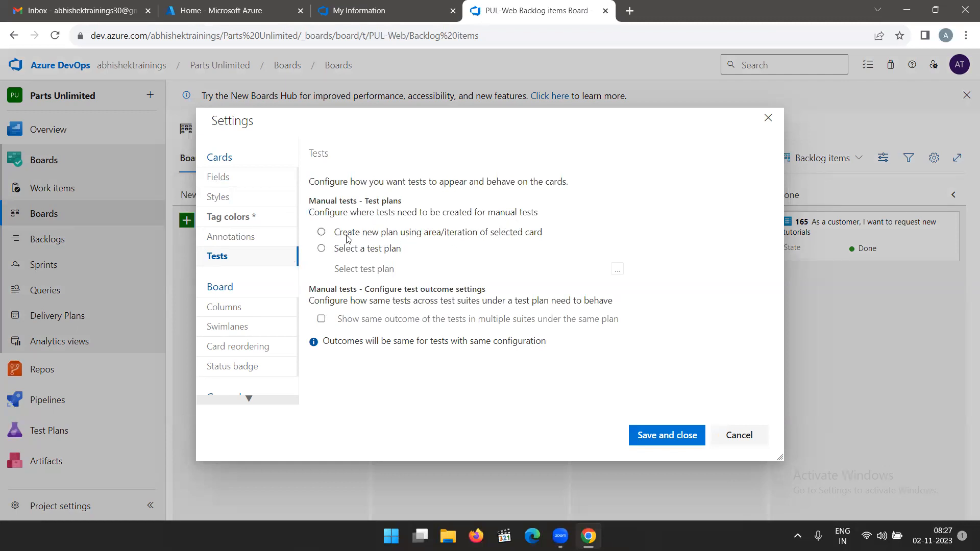
click(322, 233)
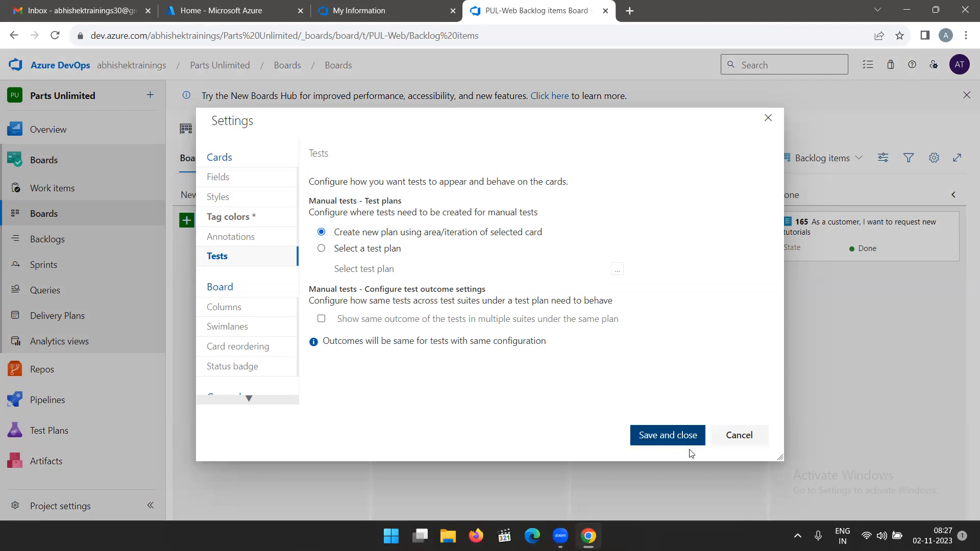
click(668, 435)
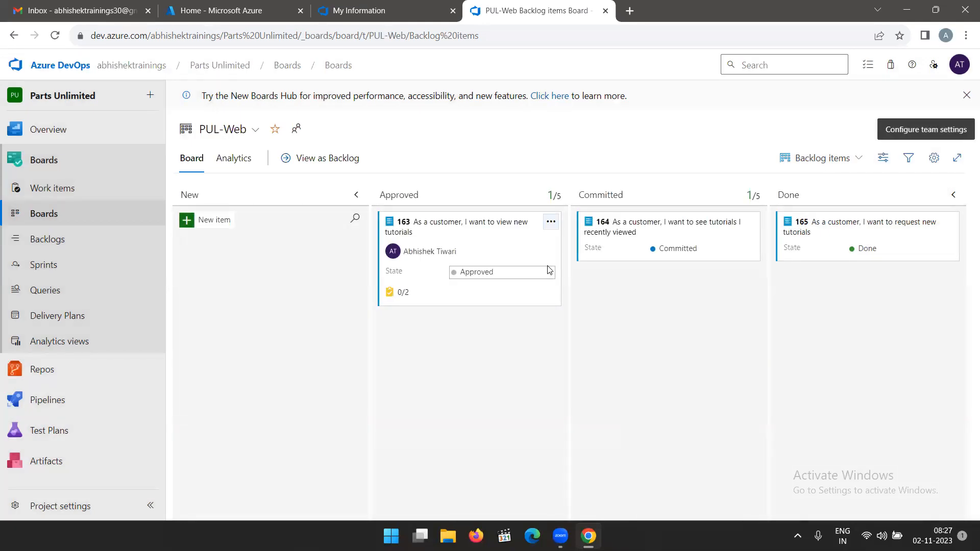
Add the tags data and ux to product backlog item 163 and save it.
click(458, 229)
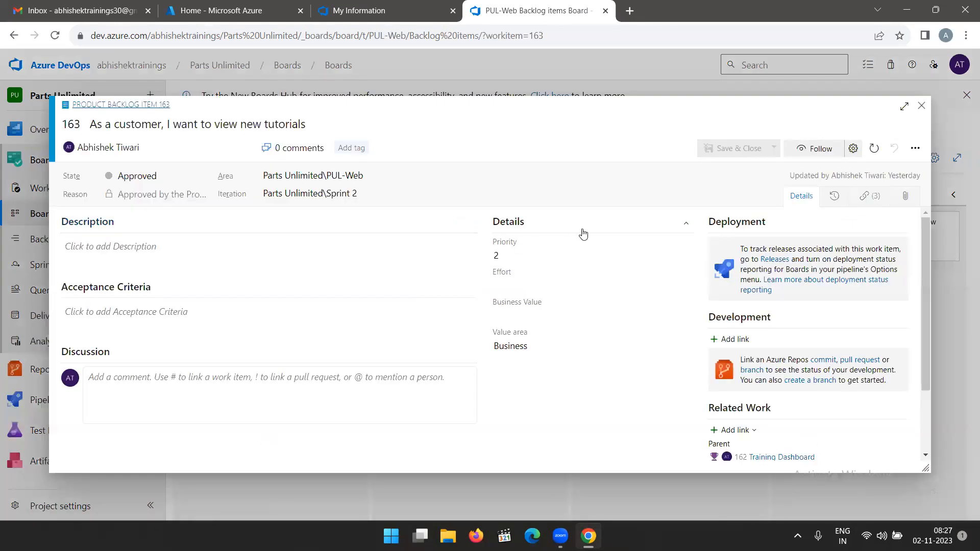
click(358, 149)
text(data)
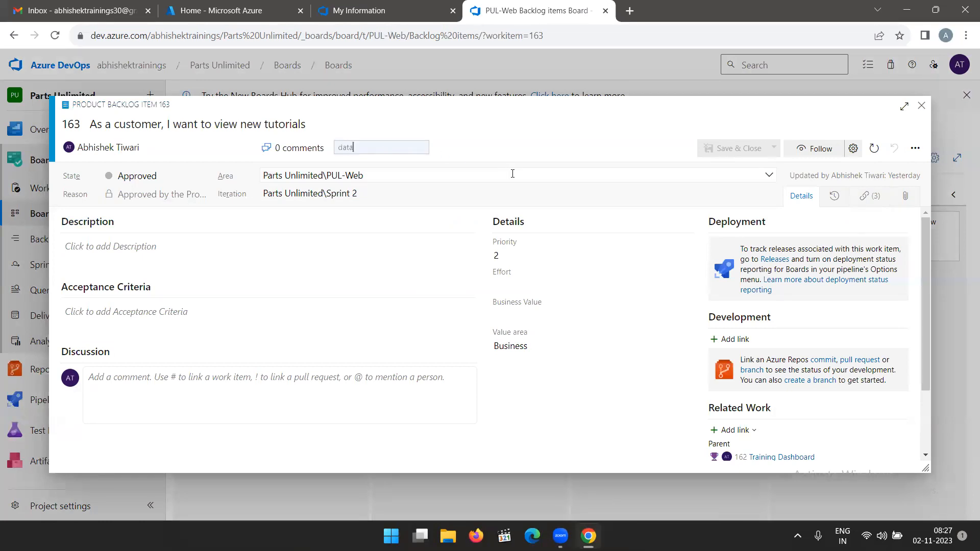
key(Return)
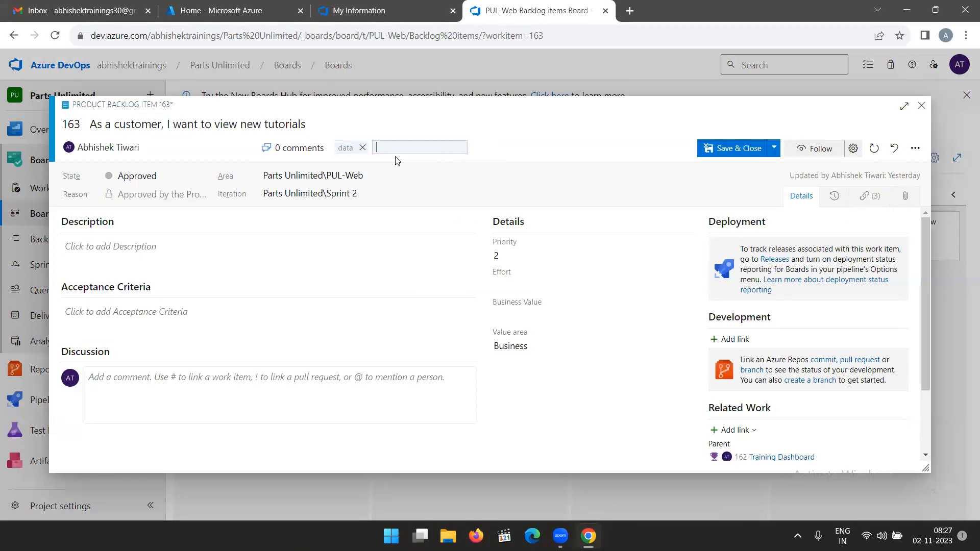
text(ux)
click(503, 147)
click(725, 149)
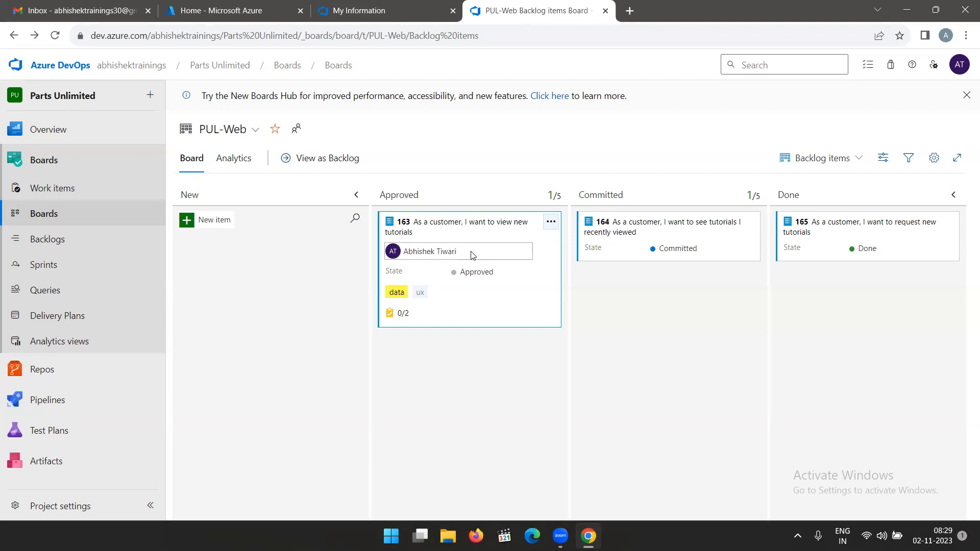
click(933, 158)
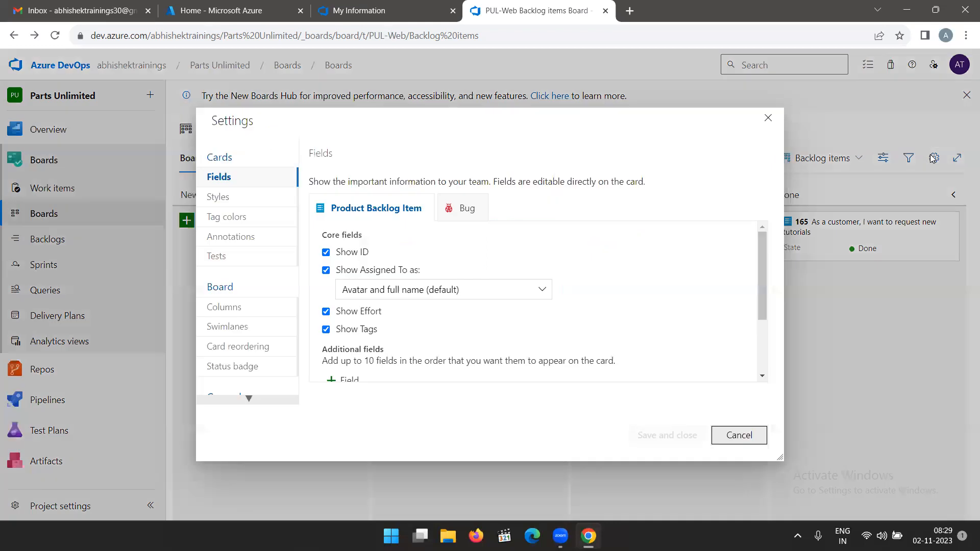
click(235, 308)
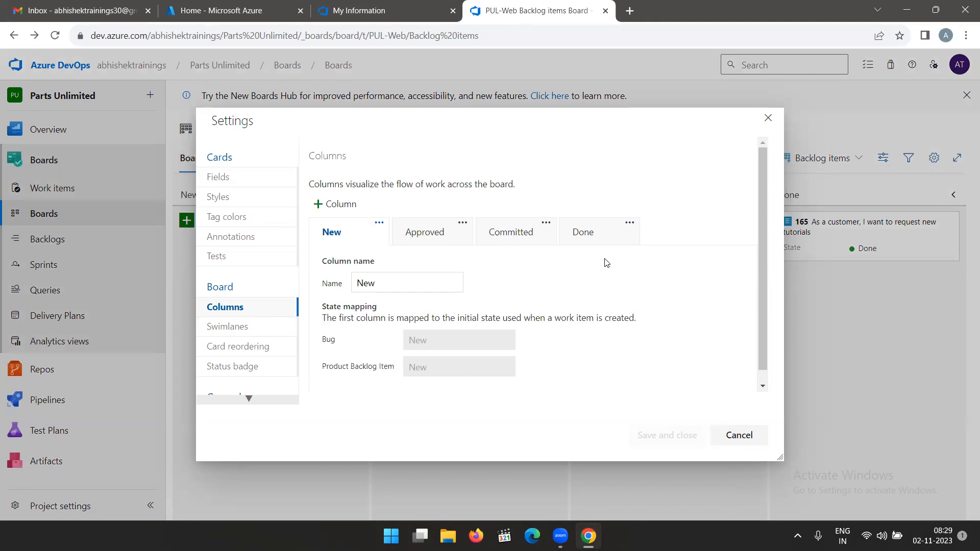
click(769, 118)
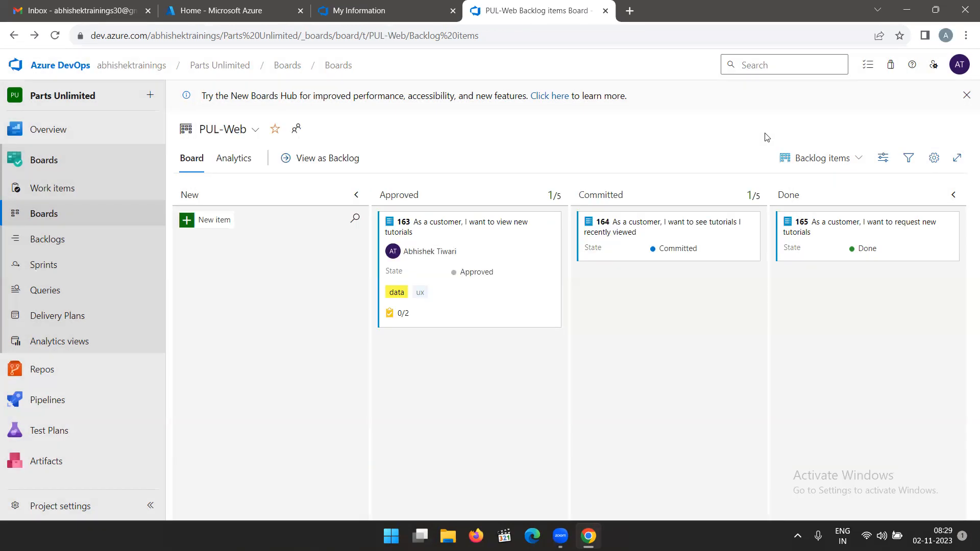
Add a board column named QA Approved and place it between Committed and Done.
click(934, 159)
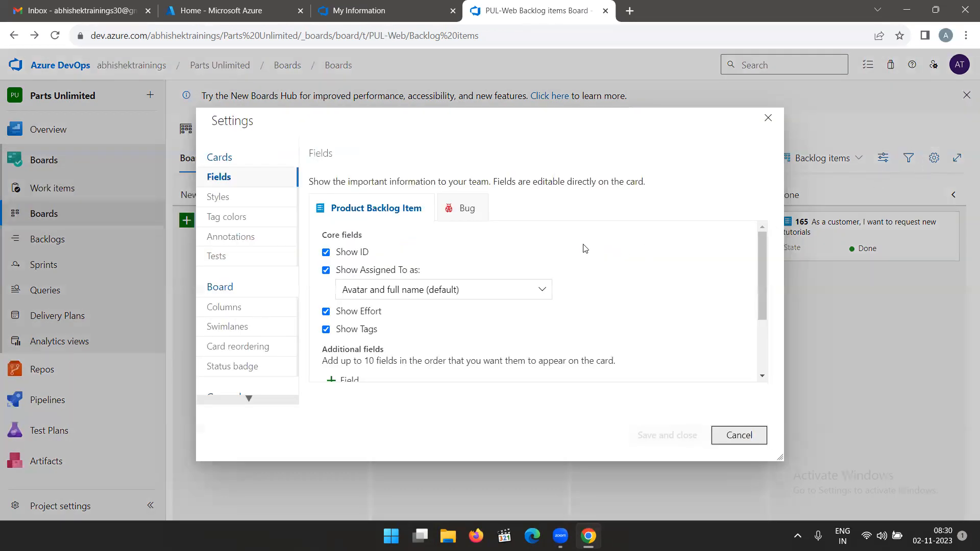
click(225, 307)
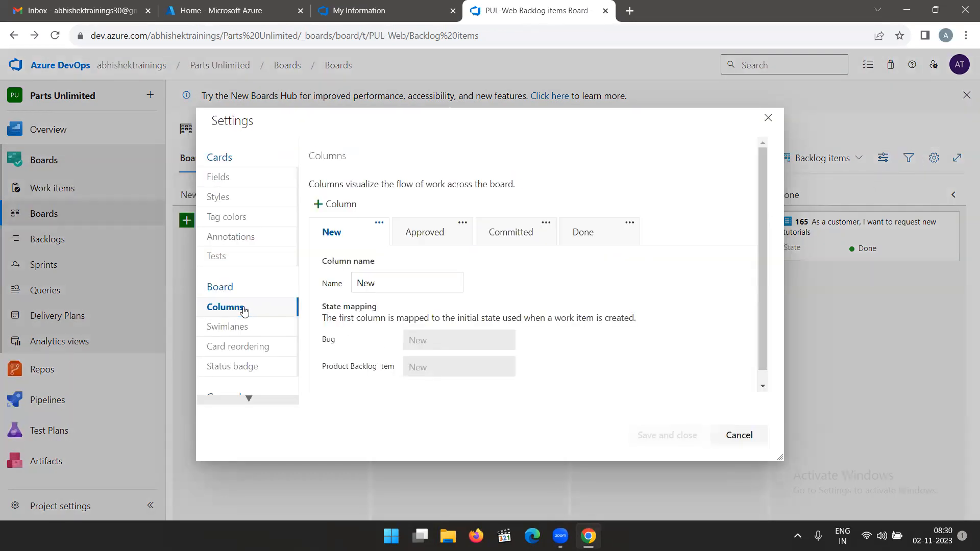
click(403, 284)
click(336, 205)
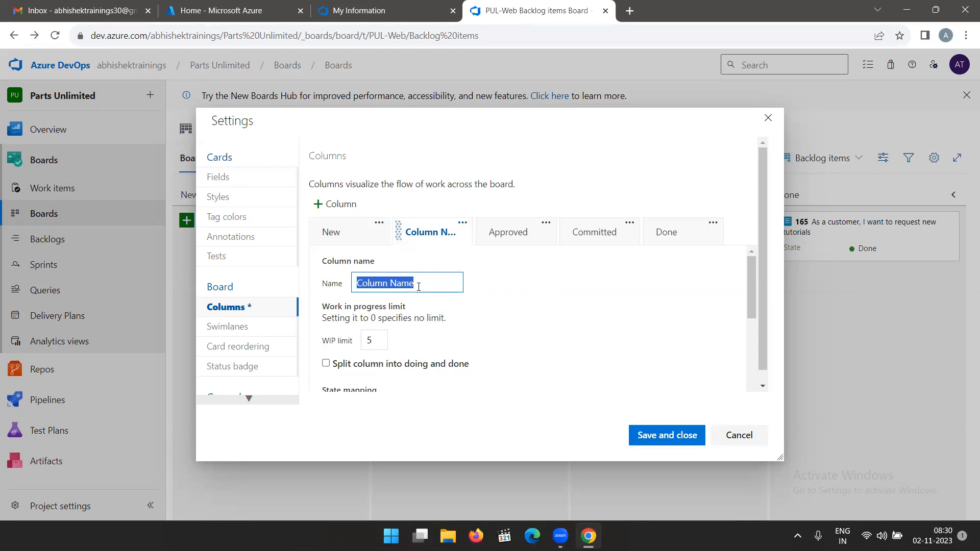
text(QA)
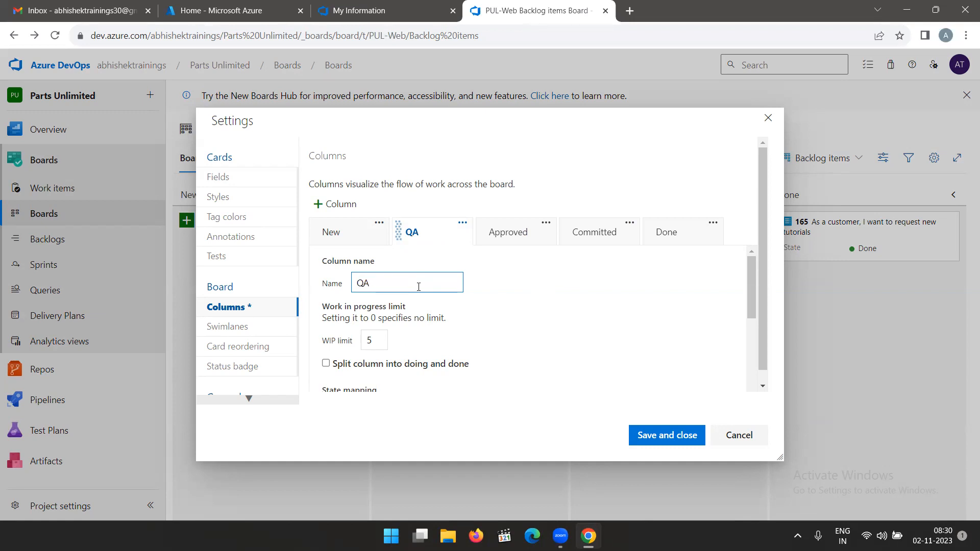
text( Approved)
drag(418, 231, 576, 247)
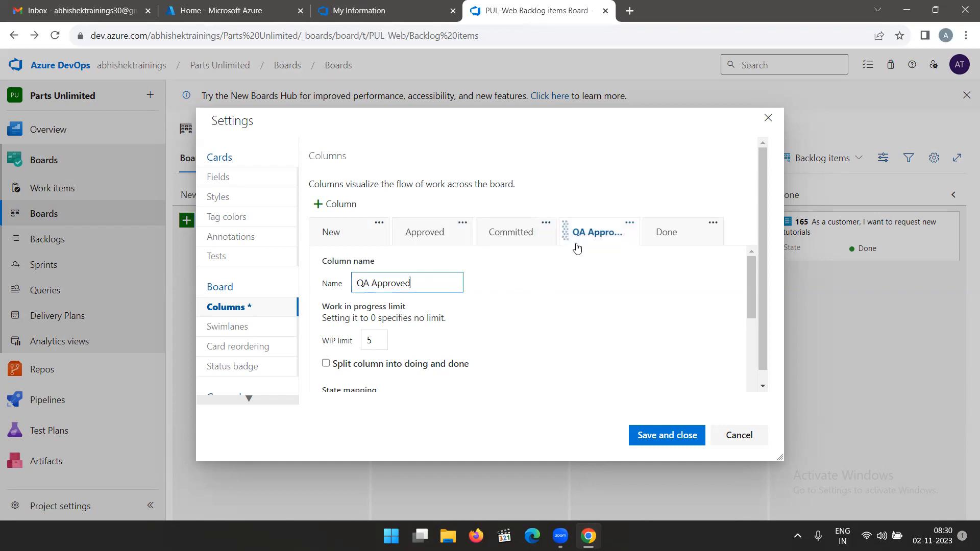
Set the QA Approved column's WIP limit to 1 and save the board settings.
click(379, 339)
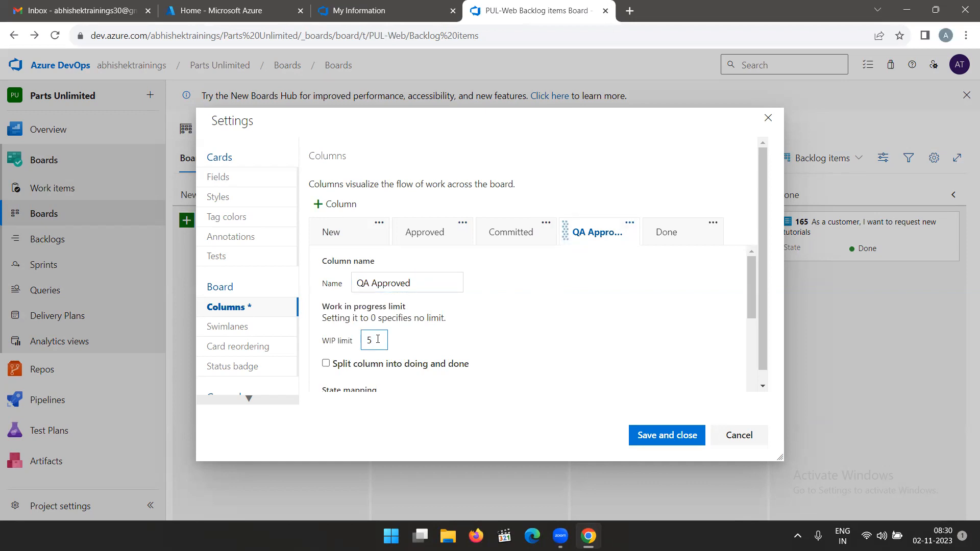
key(BackSpace)
text(1)
click(665, 435)
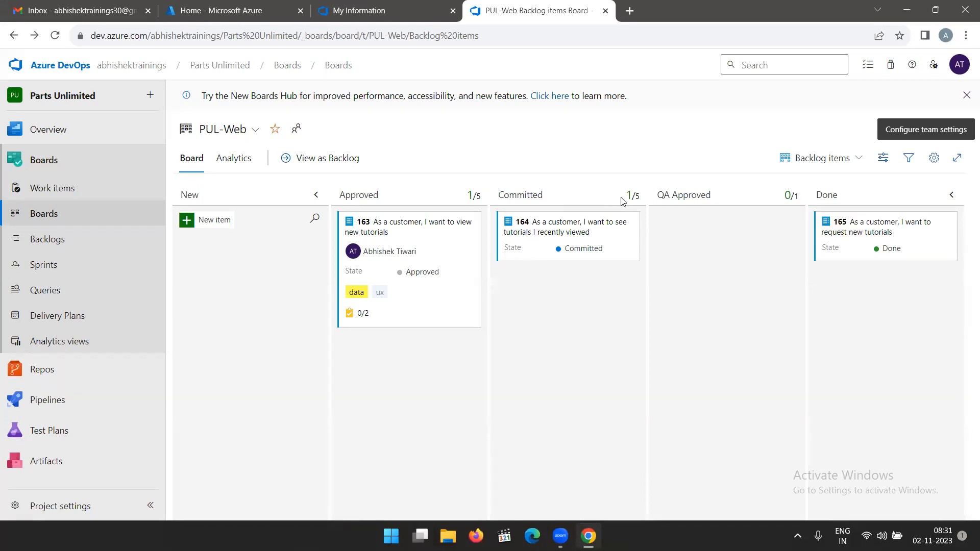
Examine the work-in-progress limits shown for the Committed, Approved and QA Approved columns on the board.
double_click(639, 197)
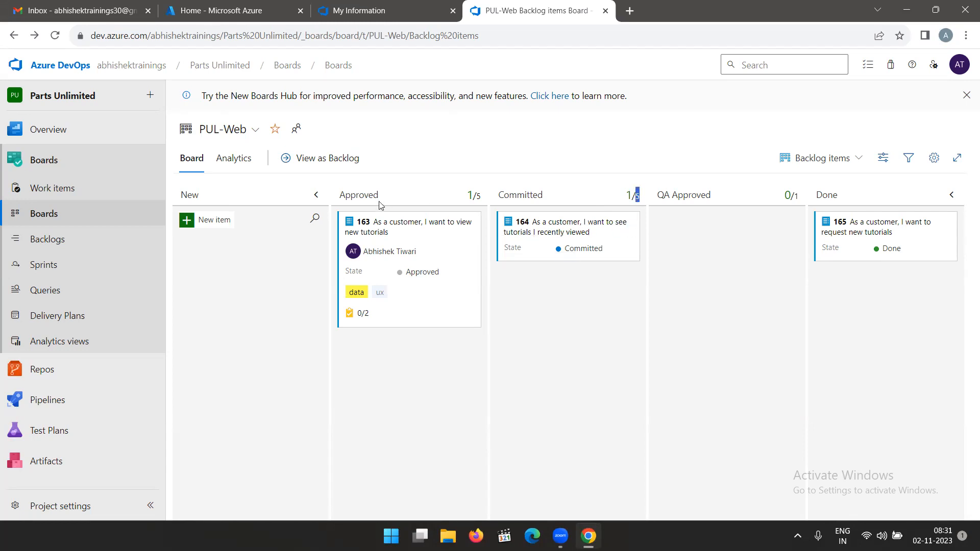
click(480, 196)
double_click(479, 196)
click(798, 197)
double_click(796, 196)
click(740, 192)
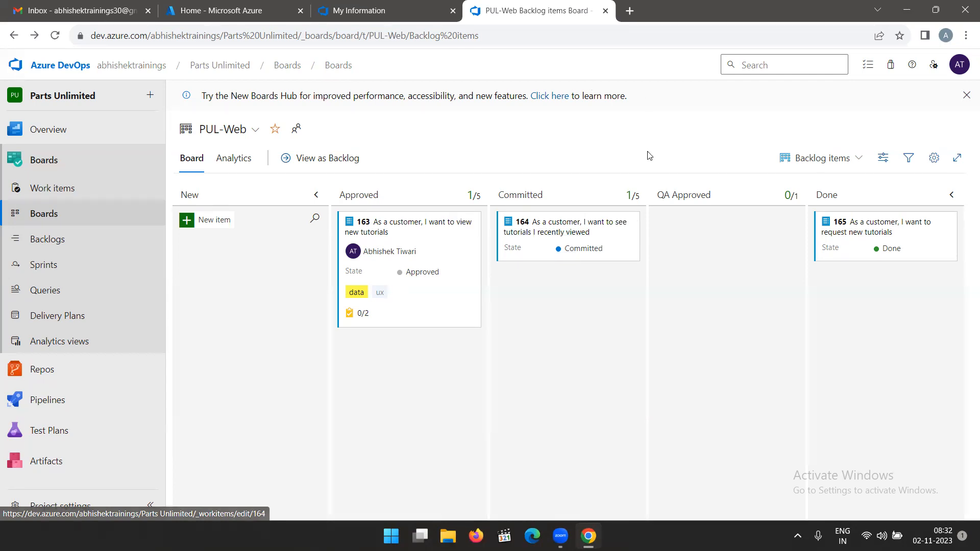
click(928, 161)
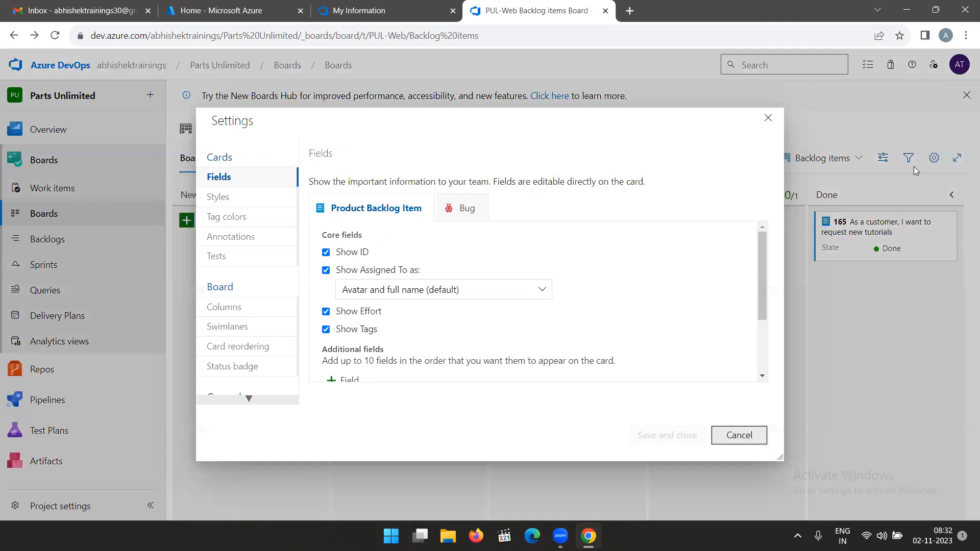
click(225, 307)
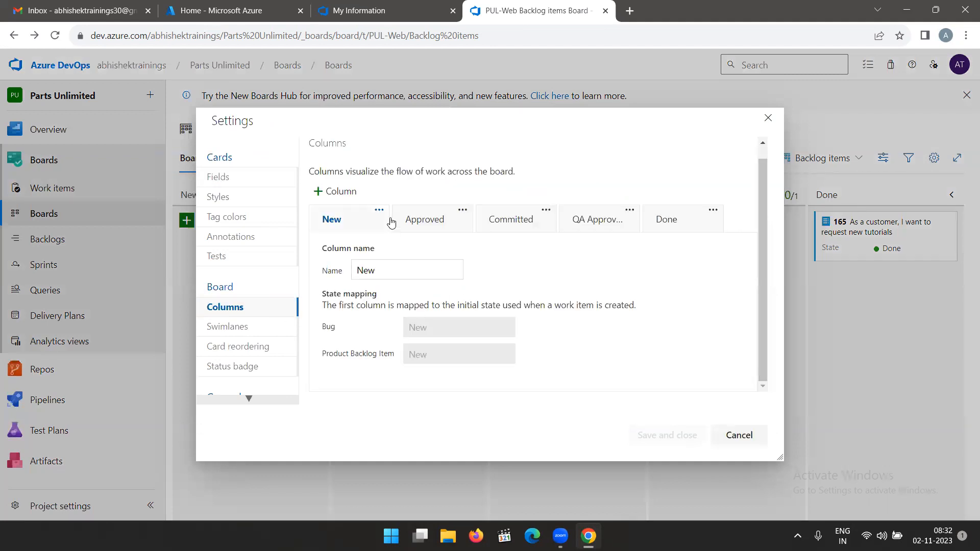
click(603, 225)
scroll(413, 315, down, 3)
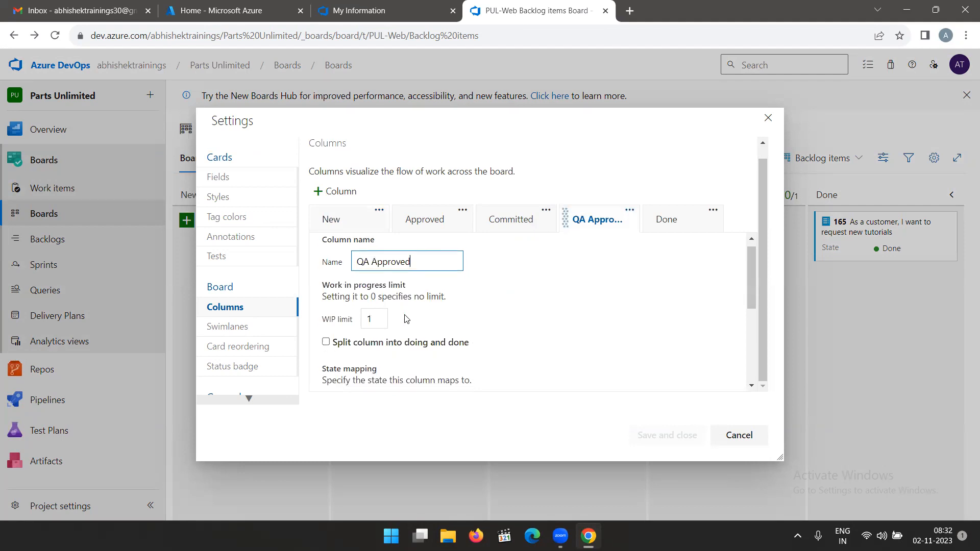
scroll(414, 315, up, 1)
scroll(413, 315, up, 1)
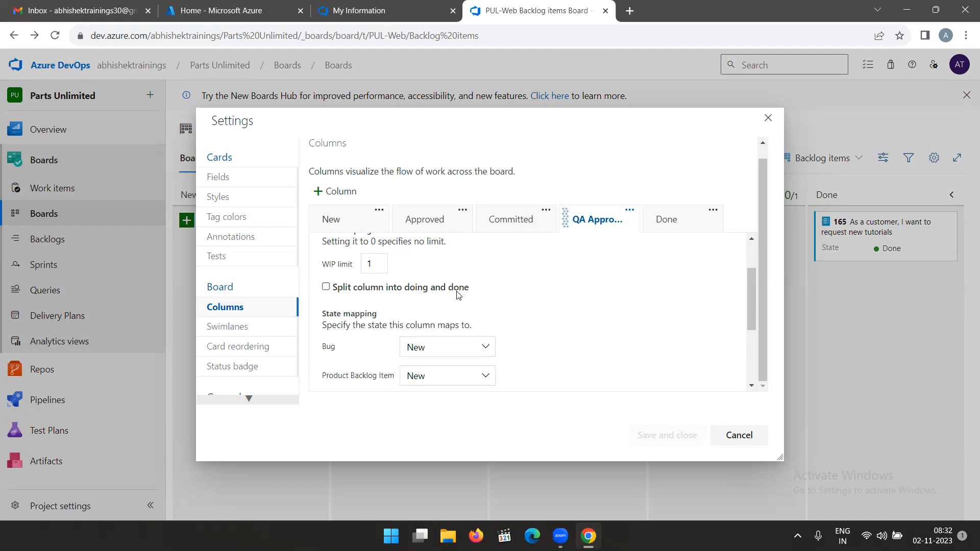
click(327, 287)
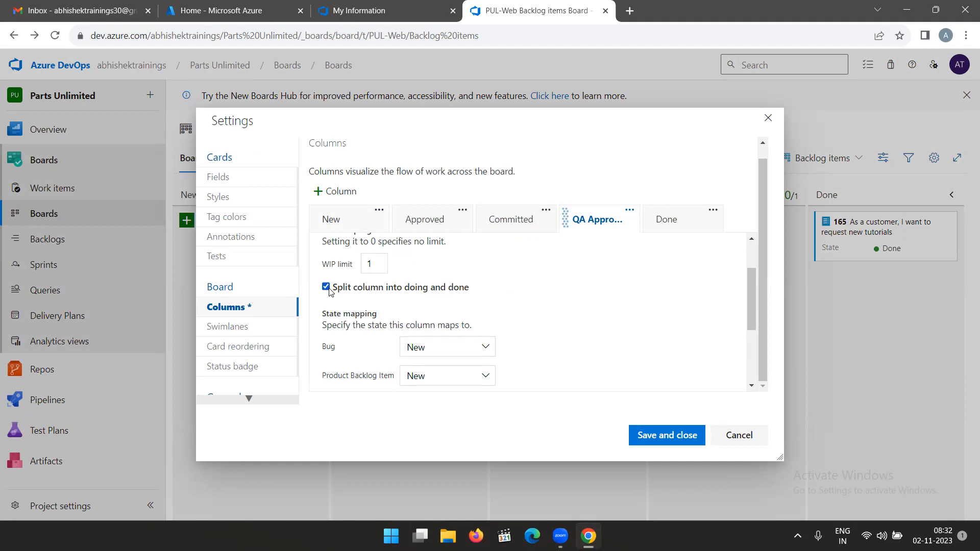
click(326, 288)
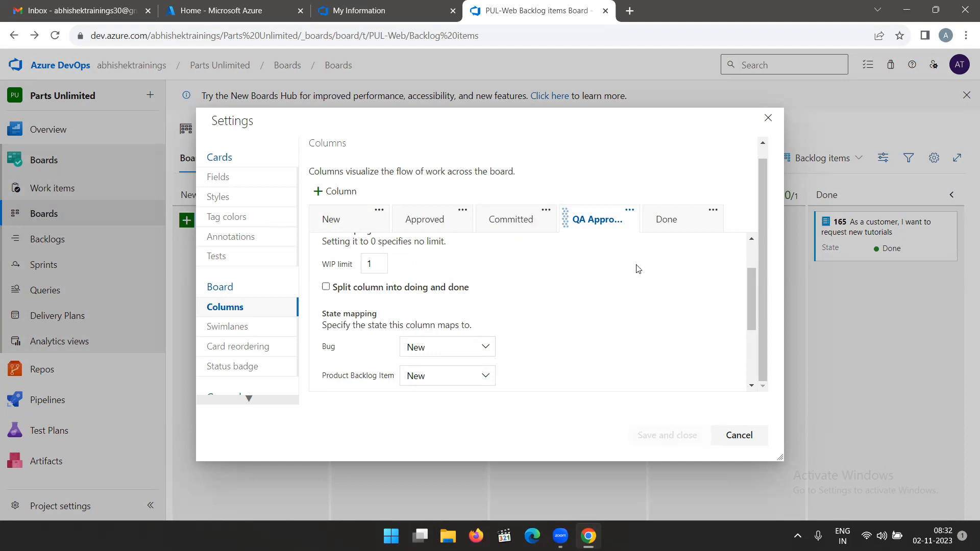
click(740, 434)
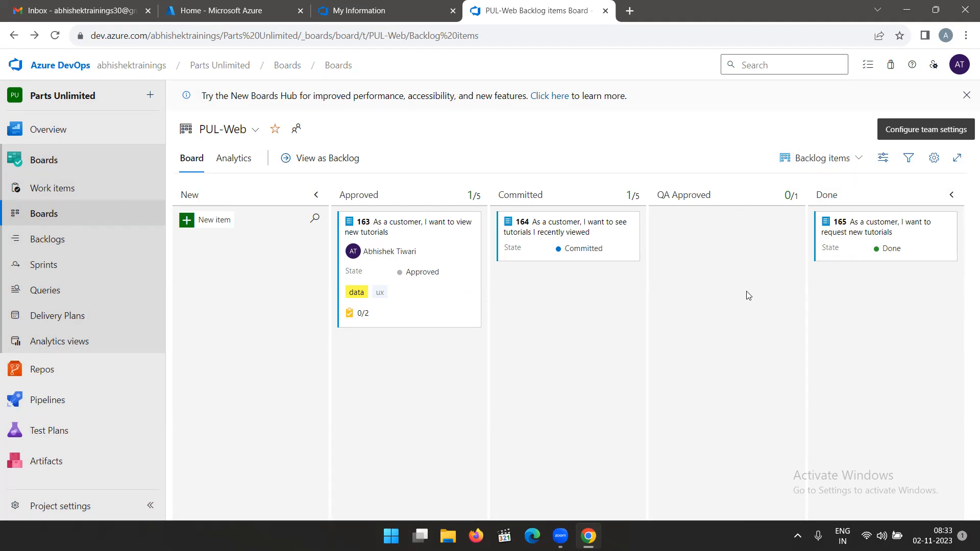
Split the QA Approved column into doing and done and save the board settings.
click(934, 158)
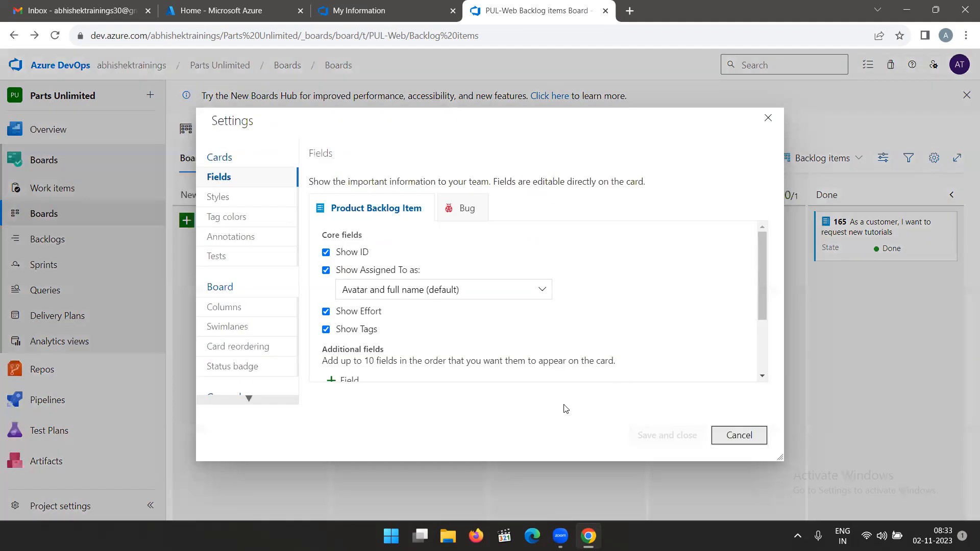
click(233, 310)
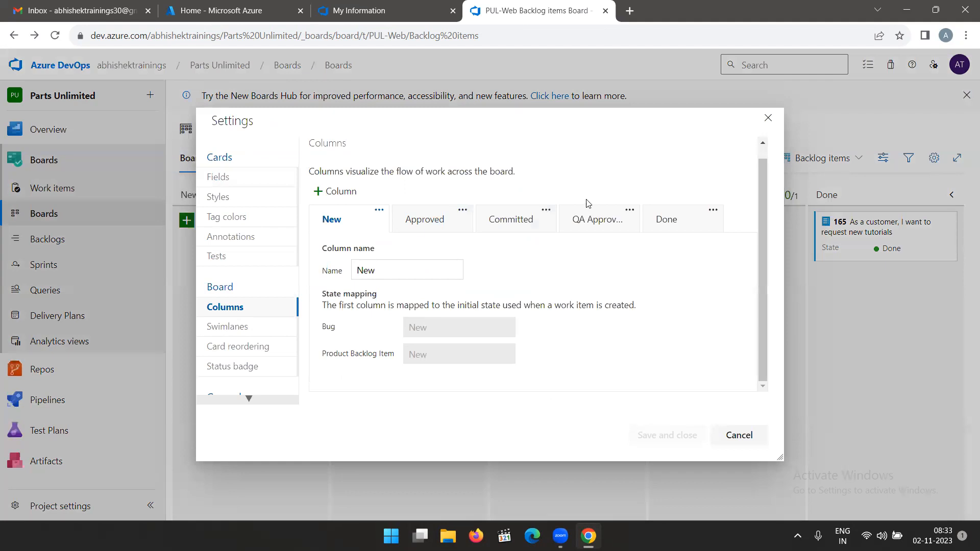
click(600, 218)
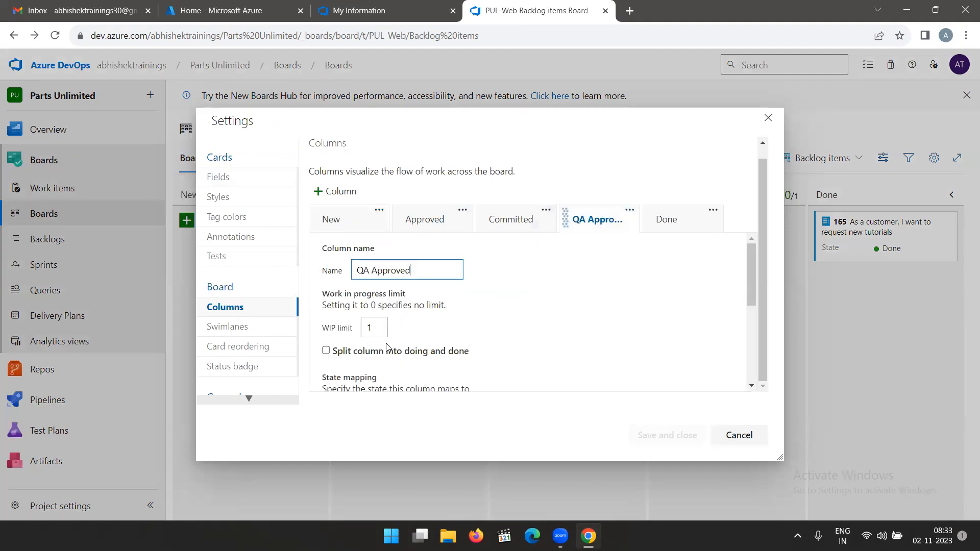
scroll(406, 352, down, 3)
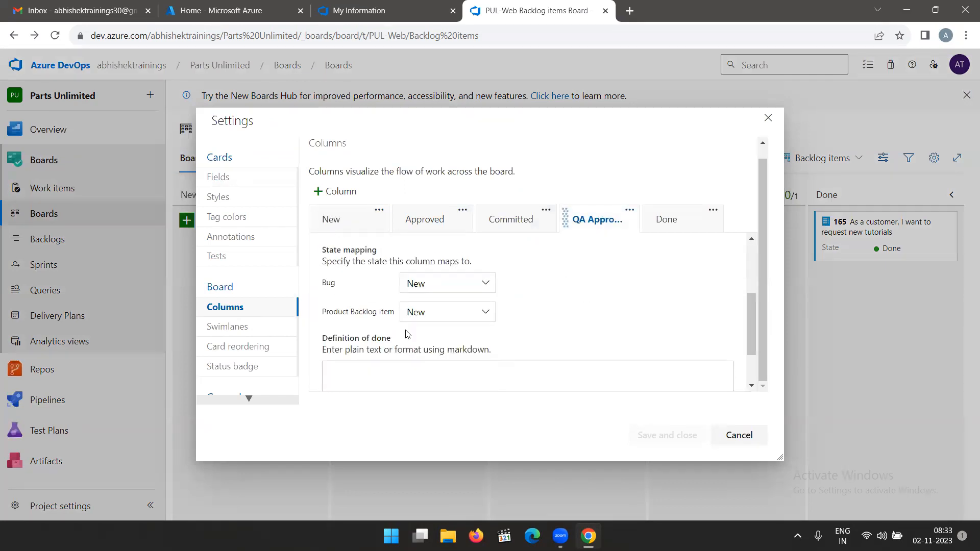
scroll(407, 332, up, 2)
click(326, 288)
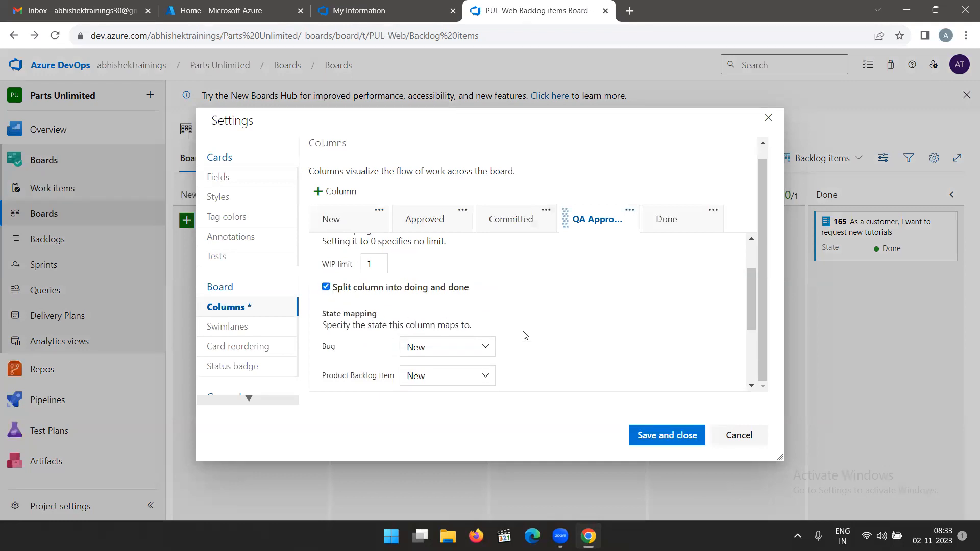
click(664, 433)
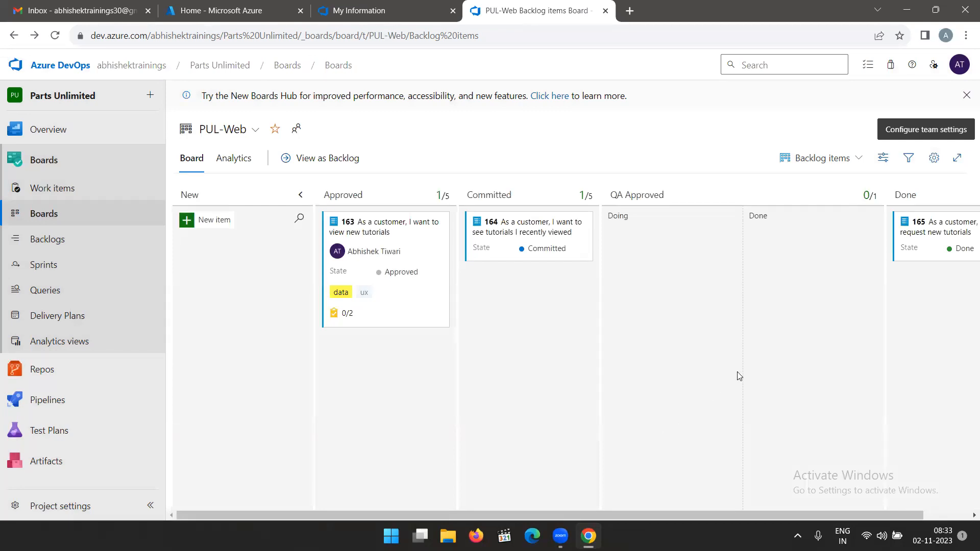
click(934, 158)
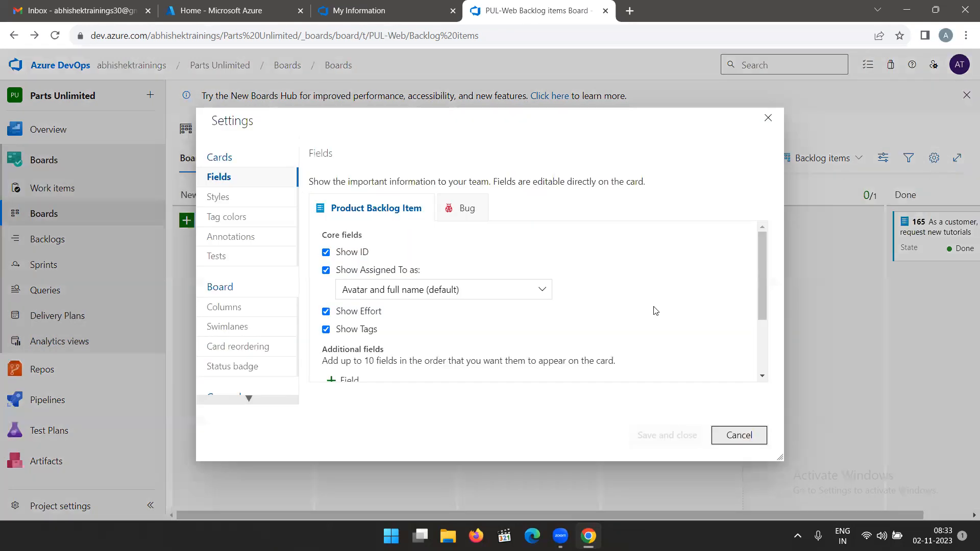
click(207, 308)
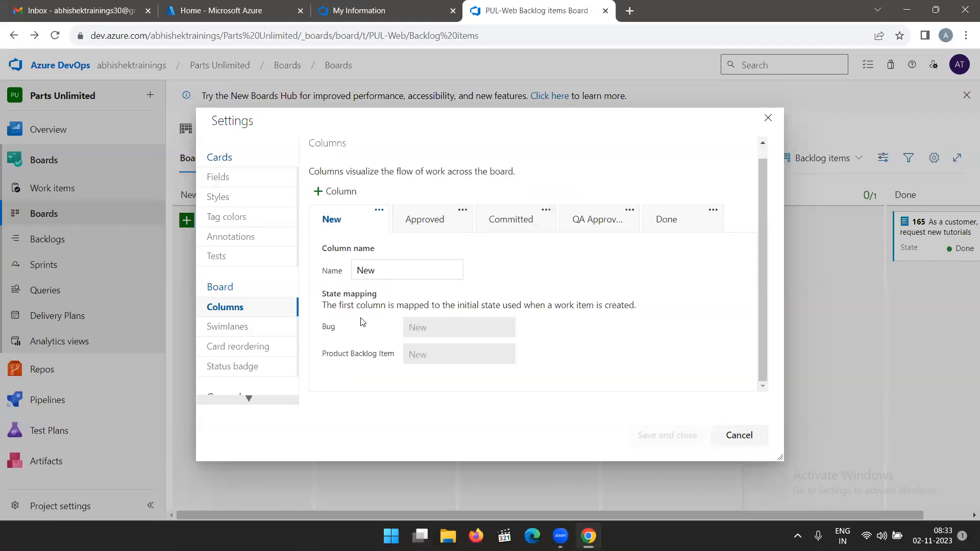
click(565, 219)
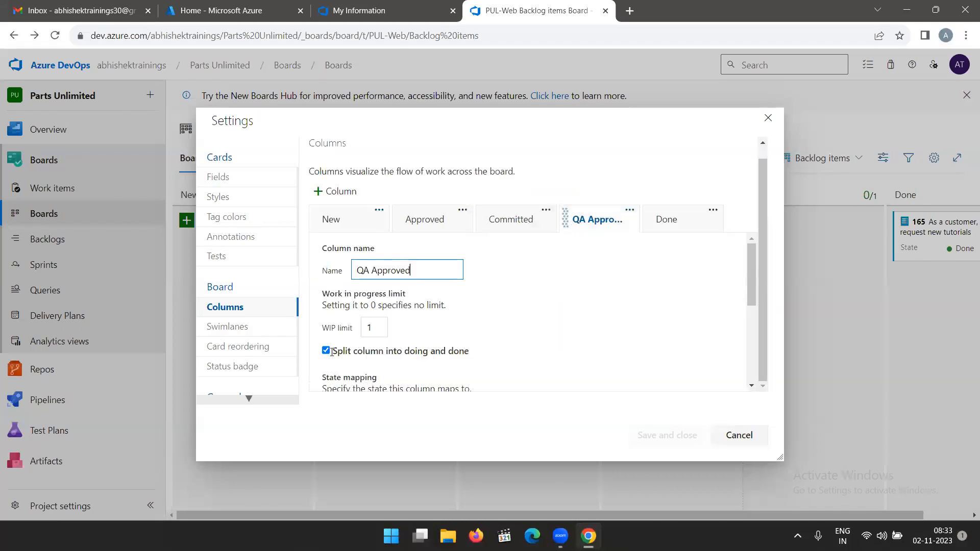
click(769, 118)
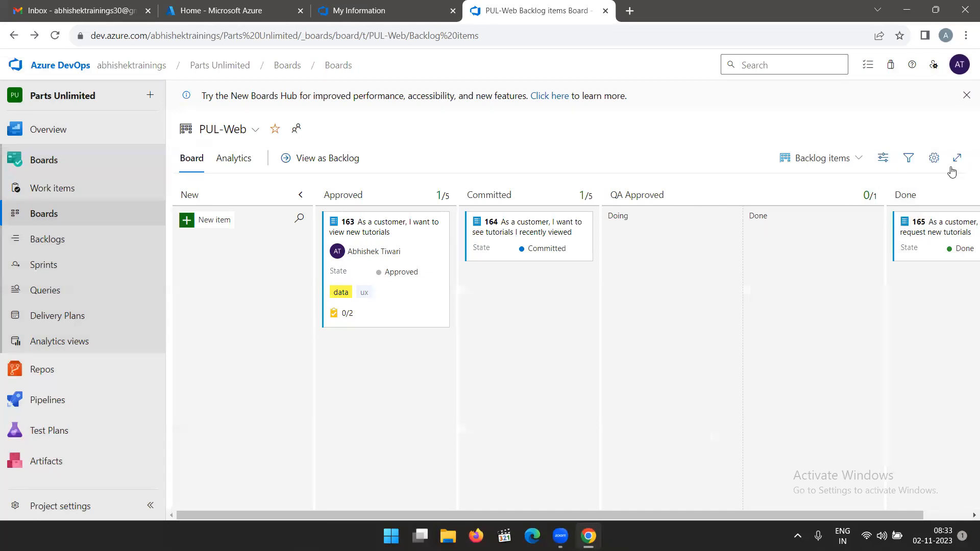
Turn off the doing and done split for the QA Approved column and save the board settings.
click(934, 158)
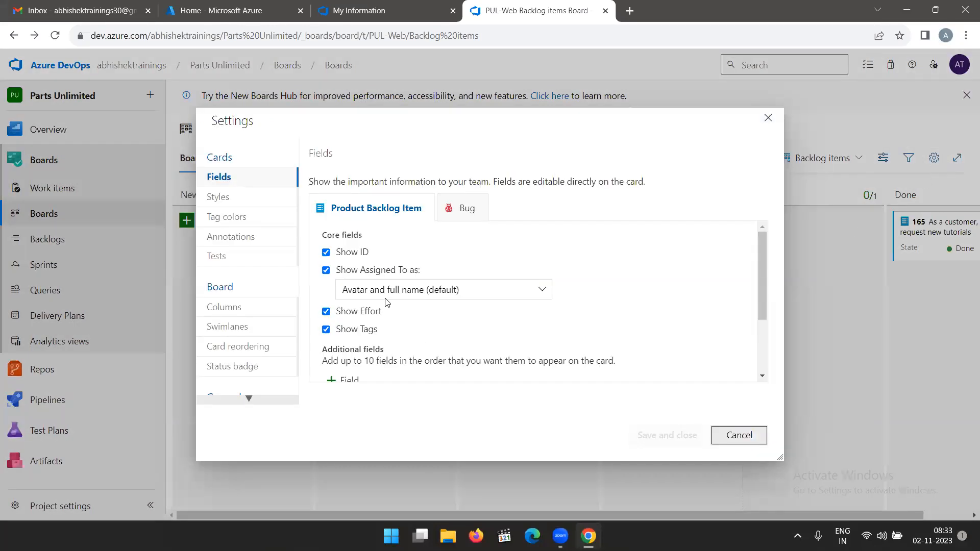
click(228, 306)
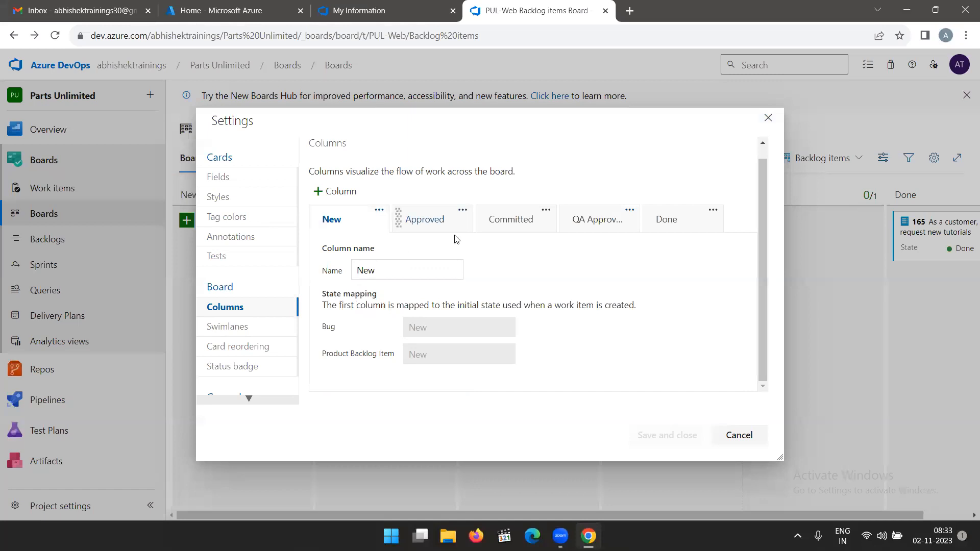
click(599, 226)
click(325, 351)
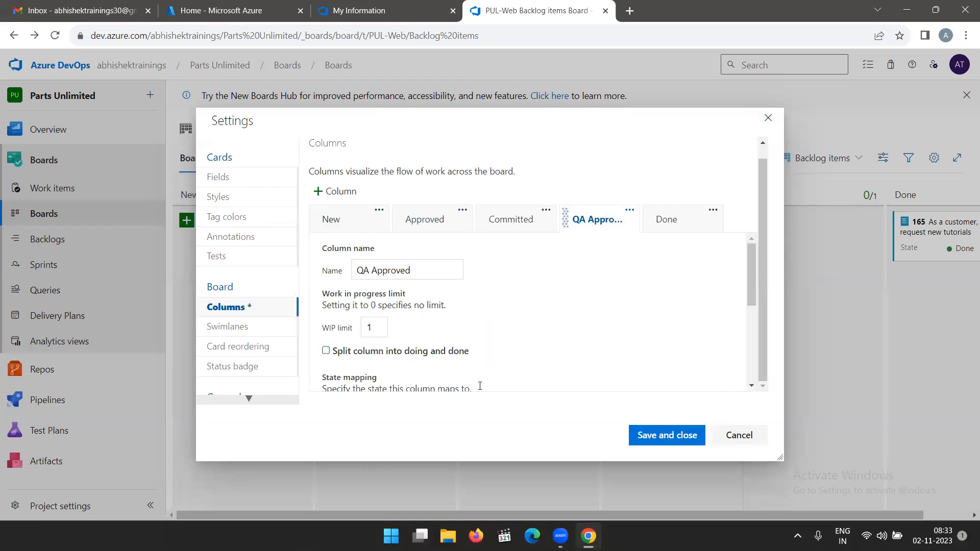
click(648, 437)
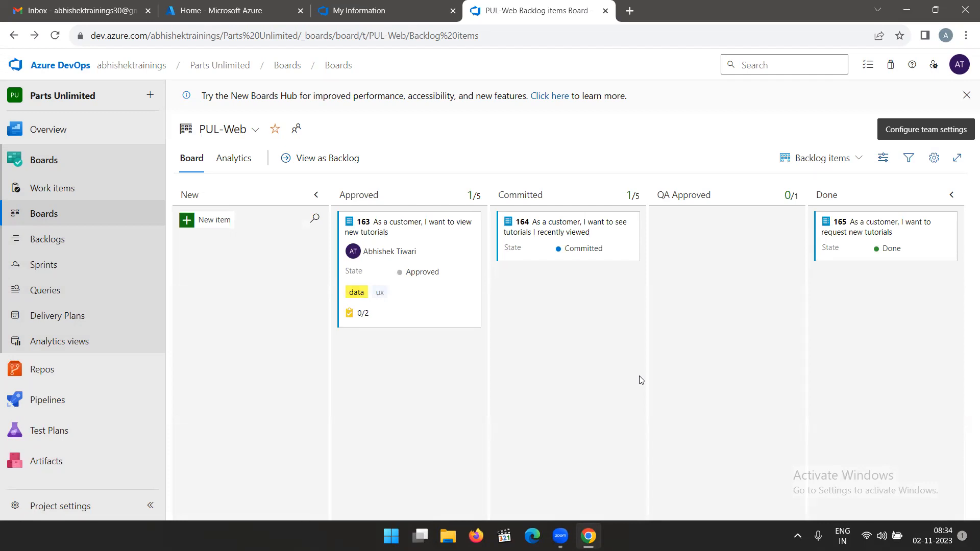
Enter "Pass all tests" as the definition of done for the QA Approved column in the board settings.
click(934, 158)
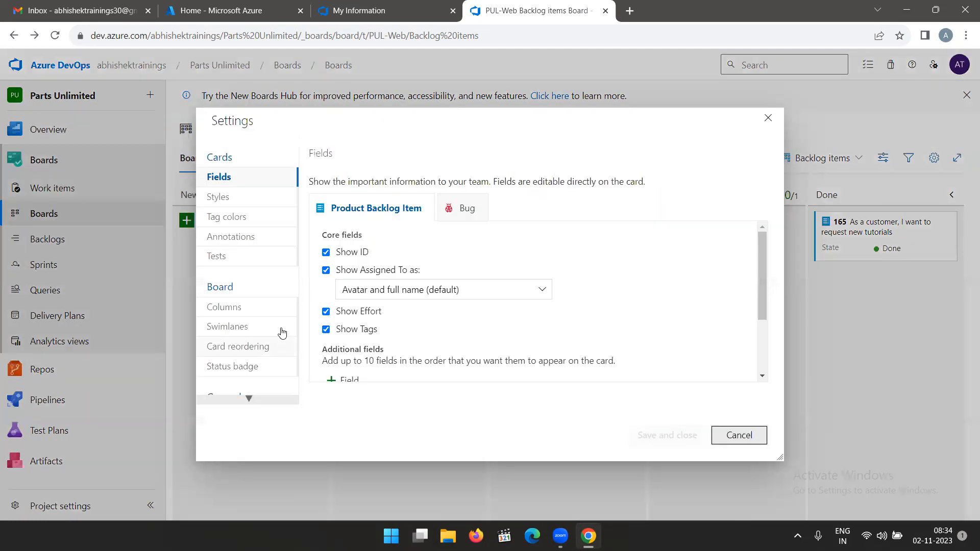
click(233, 311)
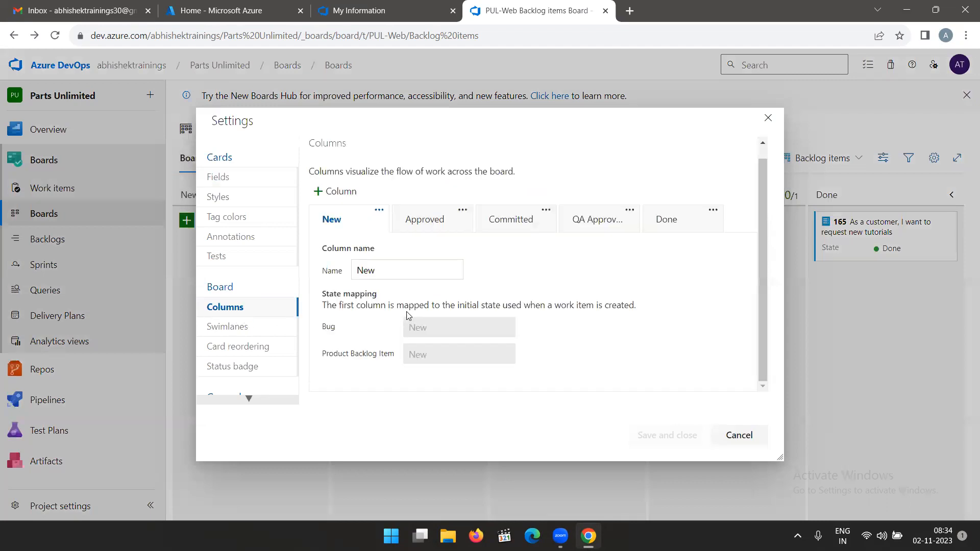
click(592, 220)
scroll(490, 276, down, 5)
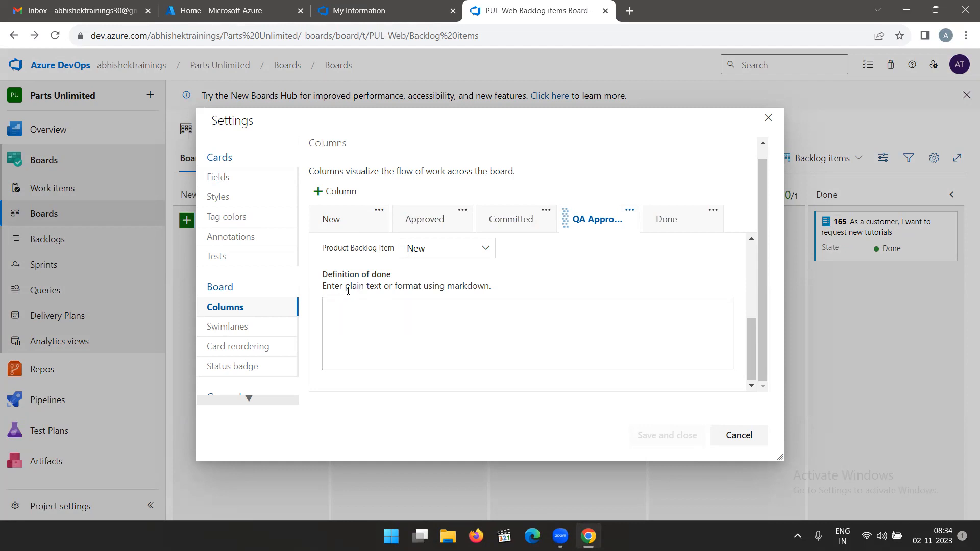
click(431, 310)
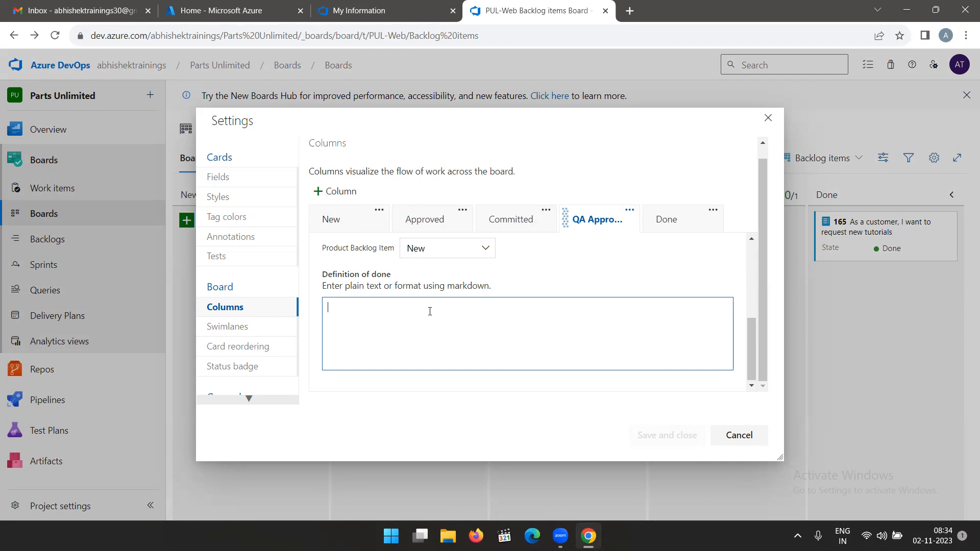
text(Pass)
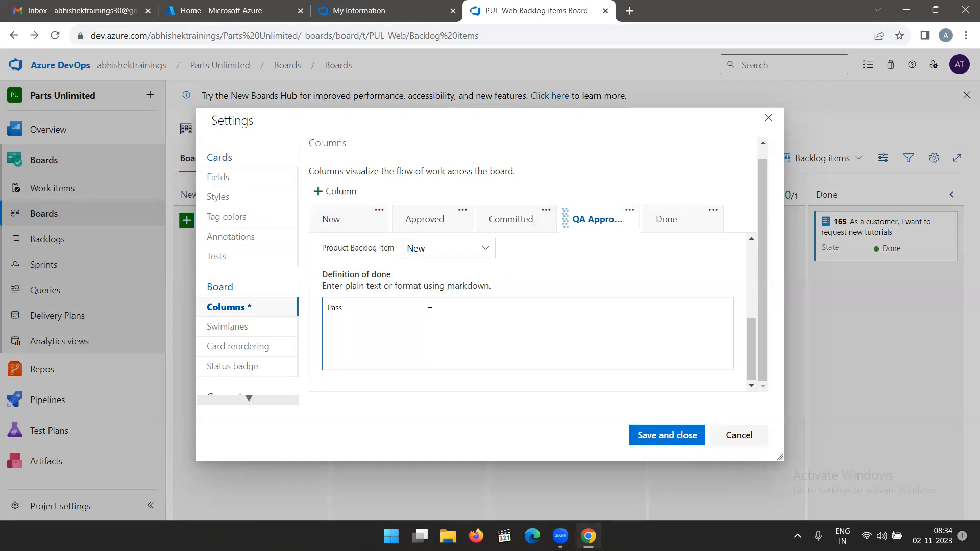
text( all tests)
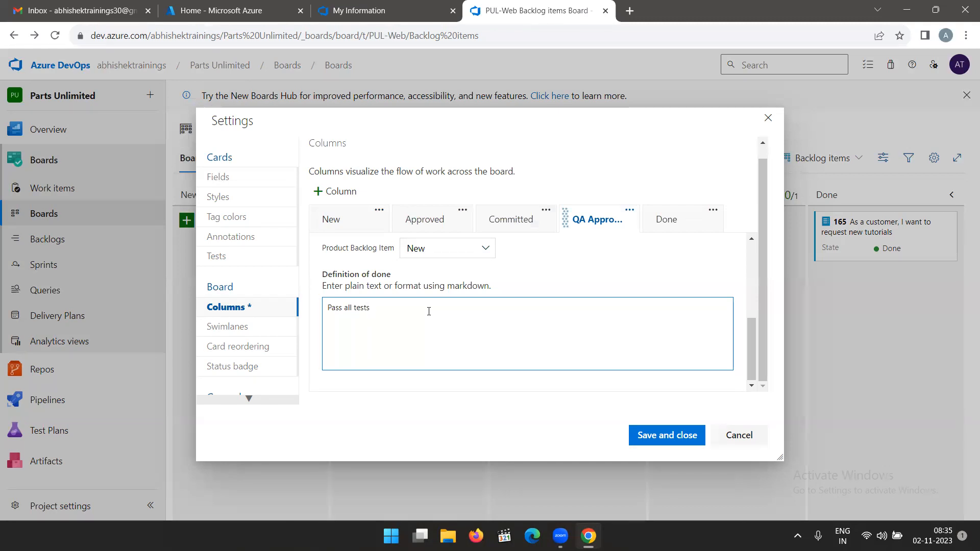
Make the word "all" bold with markdown in the QA Approved column's definition of done and save the board settings.
click(344, 308)
text(**)
key(Right)
key(Right)
key(Right)
text(**)
scroll(477, 316, up, 1)
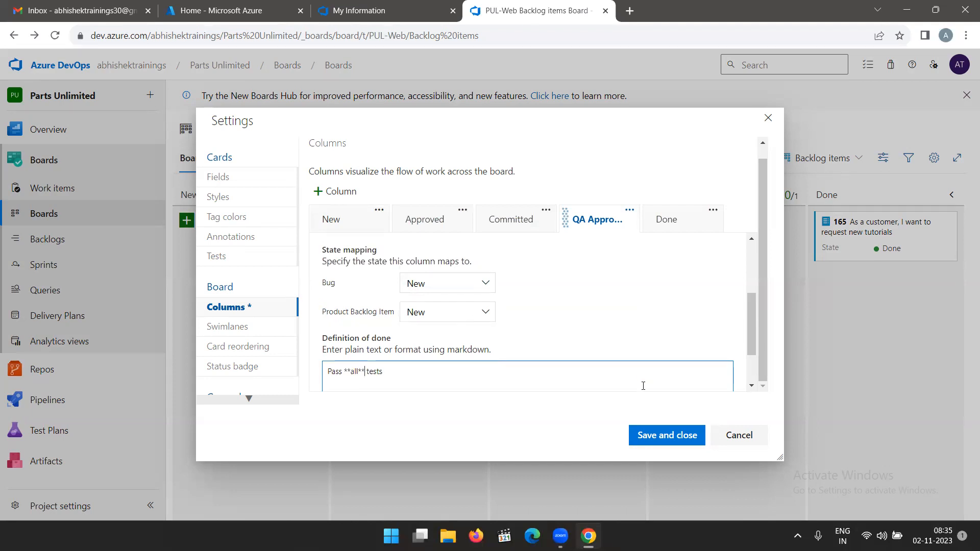
click(658, 441)
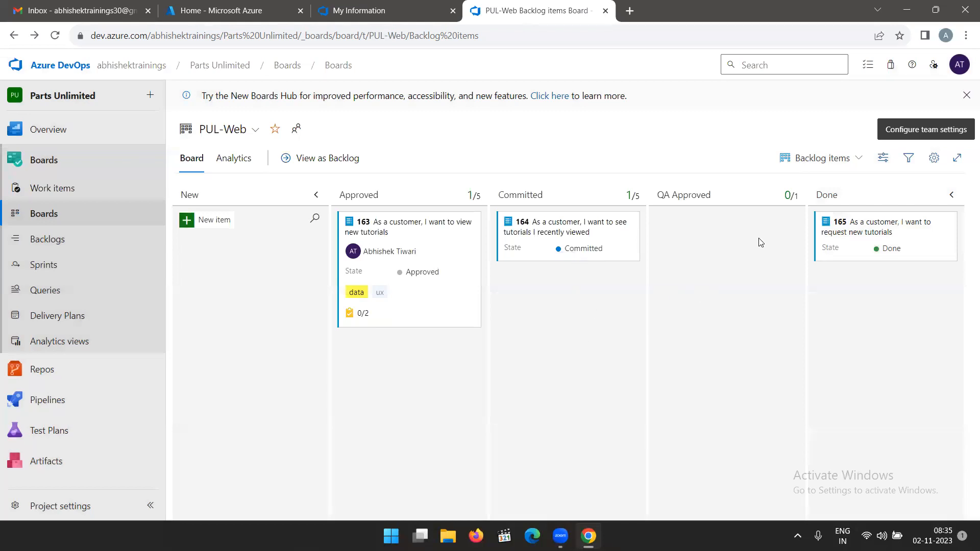
Split the QA Approved column into doing and done and save the board settings.
click(935, 159)
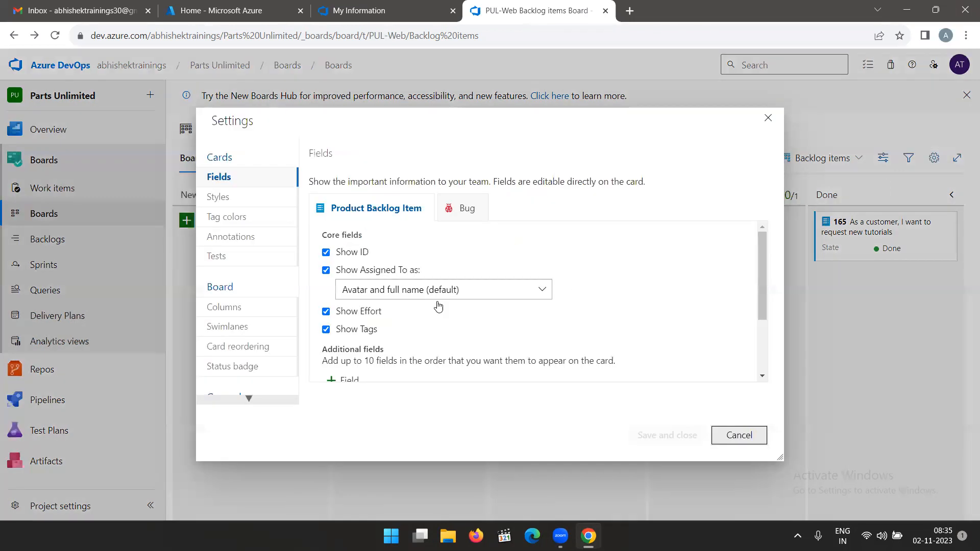
click(238, 309)
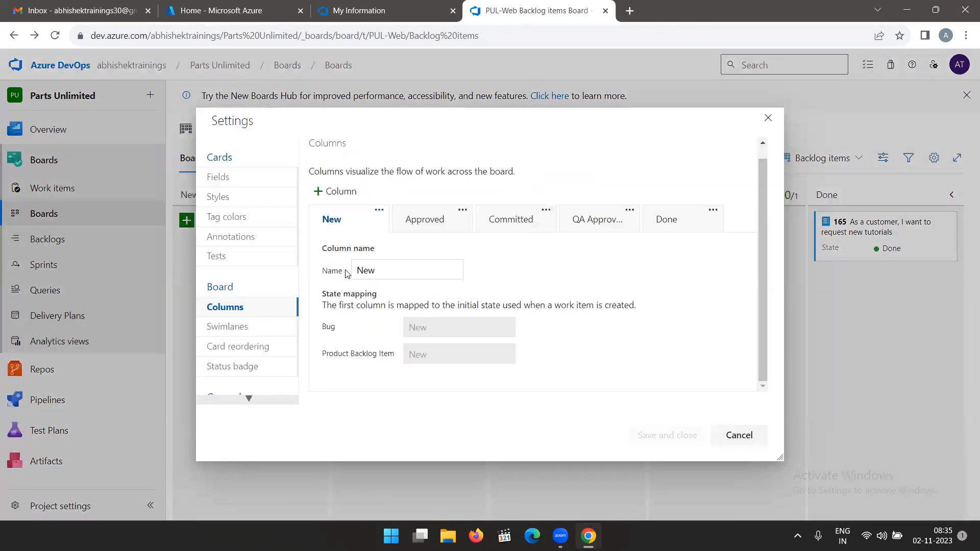
click(573, 217)
scroll(404, 267, down, 3)
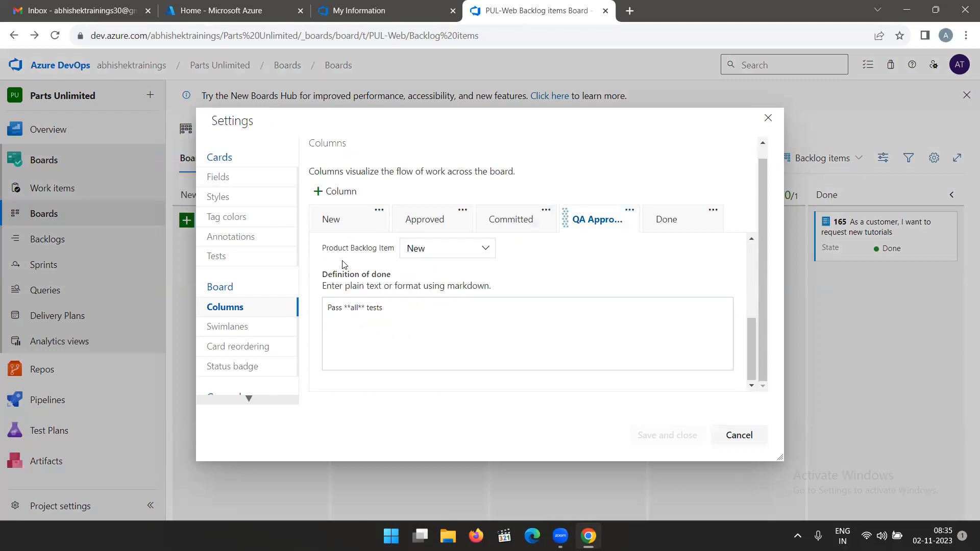
scroll(357, 286, up, 2)
click(325, 287)
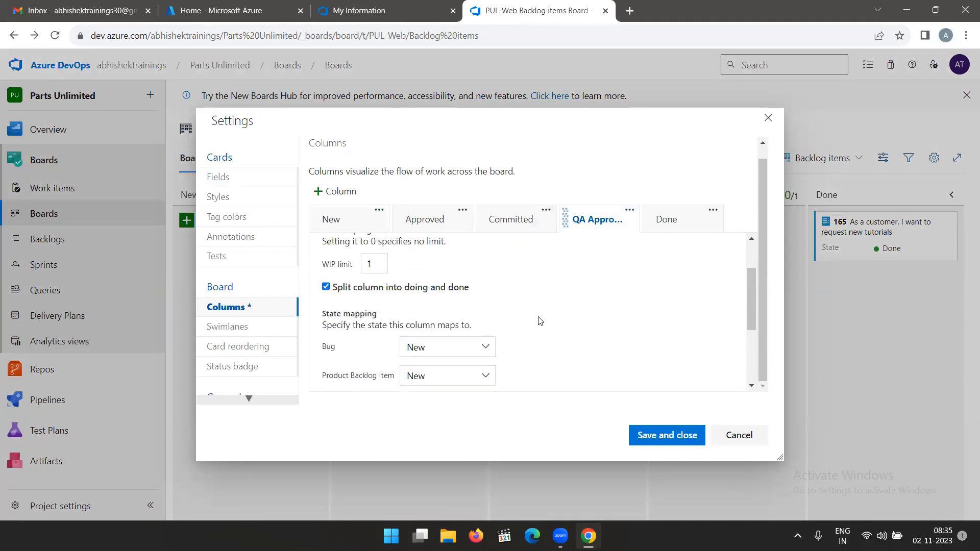
scroll(376, 323, down, 3)
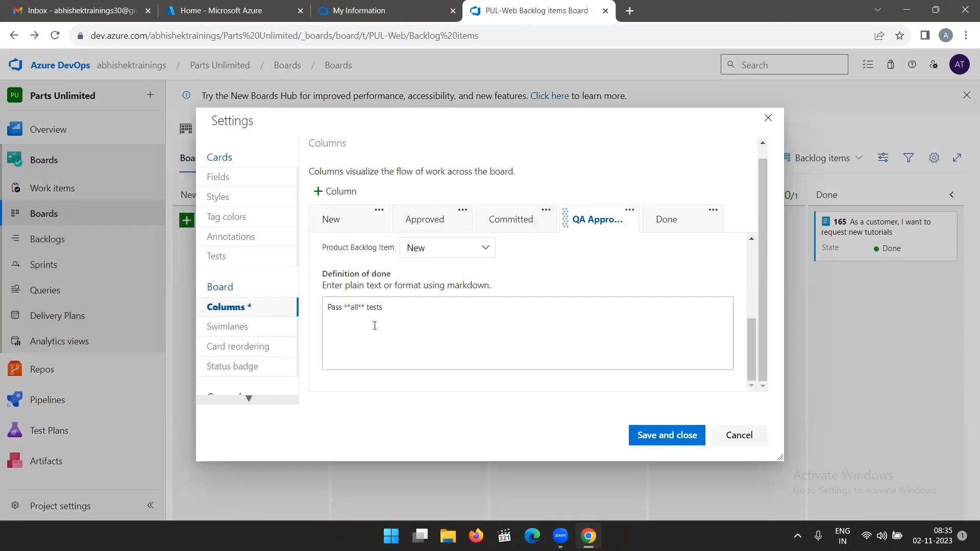
click(650, 443)
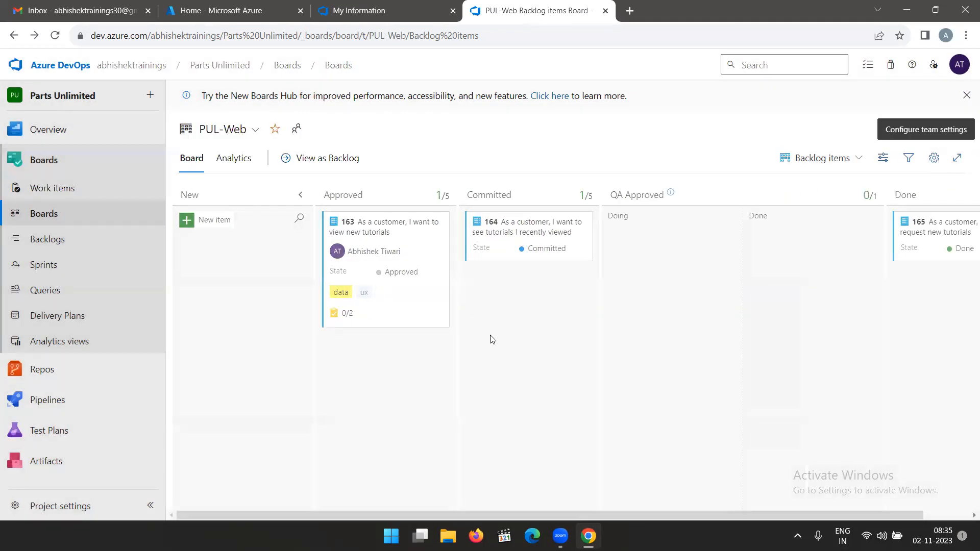
Check the state options offered on the card of backlog item 164 in the Committed column.
click(526, 259)
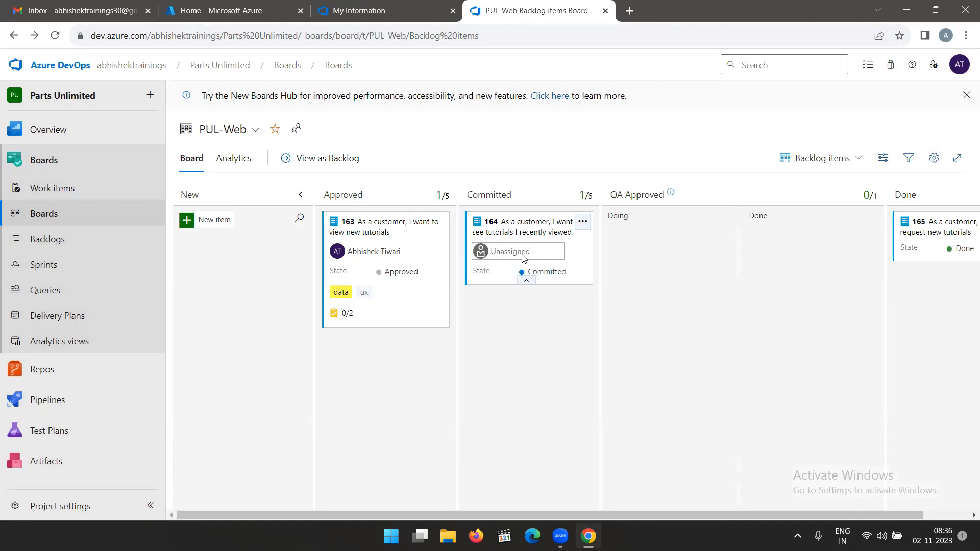
click(545, 273)
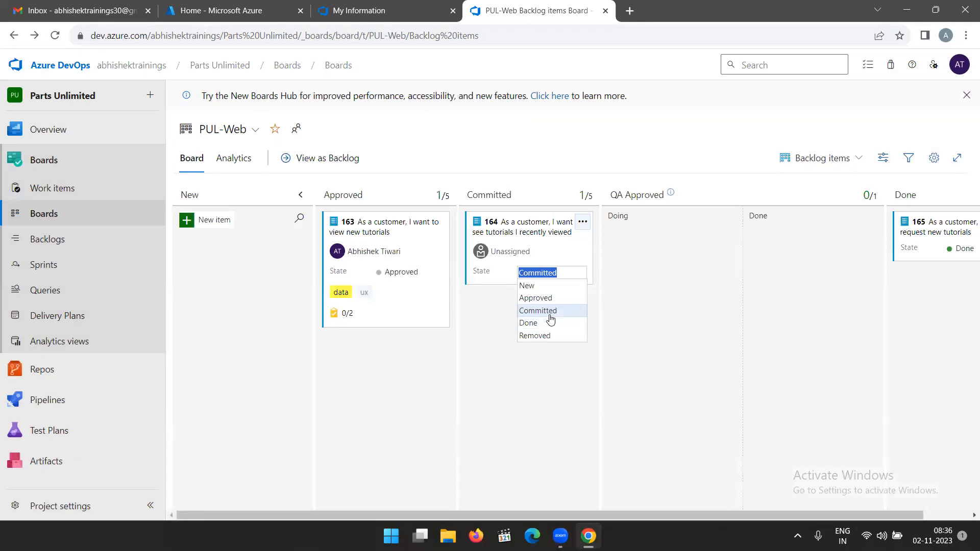
click(636, 284)
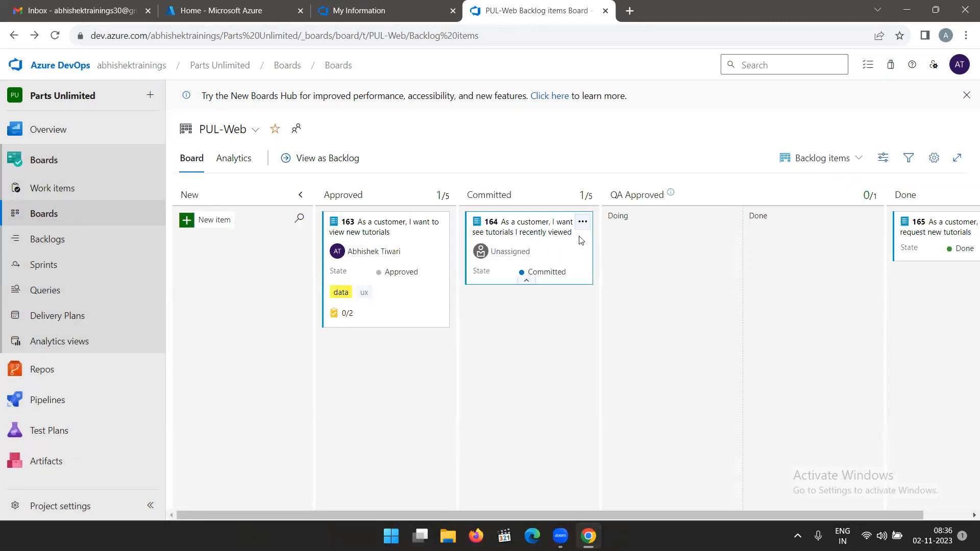
Move backlog item 164 from Committed to QA Approved Doing and on to QA Approved Done.
drag(582, 241, 698, 261)
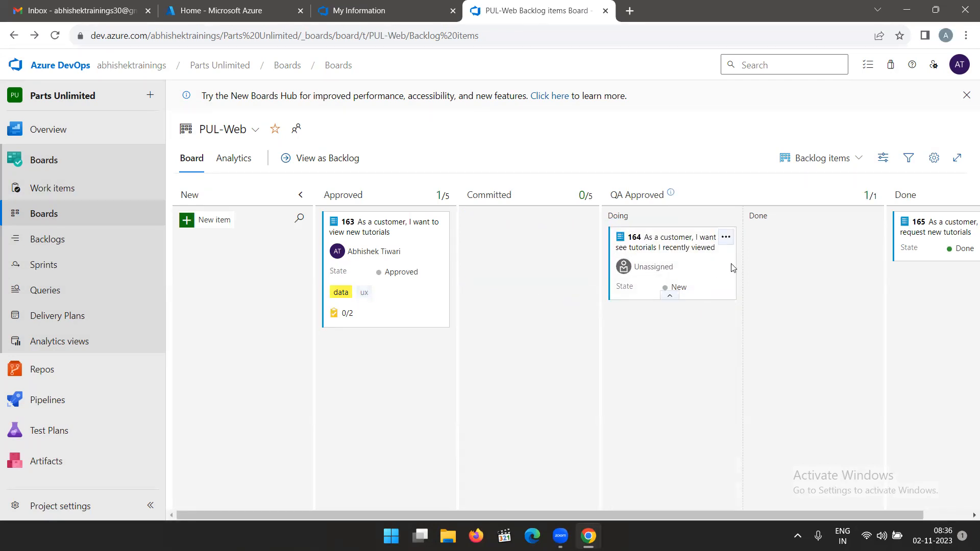
click(671, 297)
click(714, 265)
click(726, 254)
drag(726, 255, 760, 278)
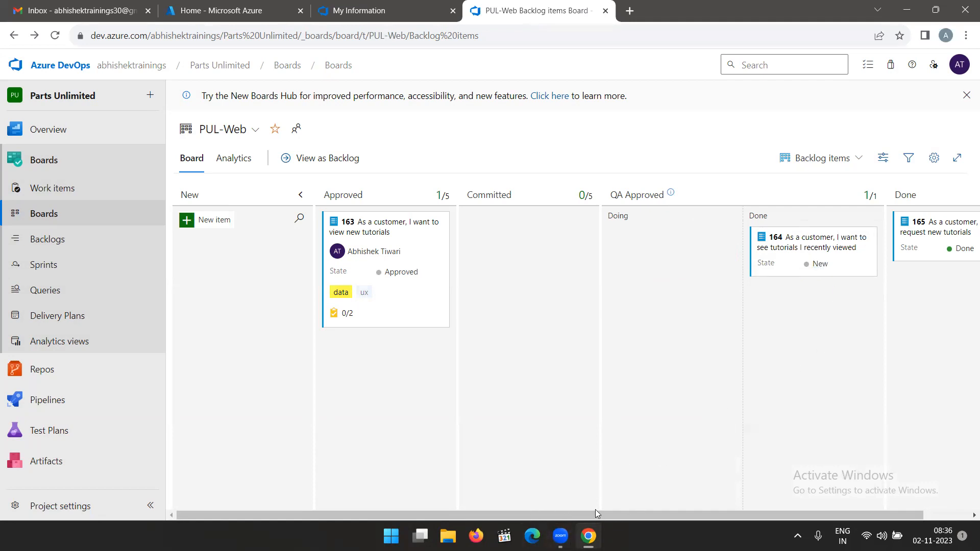
Open backlog item 164 to review its state and details and close it again.
drag(586, 513, 650, 521)
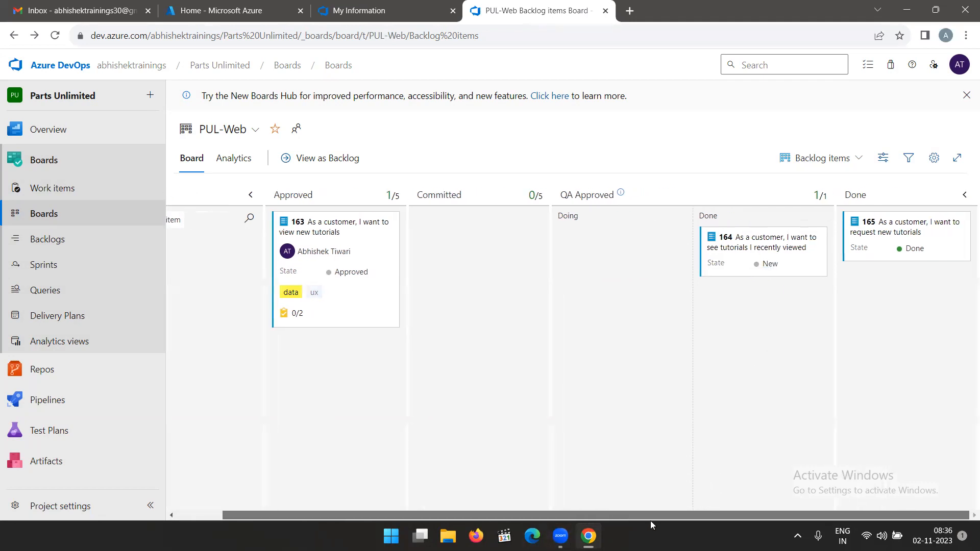
click(771, 249)
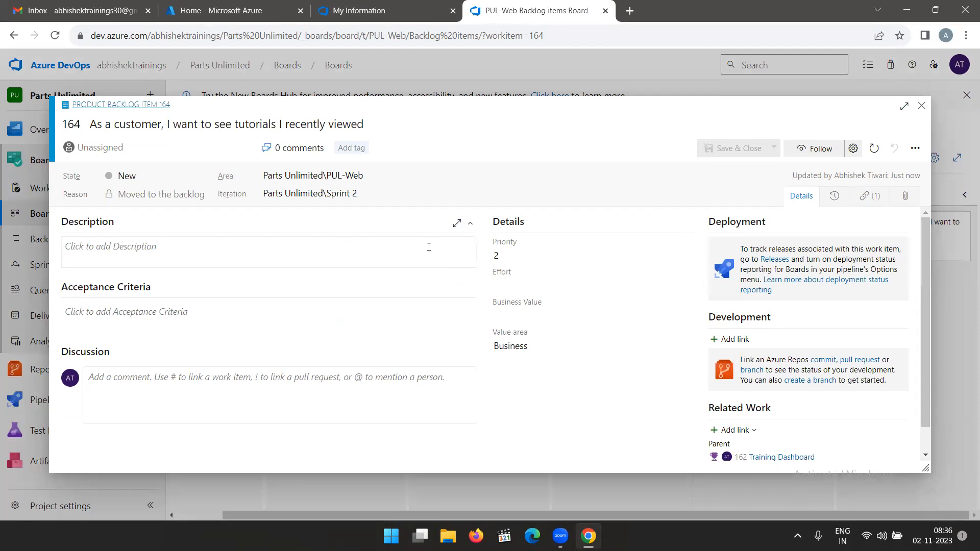
click(920, 107)
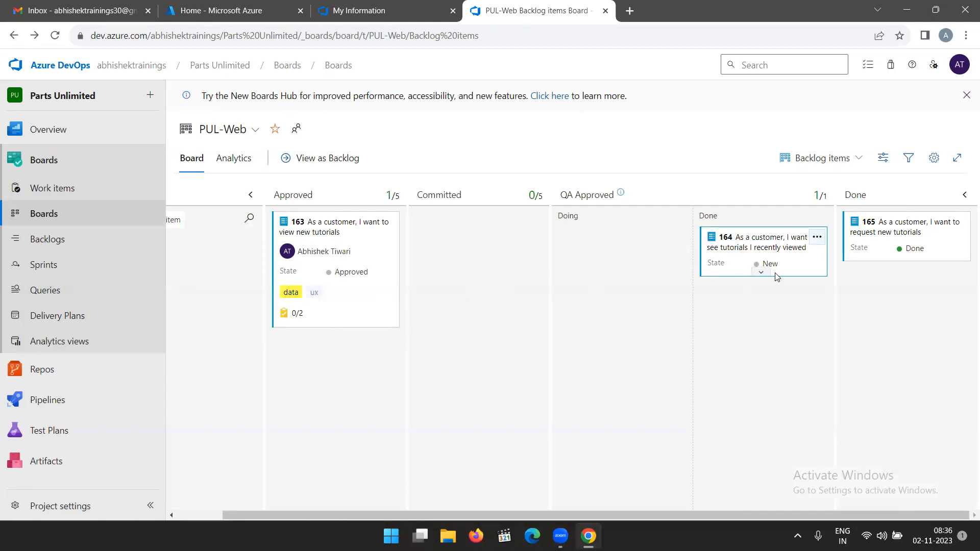
Examine the state options and available actions on the card of backlog item 164 without changing anything.
click(764, 273)
click(783, 285)
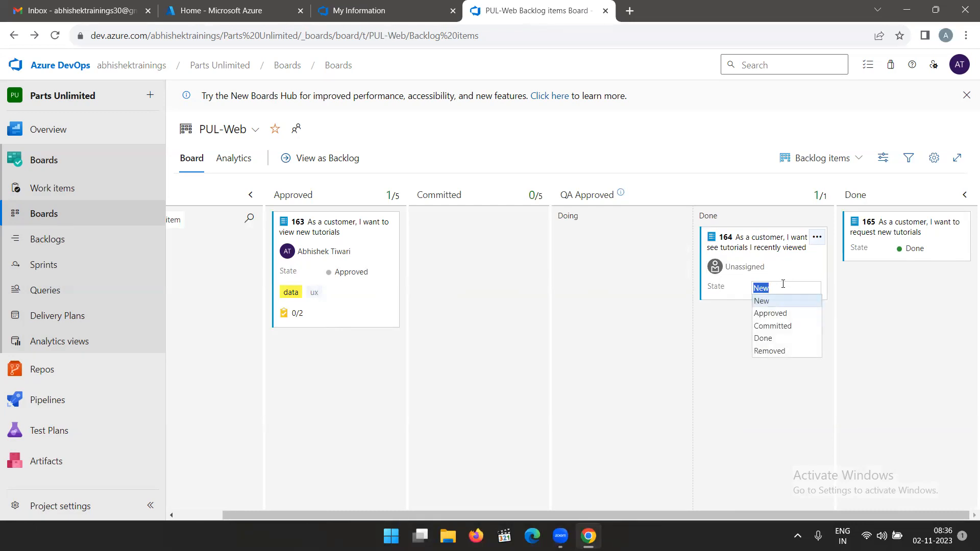
click(815, 270)
click(760, 335)
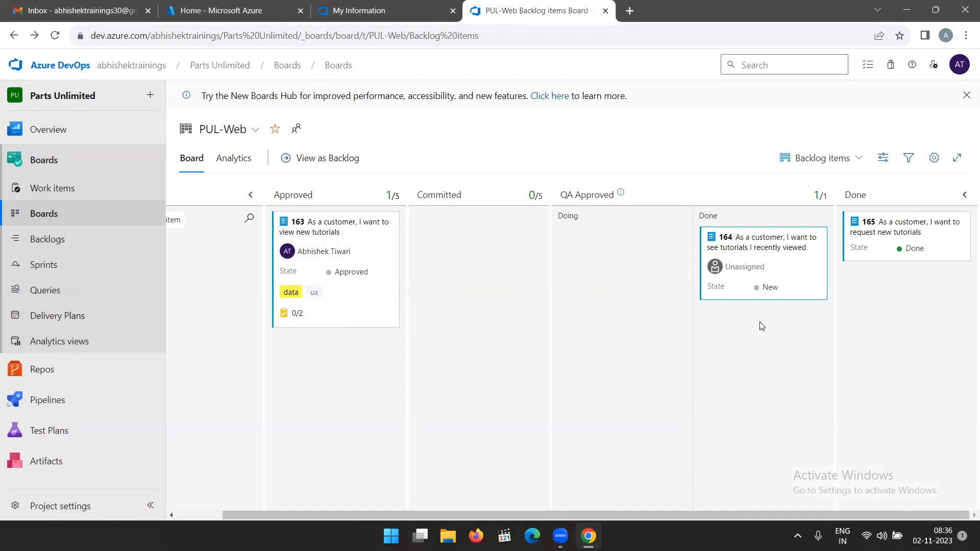
mouse_move(813, 234)
click(817, 239)
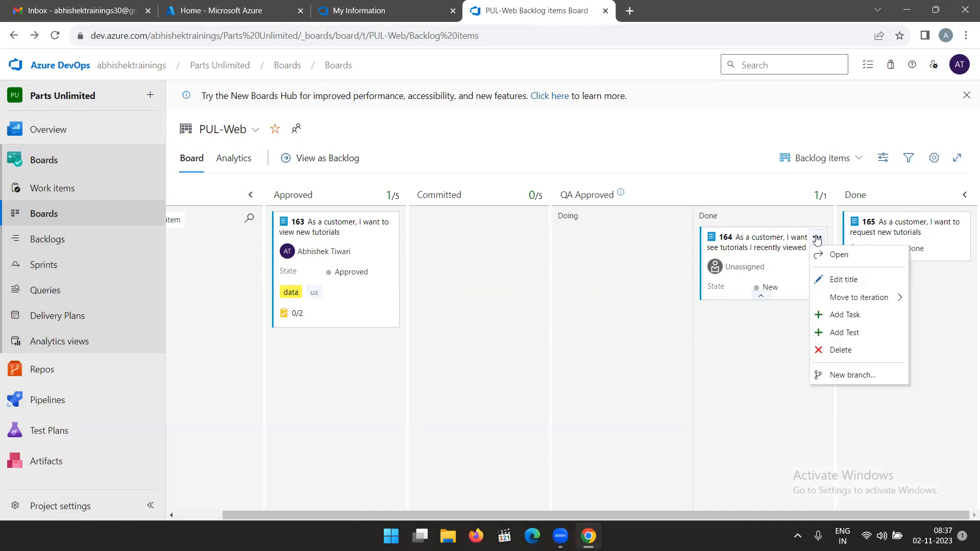
click(762, 347)
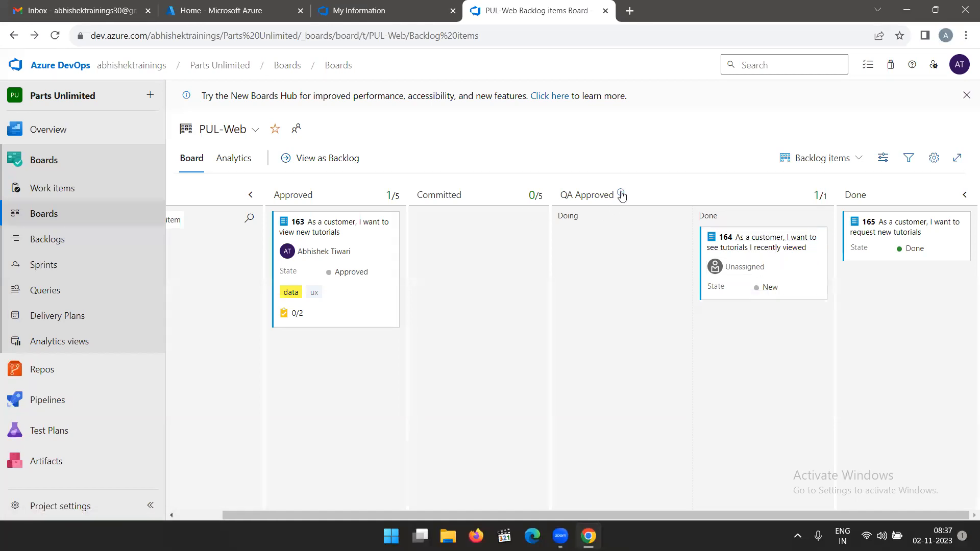
Move backlog item 164 back to the Committed column.
mouse_move(622, 196)
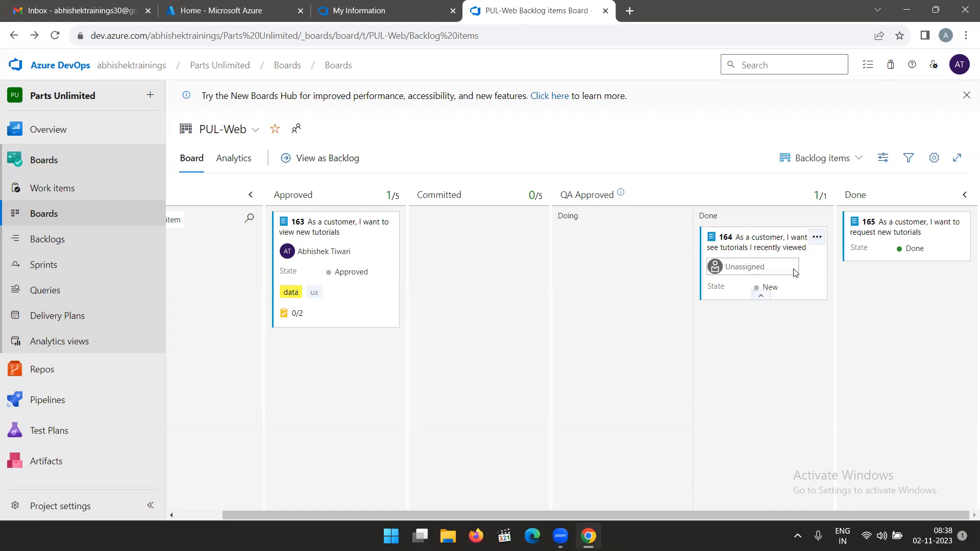
drag(784, 233, 472, 227)
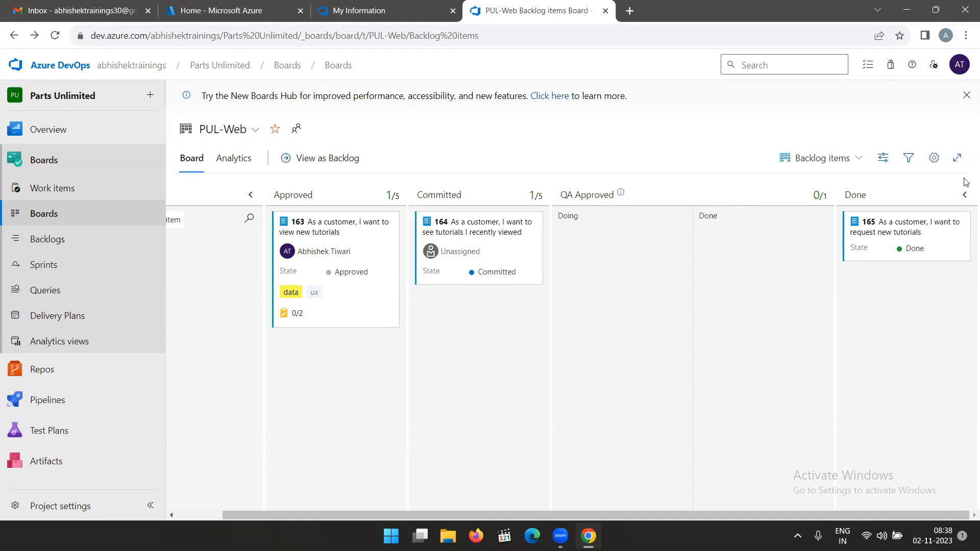
click(934, 161)
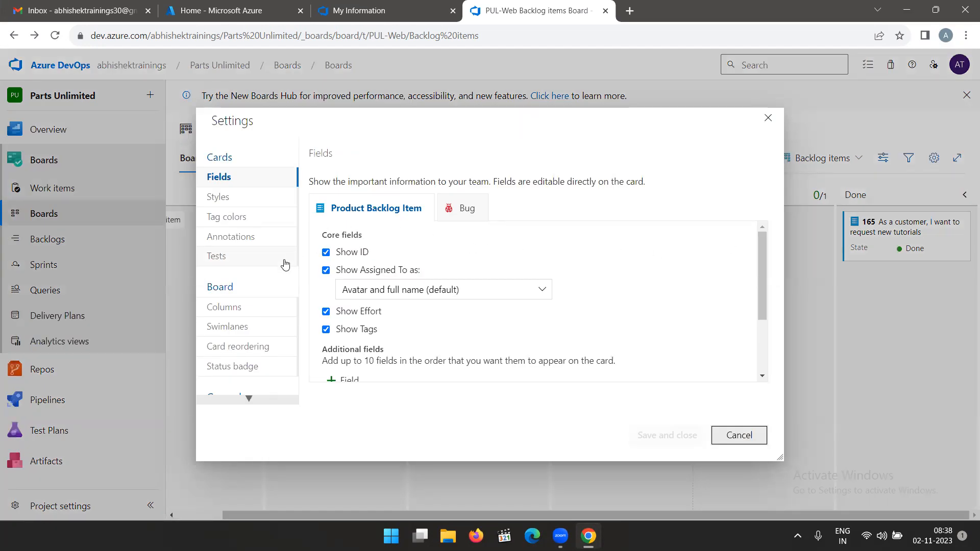
scroll(235, 306, down, 2)
scroll(248, 309, up, 2)
click(768, 119)
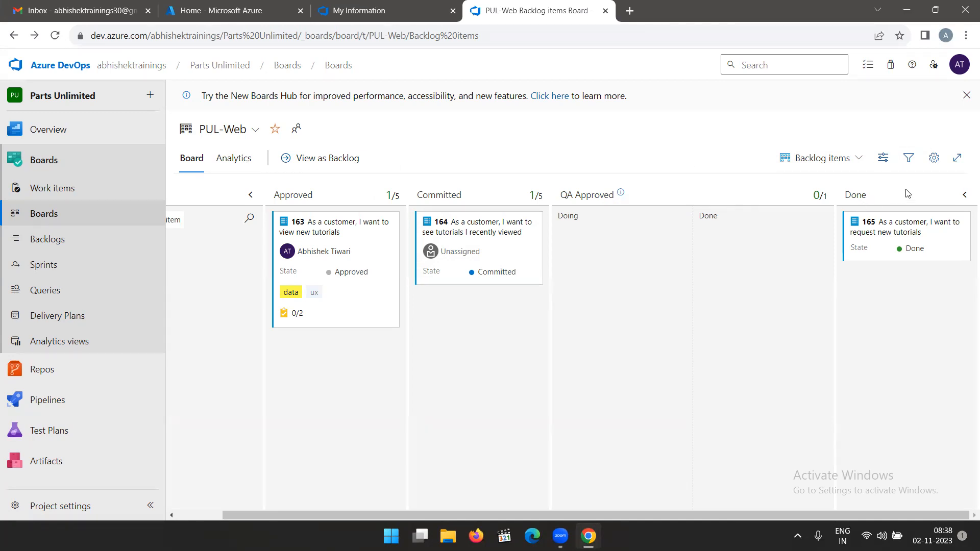
Review the card fields configured for Product Backlog Item in the board settings.
click(934, 159)
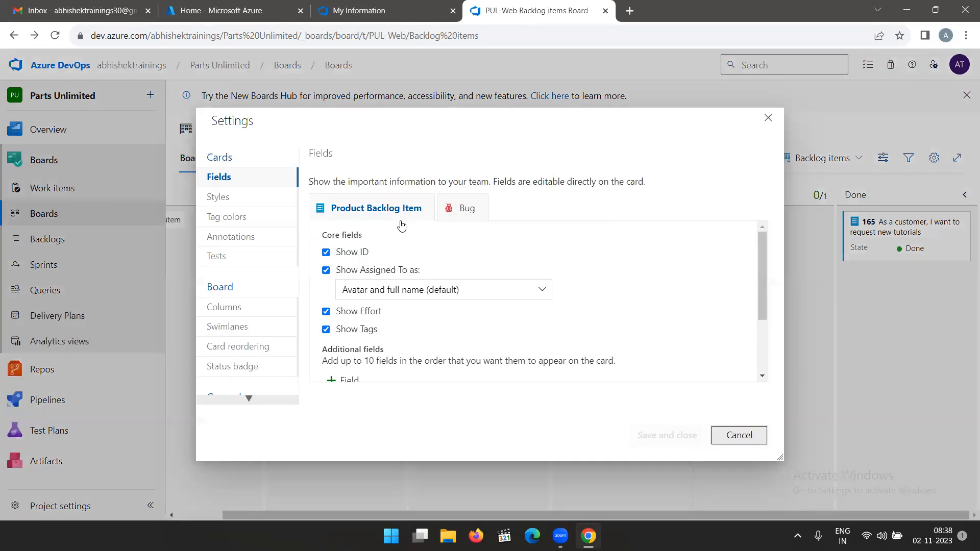
click(223, 159)
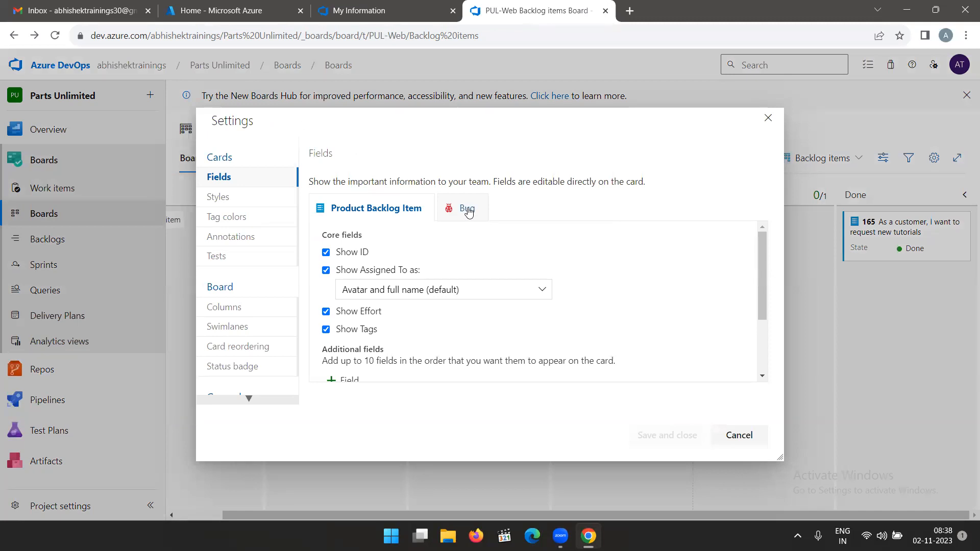
scroll(422, 242, down, 2)
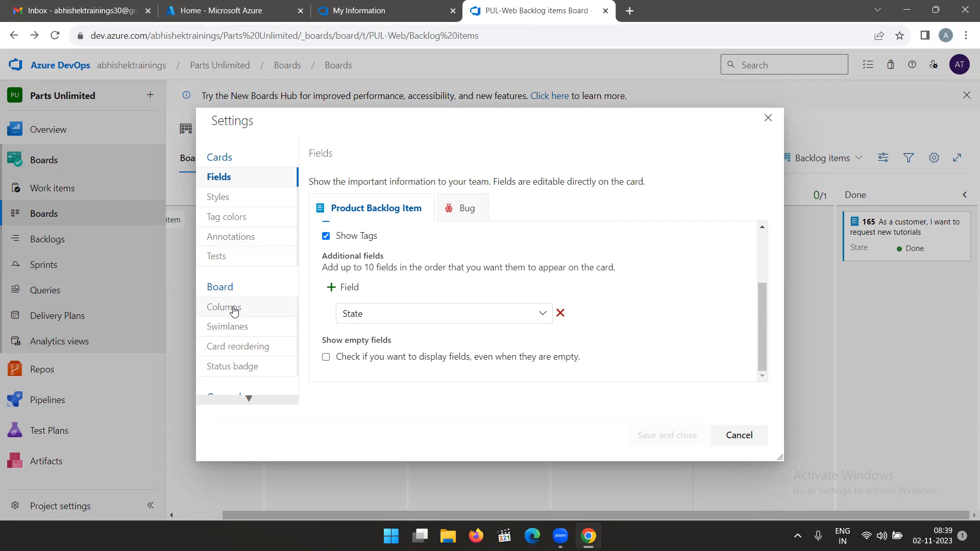
Add a swimlane named "Expedite" to the board and save the settings.
click(233, 326)
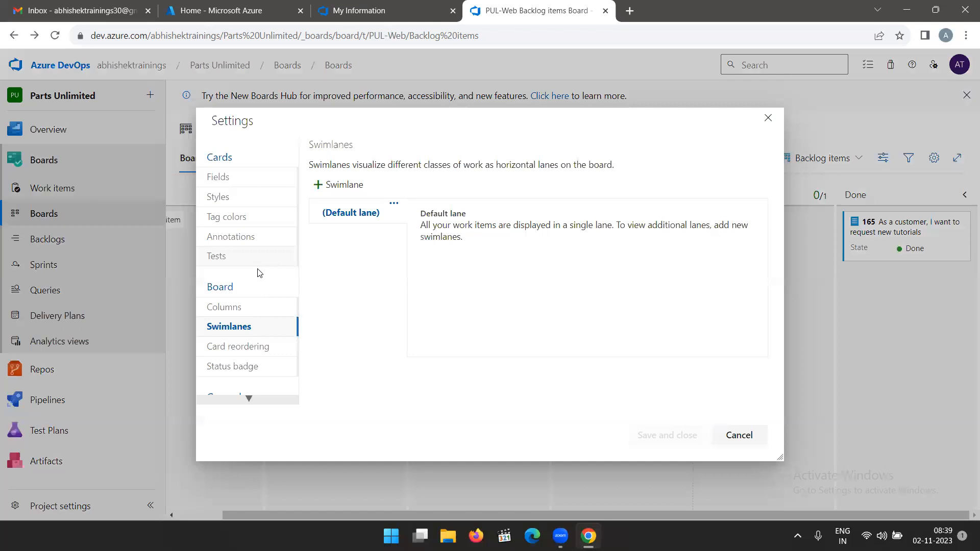
scroll(263, 293, down, 2)
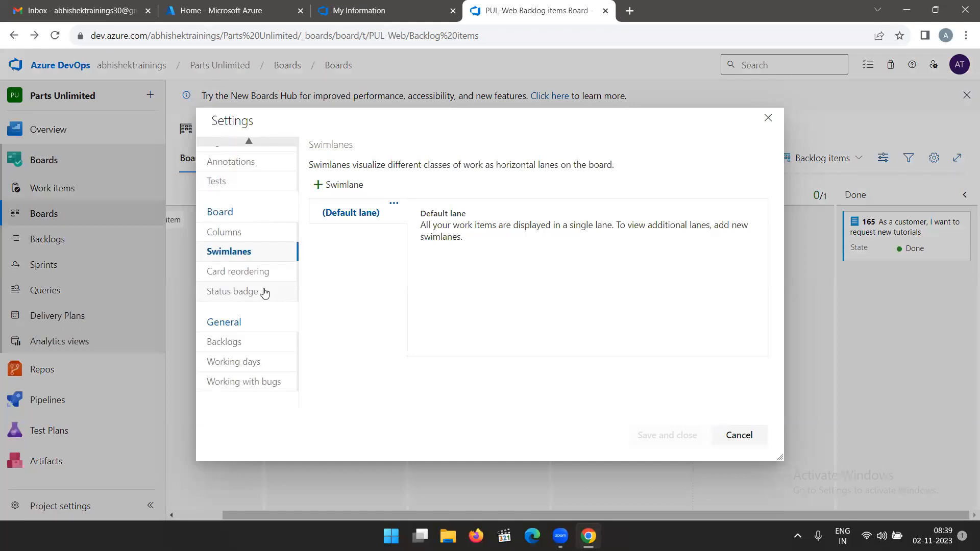
scroll(263, 293, up, 2)
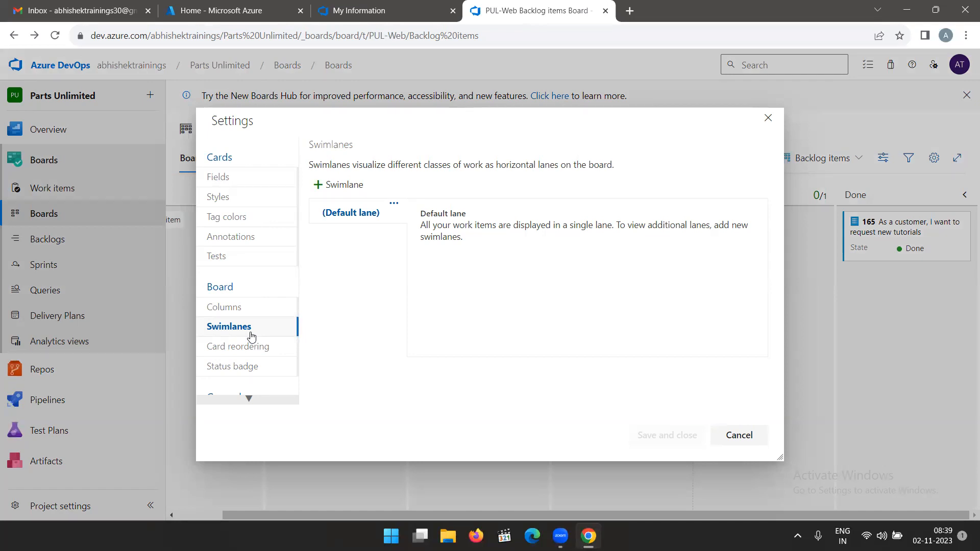
click(363, 187)
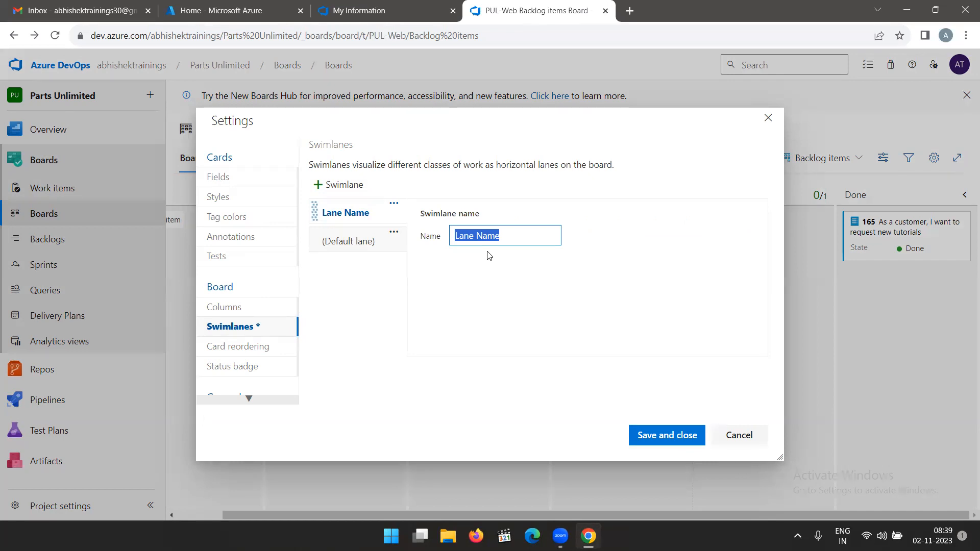
text(Ex)
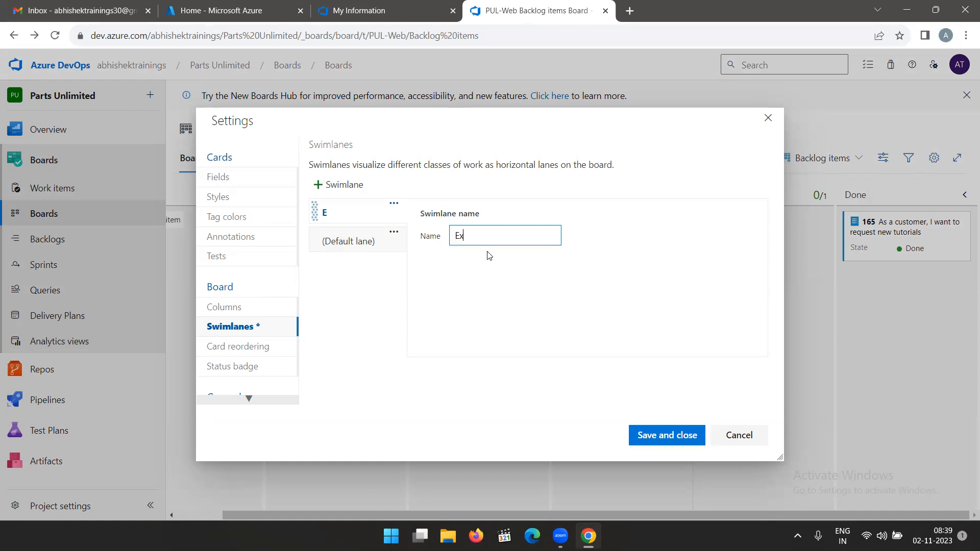
text(pedite)
click(656, 438)
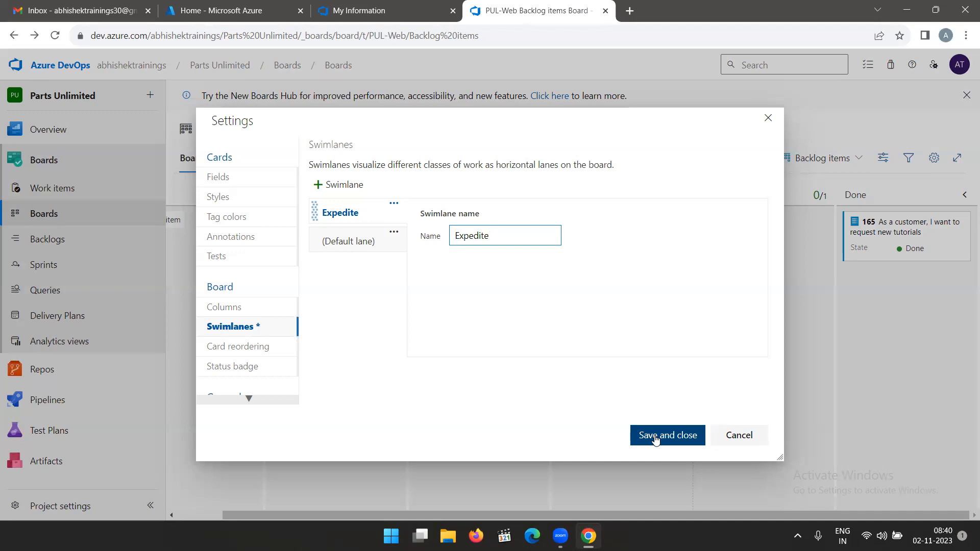
click(656, 438)
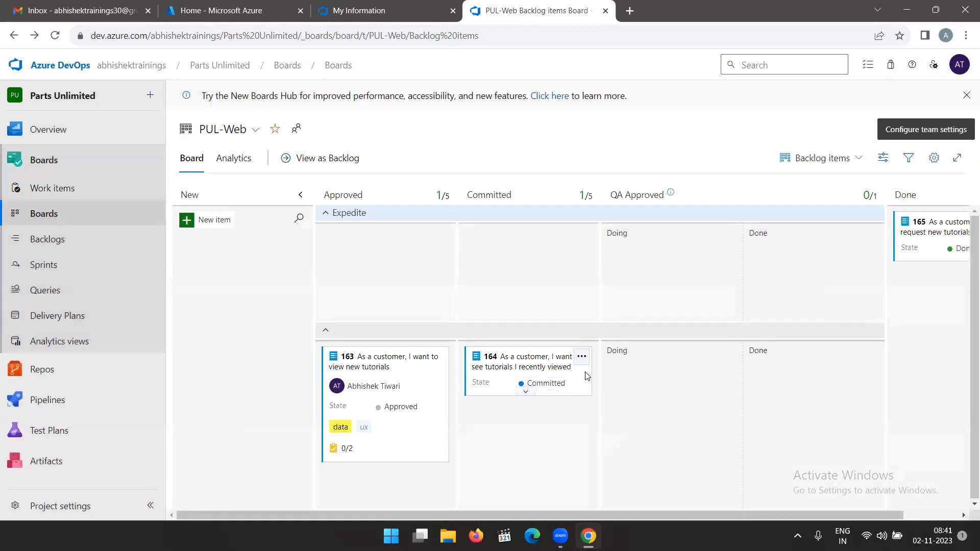
Move backlog item 164 into the Expedite swimlane, keeping it in the Committed column.
click(525, 393)
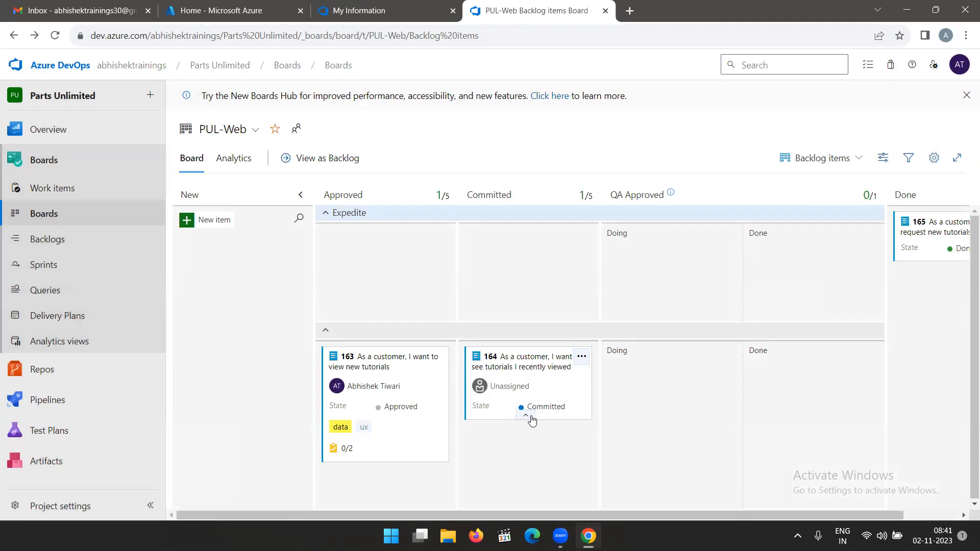
click(583, 358)
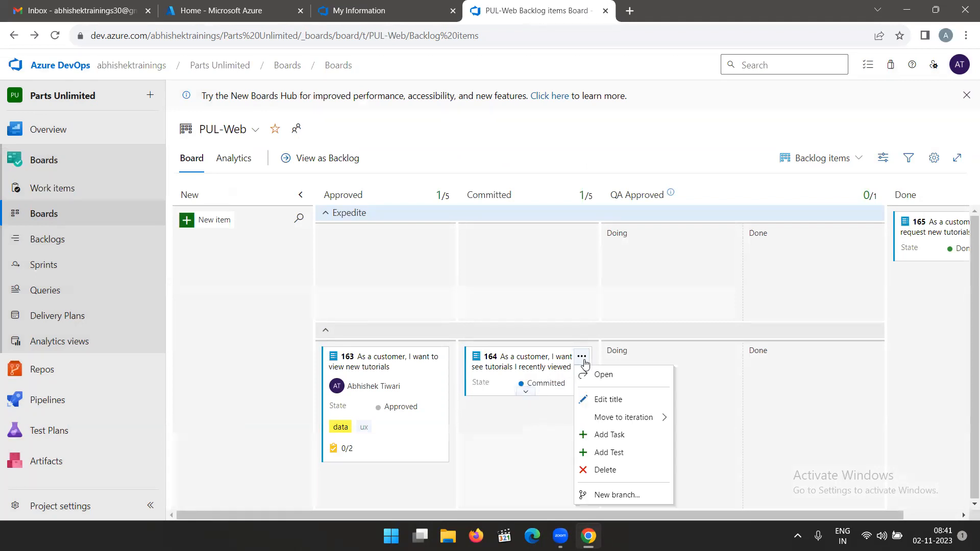
drag(539, 348, 542, 258)
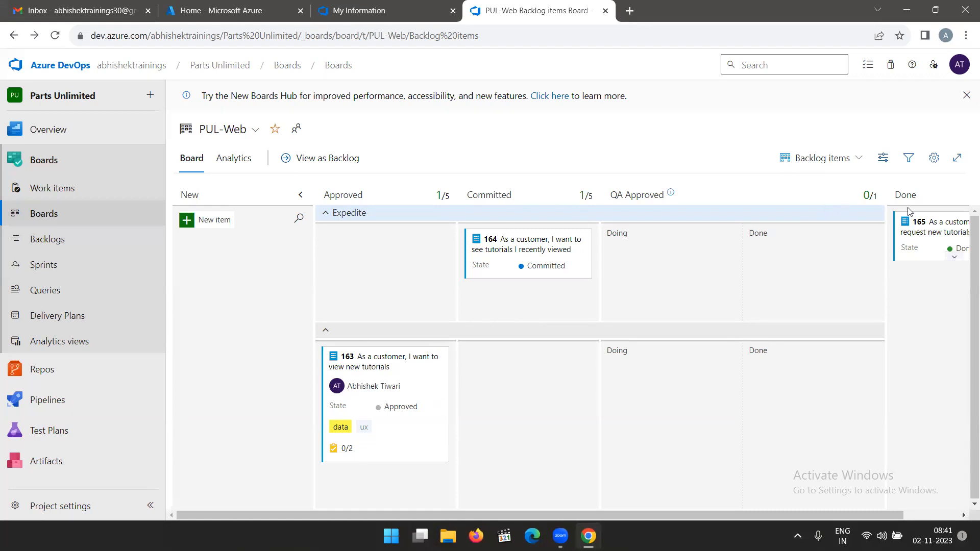
click(934, 159)
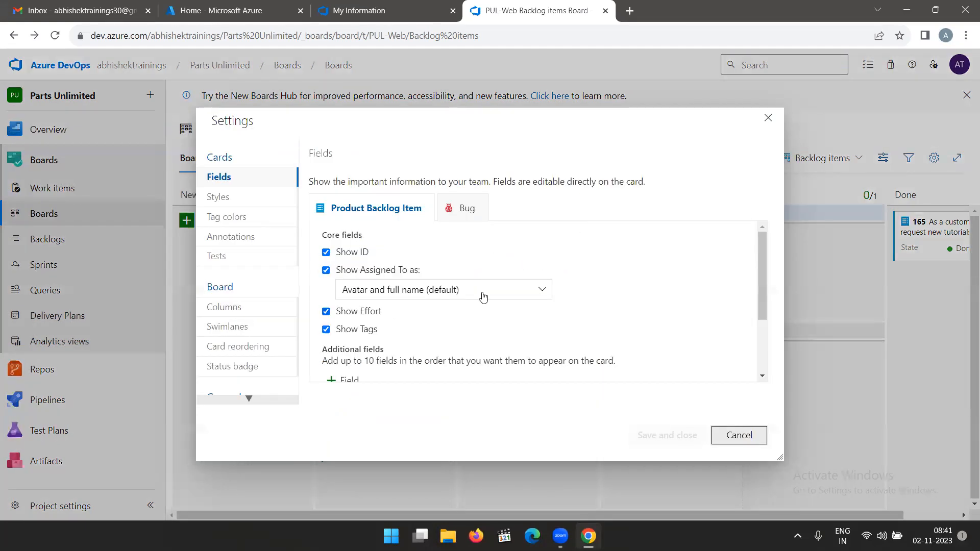
click(765, 118)
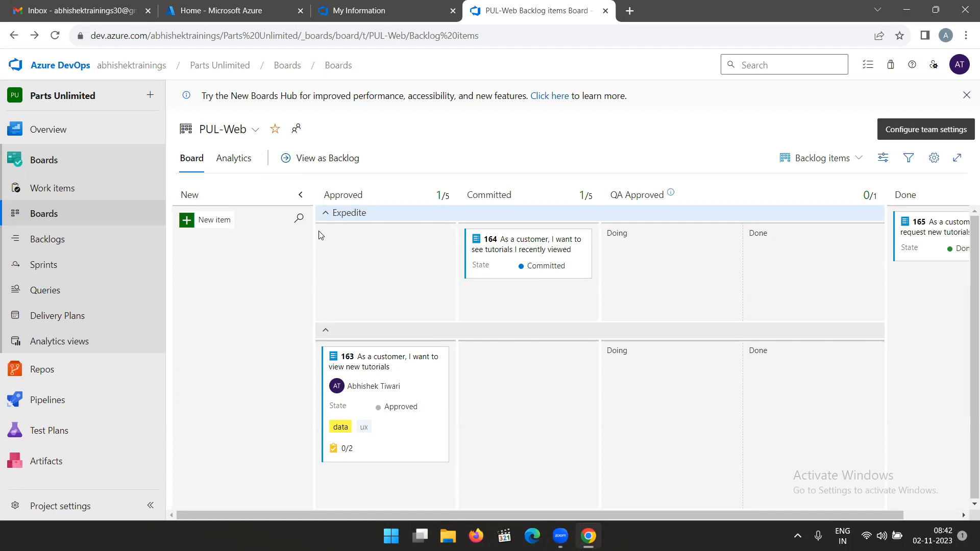
Switch to the Parts Unlimited Team board and examine its Expedite swimlane, split columns and cards.
click(255, 131)
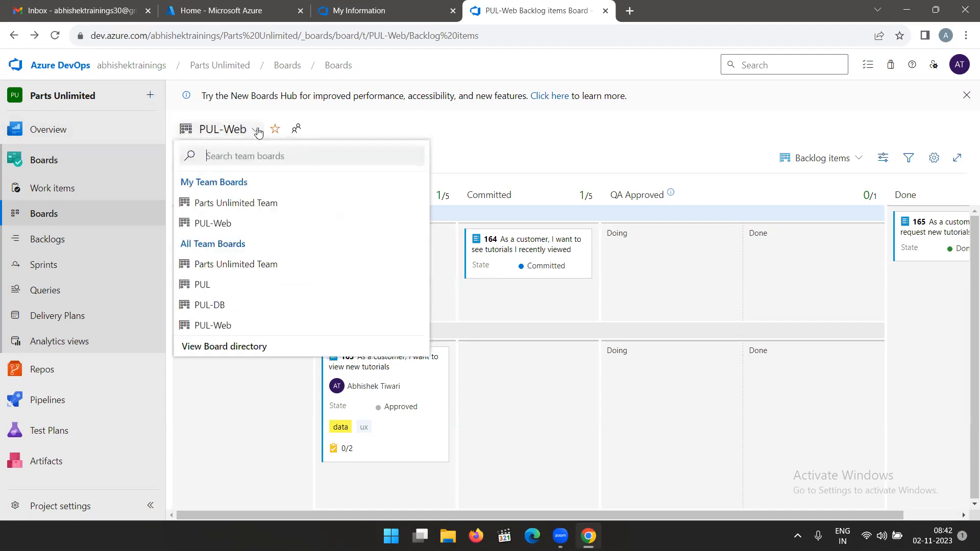
click(243, 205)
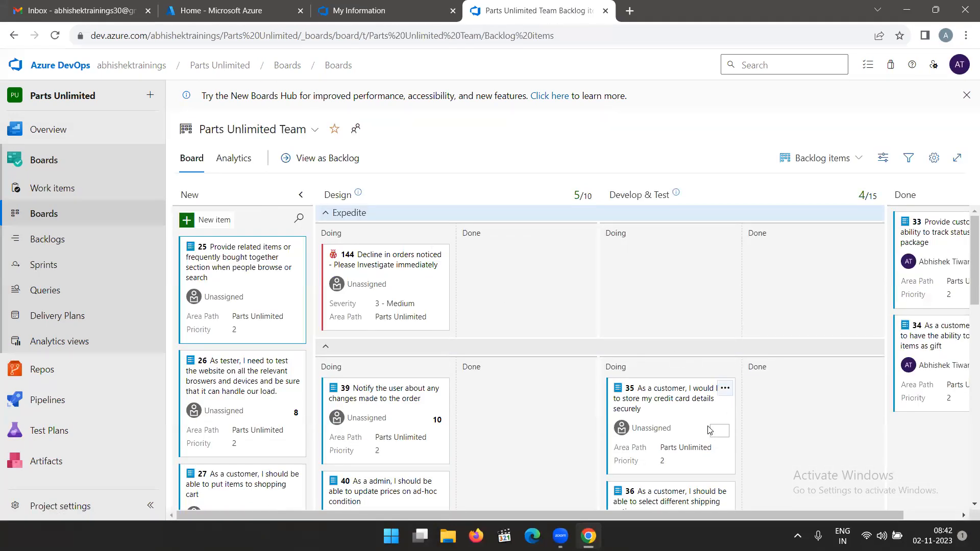
scroll(599, 378, down, 1)
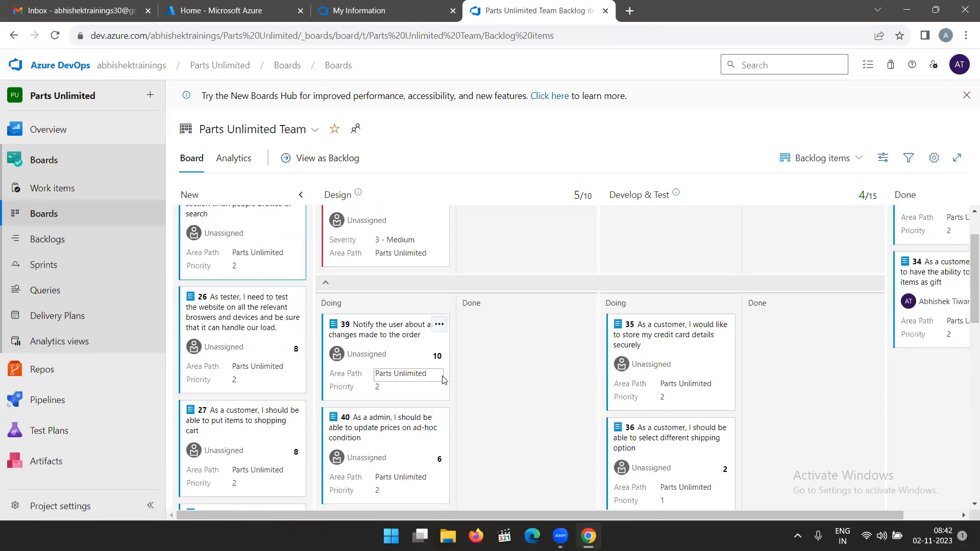
scroll(443, 379, up, 1)
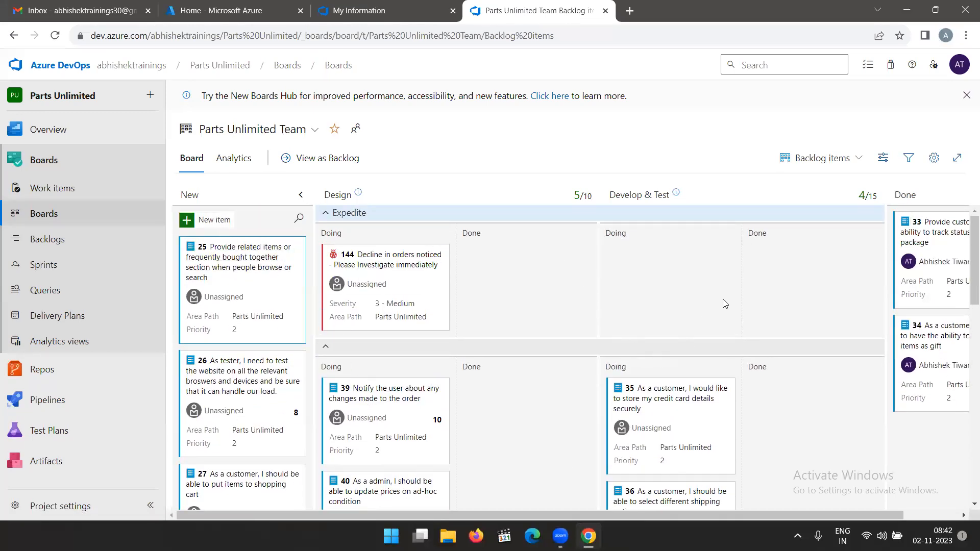
scroll(762, 368, down, 2)
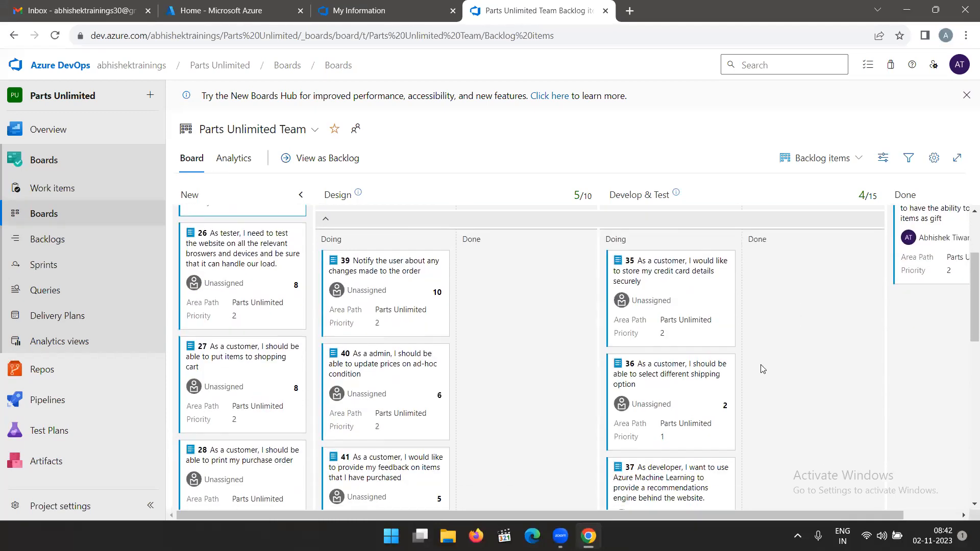
scroll(472, 317, up, 2)
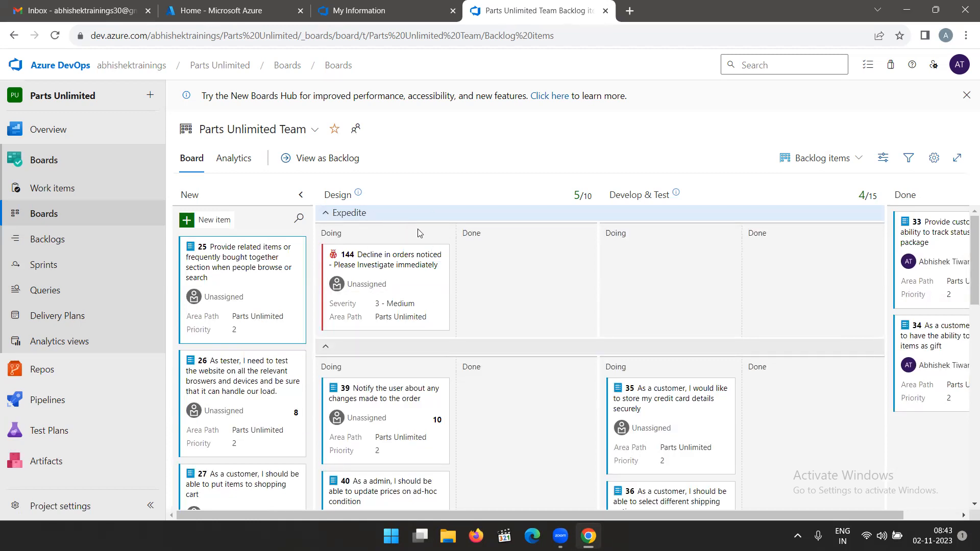
scroll(449, 299, down, 10)
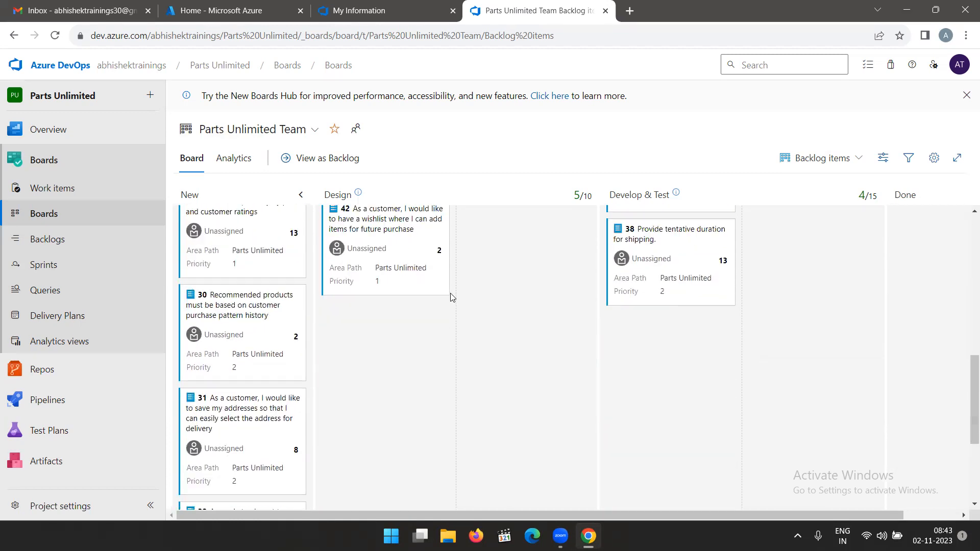
scroll(451, 297, up, 10)
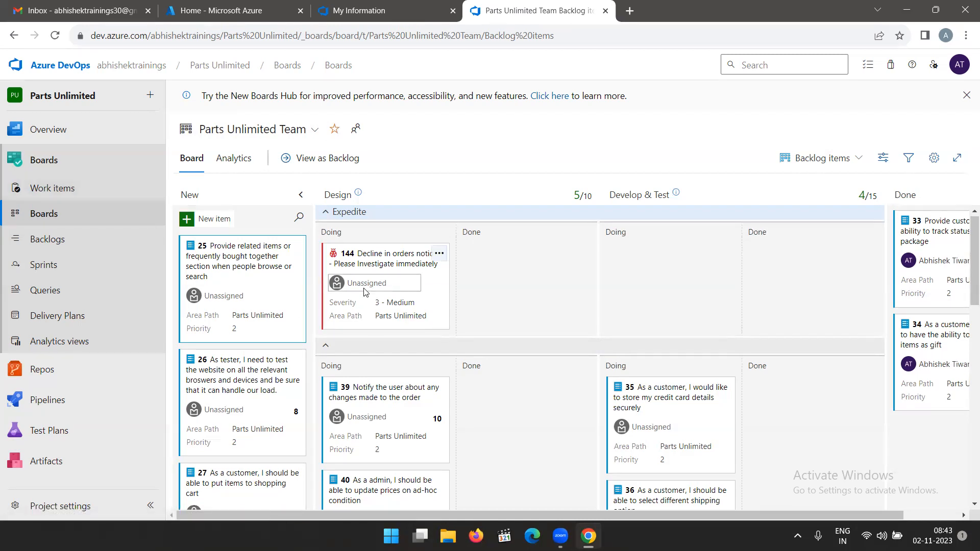
scroll(364, 292, down, 6)
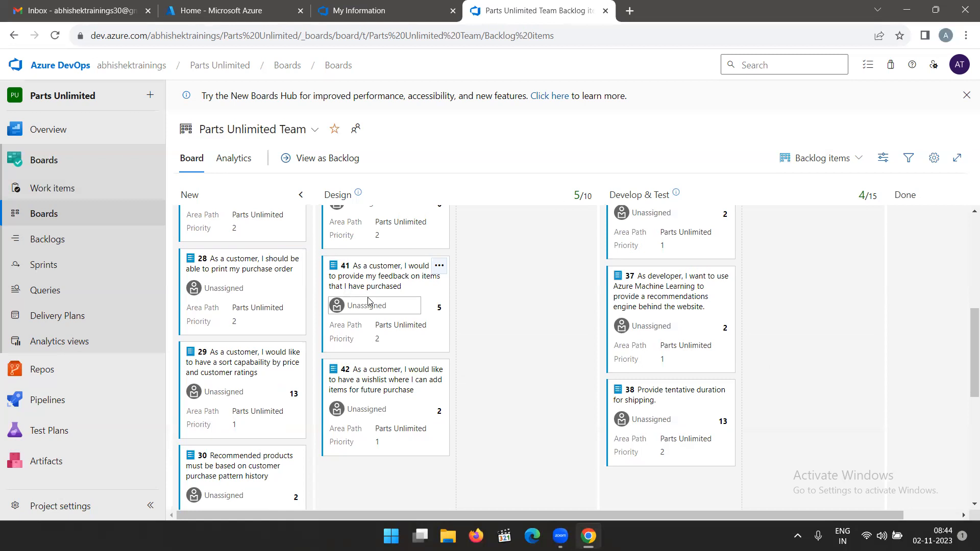
Reopen the Parts Unlimited Team board from the project summary and check the Design column's work-in-progress limit.
click(46, 132)
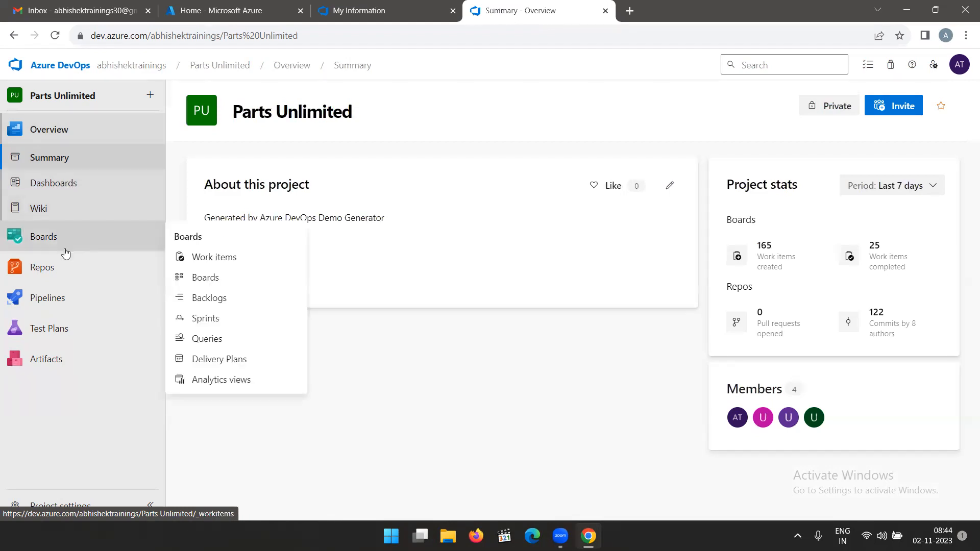
click(47, 239)
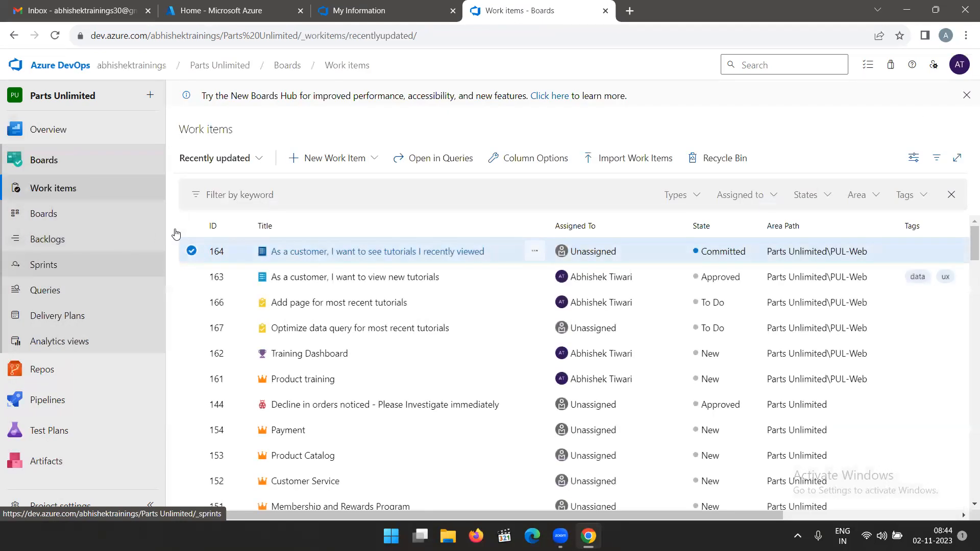
click(63, 220)
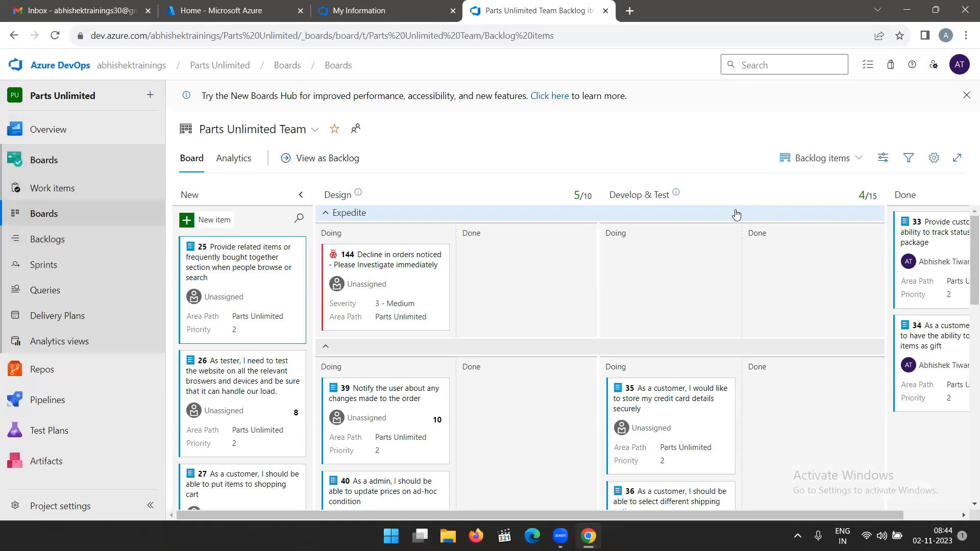
click(591, 199)
double_click(587, 198)
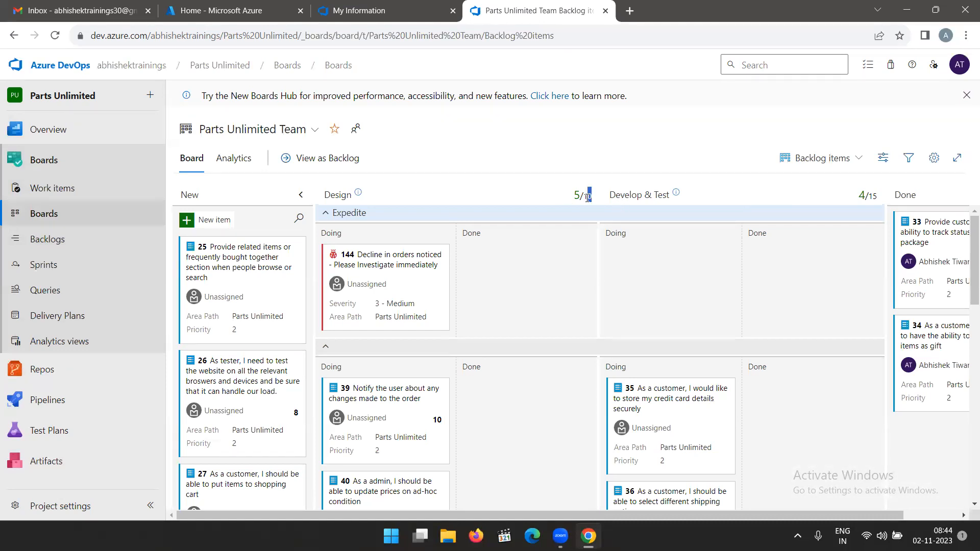
drag(588, 198, 594, 201)
click(521, 184)
Switch to the PUL-Web board and check the Committed column's work-in-progress limit.
click(315, 130)
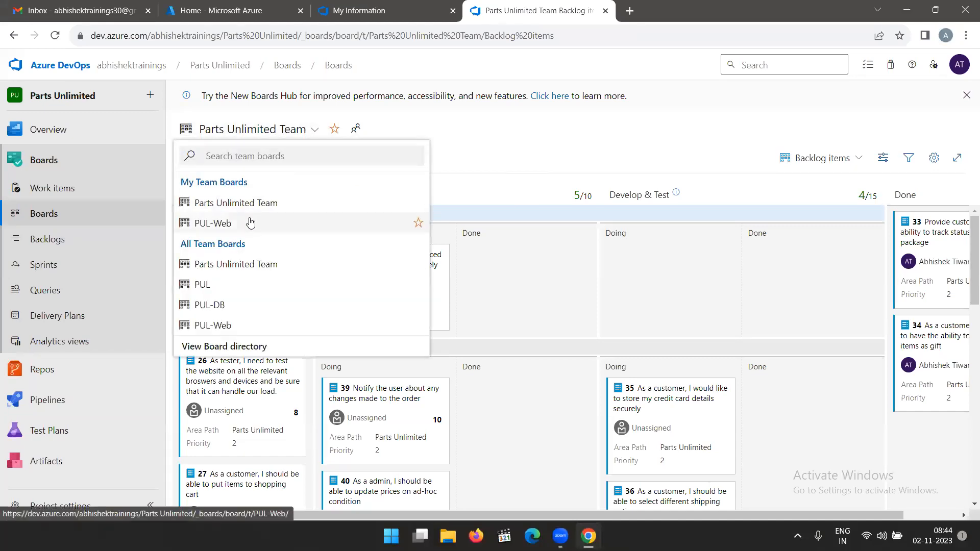
click(252, 223)
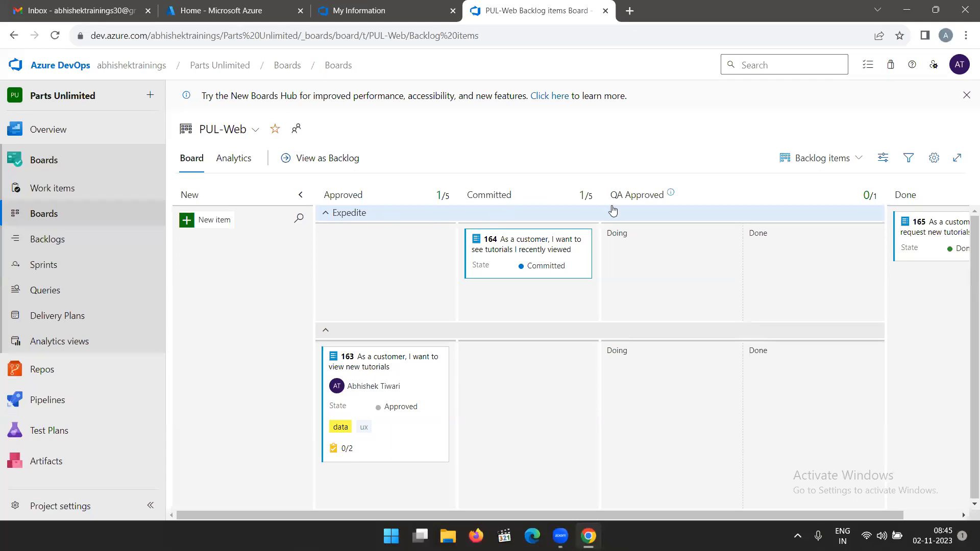
double_click(590, 198)
click(592, 199)
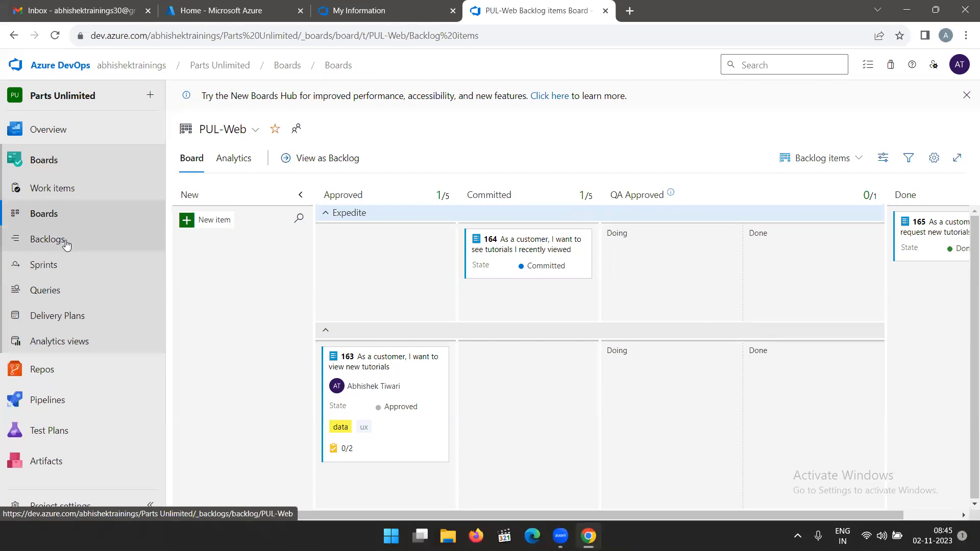
Open the PUL-Web Sprint 2 taskboard and review task 166's remaining-work choices and iteration move options without changing them.
click(59, 270)
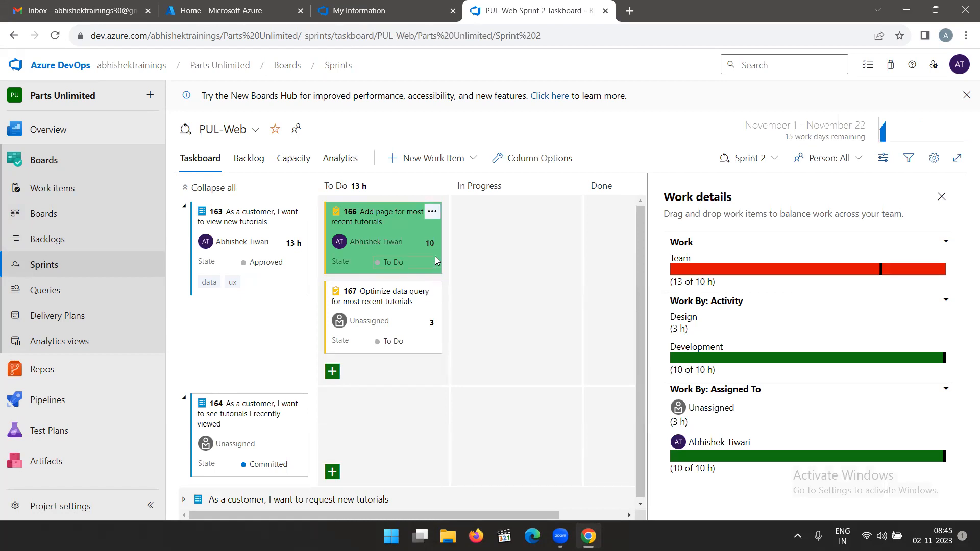
click(435, 241)
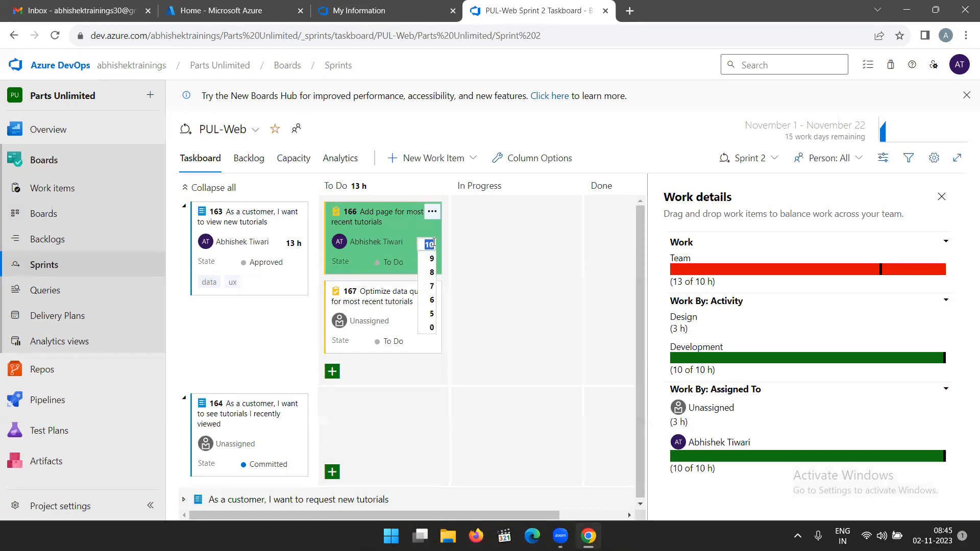
click(508, 239)
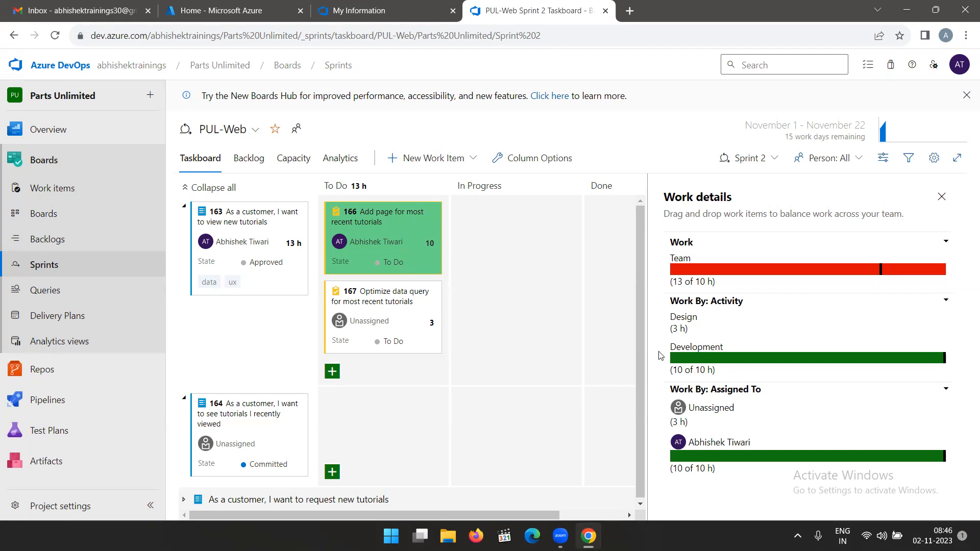
click(432, 214)
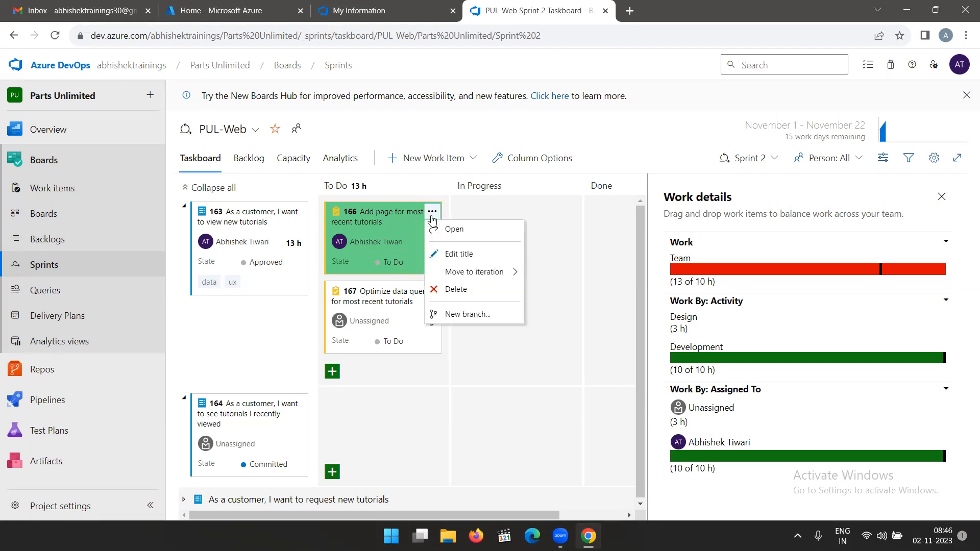
mouse_move(493, 274)
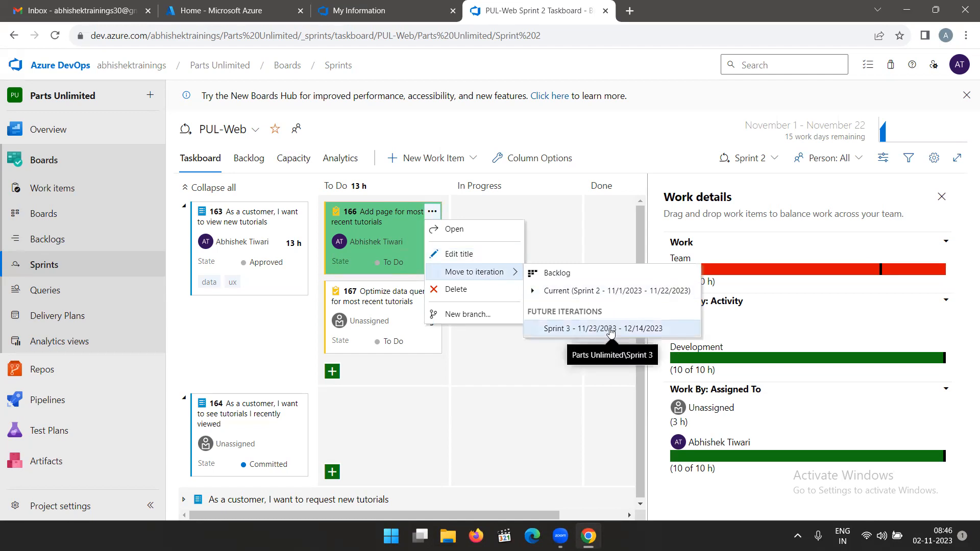
click(604, 137)
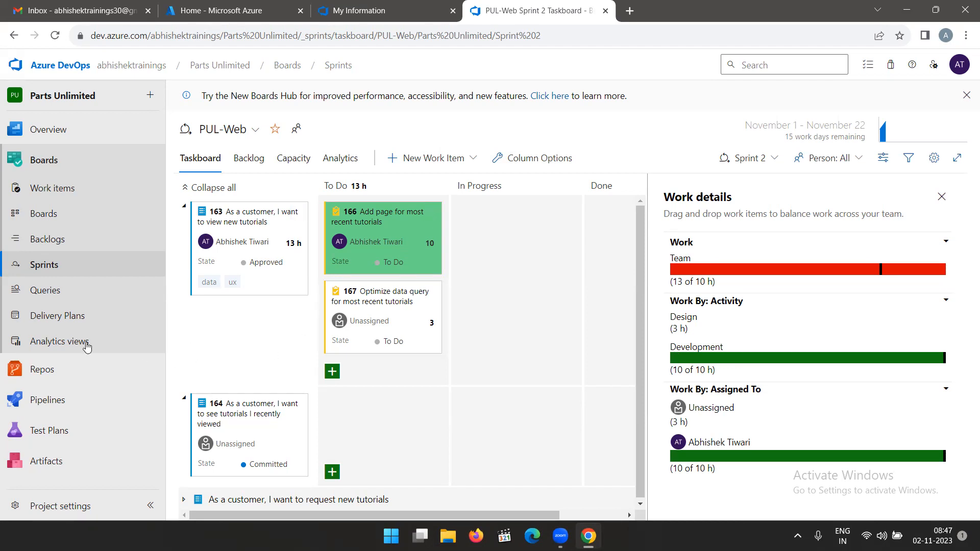
Open the Parts Unlimited Team Overview dashboard and review which other dashboards are available.
click(71, 135)
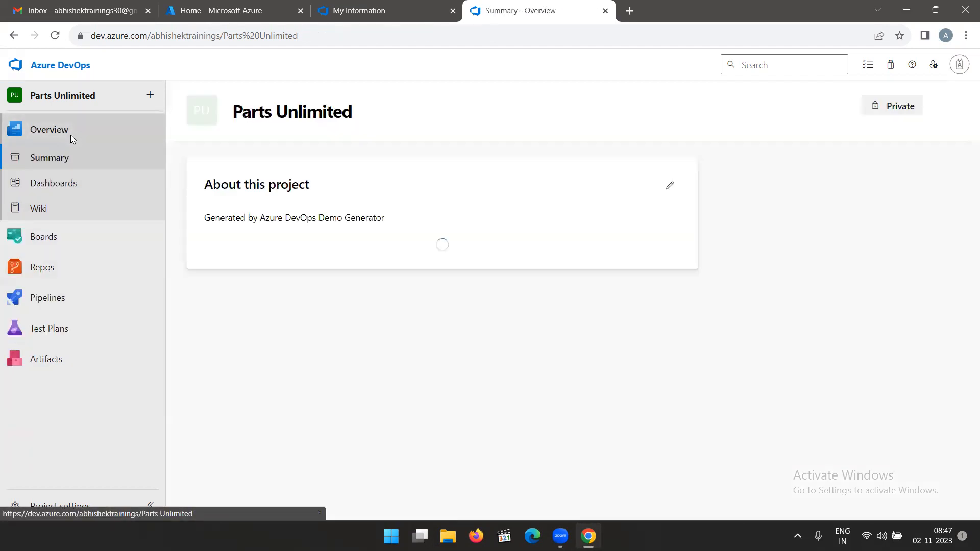
click(37, 185)
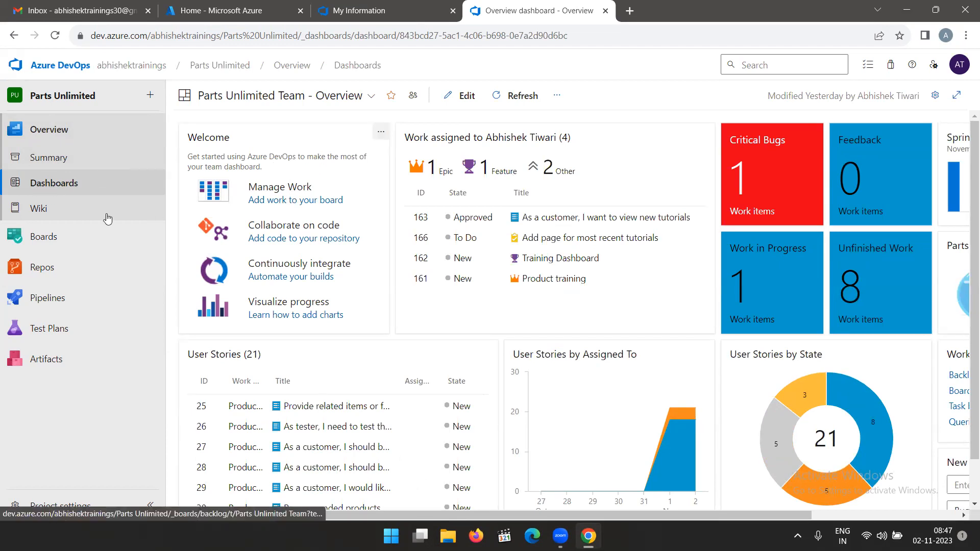
click(62, 159)
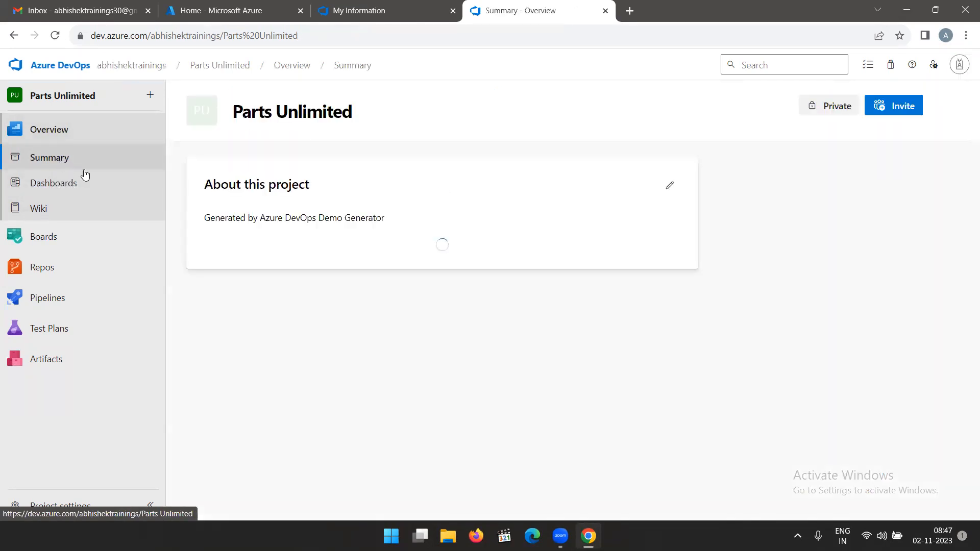
click(51, 188)
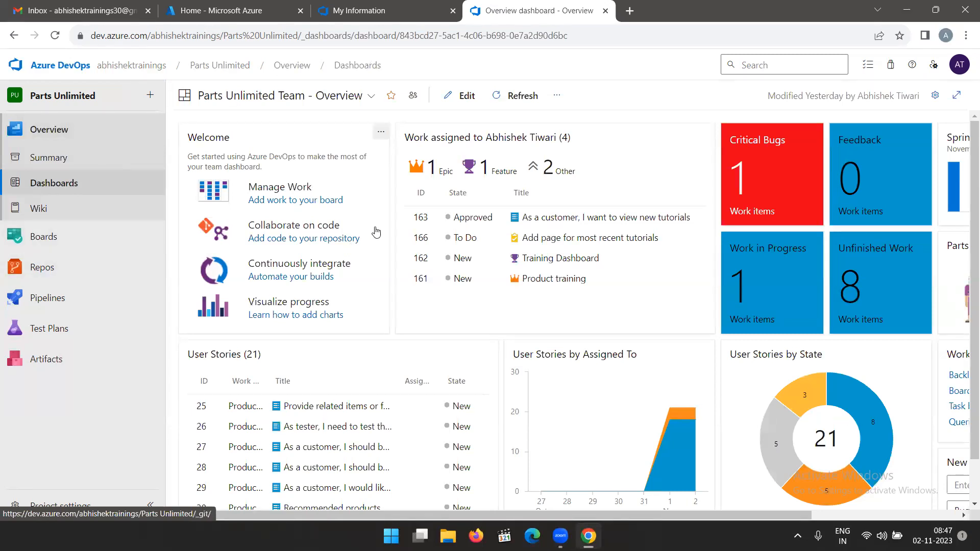
click(372, 97)
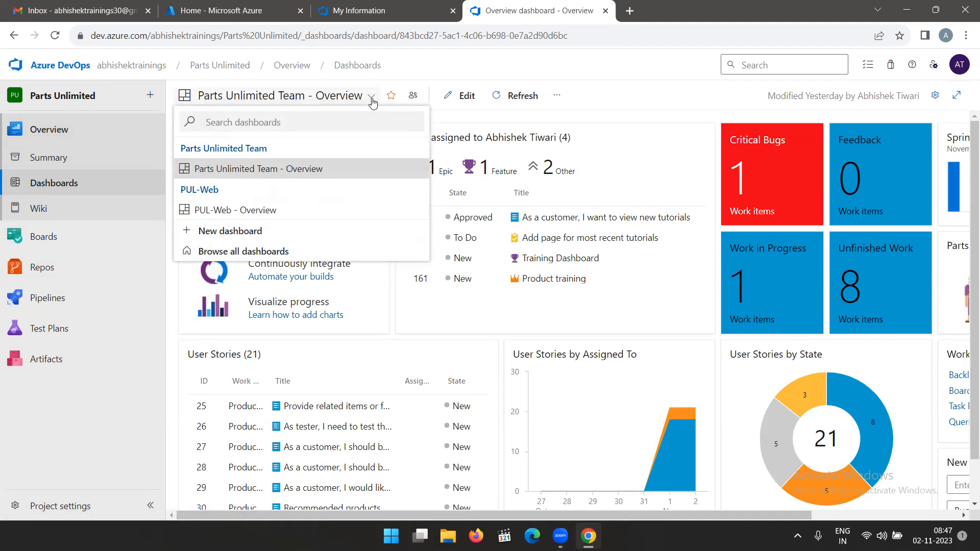
click(371, 97)
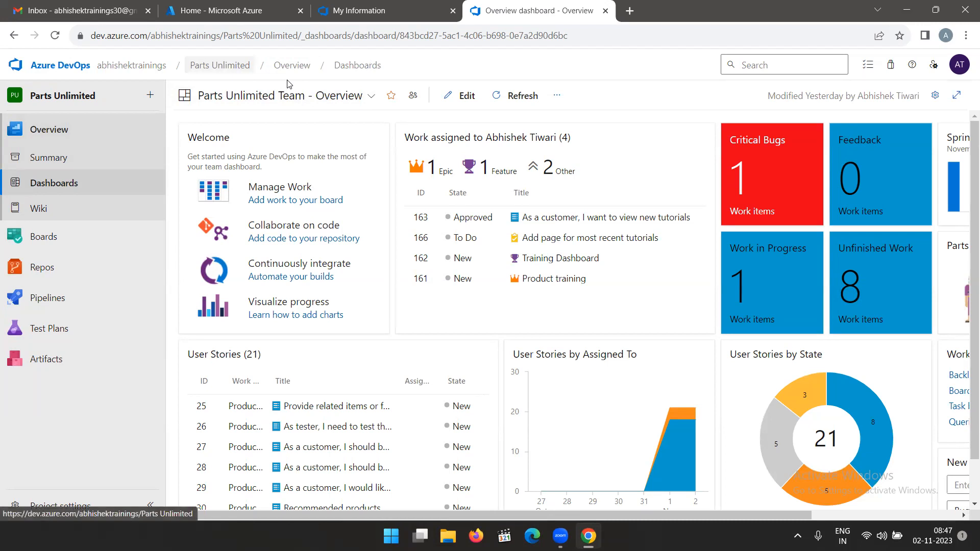
Return to the PUL-Web backlog items board.
click(43, 236)
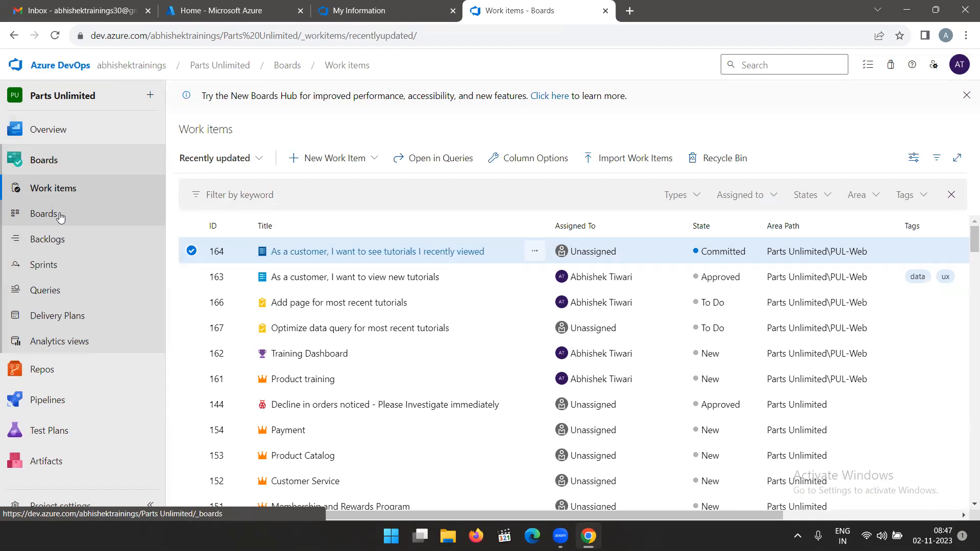
click(44, 214)
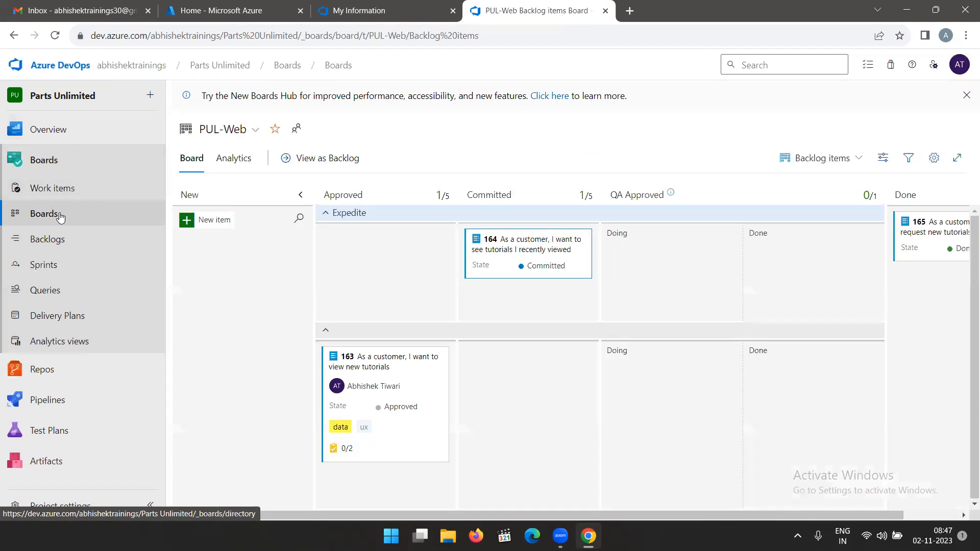
Look over the project's recently updated work items and the Parts Unlimited project summary.
click(62, 188)
click(62, 168)
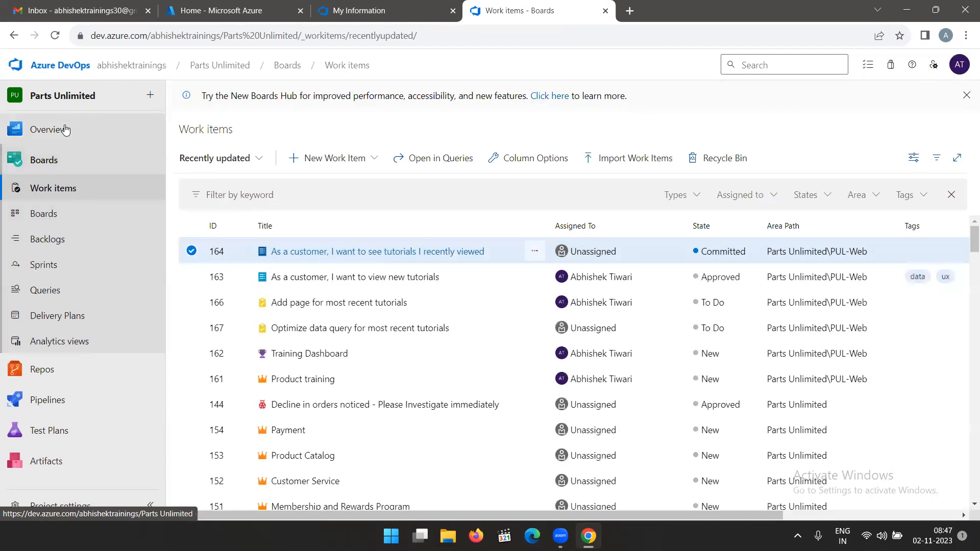
click(65, 130)
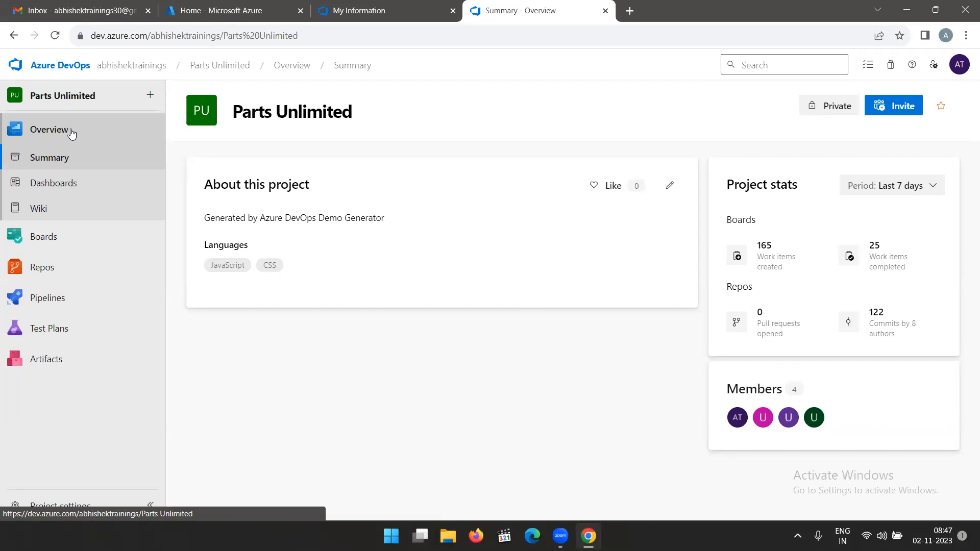
click(52, 135)
Open the Parts Unlimited Team Overview dashboard and review its widgets, including the assigned-work list.
click(59, 185)
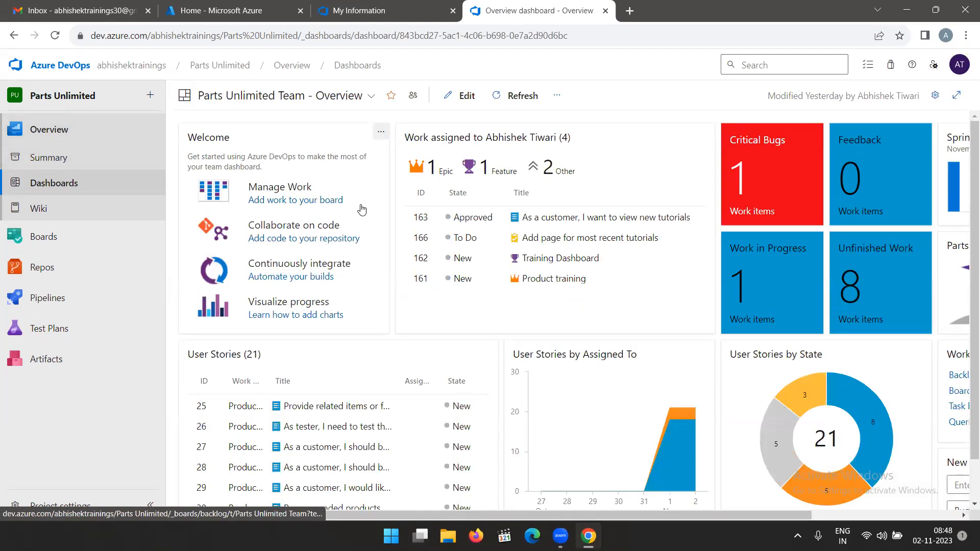
scroll(409, 279, down, 1)
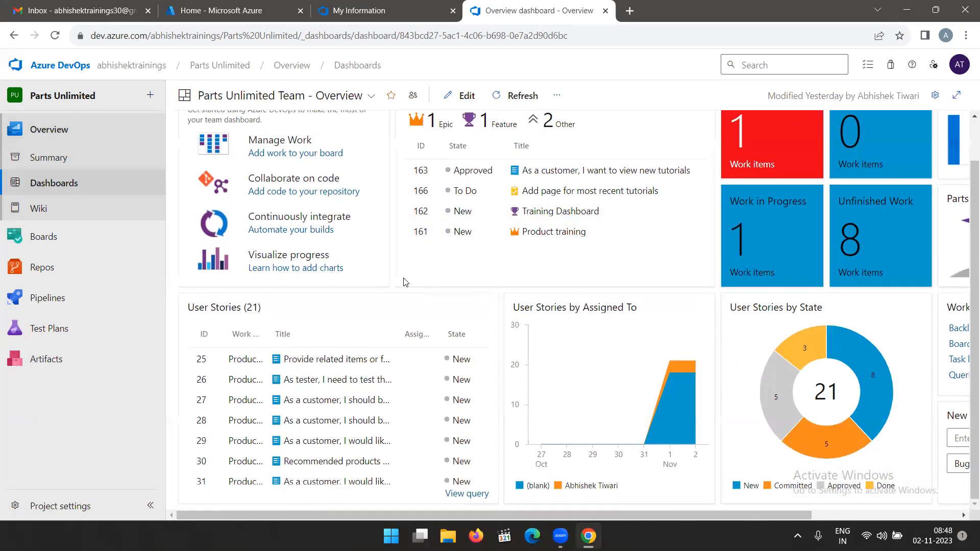
drag(476, 515, 531, 526)
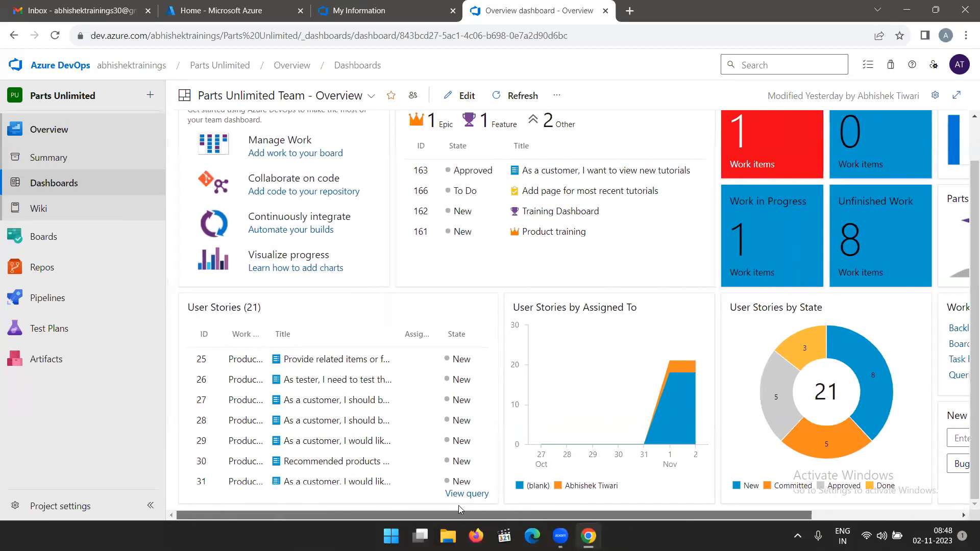
scroll(535, 280, up, 1)
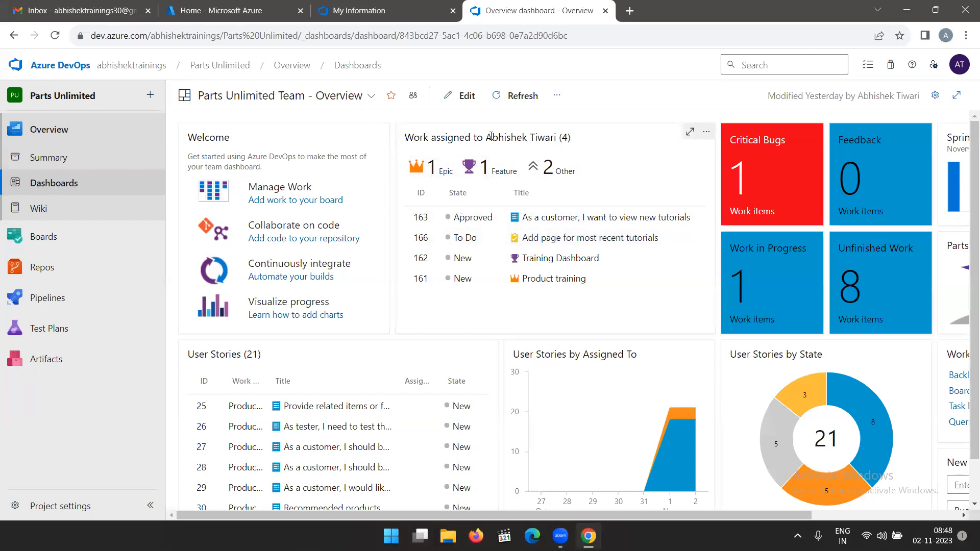
drag(575, 140, 404, 138)
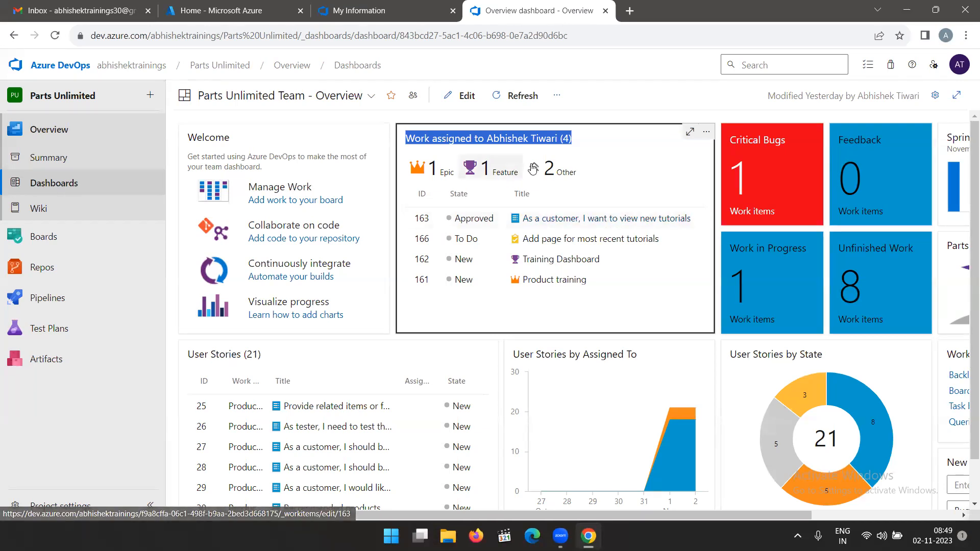
Start editing the Overview dashboard and browse the catalogue of widgets that can be added.
click(459, 98)
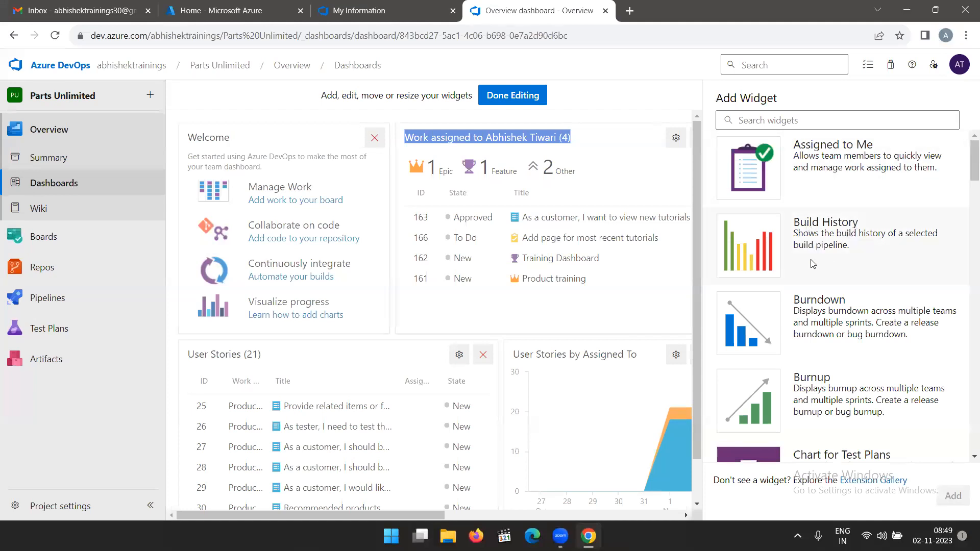
scroll(825, 306, down, 1)
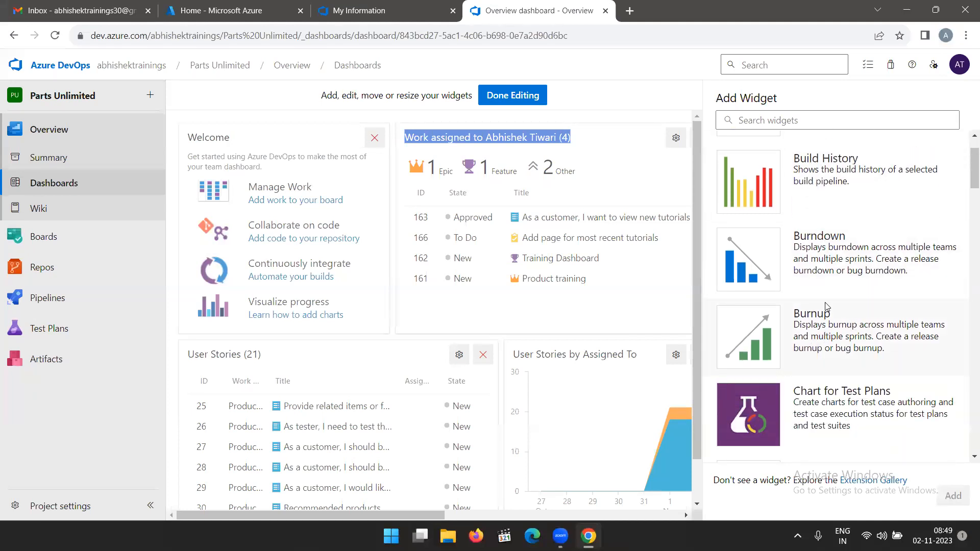
scroll(827, 306, up, 1)
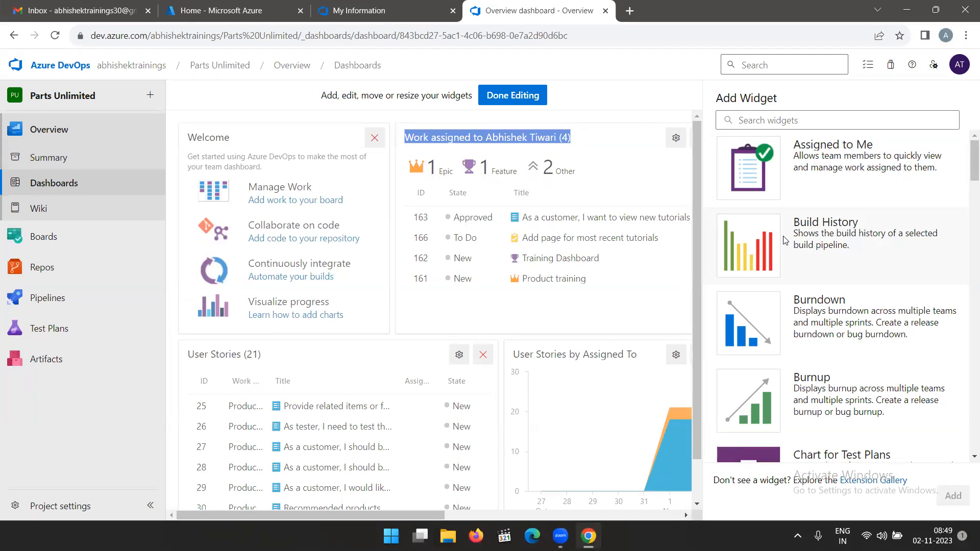
scroll(835, 313, down, 3)
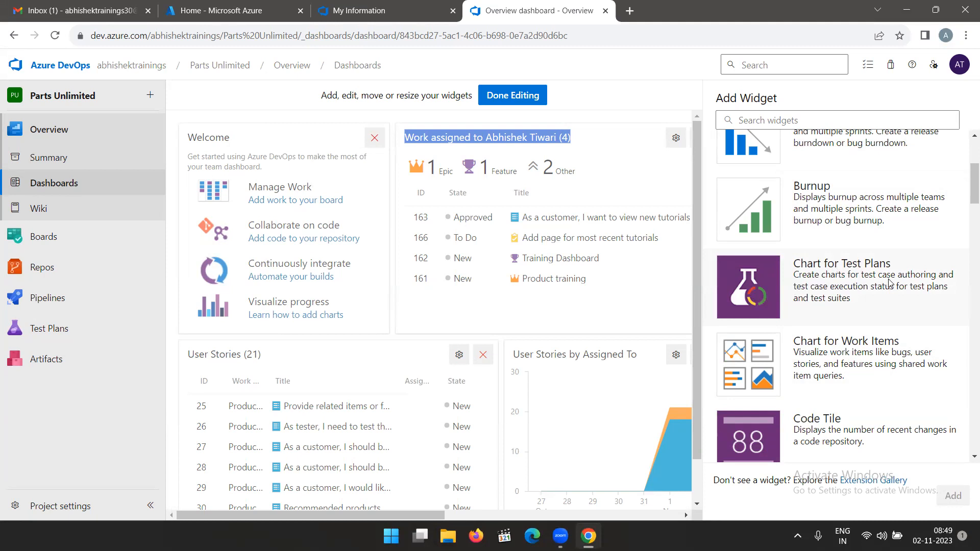
scroll(888, 286, down, 1)
scroll(824, 375, down, 3)
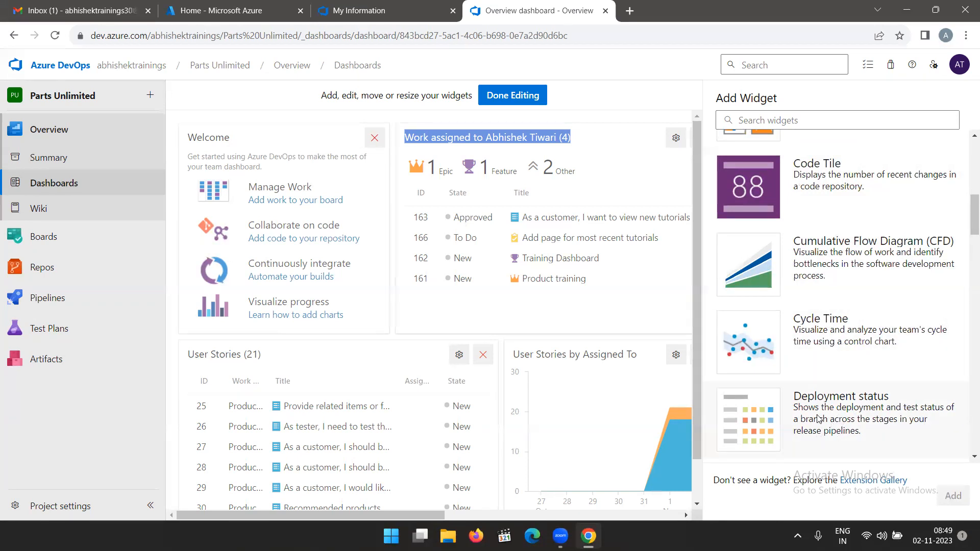
scroll(809, 332, up, 7)
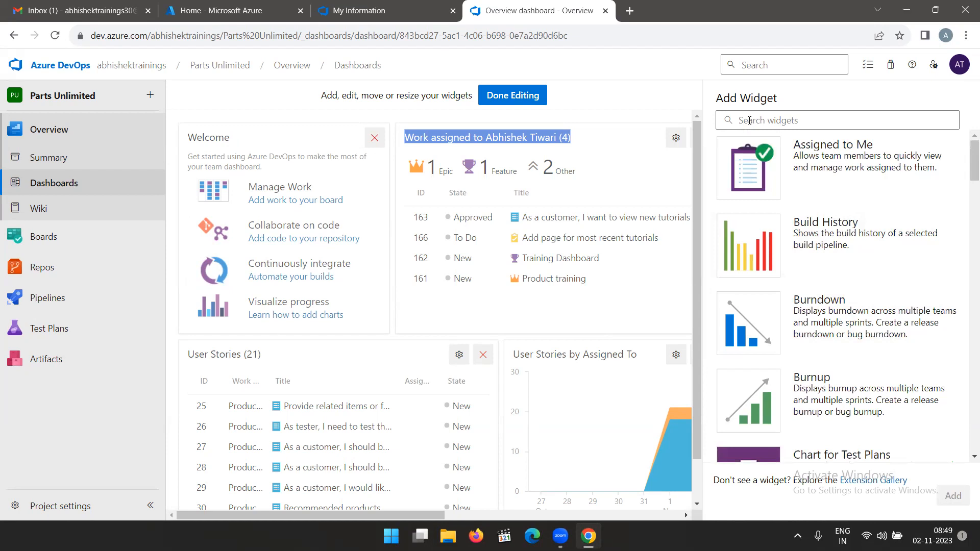
Search the widget catalogue for "new", add the New Work Item widget to the Overview dashboard, and finish editing.
click(779, 125)
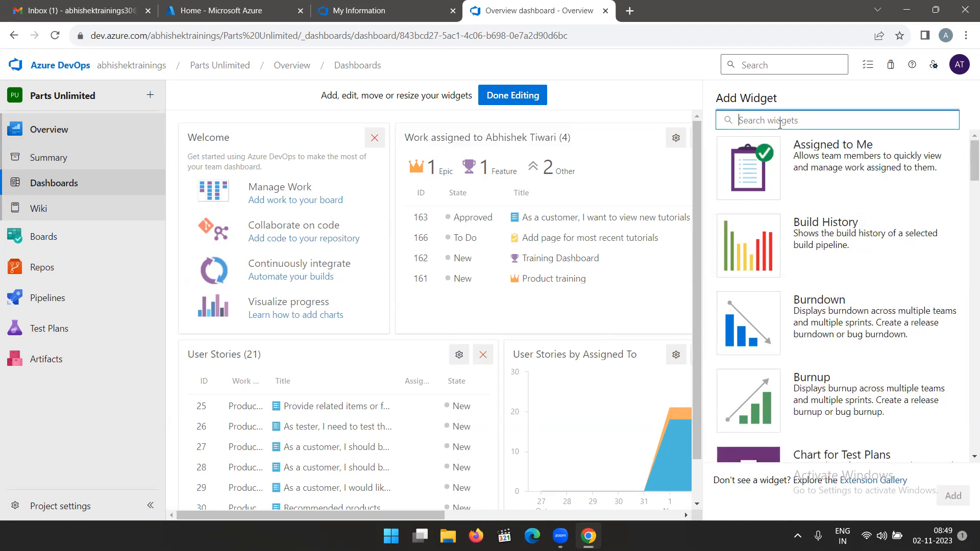
text(new)
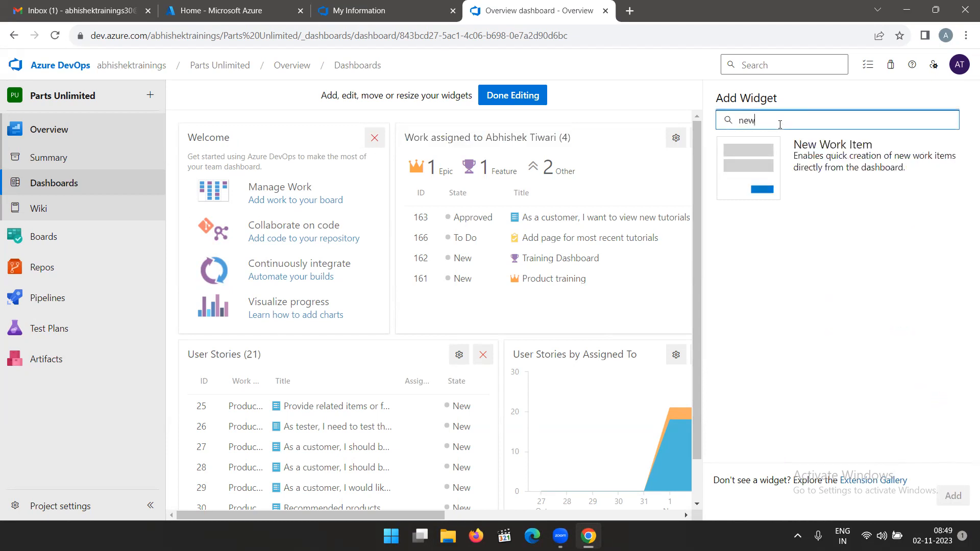
click(858, 161)
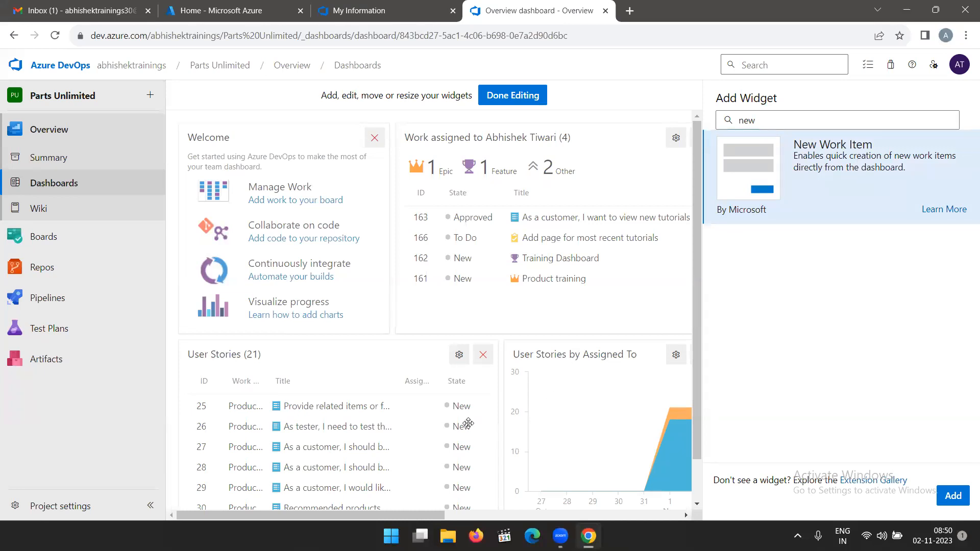
scroll(475, 429, down, 1)
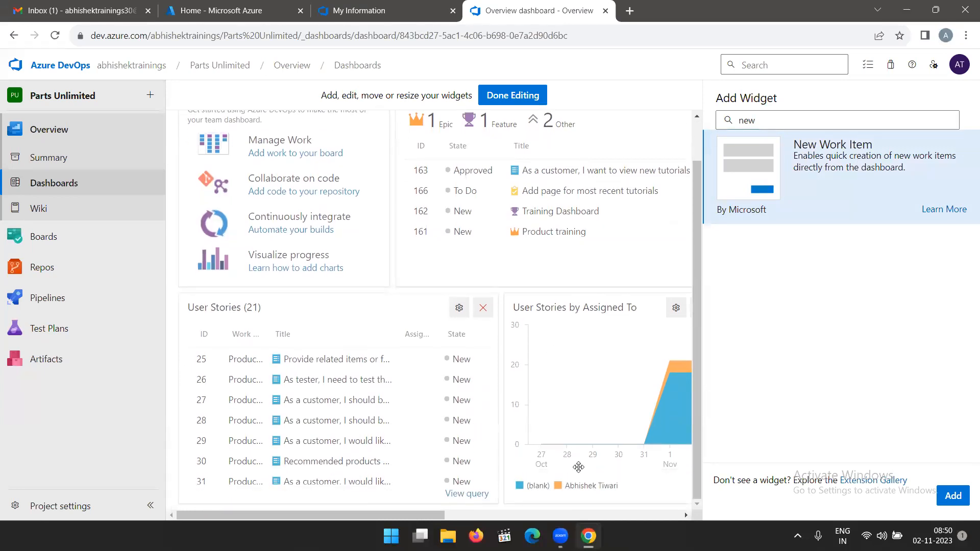
click(954, 500)
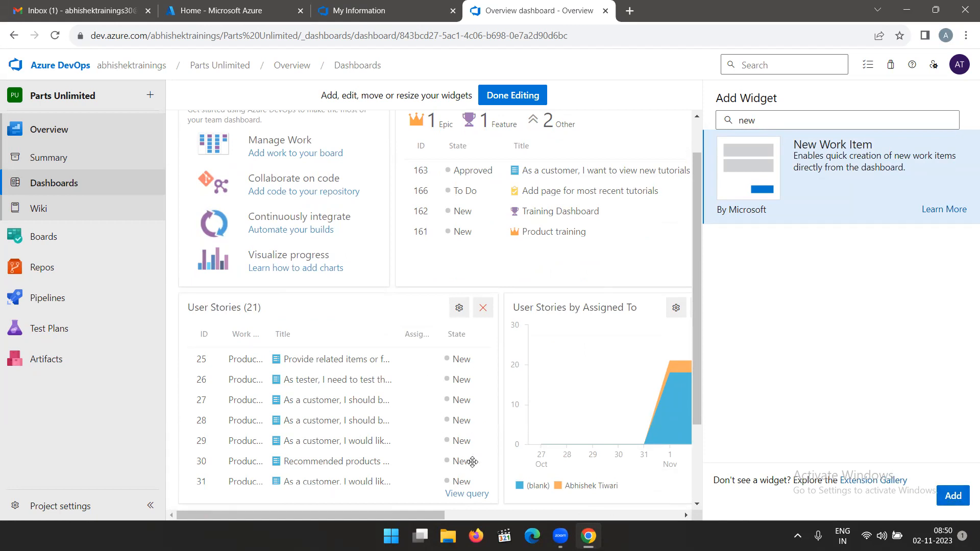
drag(417, 517, 674, 516)
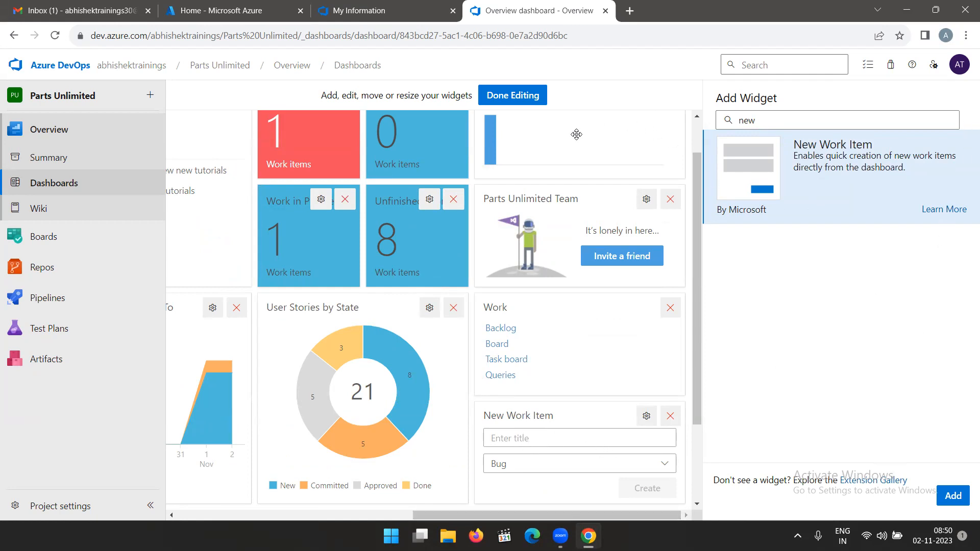
click(513, 98)
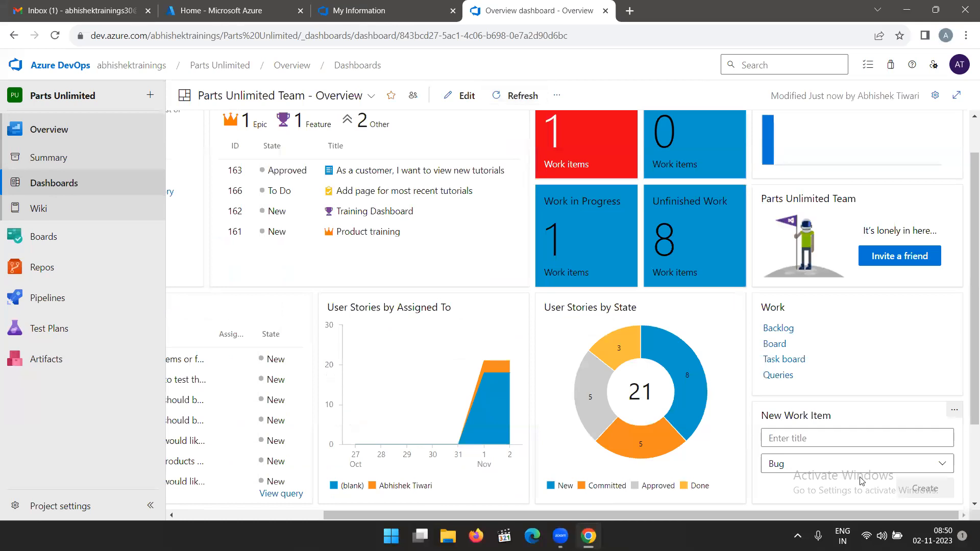
Review the work item types offered by the dashboard's New Work Item widget without creating an item.
click(860, 440)
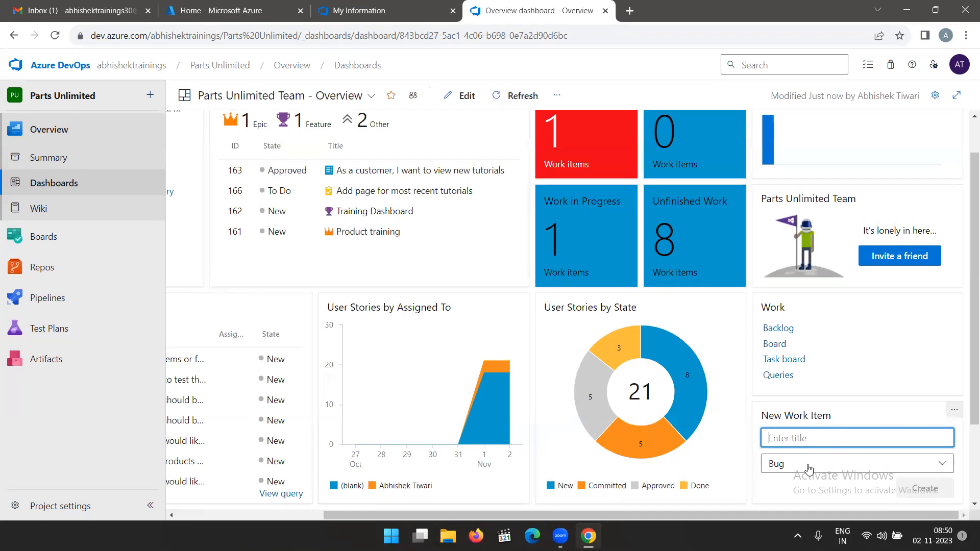
click(809, 466)
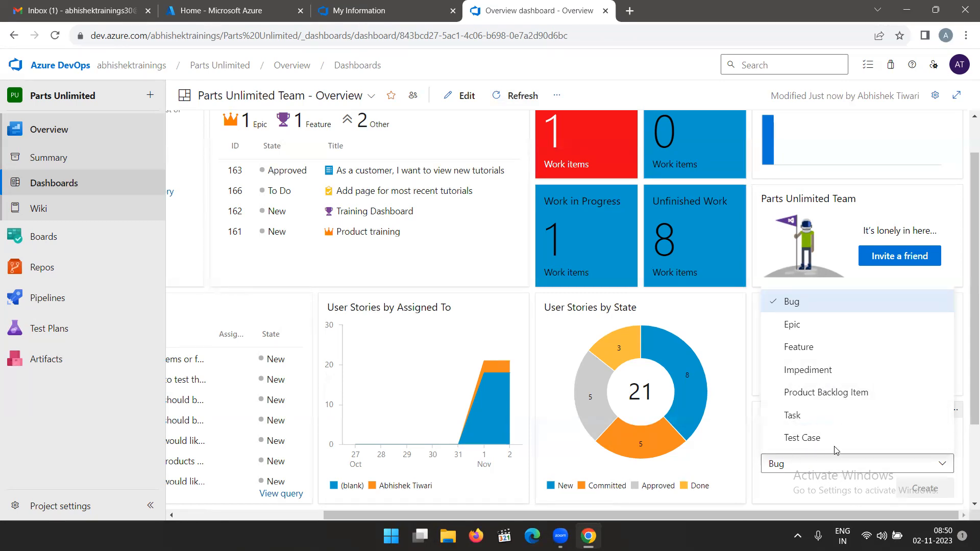
click(967, 343)
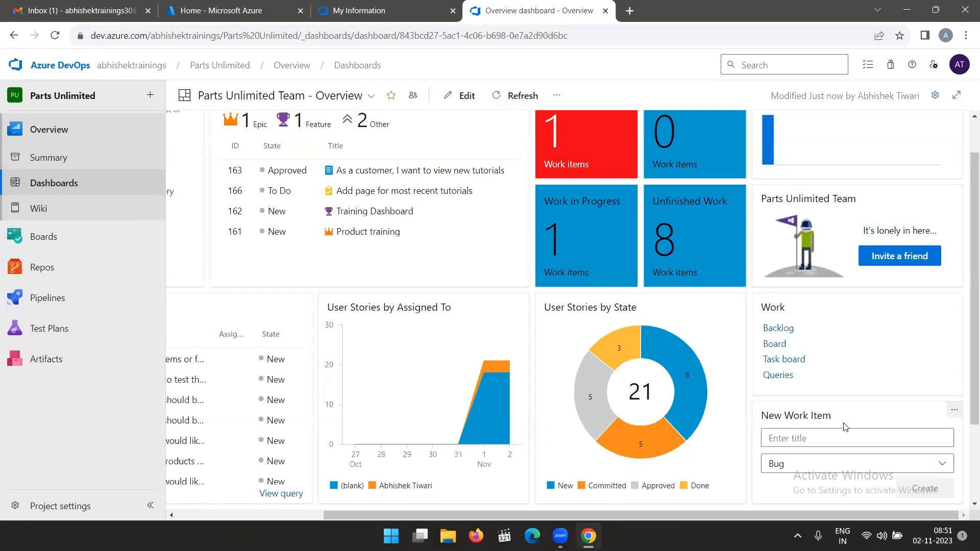
Create a team dashboard named "Product training" for the Parts Unlimited Team.
scroll(801, 403, up, 1)
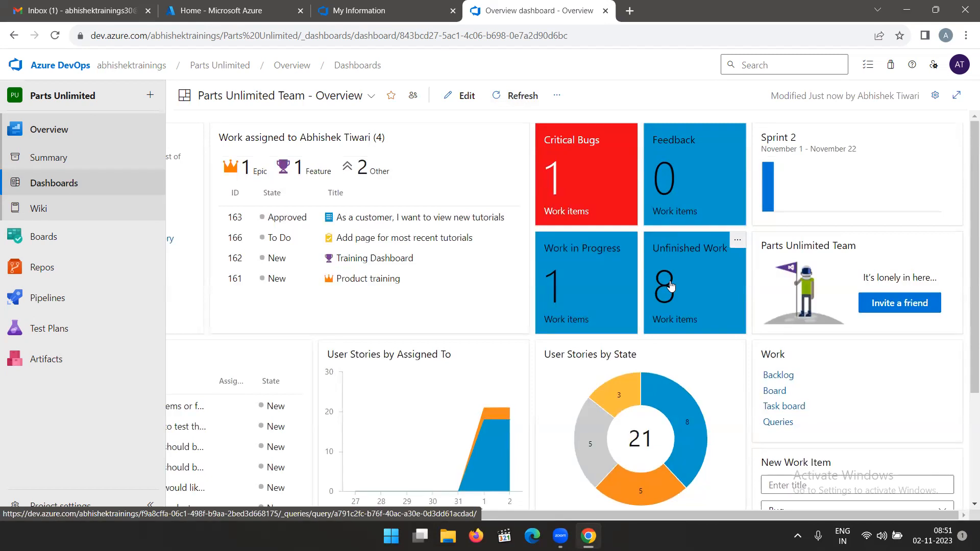
click(368, 97)
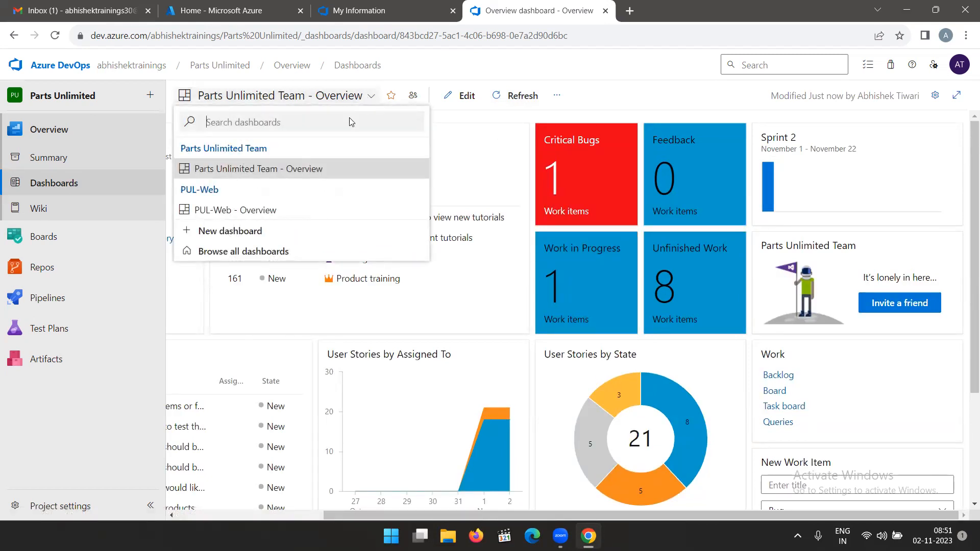
click(218, 231)
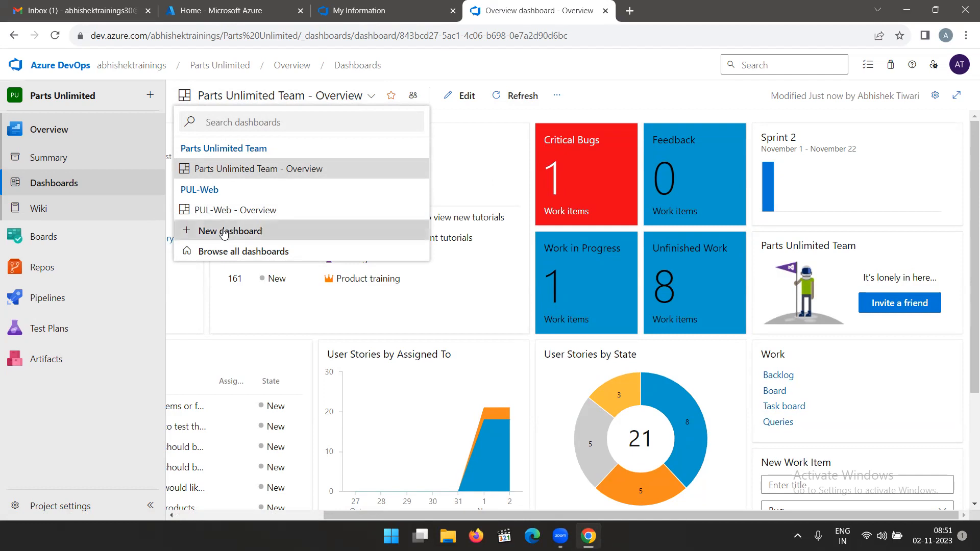
click(718, 130)
text(Product)
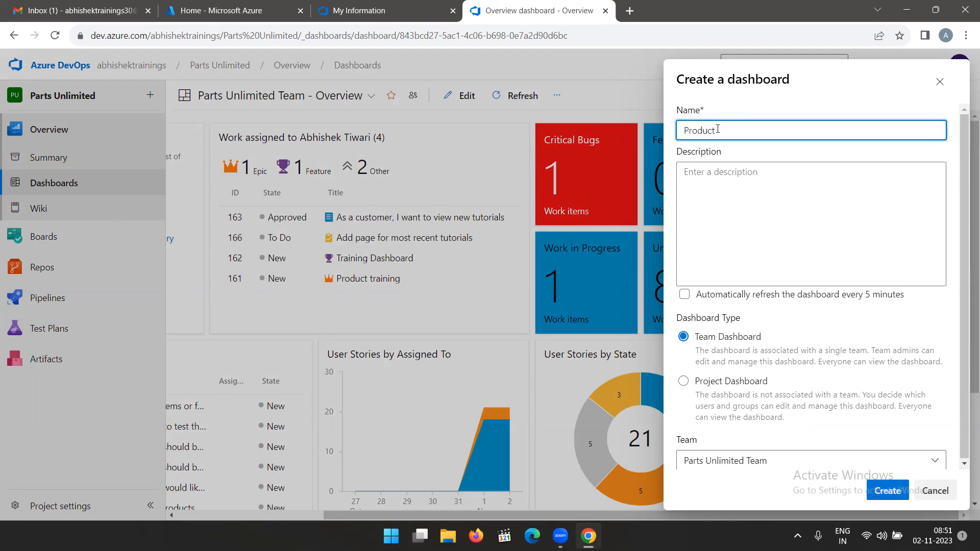
text( training)
click(888, 491)
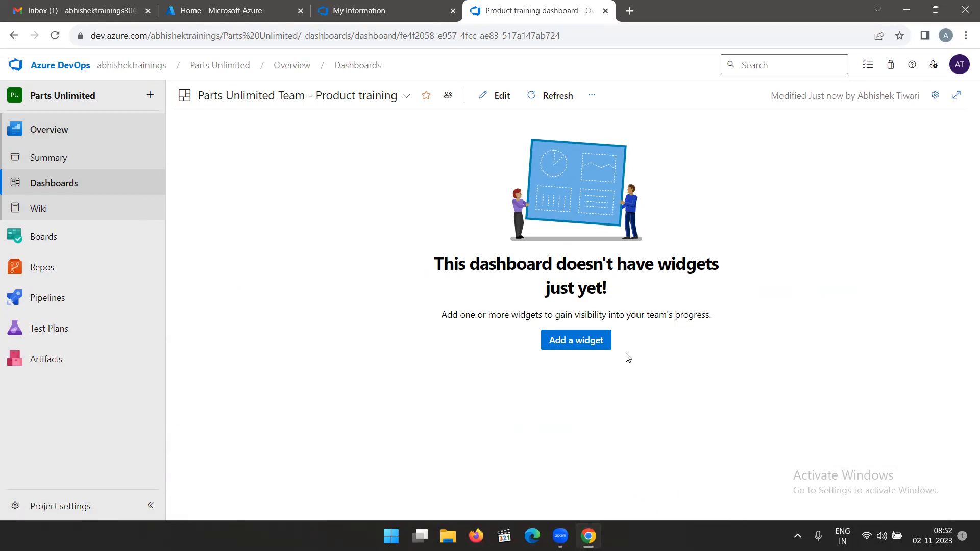
Add the Sprint Overview widget to the Product training dashboard, finding it with "sprint ove", and finish editing.
click(601, 346)
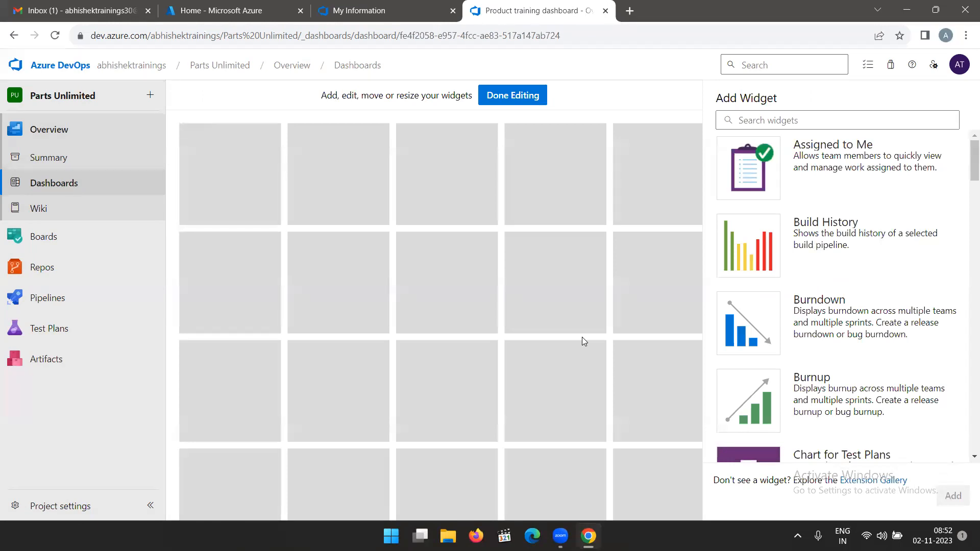
click(801, 115)
text(spri)
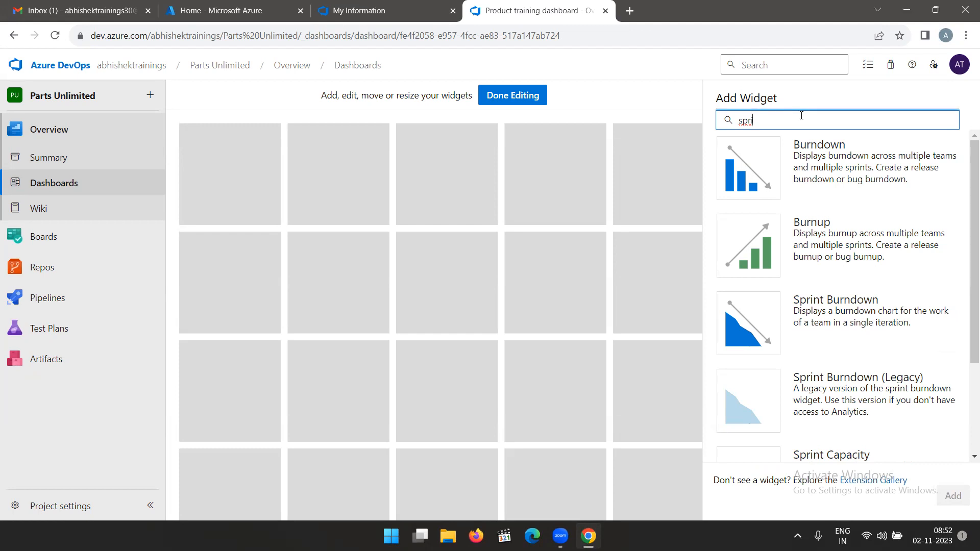
text(nt ove)
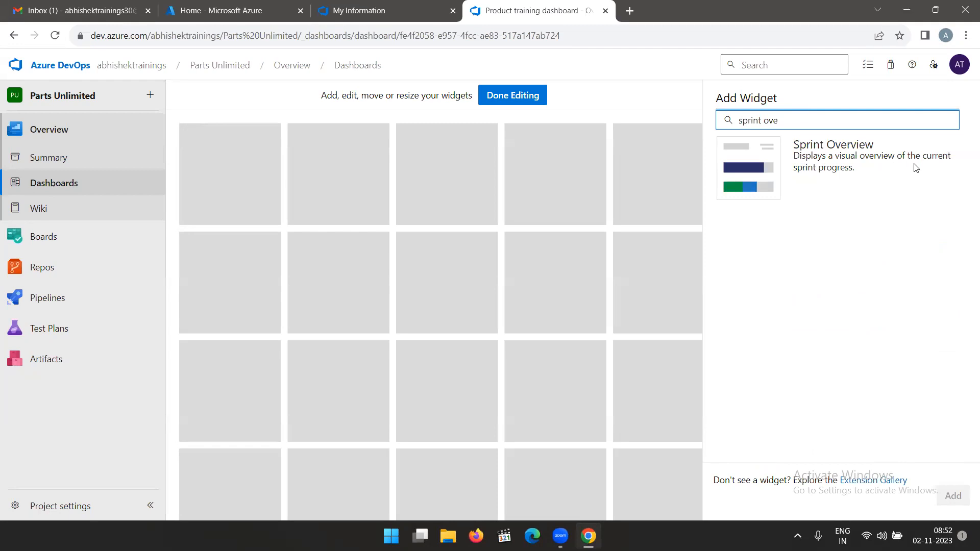
click(870, 161)
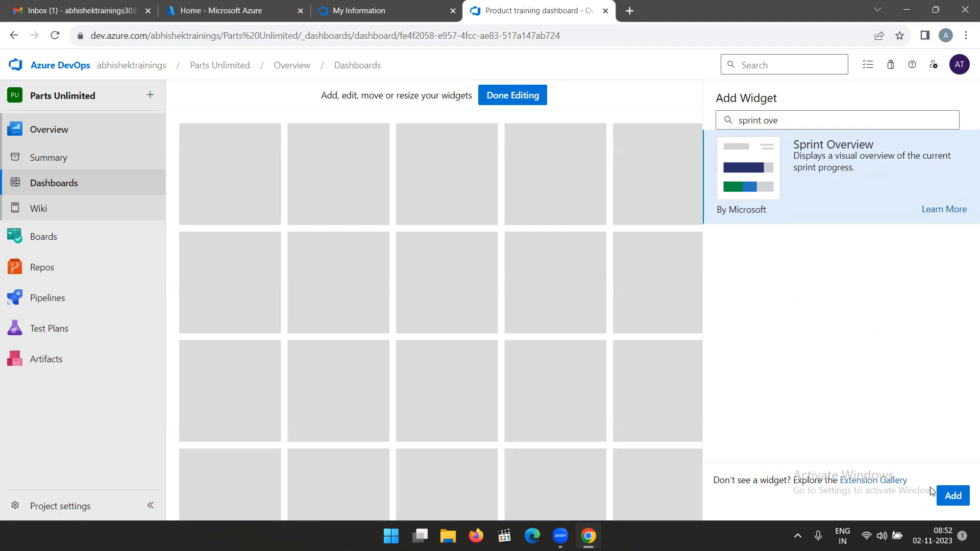
click(946, 496)
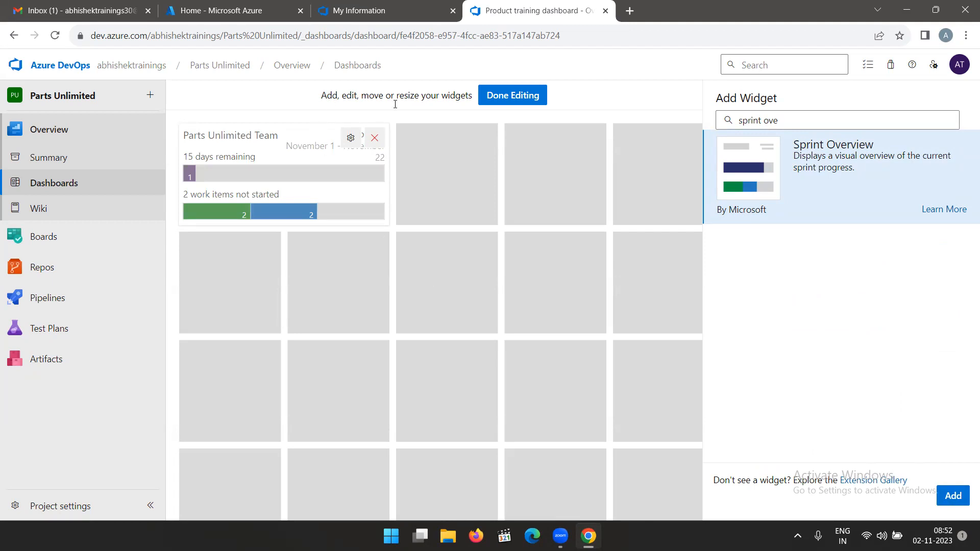
click(497, 97)
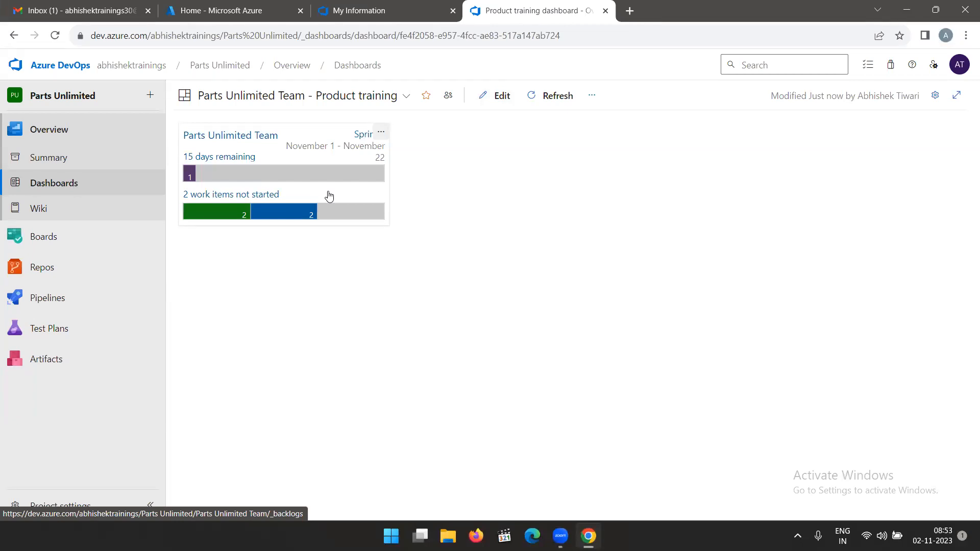
Open the Parts Unlimited Team backlog from the Sprint Overview widget.
click(311, 132)
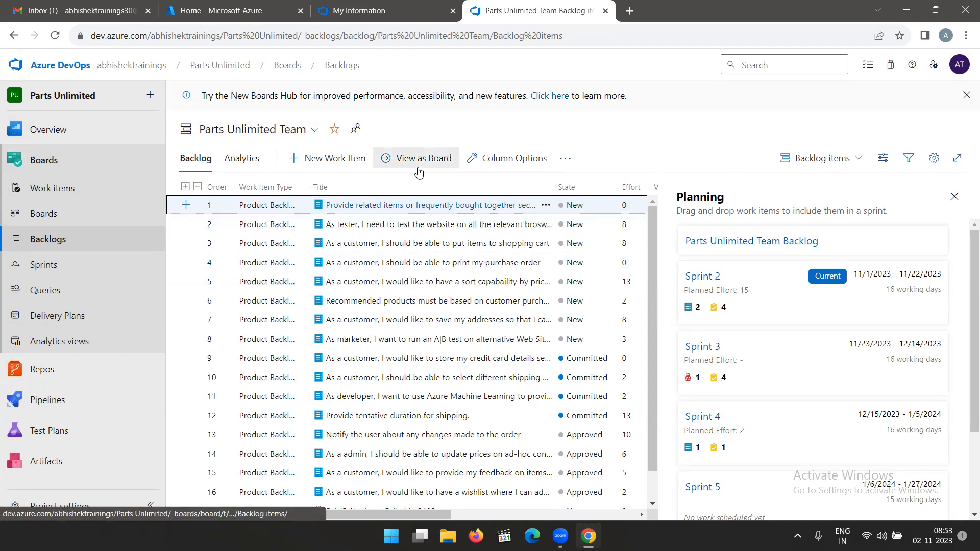
Return to the Product training dashboard and review the list of available team dashboards.
click(14, 37)
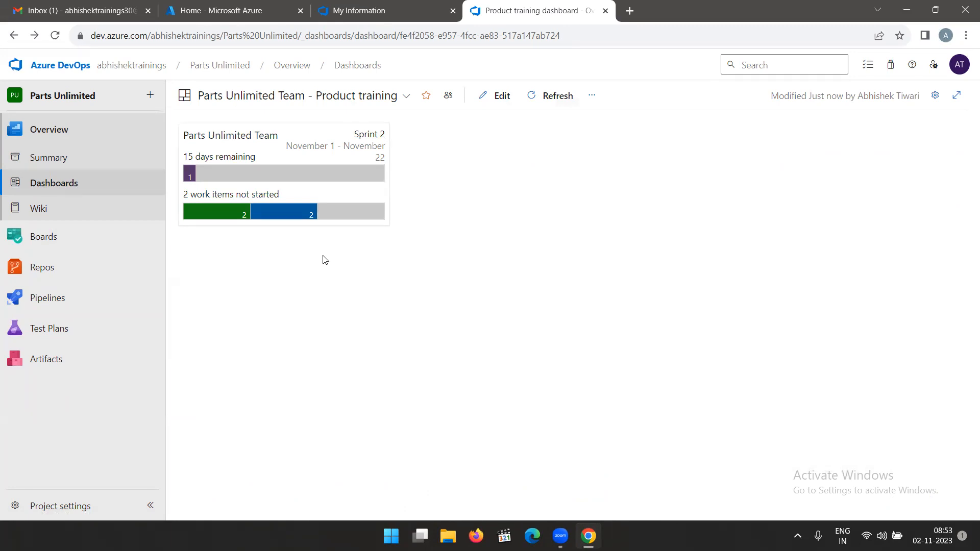
click(407, 96)
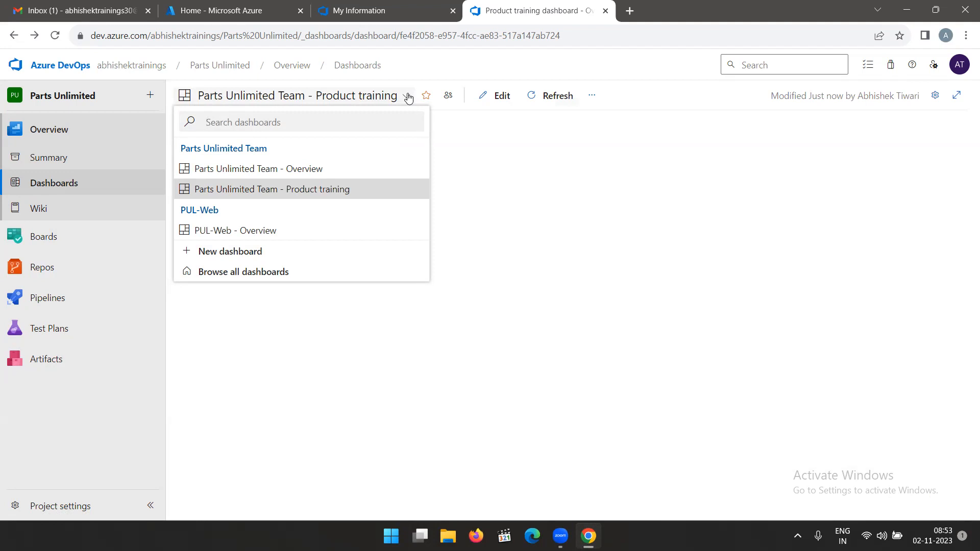
click(695, 284)
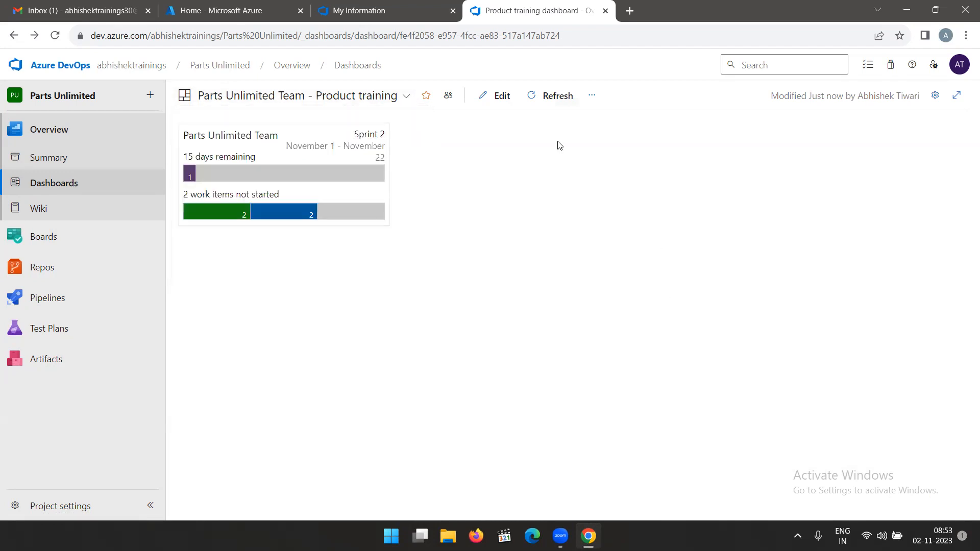
Add the Sprint Capacity widget to the Product training dashboard, finding it with "sprint cap", and finish editing.
click(491, 96)
click(775, 121)
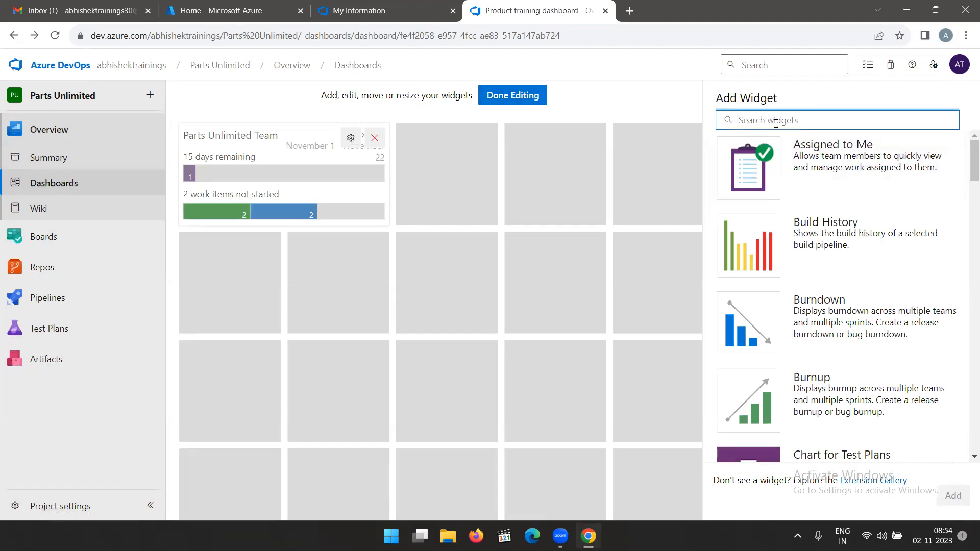
text(sprint )
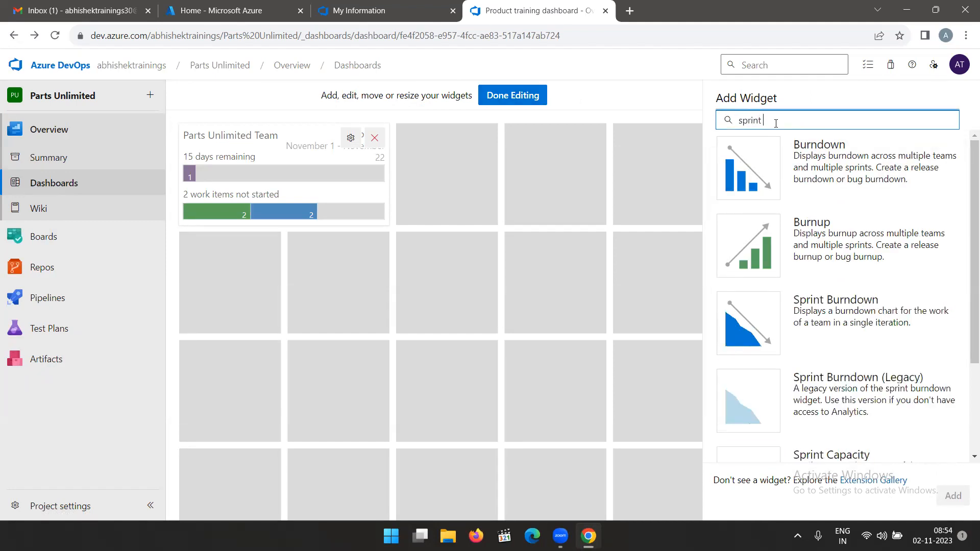
text(cap)
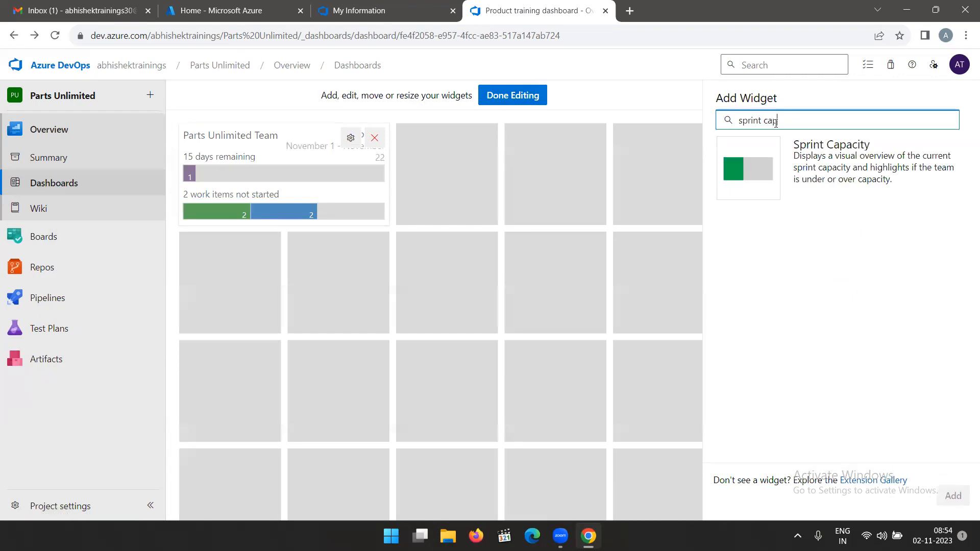
click(860, 156)
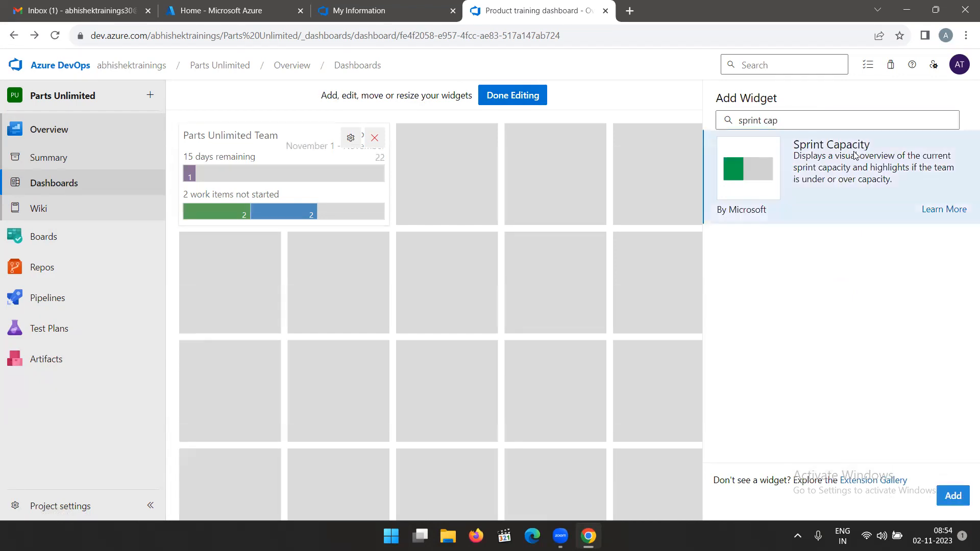
click(953, 496)
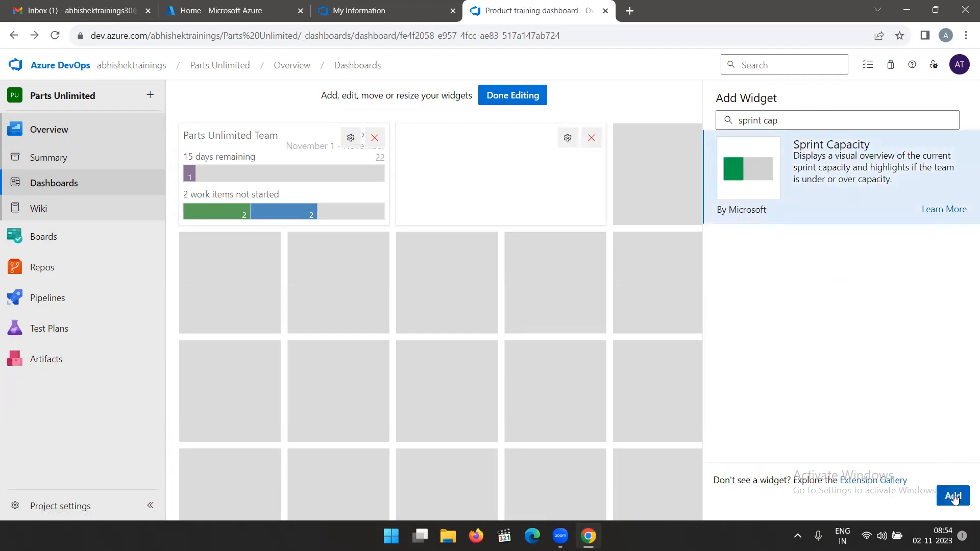
click(523, 97)
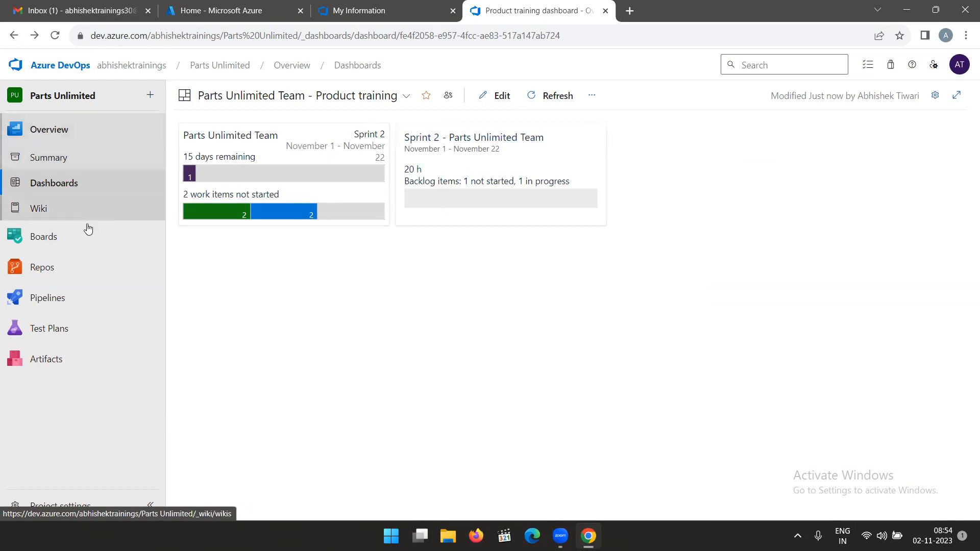
Start a new work item query in the Parts Unlimited project's Boards queries.
mouse_move(60, 243)
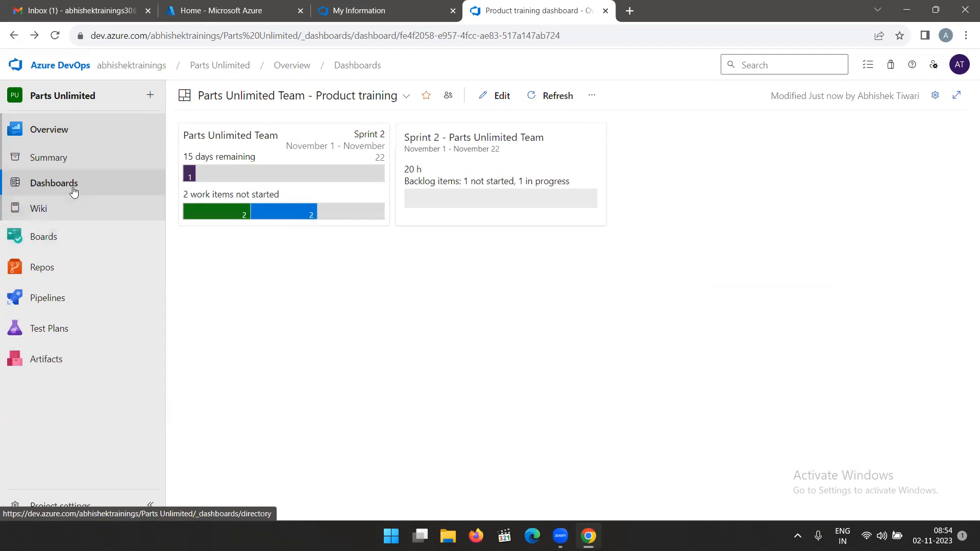
click(66, 139)
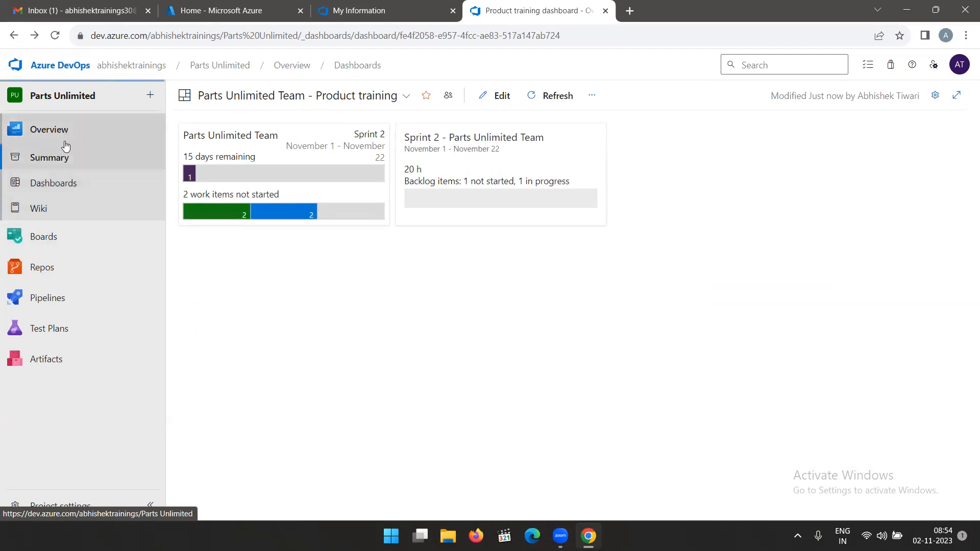
click(50, 244)
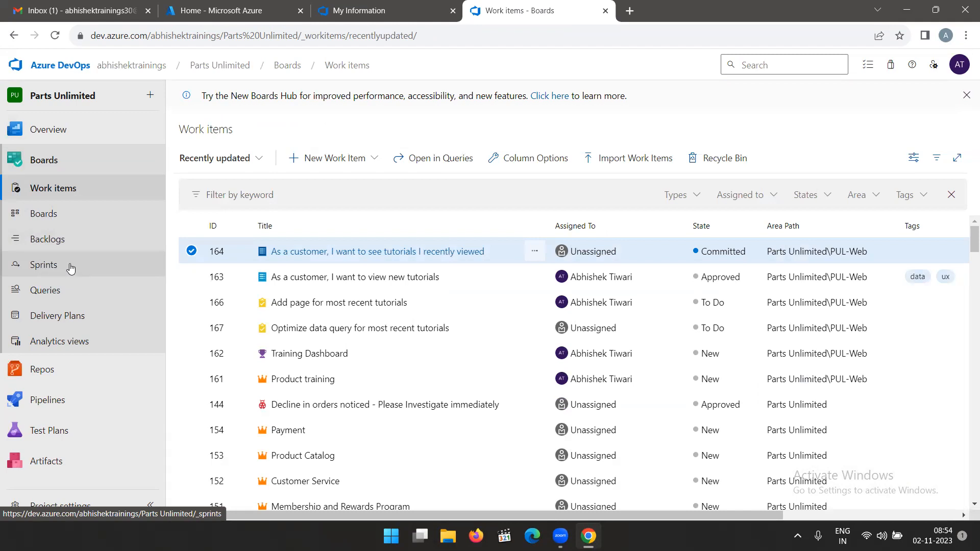
click(50, 292)
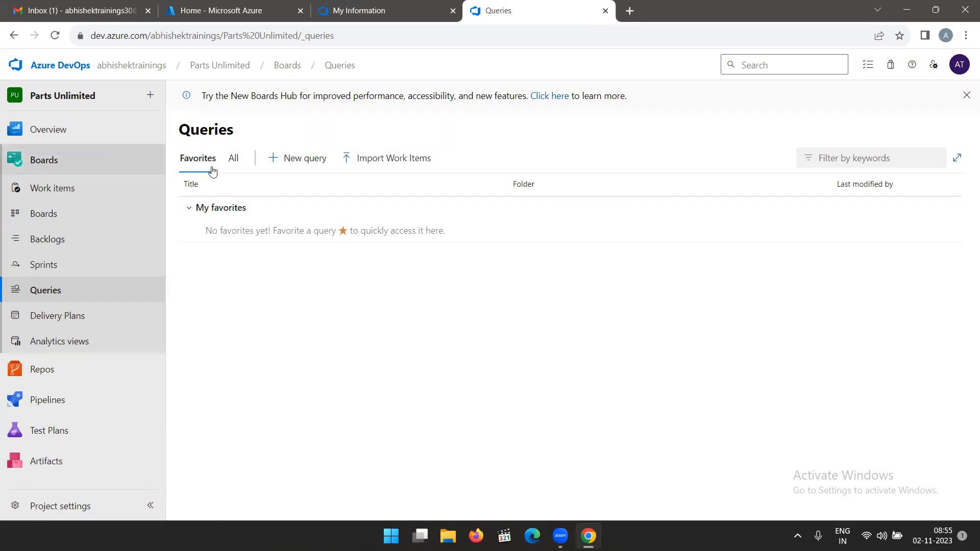
click(292, 159)
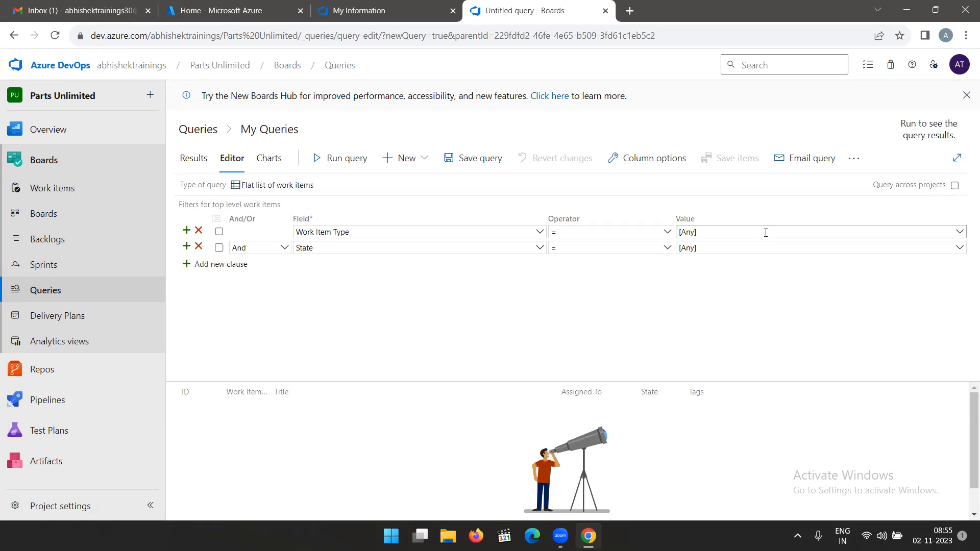
Set the value of the query's Work Item Type clause to Task.
click(959, 234)
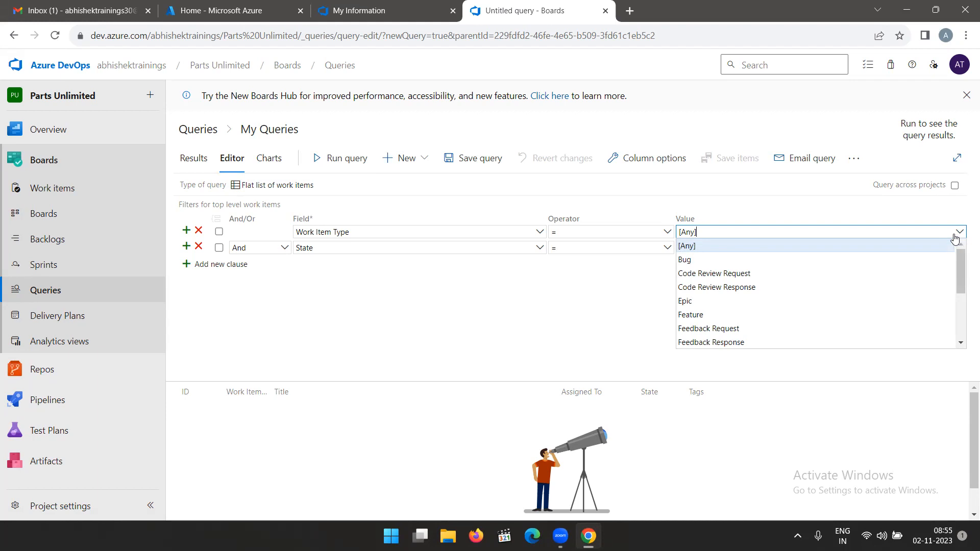
drag(960, 278, 959, 308)
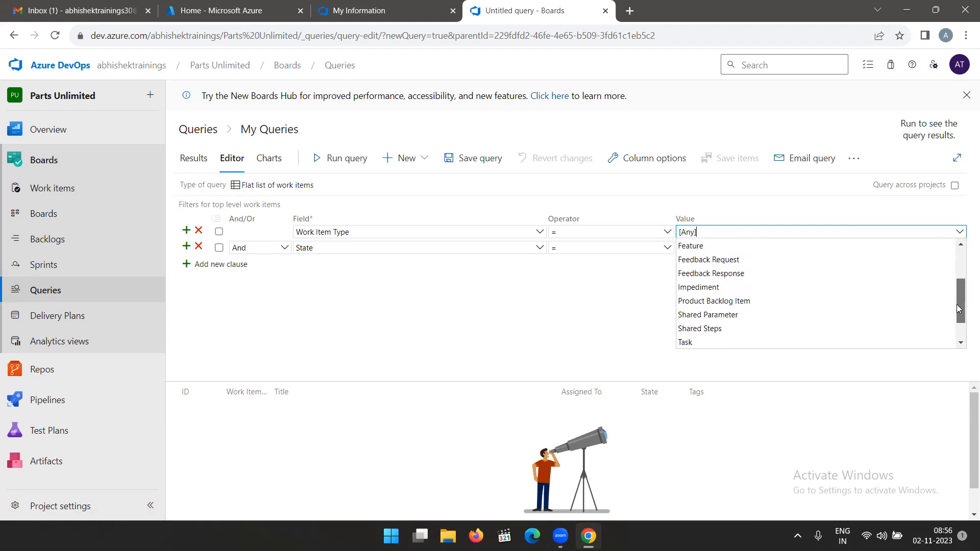
click(699, 342)
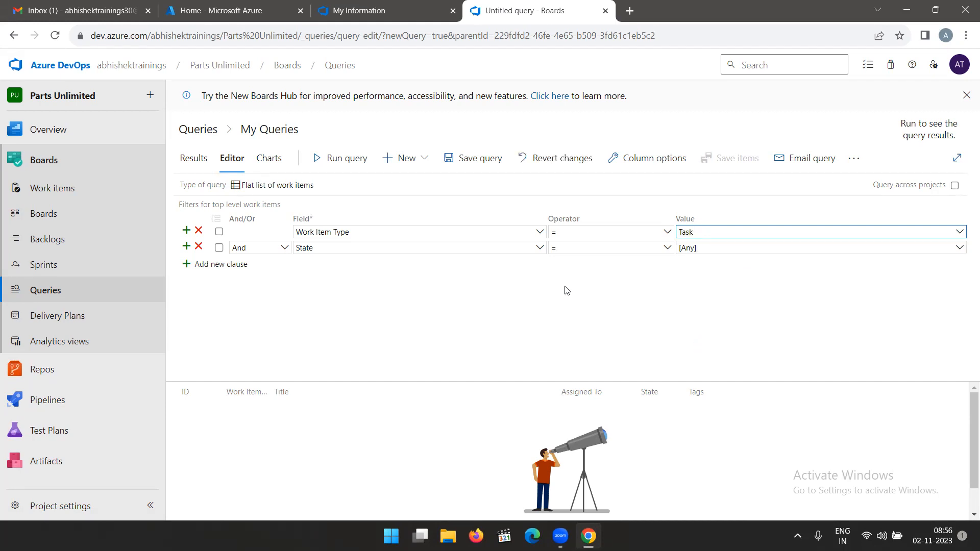
Try Value Area as the field of the query's second clause and view the values it offers.
click(540, 248)
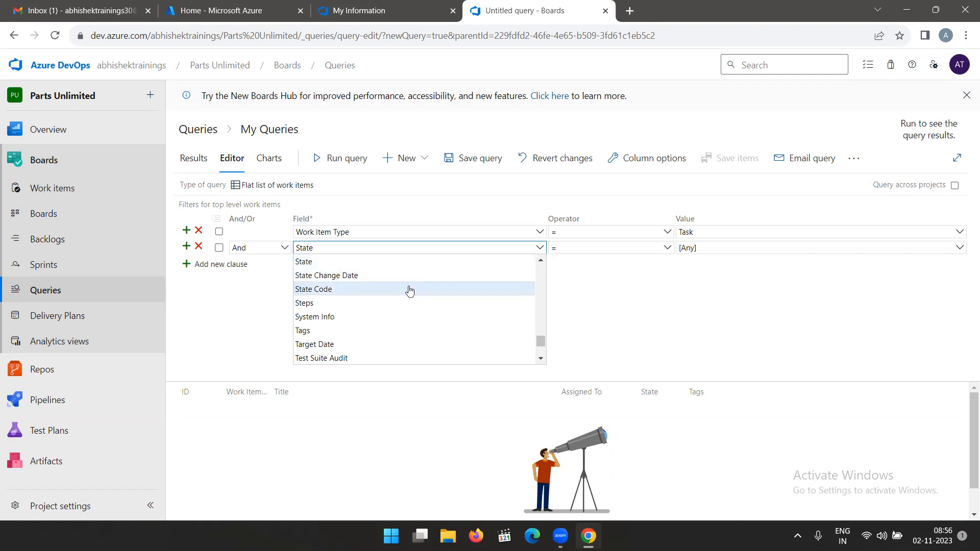
scroll(386, 286, down, 1)
scroll(388, 306, down, 6)
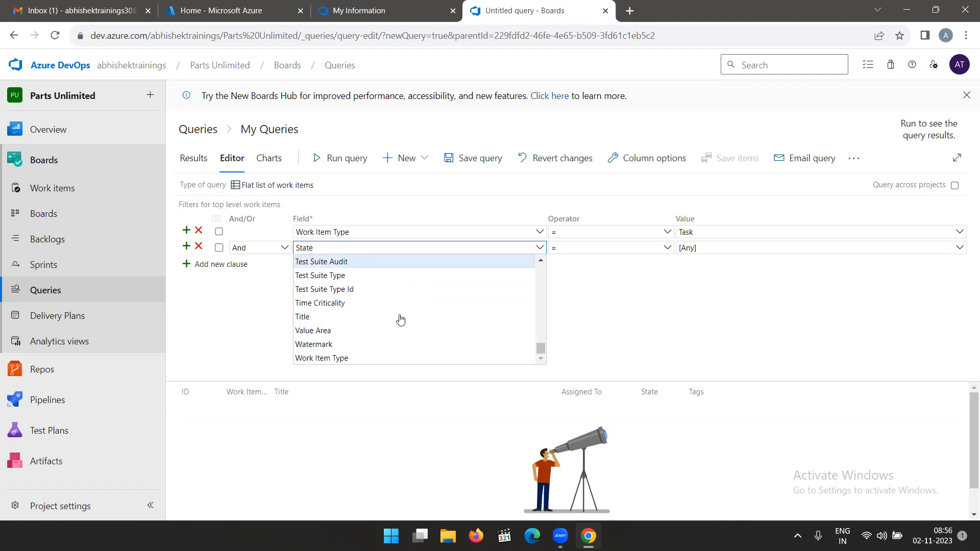
scroll(396, 314, up, 3)
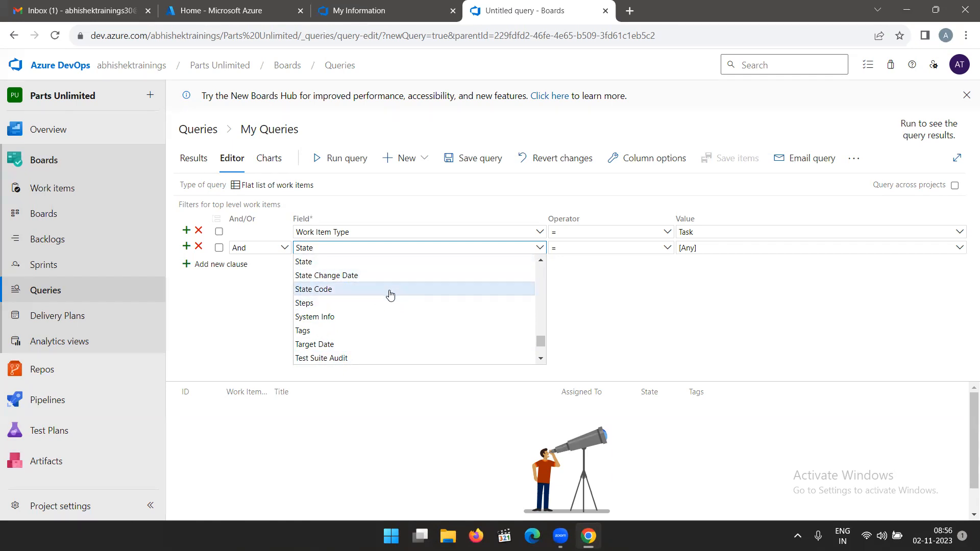
scroll(369, 334, down, 1)
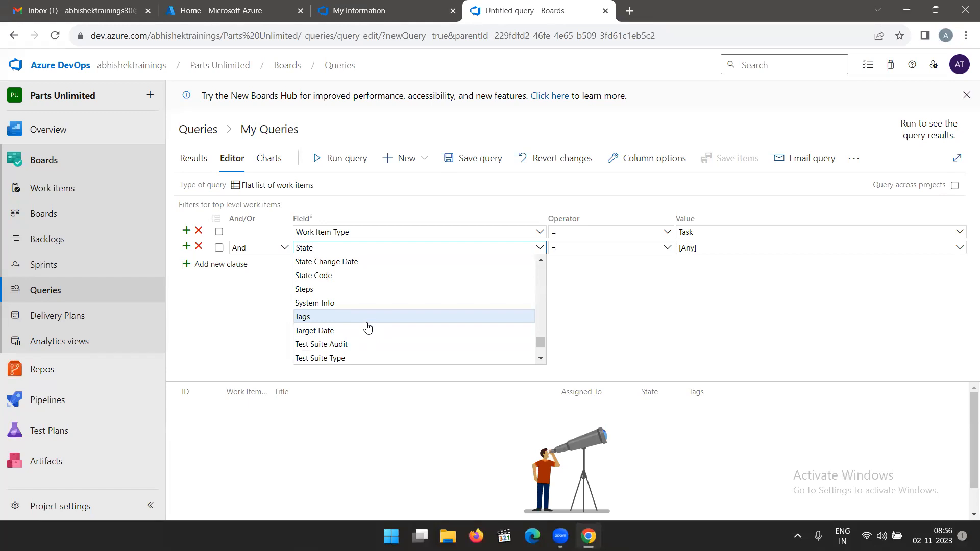
scroll(368, 327, down, 3)
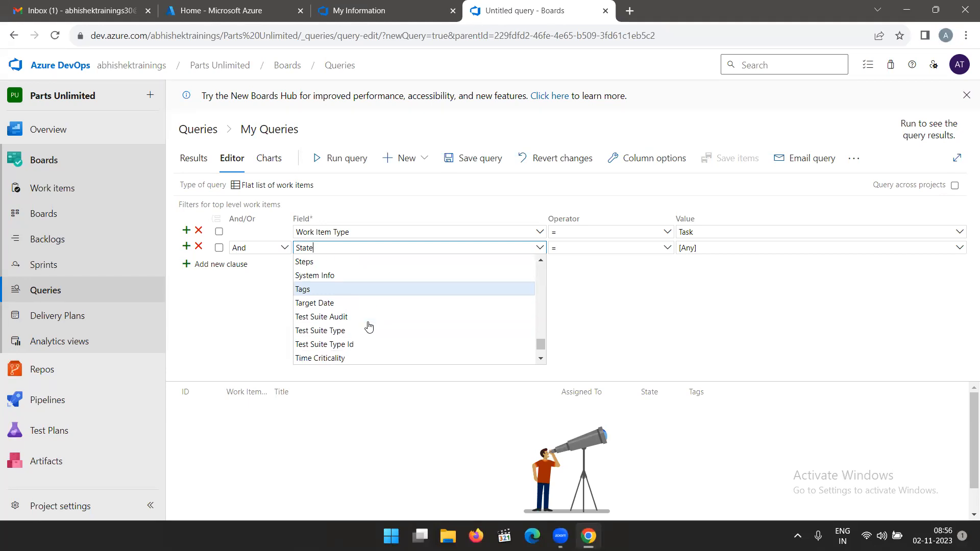
scroll(369, 327, down, 2)
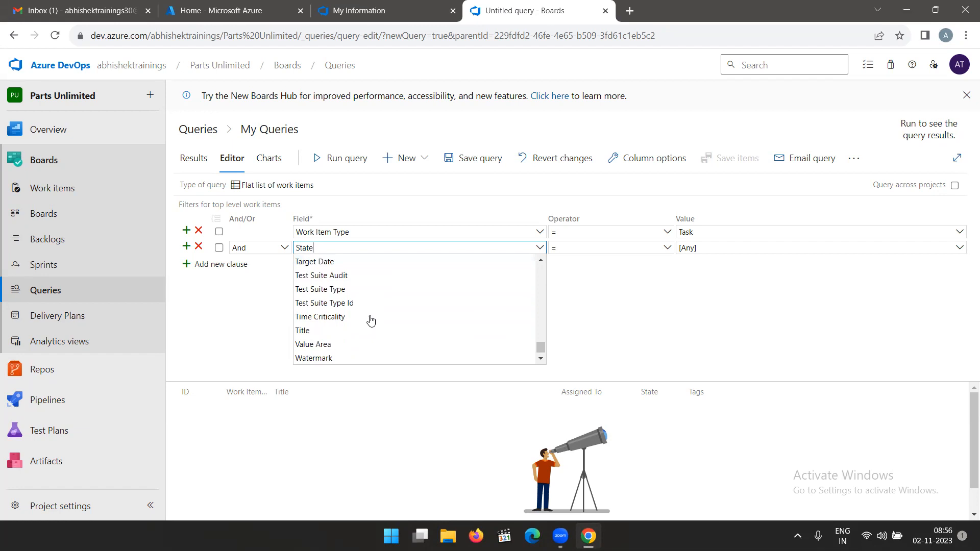
scroll(371, 321, down, 1)
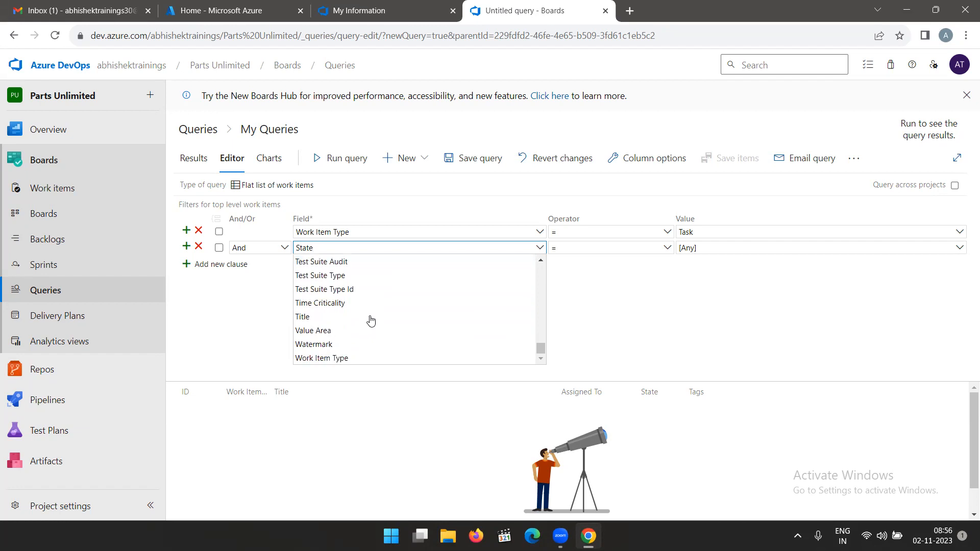
click(345, 330)
click(960, 249)
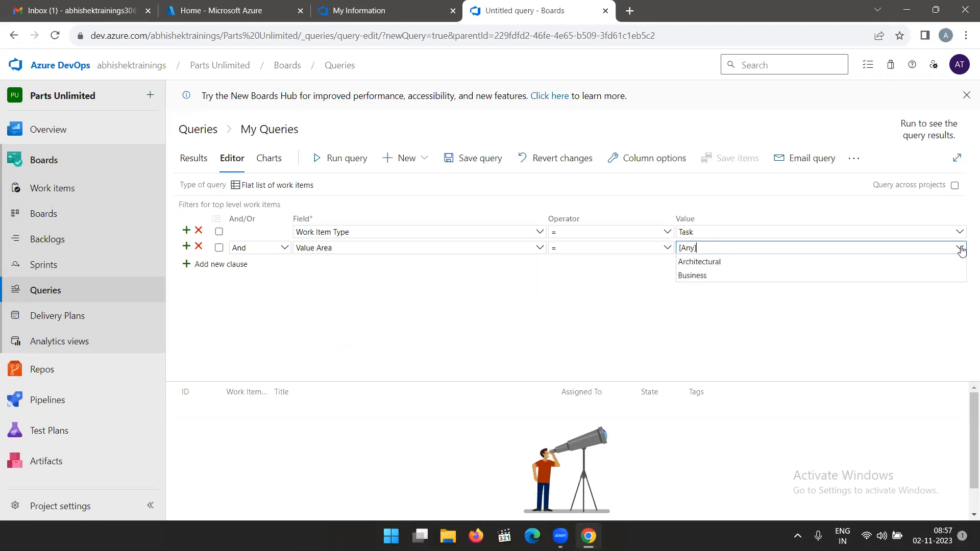
Try Title as the field of the query's second clause and view the operators it offers.
click(539, 248)
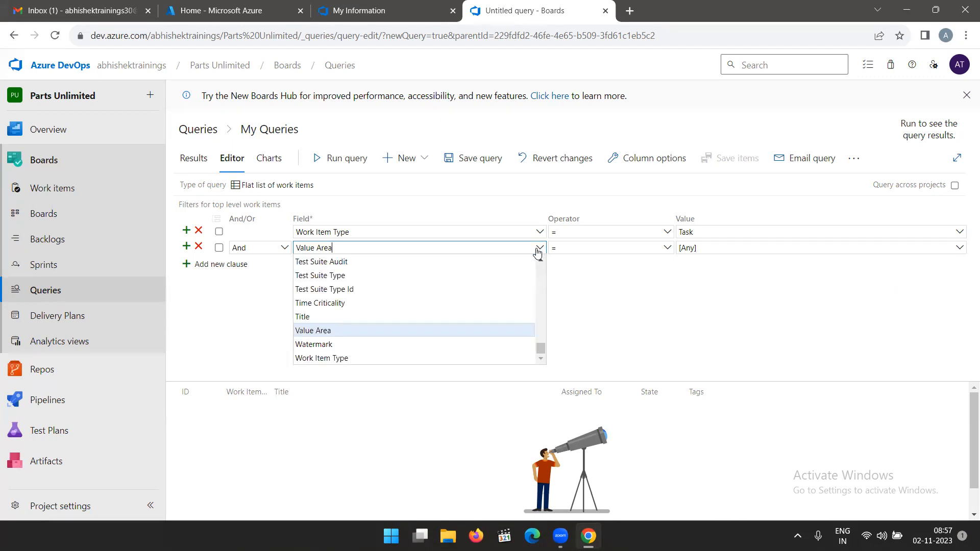
click(363, 325)
click(666, 248)
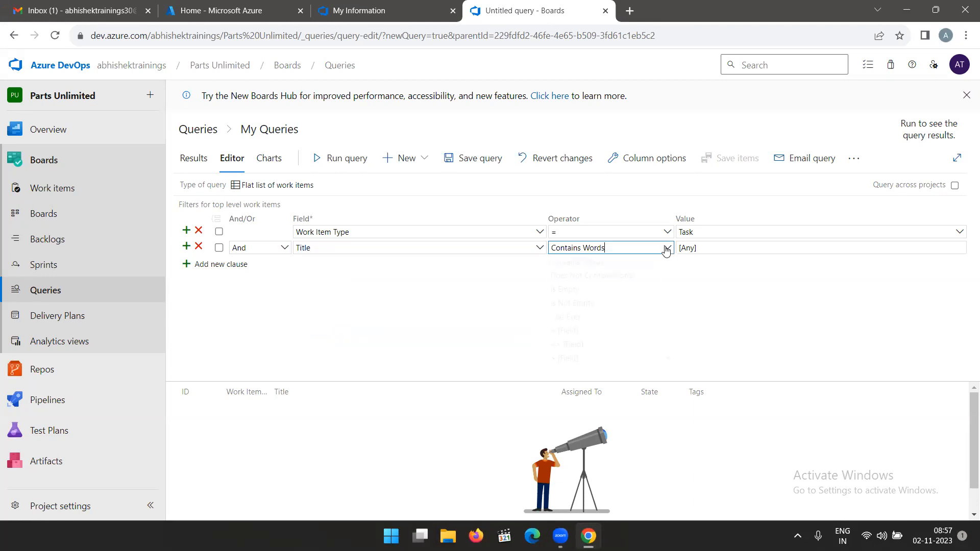
click(428, 292)
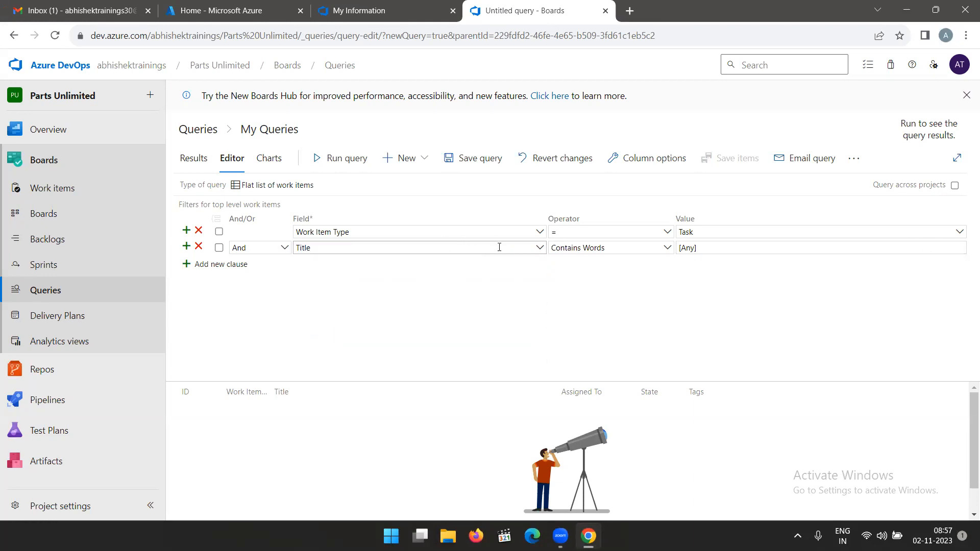
Set the query's second clause to Area Path = Parts Unlimited\PUL-Web.
click(540, 248)
scroll(371, 297, up, 6)
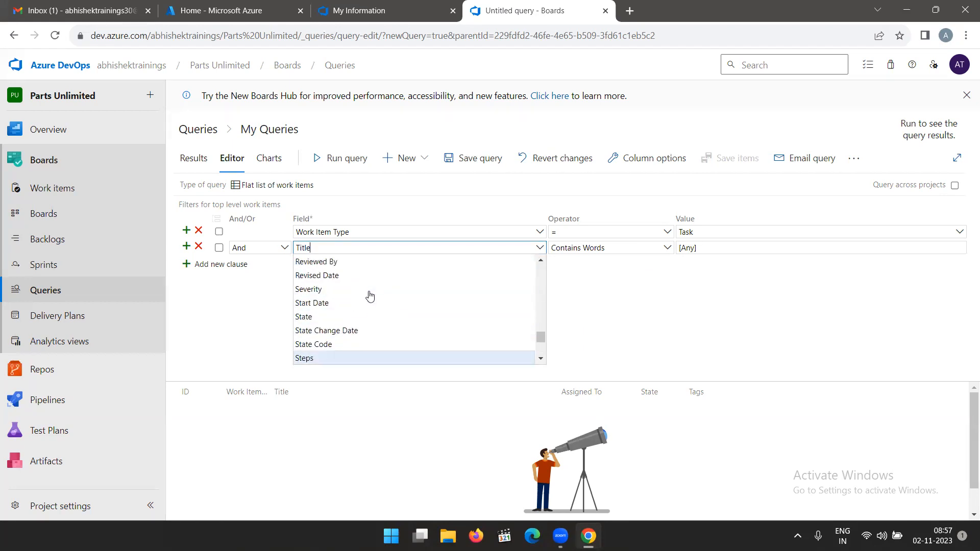
scroll(370, 296, up, 10)
scroll(364, 289, up, 8)
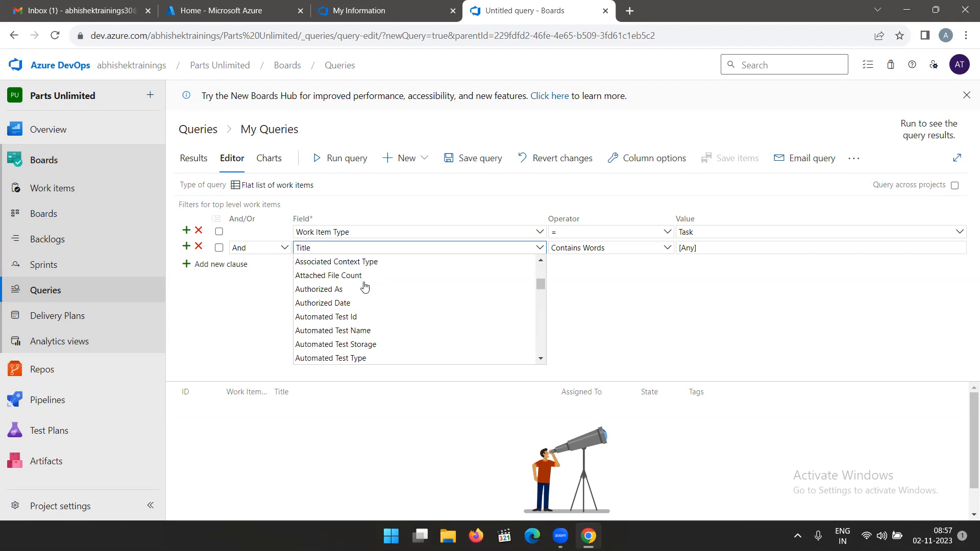
scroll(366, 291, up, 4)
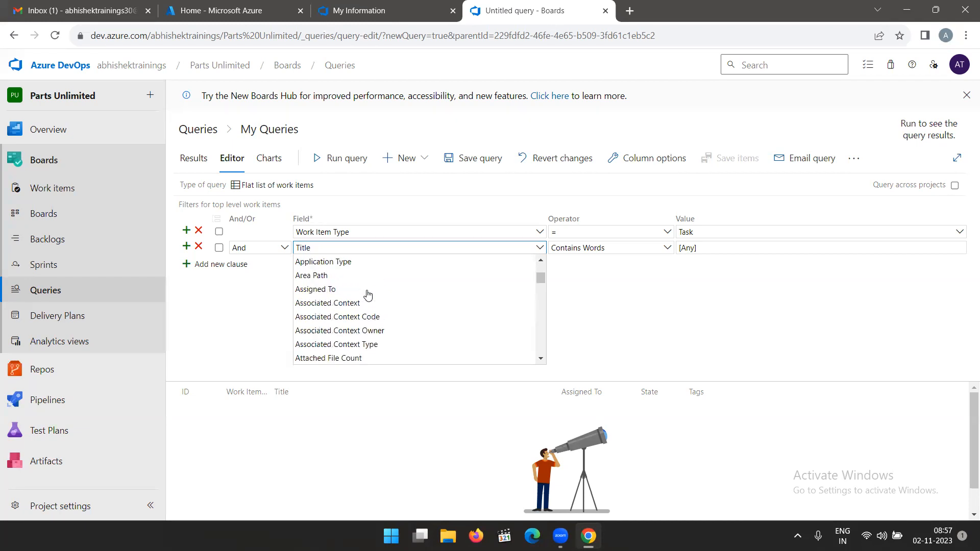
scroll(367, 295, down, 1)
click(339, 318)
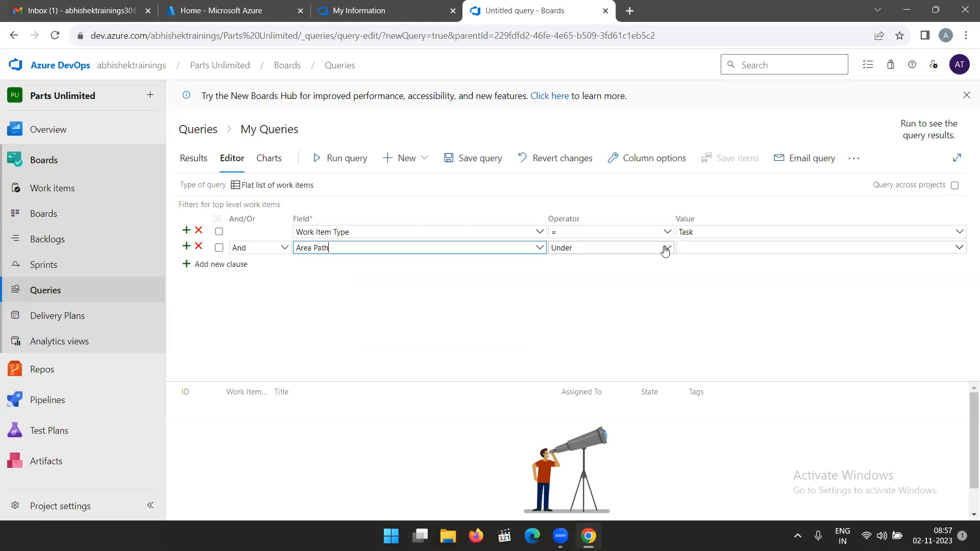
click(665, 249)
click(580, 291)
click(959, 248)
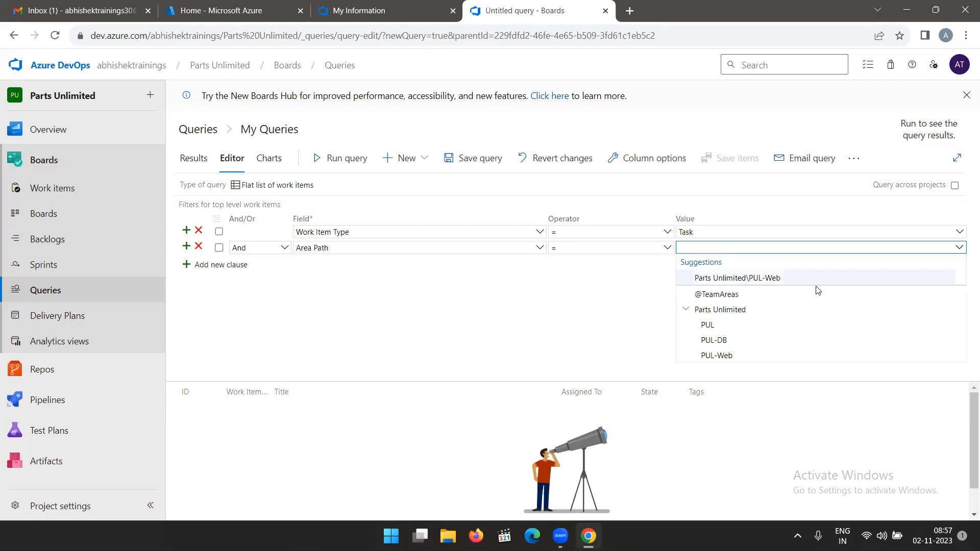
click(762, 280)
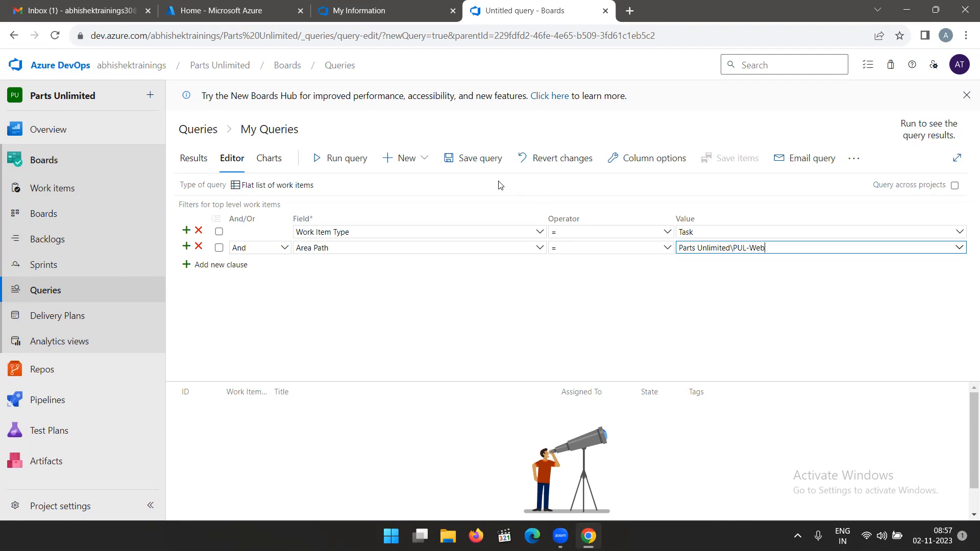
Save the query as "Web tasks" in the Shared Queries folder.
click(480, 159)
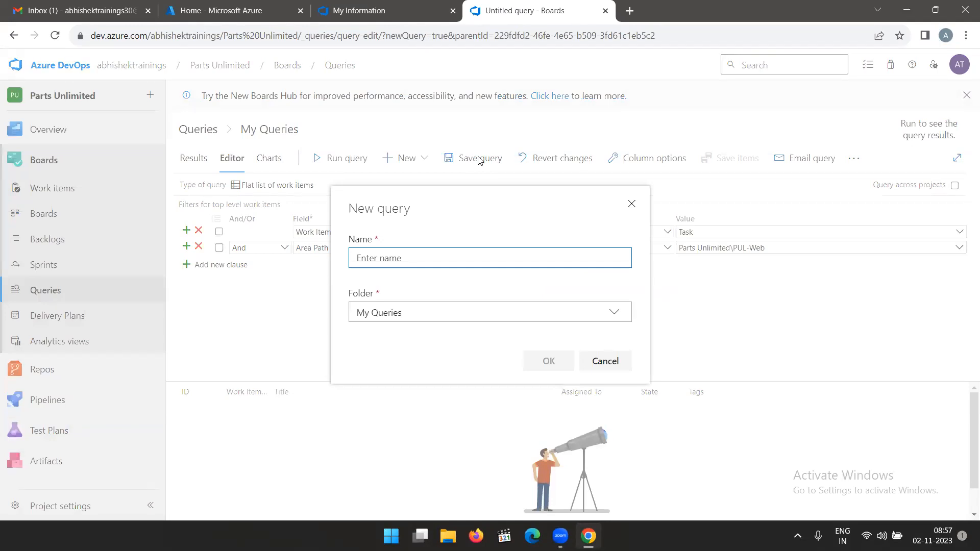
text(we)
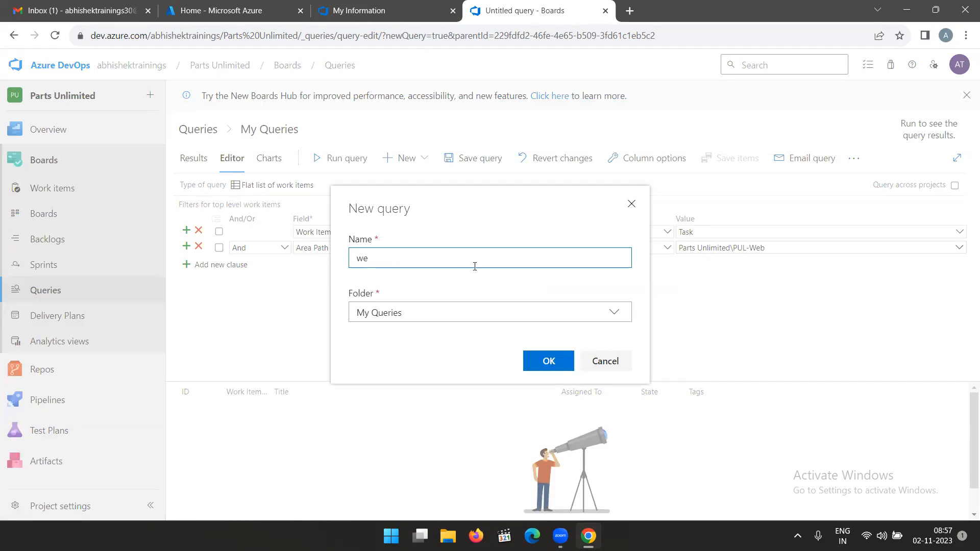
key(BackSpace)
key(BackSpace)
text(Web tasks)
click(614, 313)
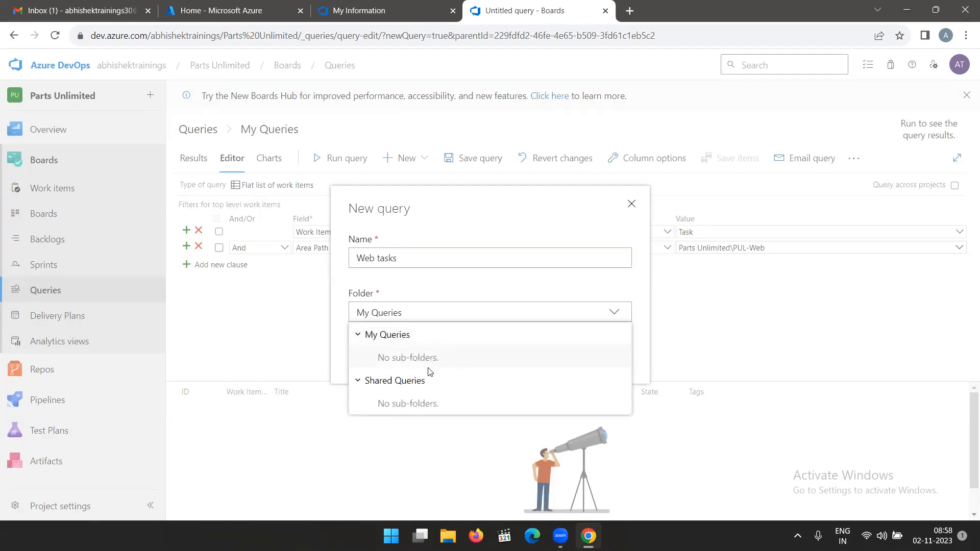
click(425, 381)
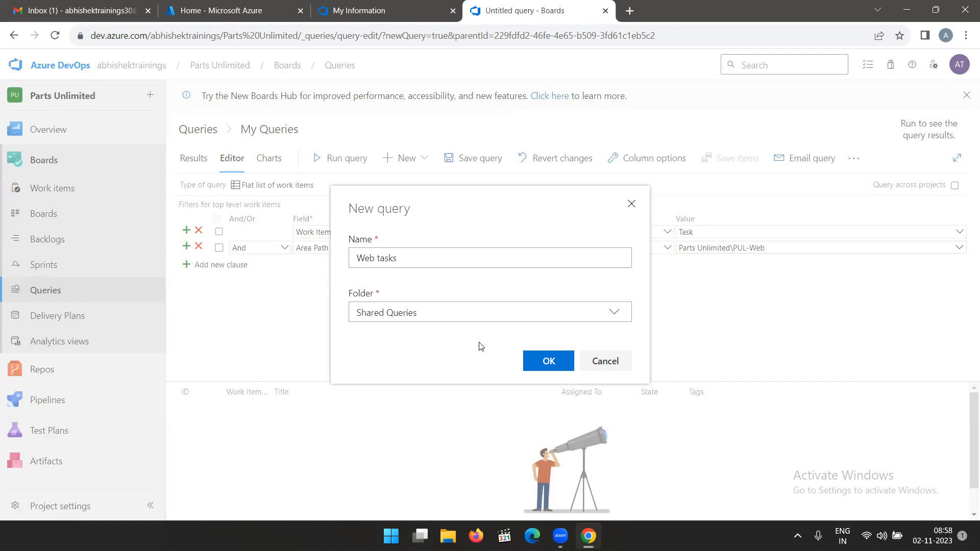
click(550, 362)
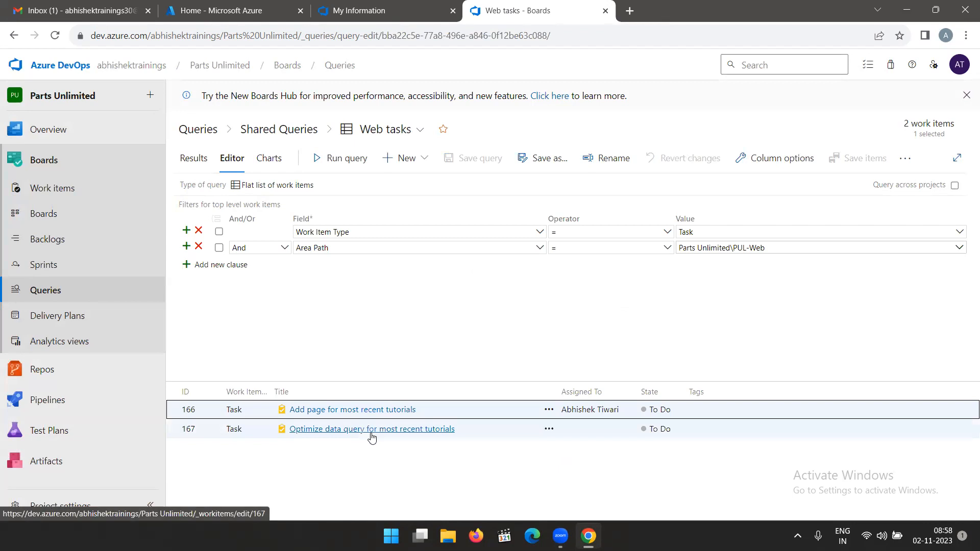
Start a new pie chart for the Web tasks query and name it "Web tasks - By assignment".
click(269, 159)
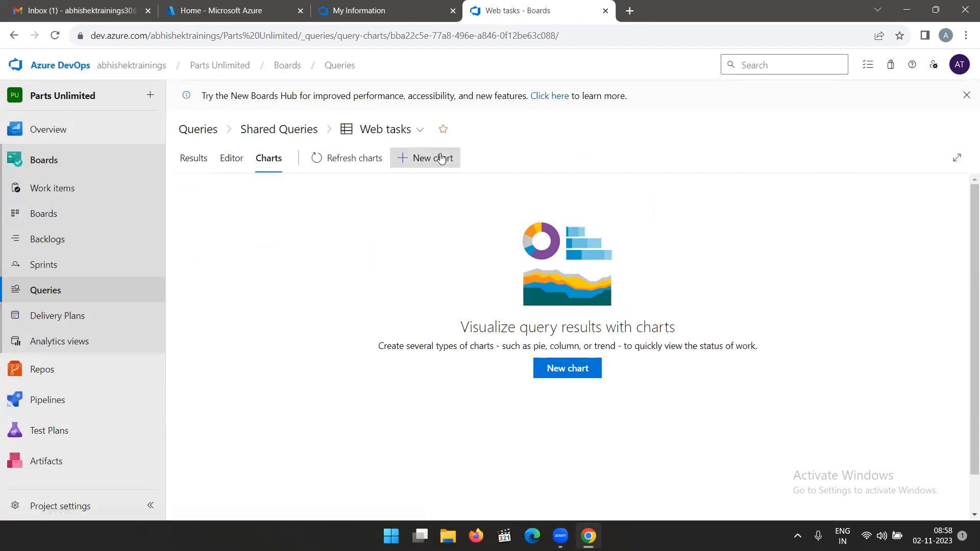
click(418, 159)
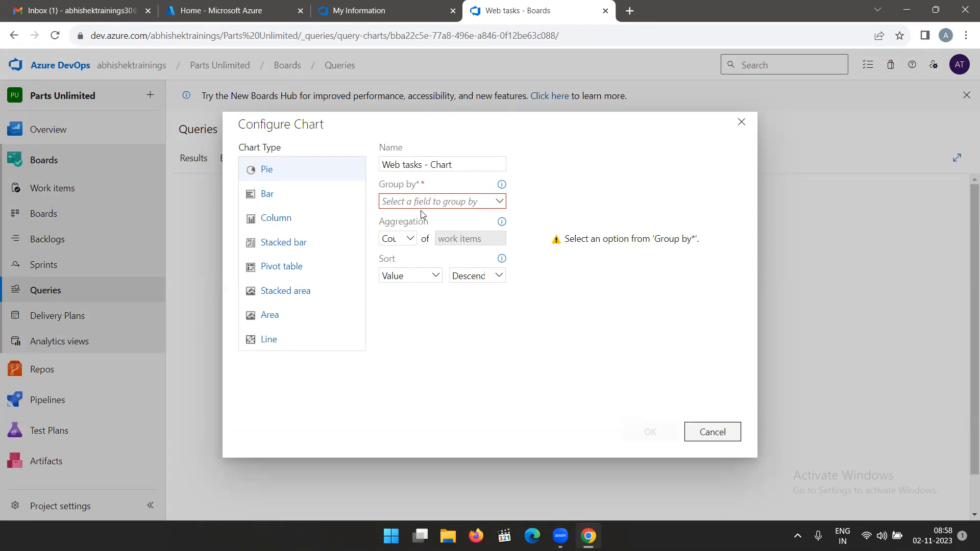
click(741, 122)
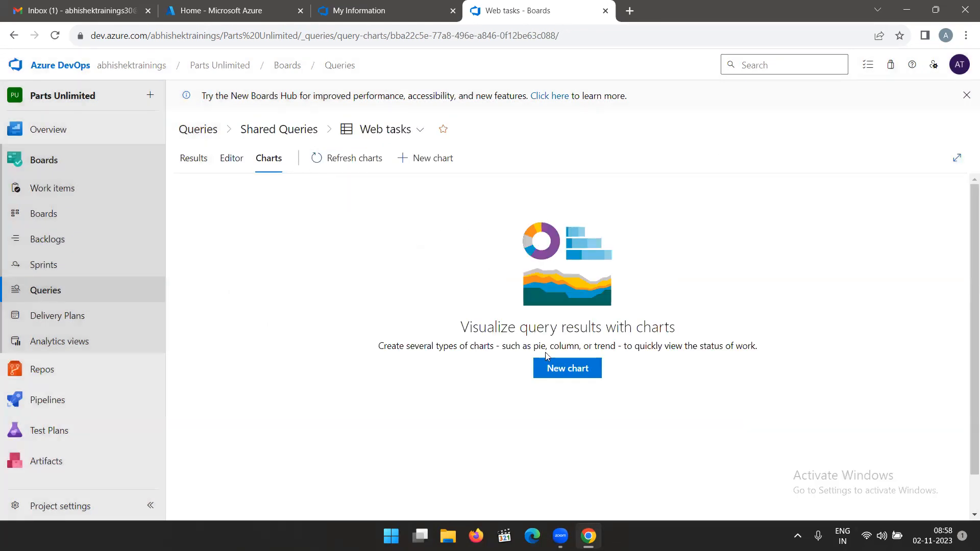
click(573, 369)
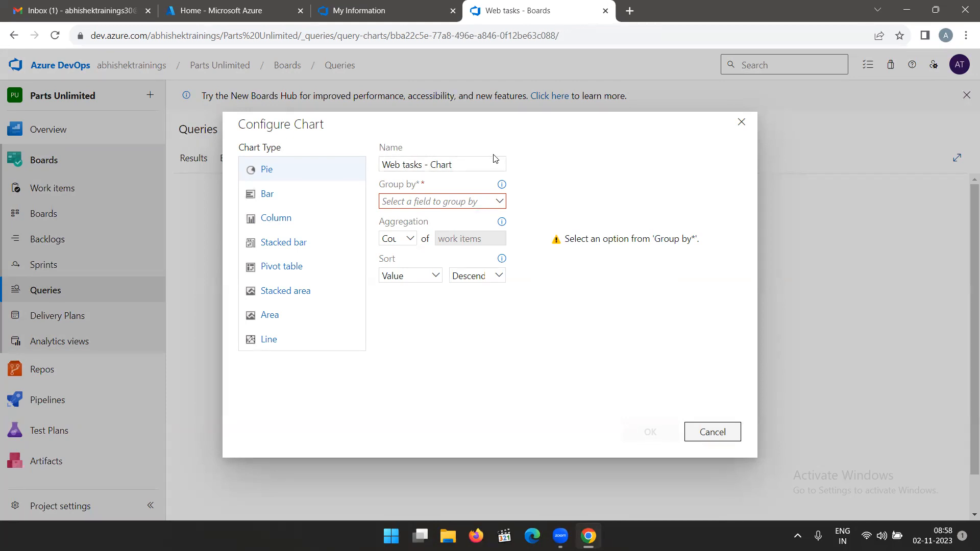
click(479, 163)
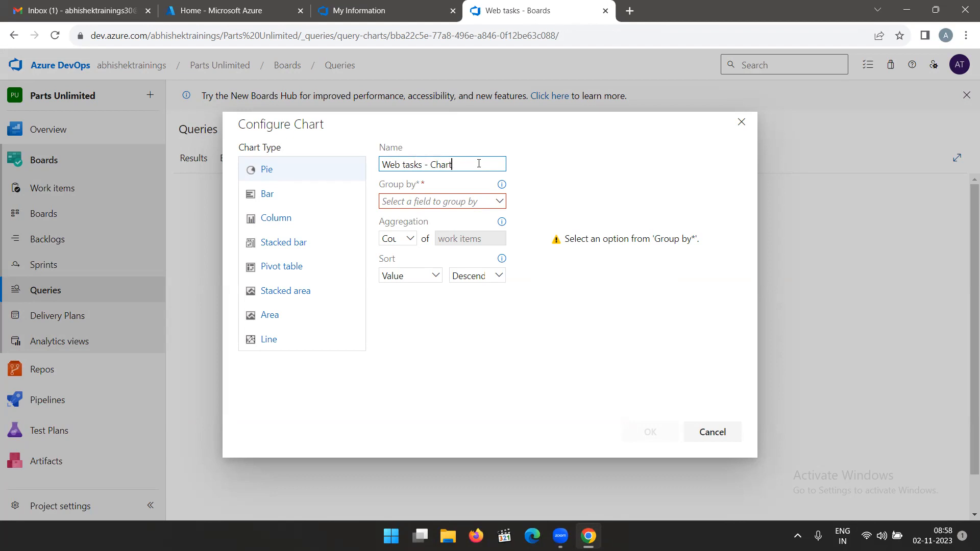
key(BackSpace)
key(BackSpace)
key(BackSpace)
key(BackSpace)
key(BackSpace)
text(By assignment)
Group the pie chart by Assigned To and save it.
click(497, 203)
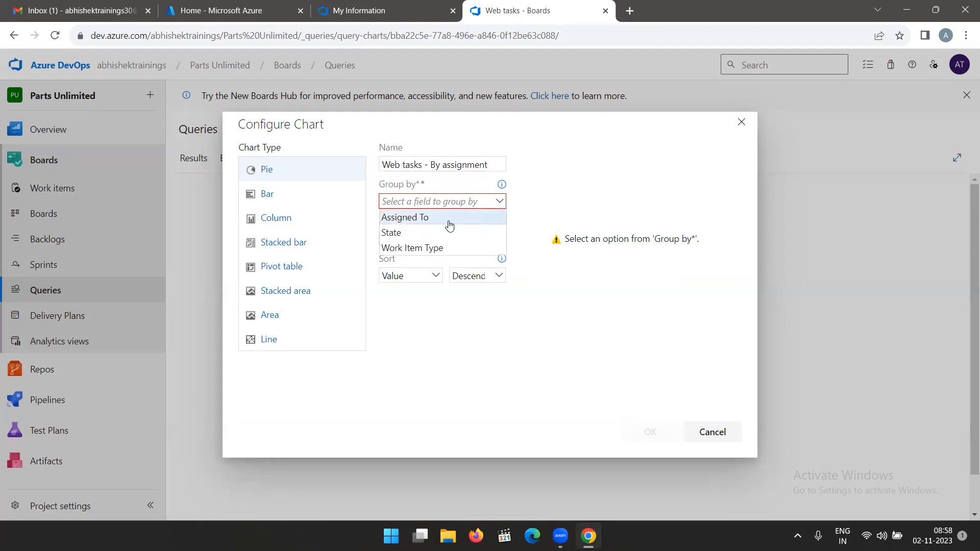
click(449, 225)
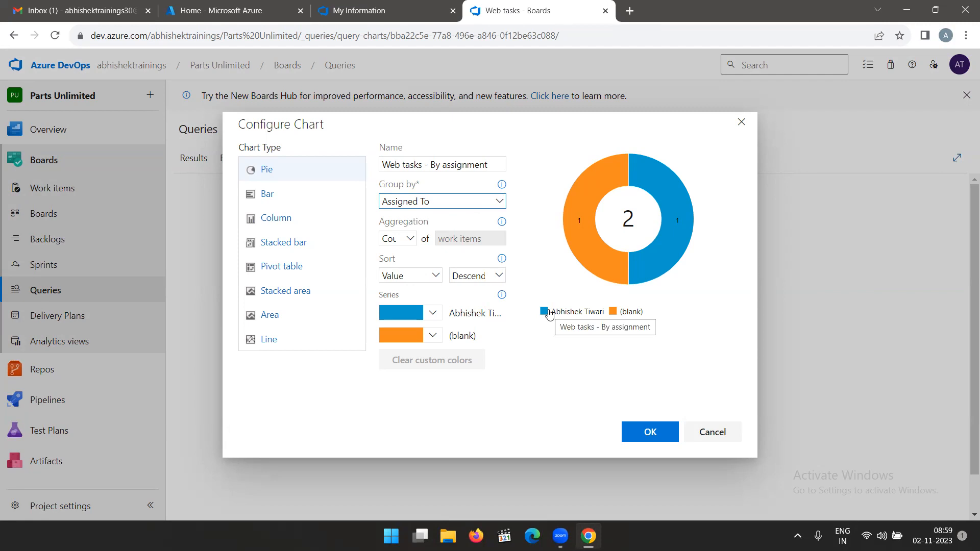
click(651, 432)
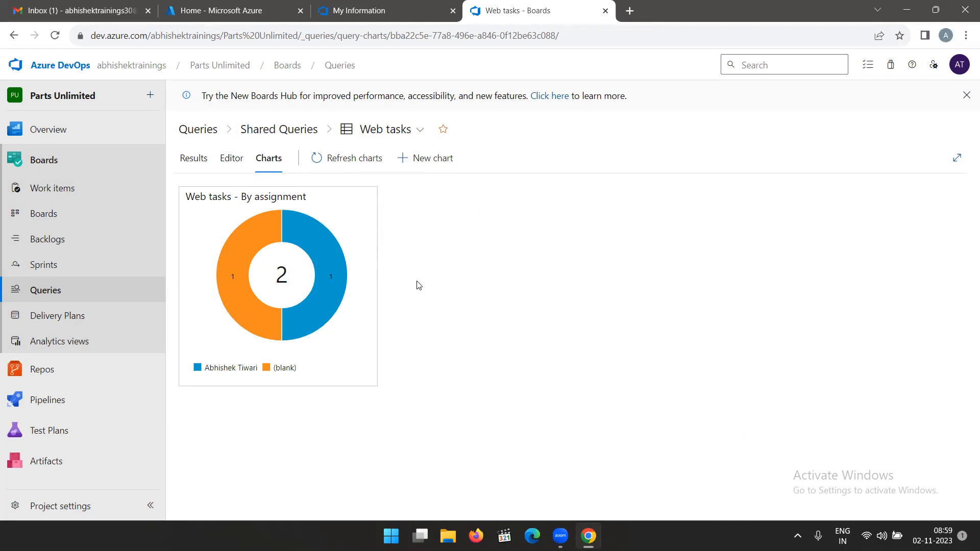
Add the "Web tasks - By assignment" chart to the Product training dashboard.
mouse_move(352, 258)
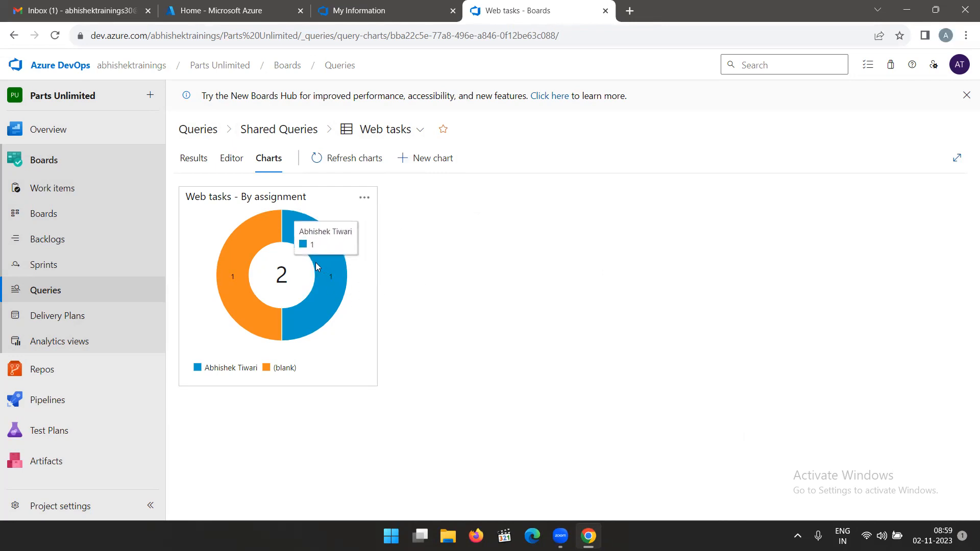
mouse_move(279, 314)
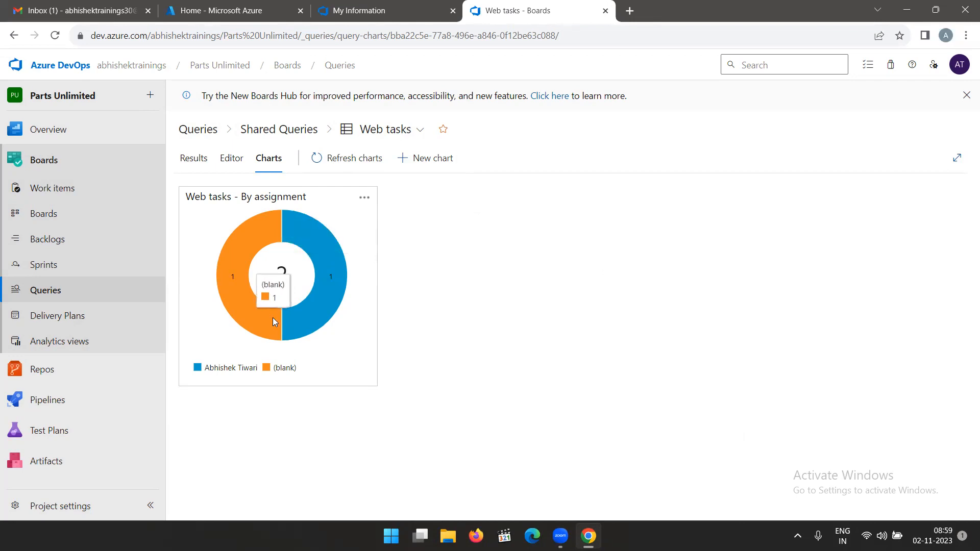
mouse_move(240, 306)
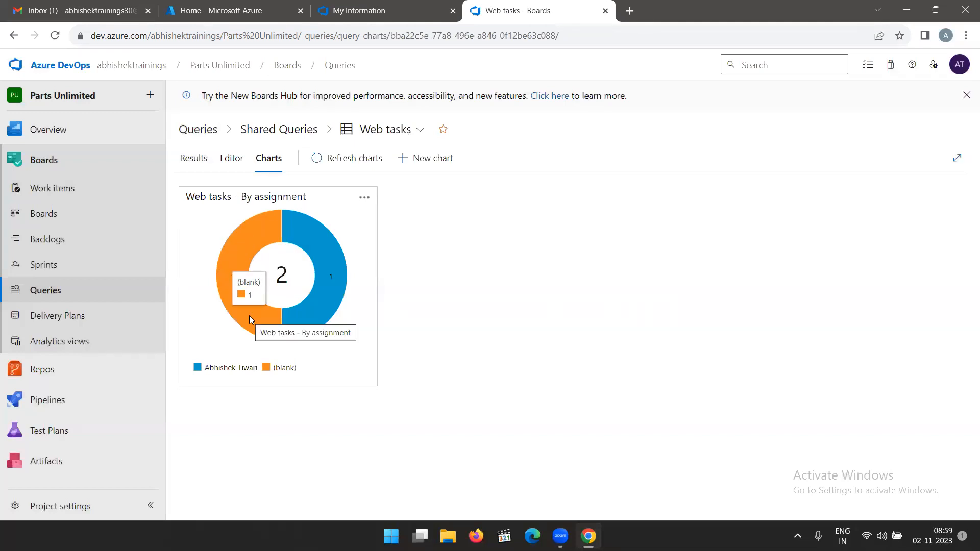
mouse_move(333, 288)
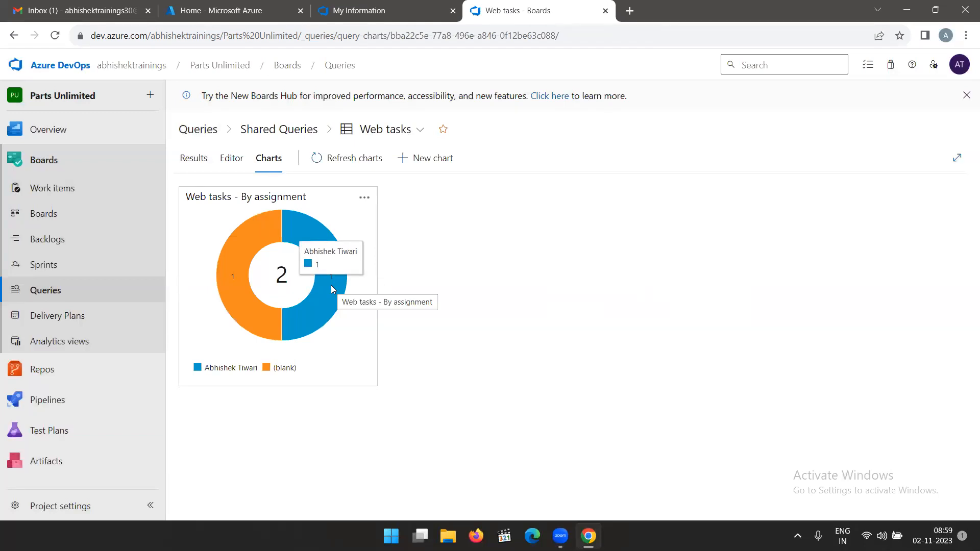
click(365, 199)
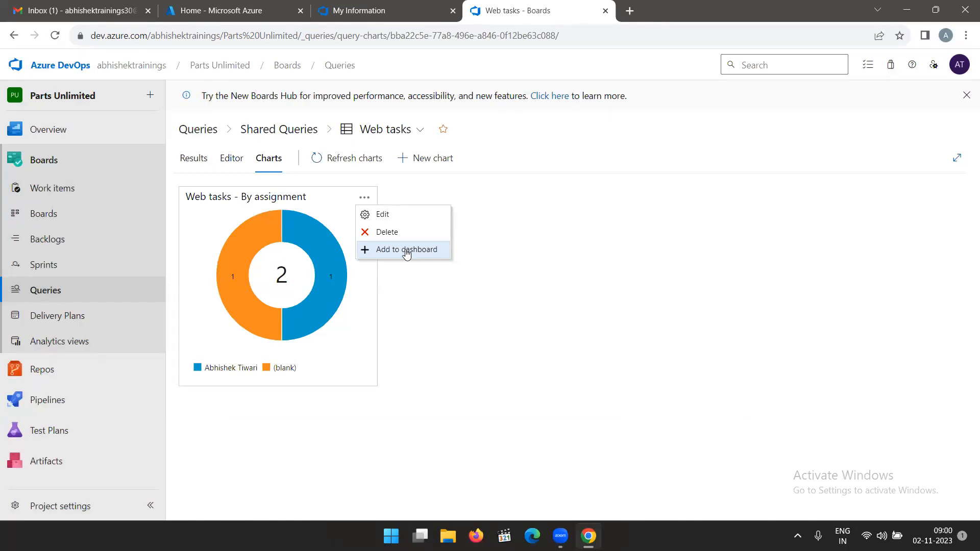
click(406, 249)
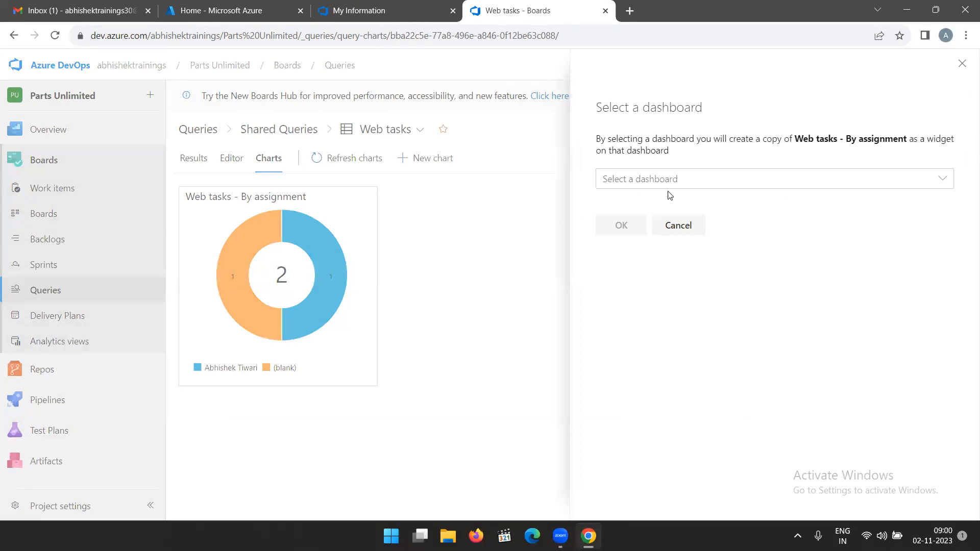
click(673, 184)
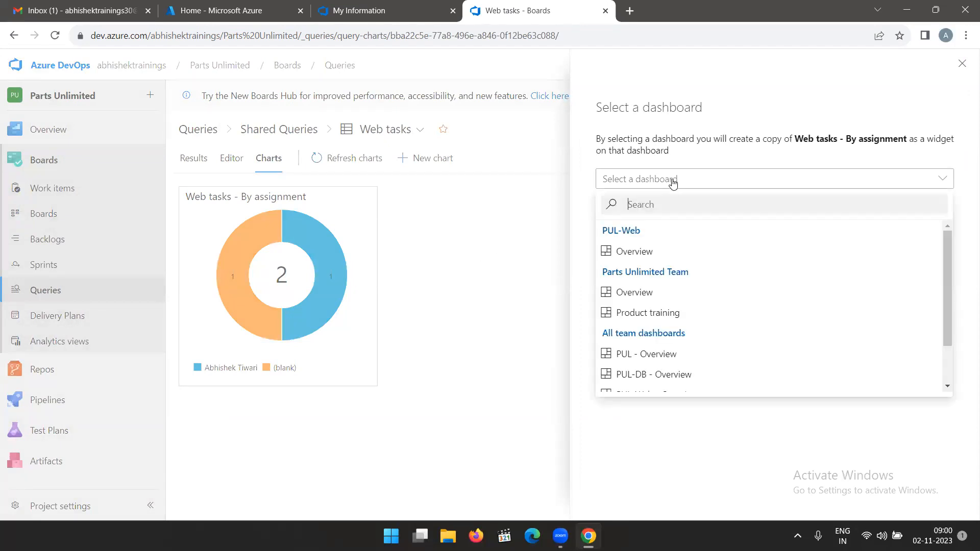
click(674, 314)
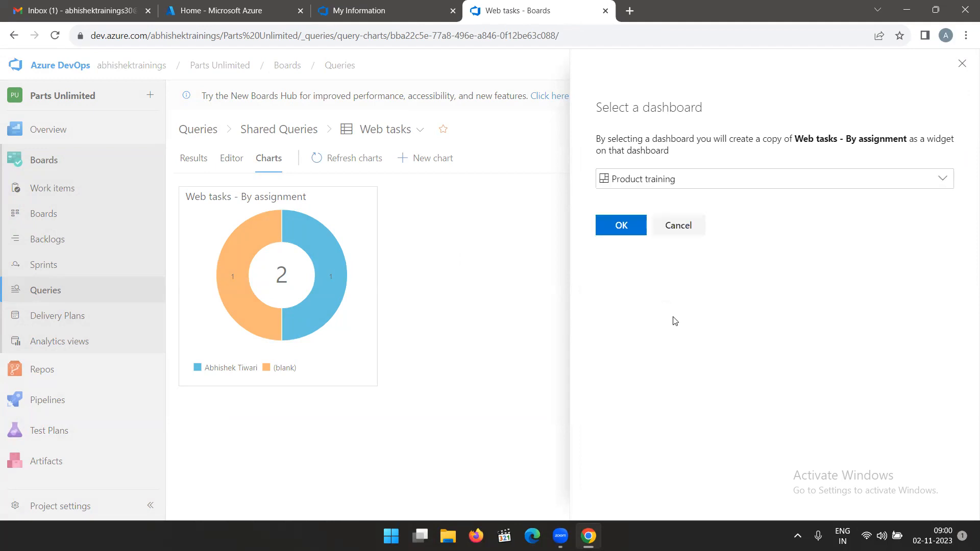
click(630, 227)
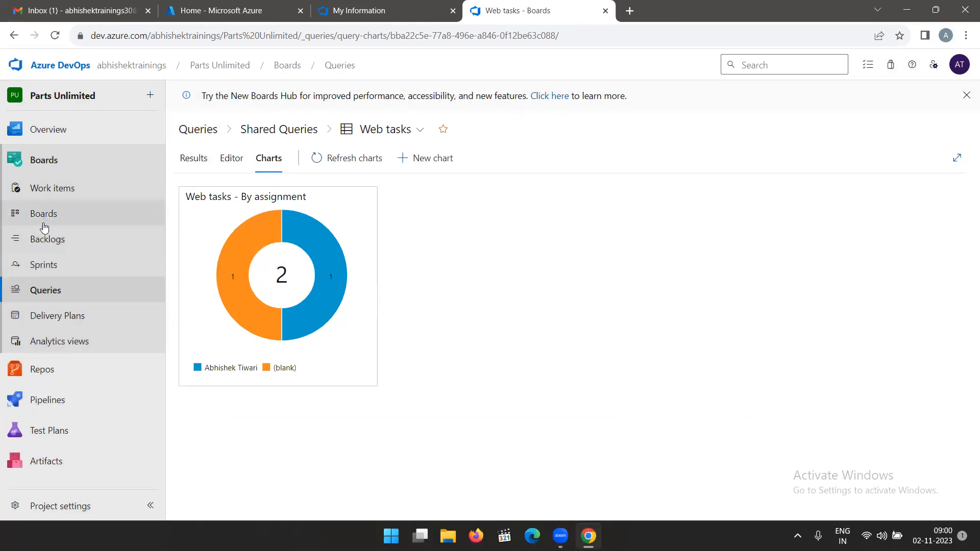
Open the project's Product training dashboard and examine the segments of the added Web tasks chart.
click(64, 132)
click(59, 184)
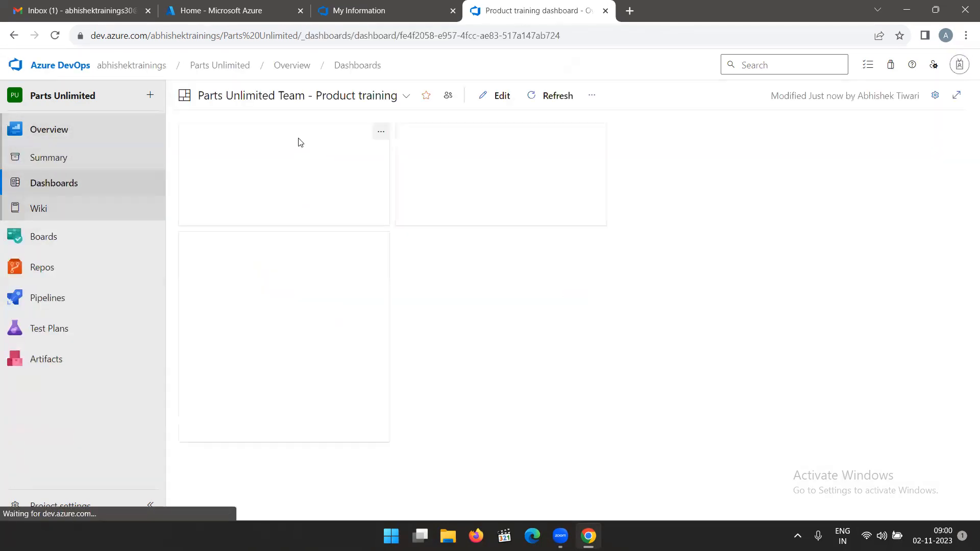
mouse_move(280, 282)
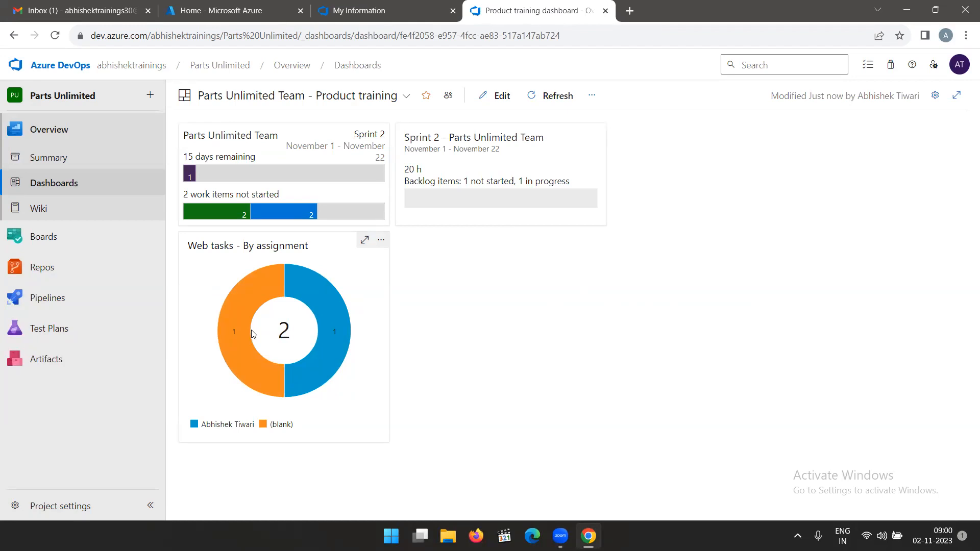
mouse_move(221, 336)
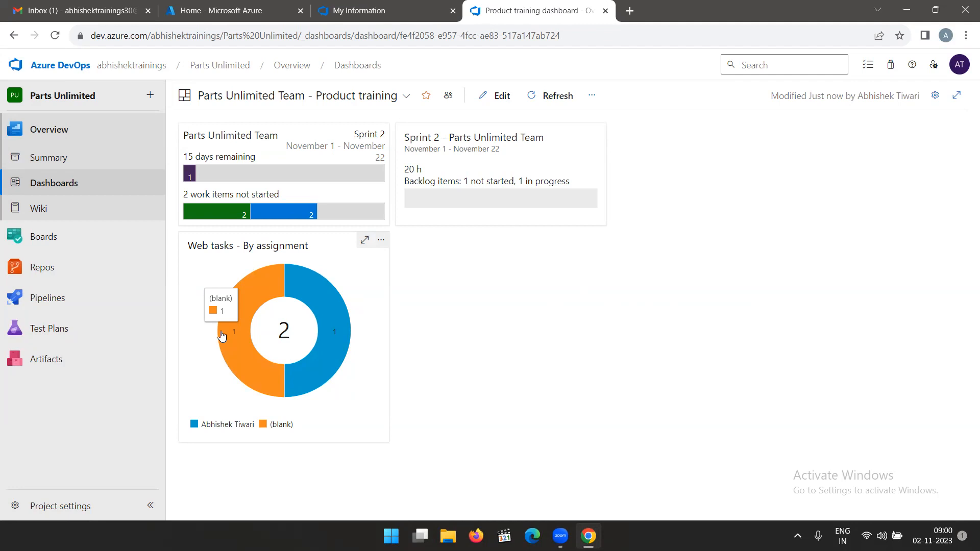
Leave the project and open the list of Boards processes in the organization settings.
click(46, 66)
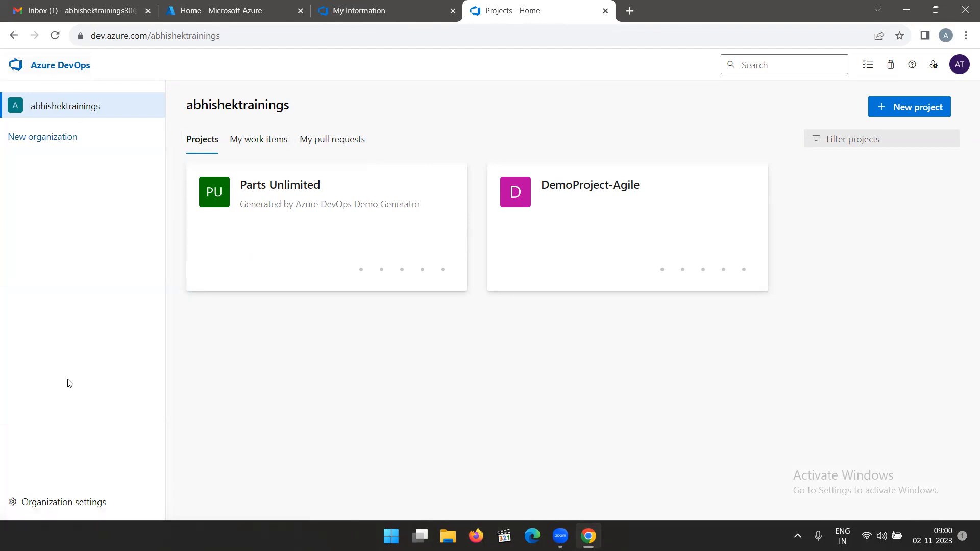
click(69, 502)
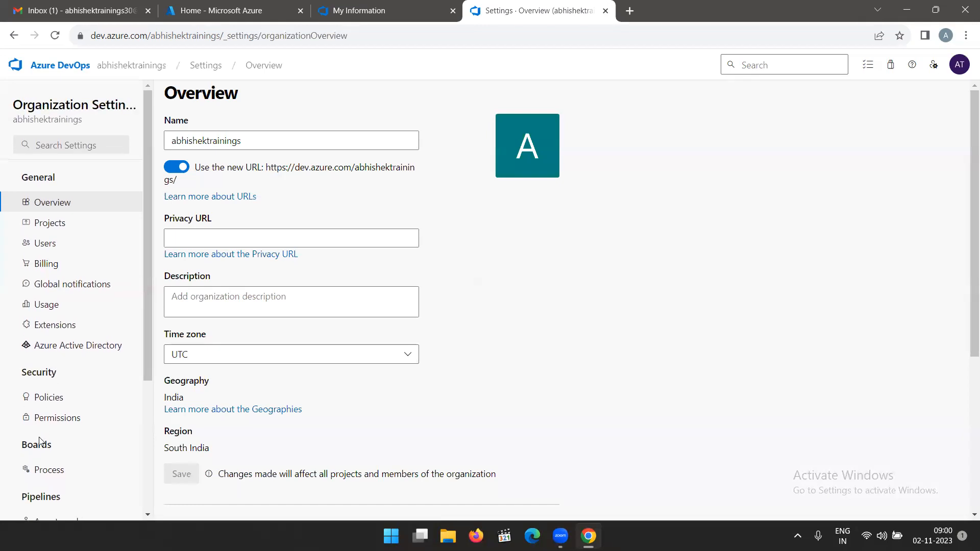
click(48, 469)
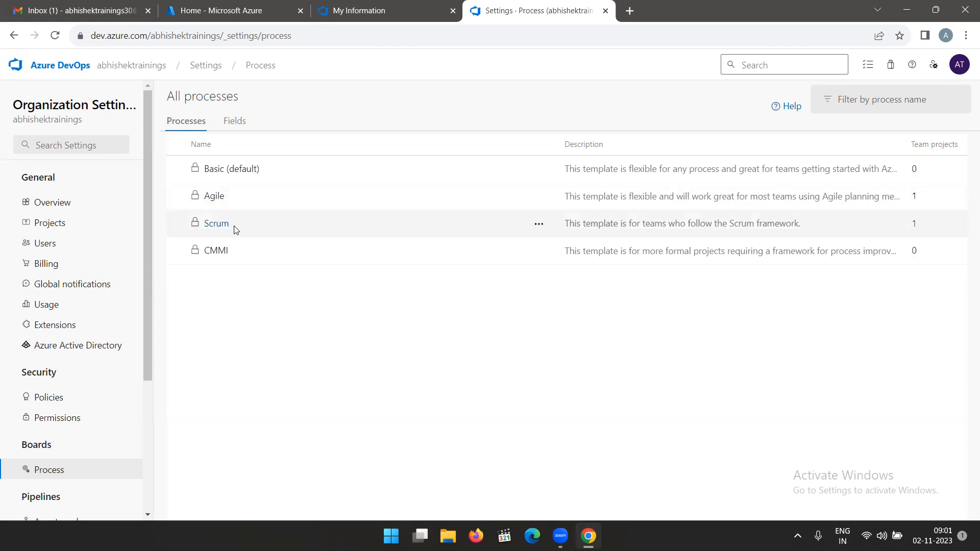
Create an inherited process from Scrum named "Customized Scrum".
click(539, 226)
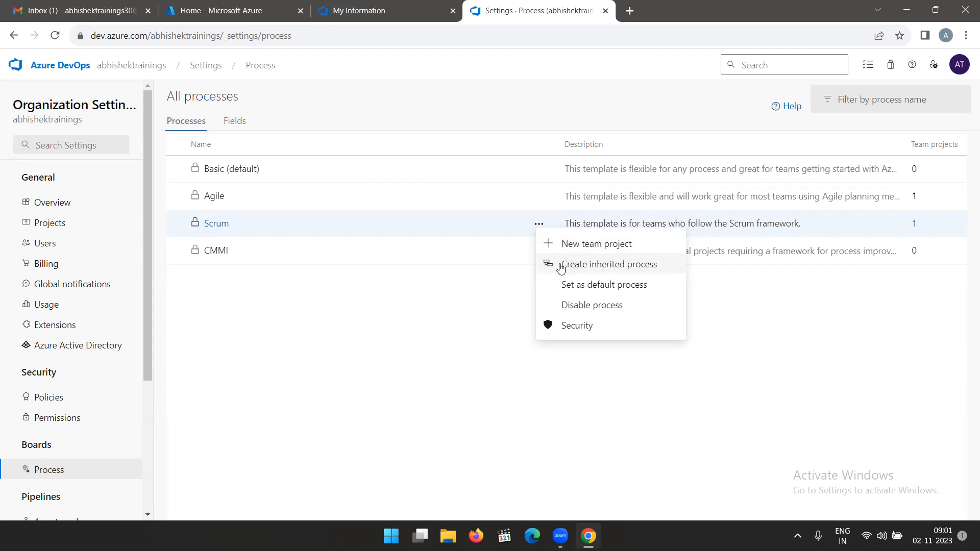
click(588, 267)
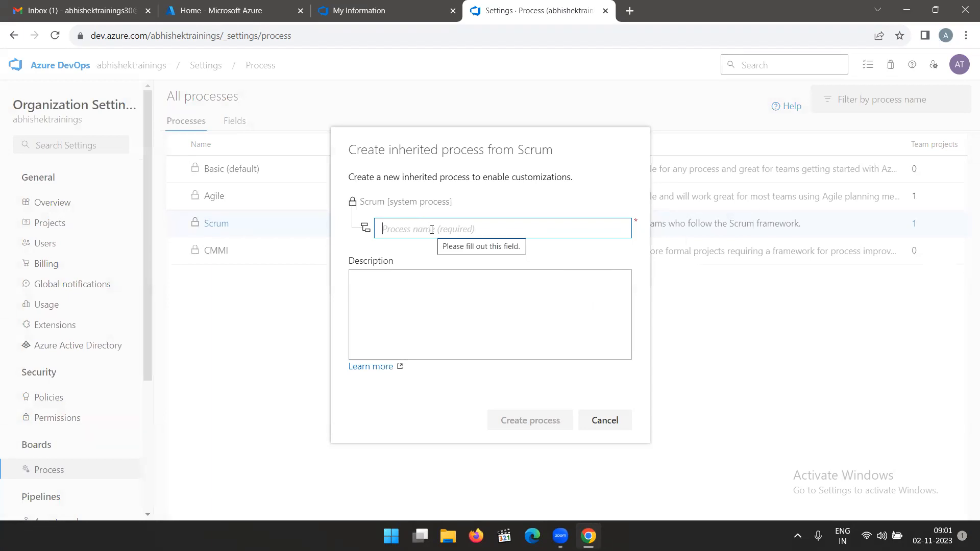
text(Cus)
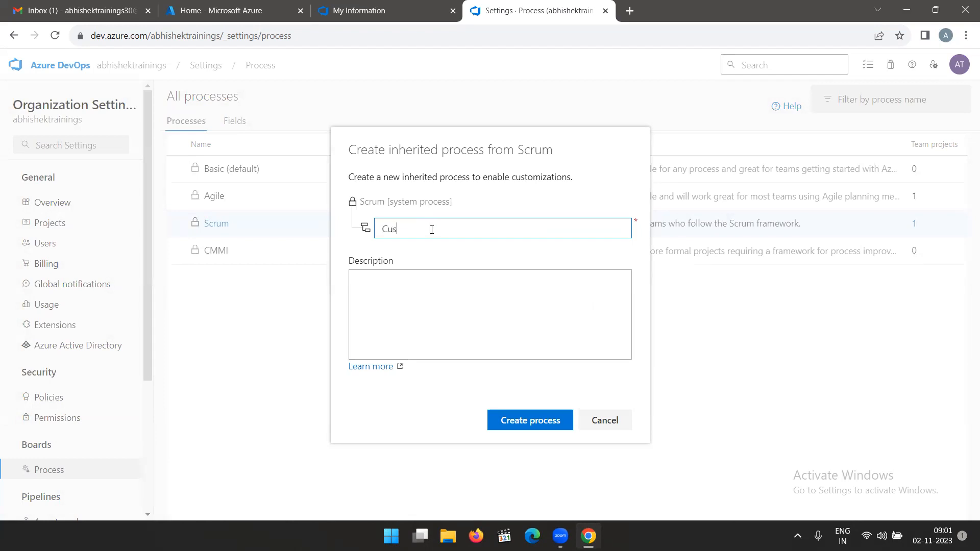
text(tomized Scrum)
click(527, 423)
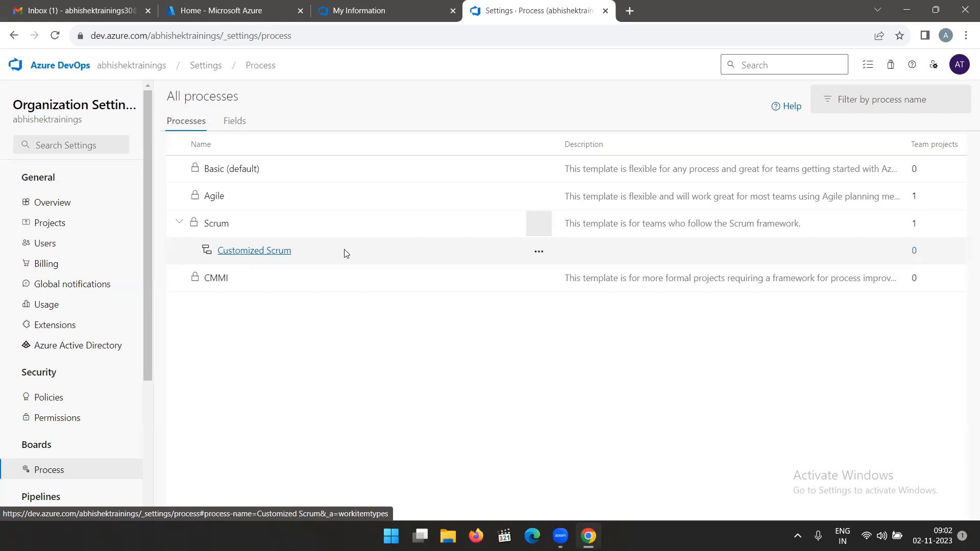
Open the layout of the Product Backlog Item work item type in the Customized Scrum process.
click(539, 252)
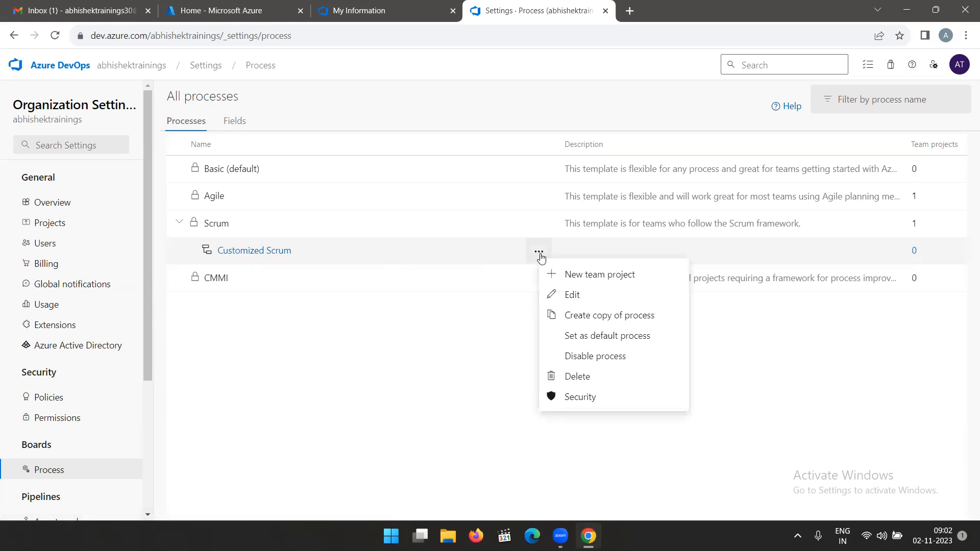
click(244, 251)
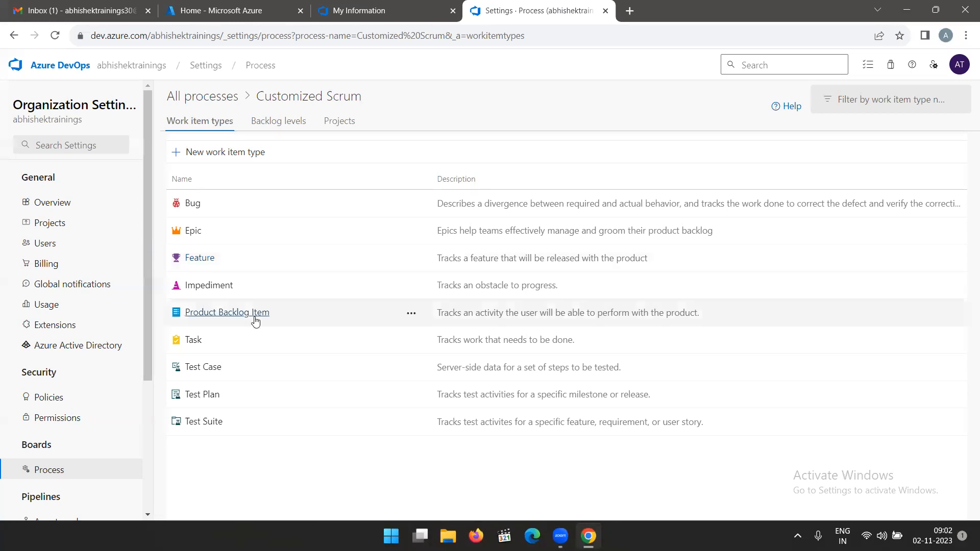
click(231, 314)
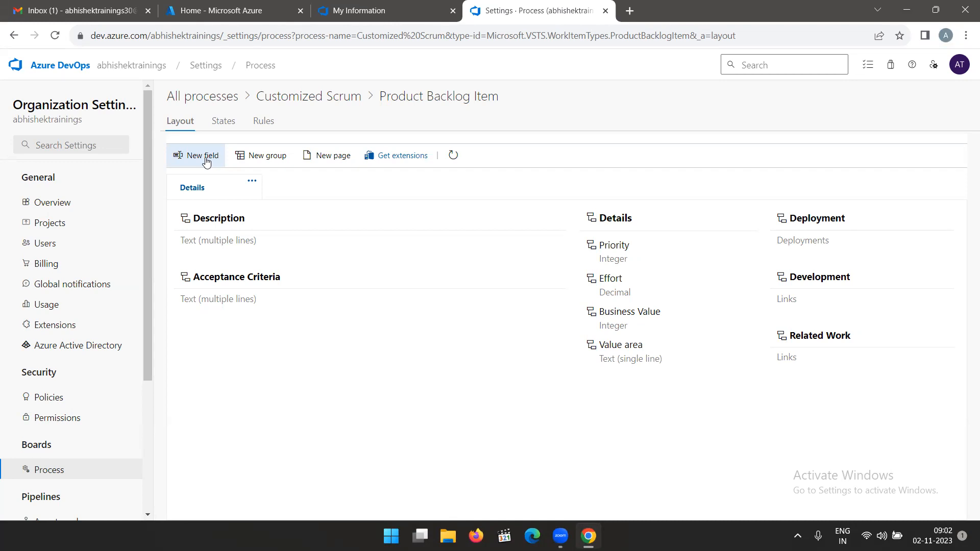
Define a new Product Backlog Item field named "PUL Ticket ID" and shorten its form label to "Ticket ID".
click(206, 161)
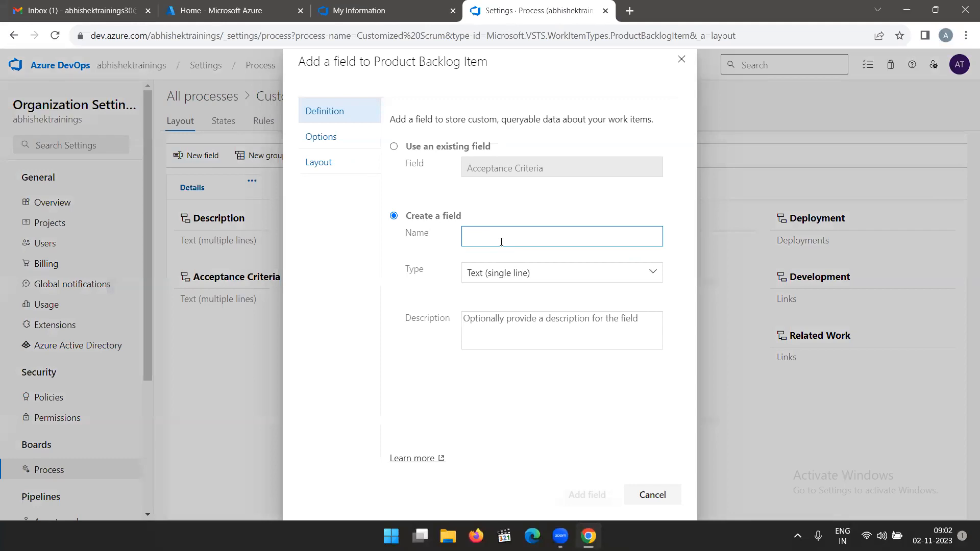
text(PUL)
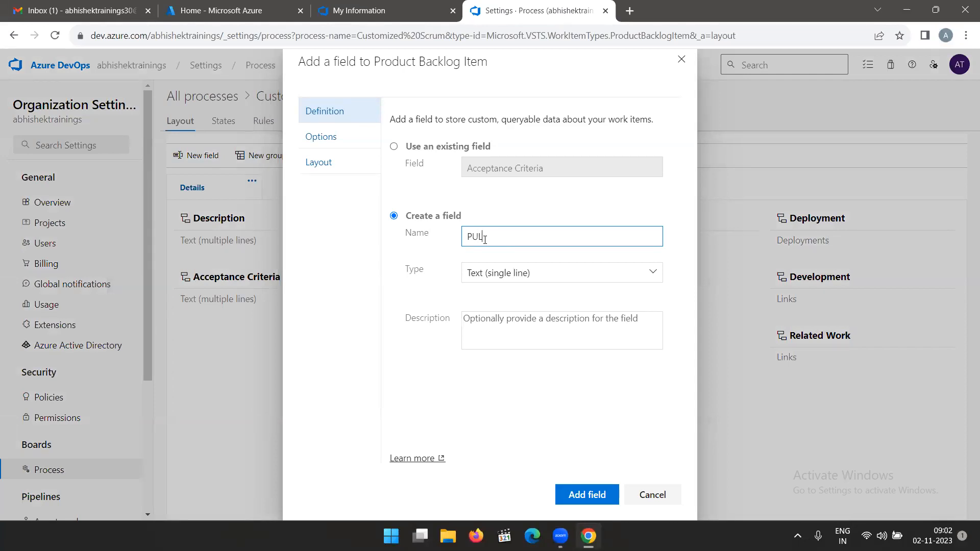
text( Ticket ID)
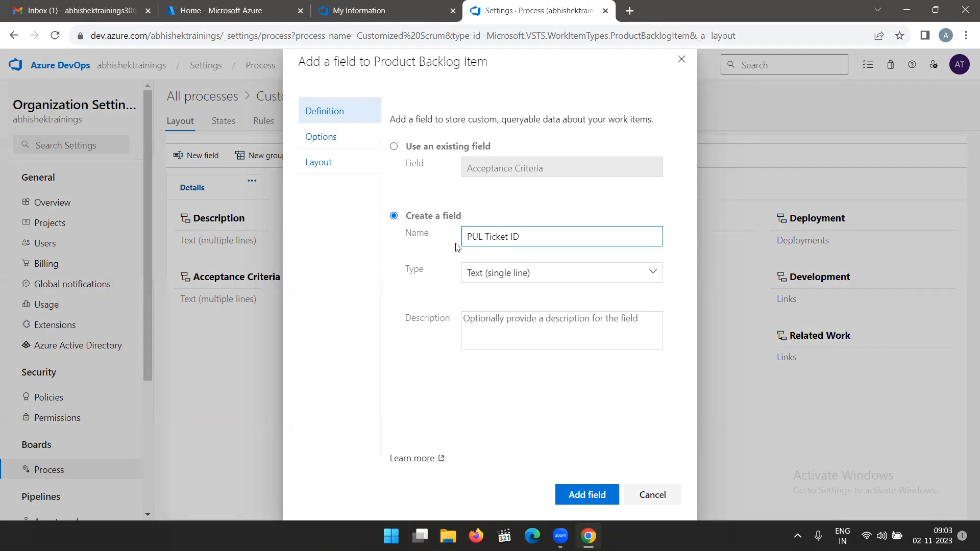
click(327, 164)
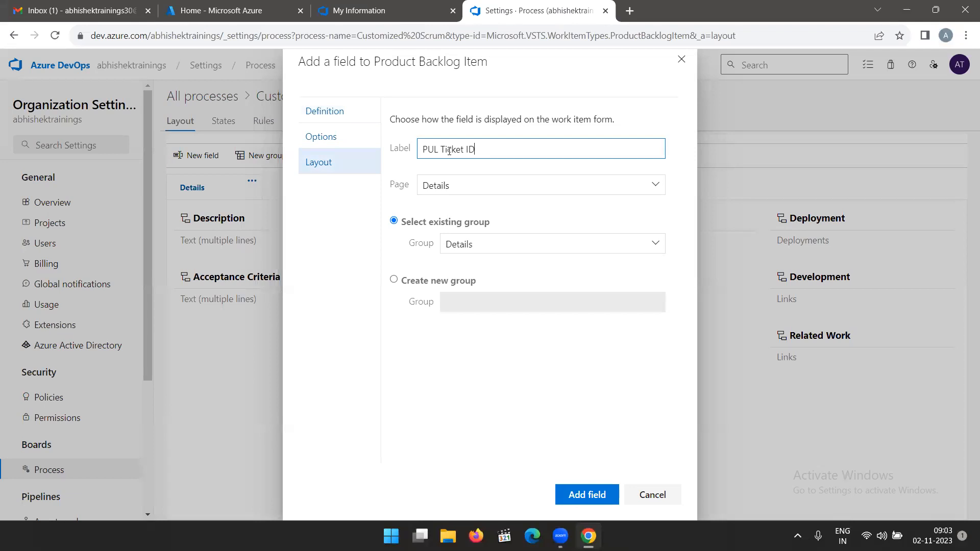
drag(443, 149, 408, 156)
key(BackSpace)
Place the field in a new group named "PartsUnlimited" on the Details page and add it to the work item type.
click(393, 279)
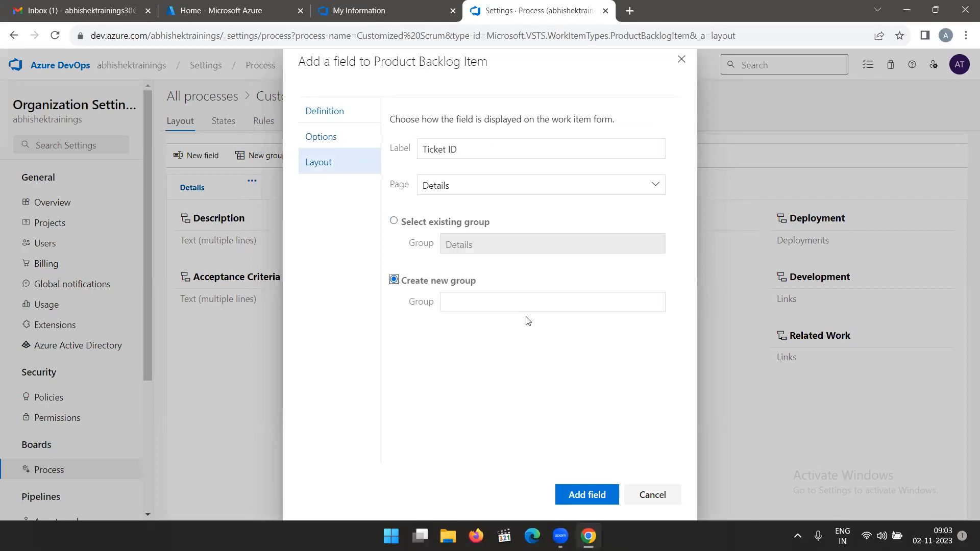
click(489, 303)
text(Parts)
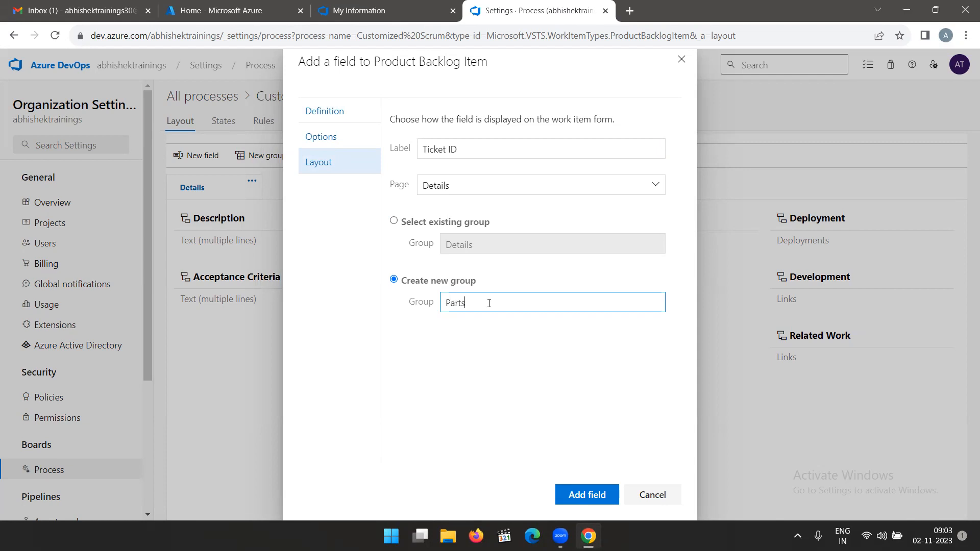
text(Unlimited)
click(567, 497)
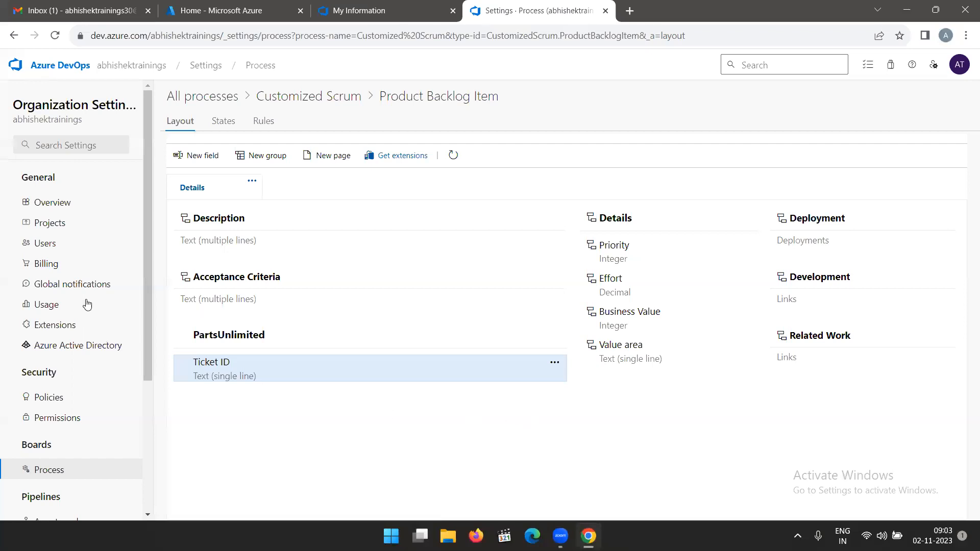
Return to all processes and open the list of projects that use the standard Scrum process.
click(209, 100)
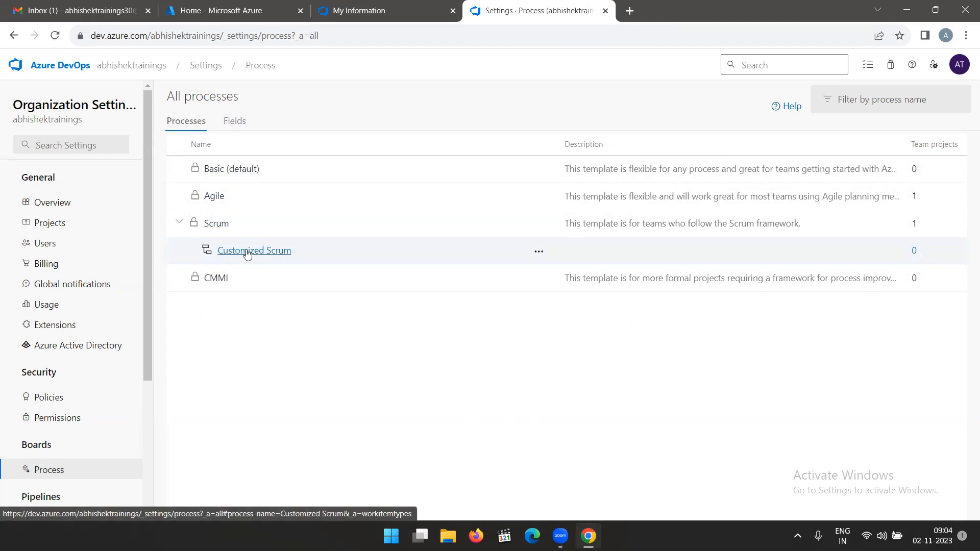
click(225, 225)
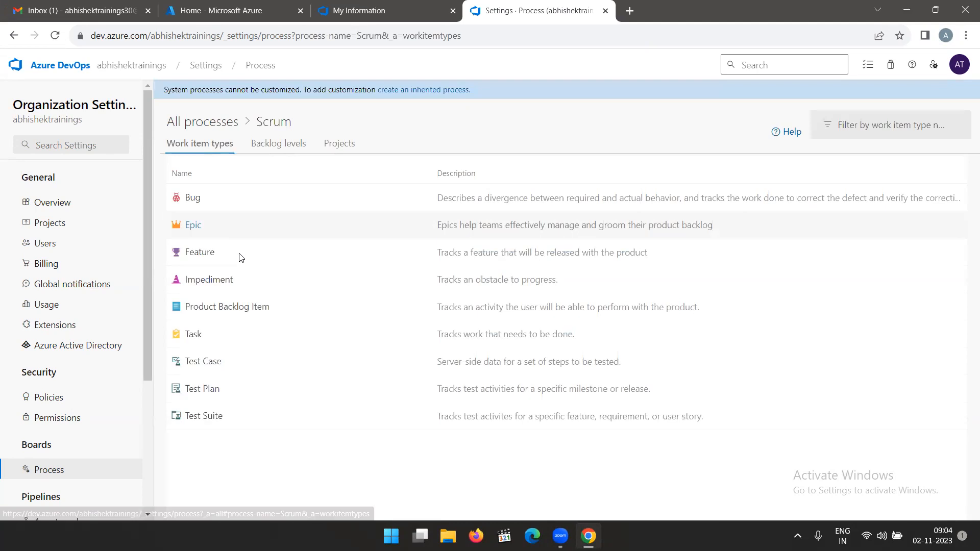
click(341, 146)
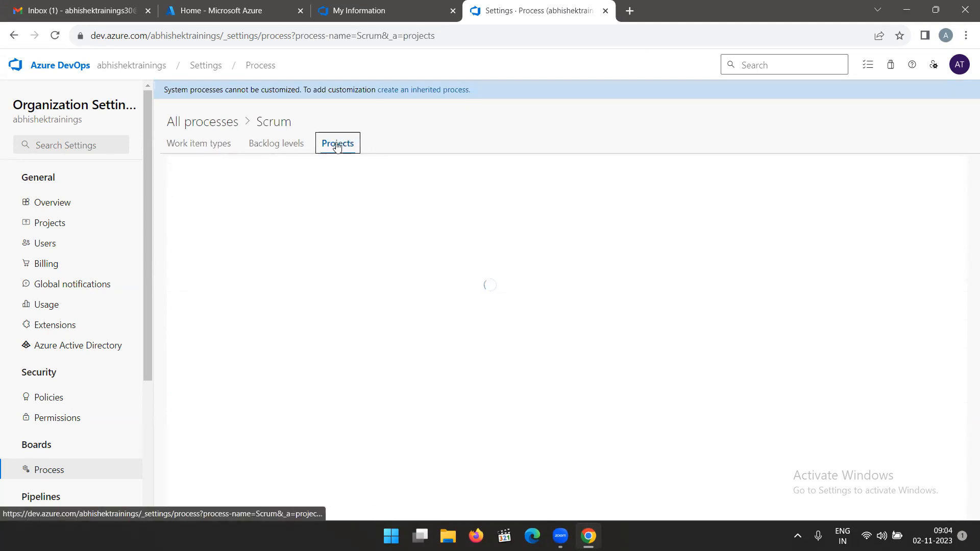
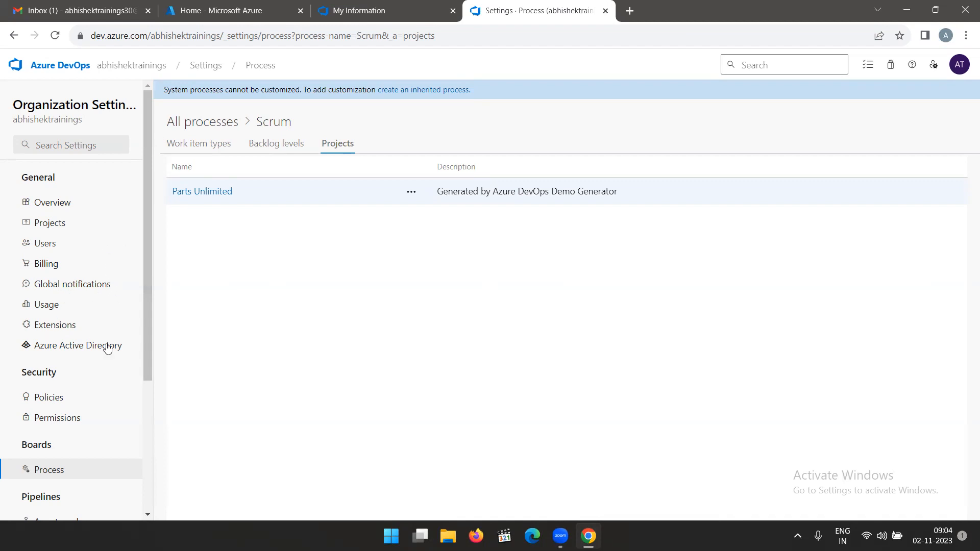
Reopen the organization's process settings, view the work item types of the standard Scrum process and return to all processes.
scroll(66, 388, down, 3)
scroll(86, 472, down, 1)
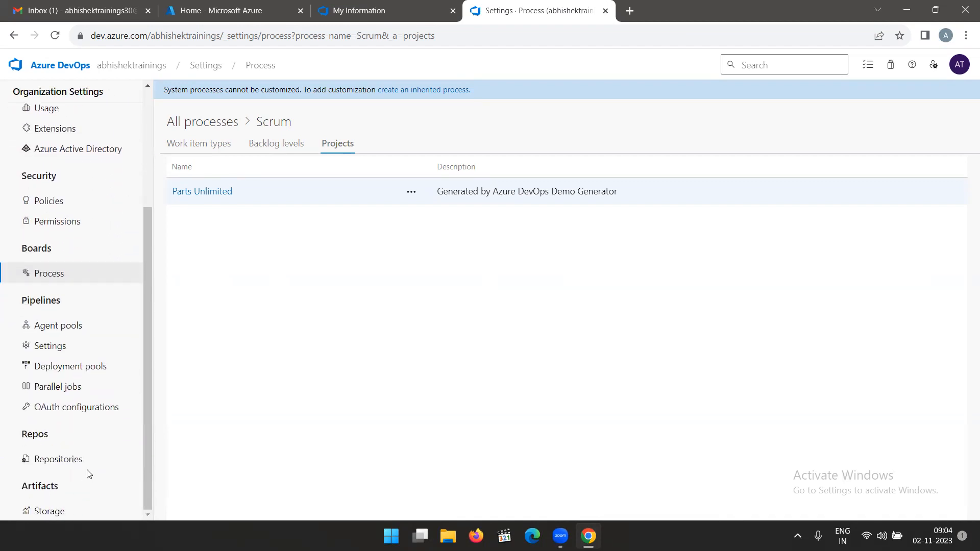
scroll(85, 470, up, 5)
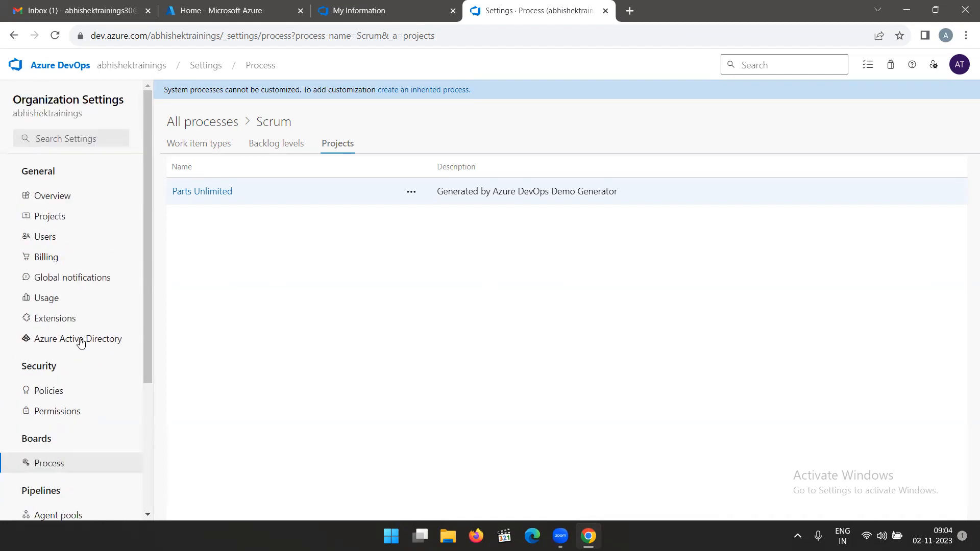
click(153, 81)
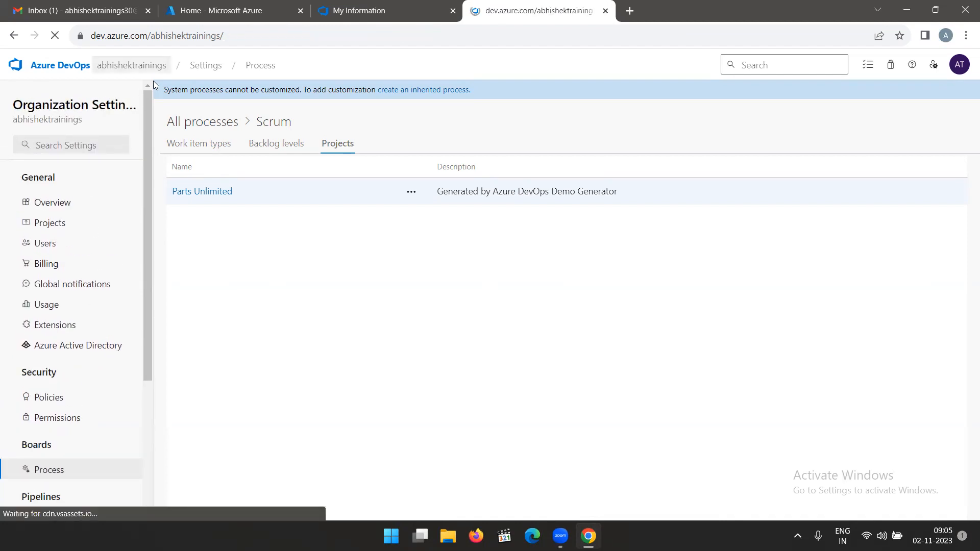
click(60, 503)
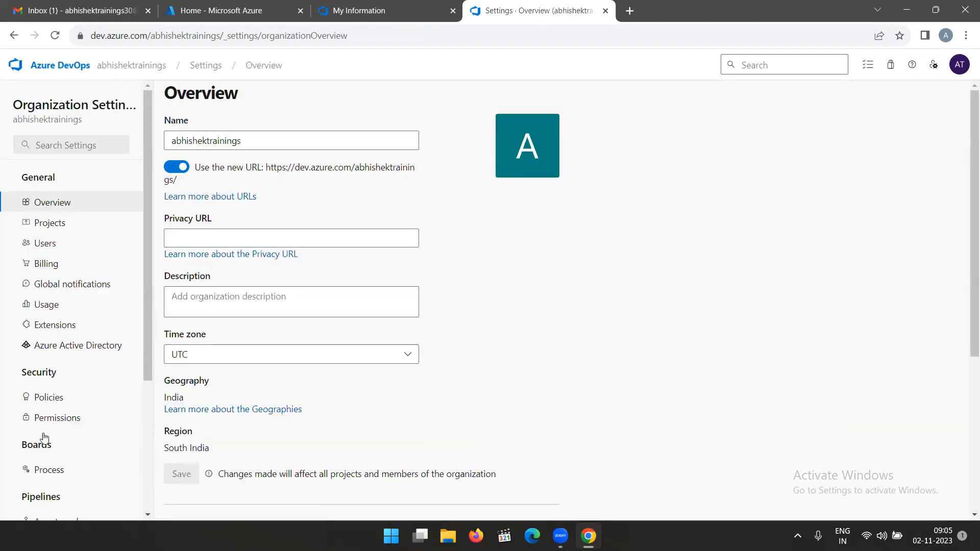
click(55, 478)
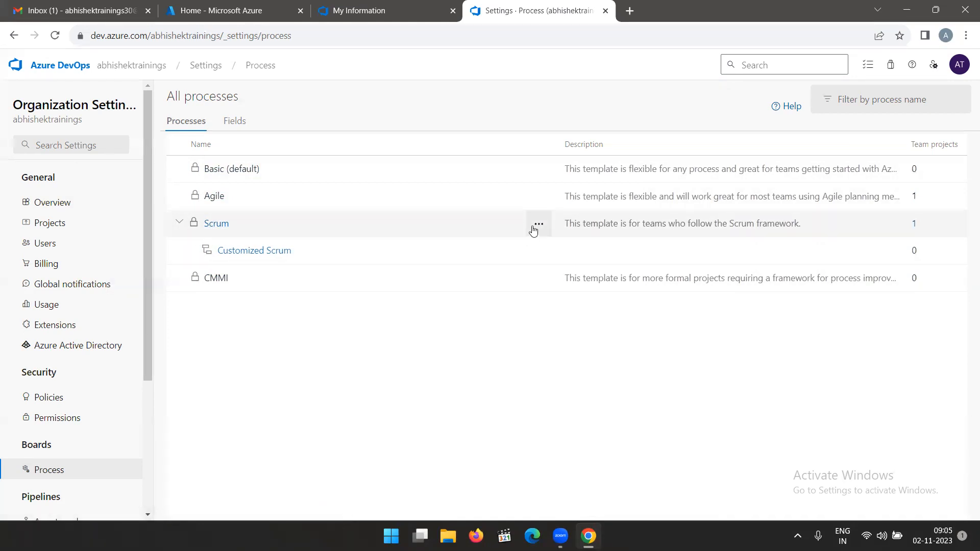
click(221, 223)
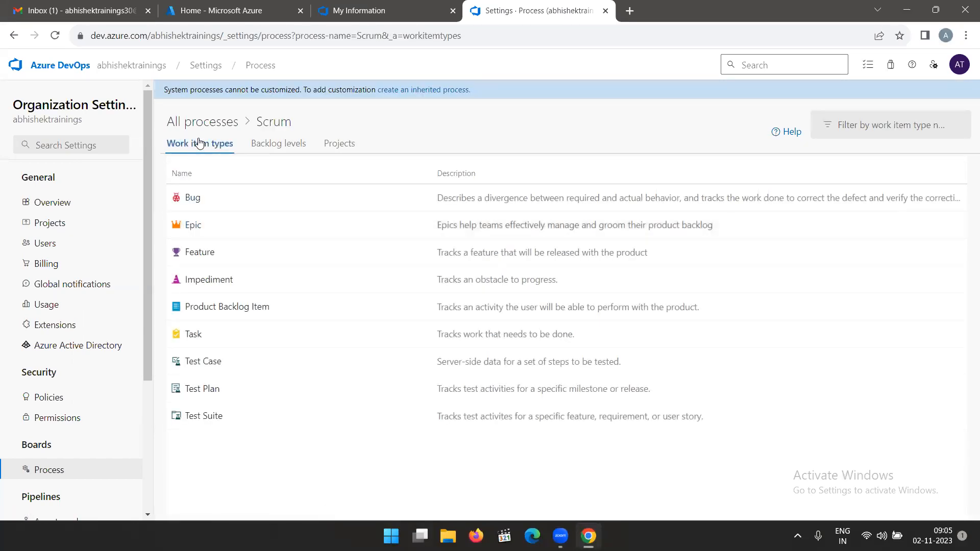
click(206, 123)
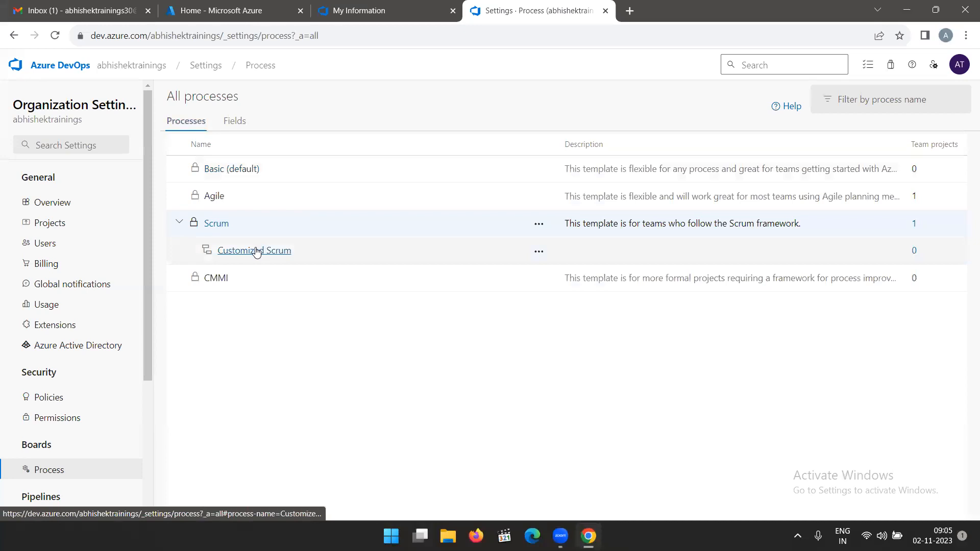
click(539, 224)
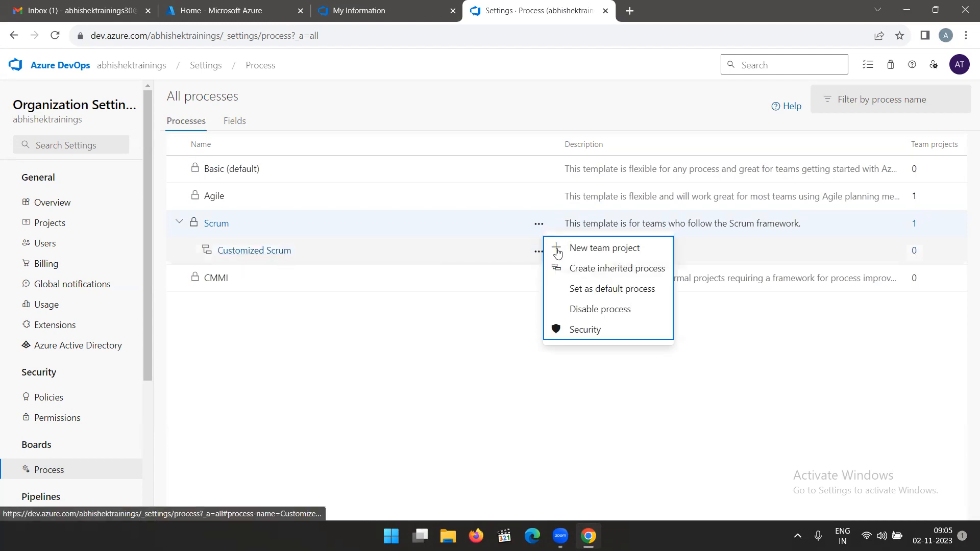
click(597, 269)
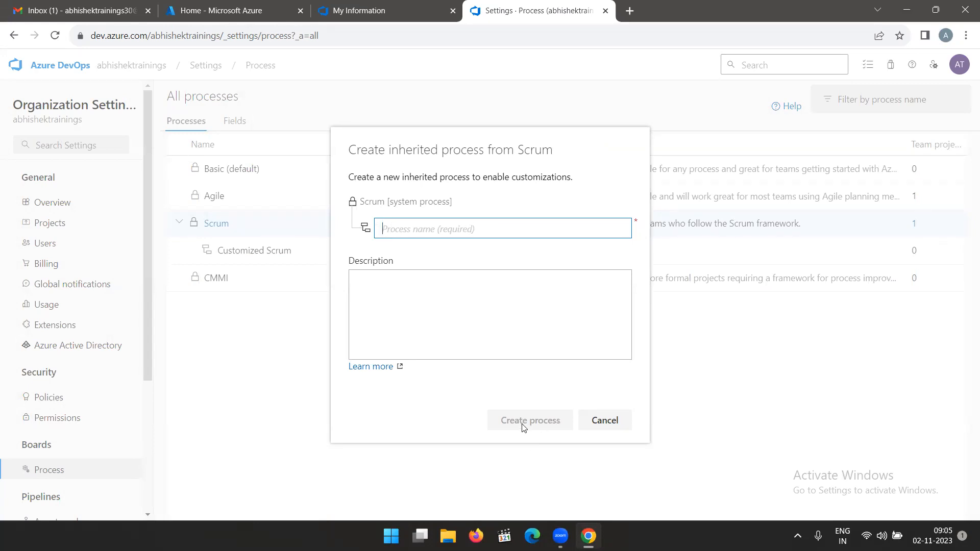
click(631, 420)
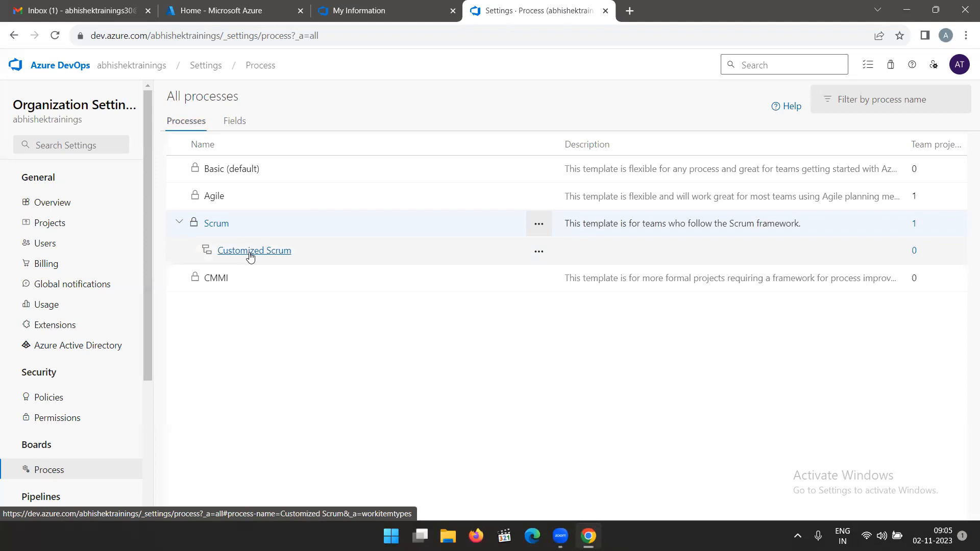
Look through the organization's fields and the Customized Scrum process's work item types and projects, ending at the list of all processes.
click(230, 125)
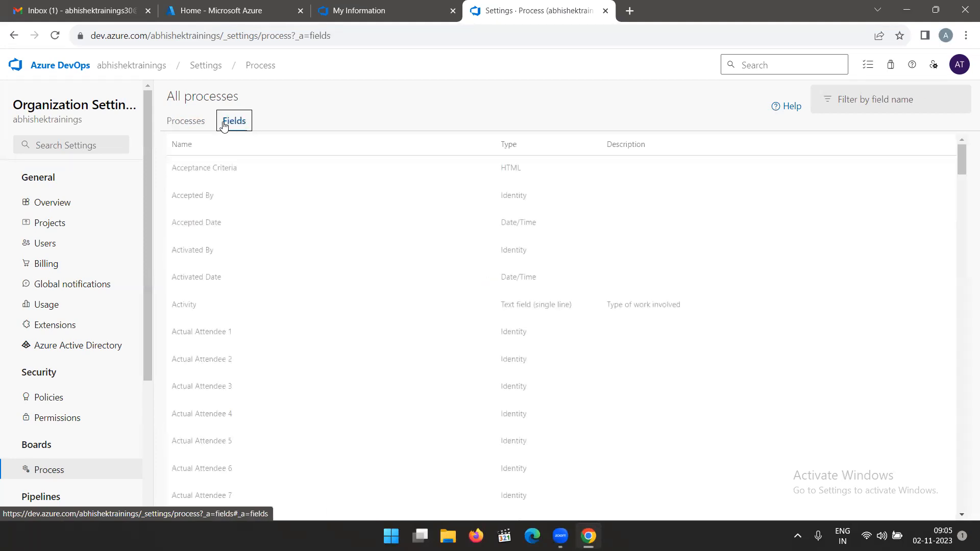
click(187, 123)
click(274, 252)
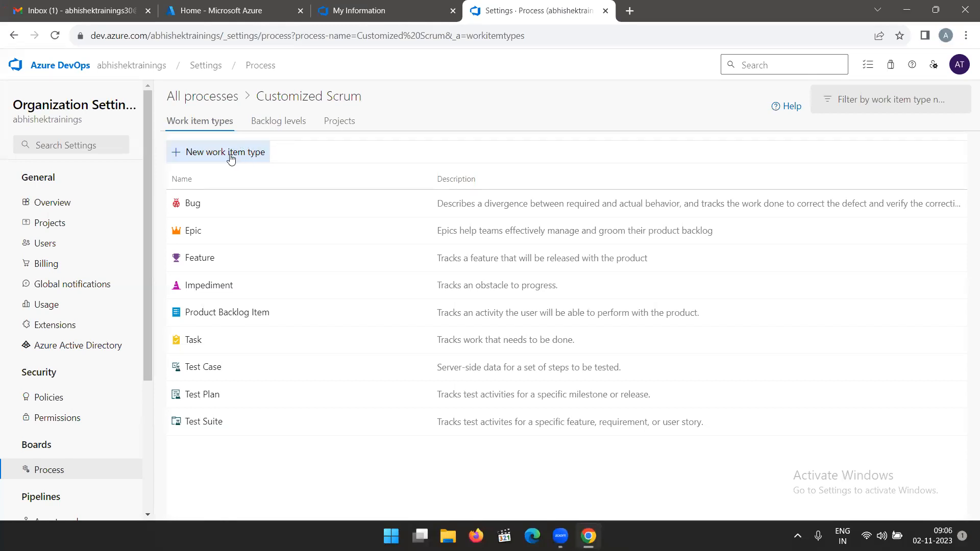
click(338, 121)
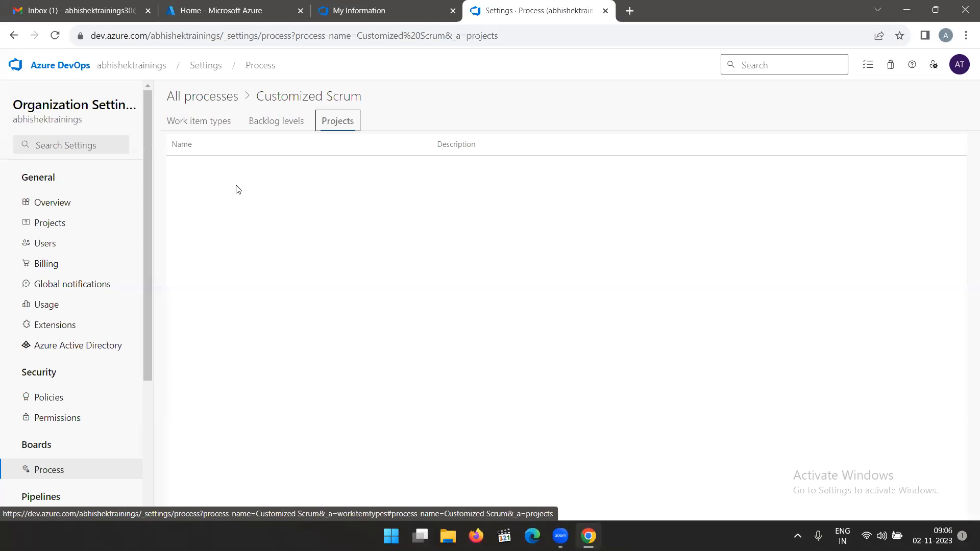
click(204, 123)
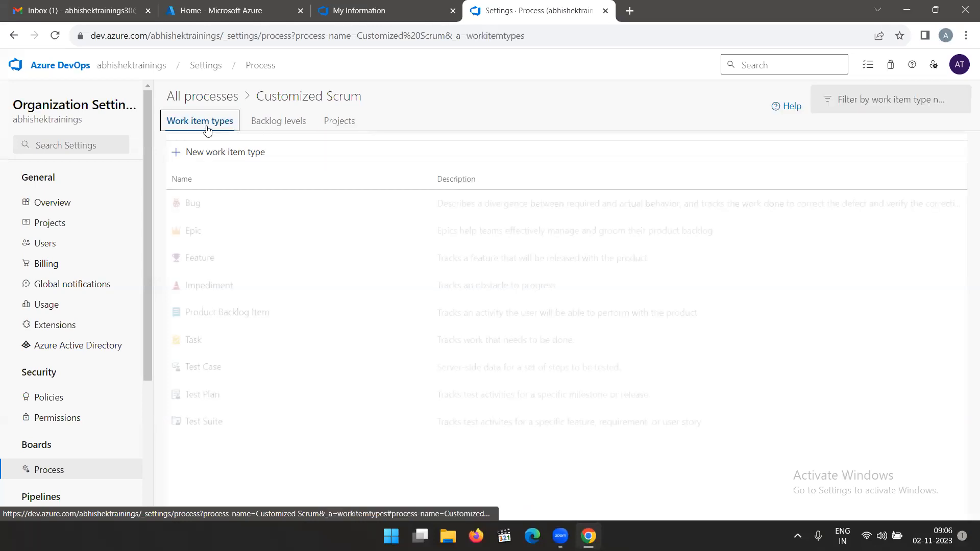
click(210, 101)
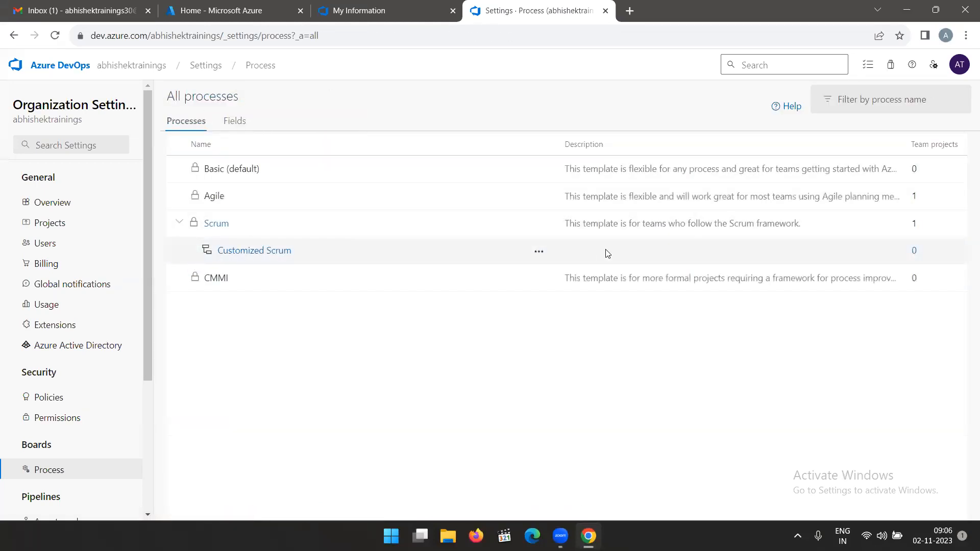
Delete the Customized Scrum process, entering its name as confirmation.
click(540, 253)
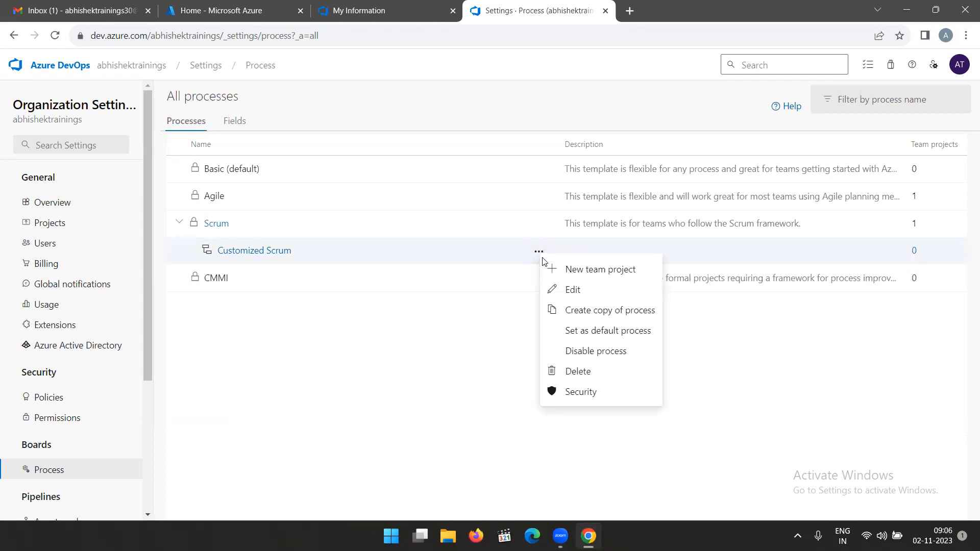
click(582, 377)
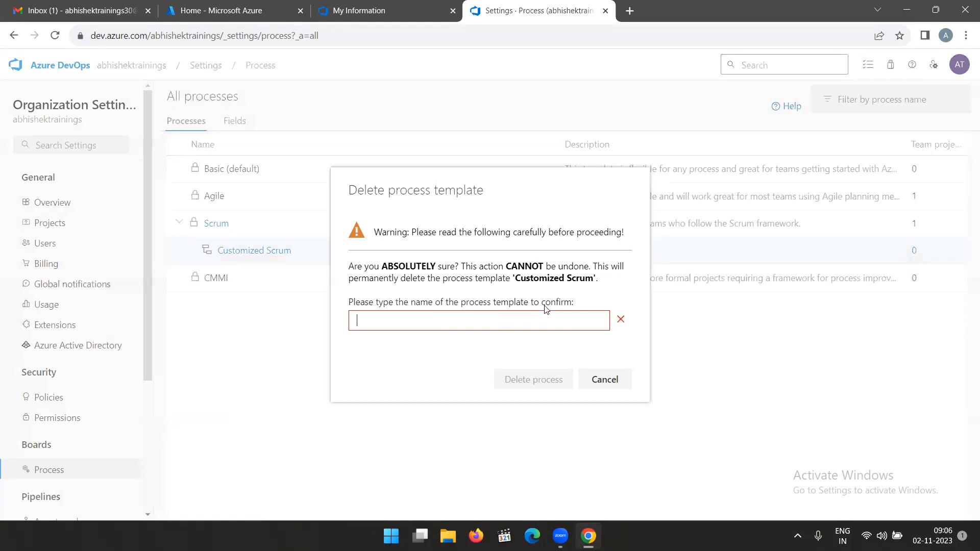
drag(515, 278, 592, 282)
key(ctrl+c)
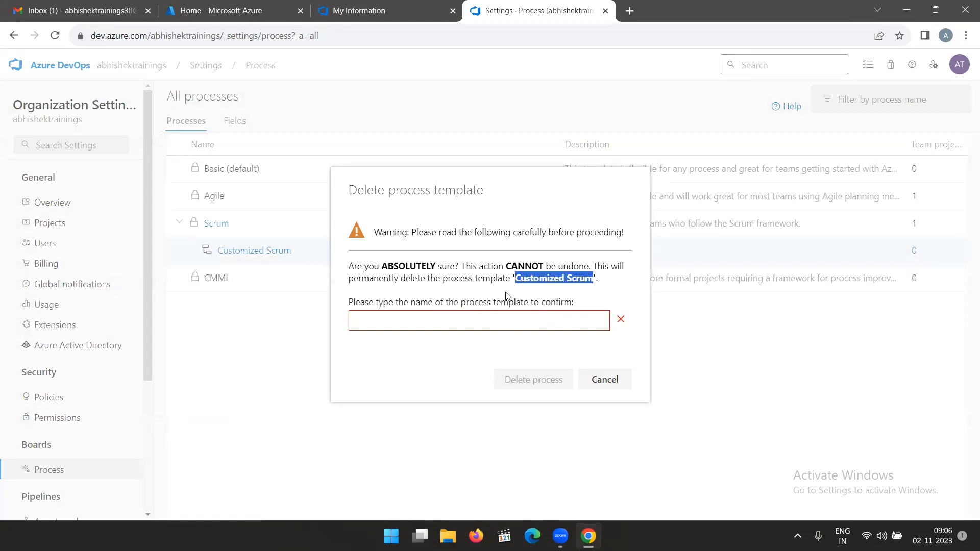
click(436, 316)
key(ctrl+v)
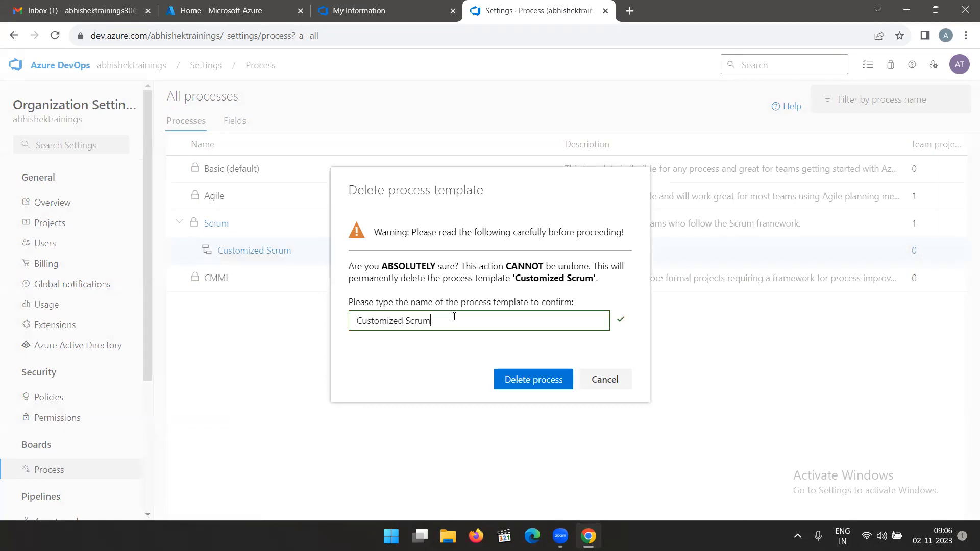
click(540, 382)
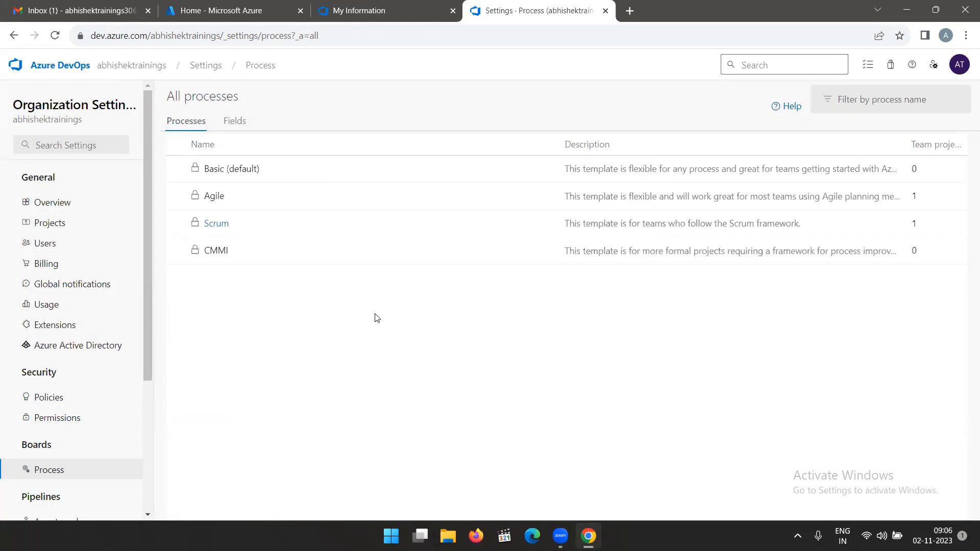
Create an inherited process from Scrum named "Customized Scrum".
mouse_move(588, 235)
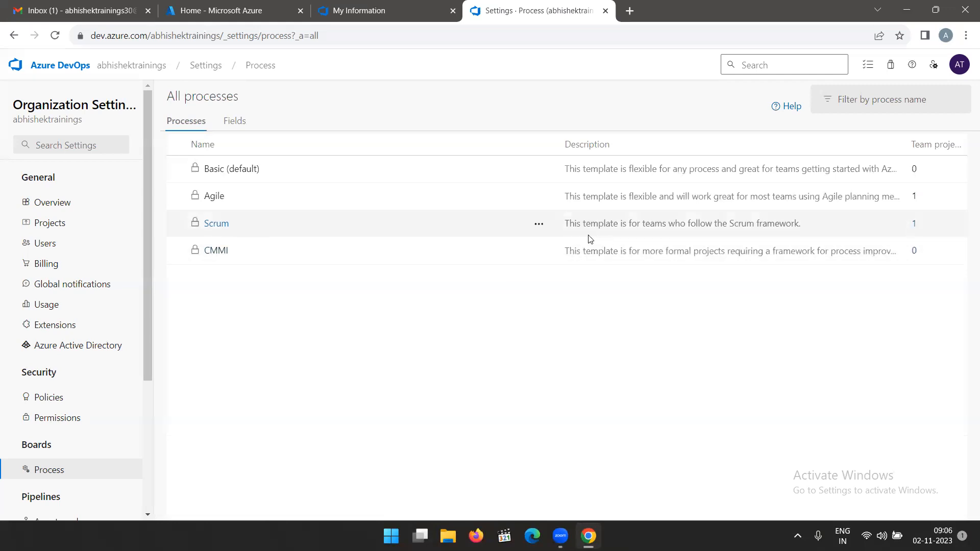
click(539, 223)
click(595, 265)
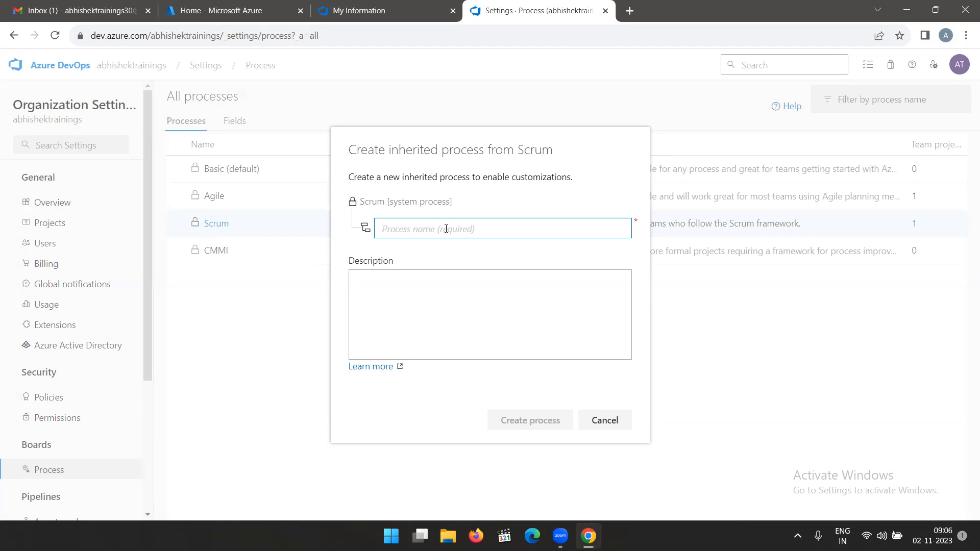
text(Customized Scrum)
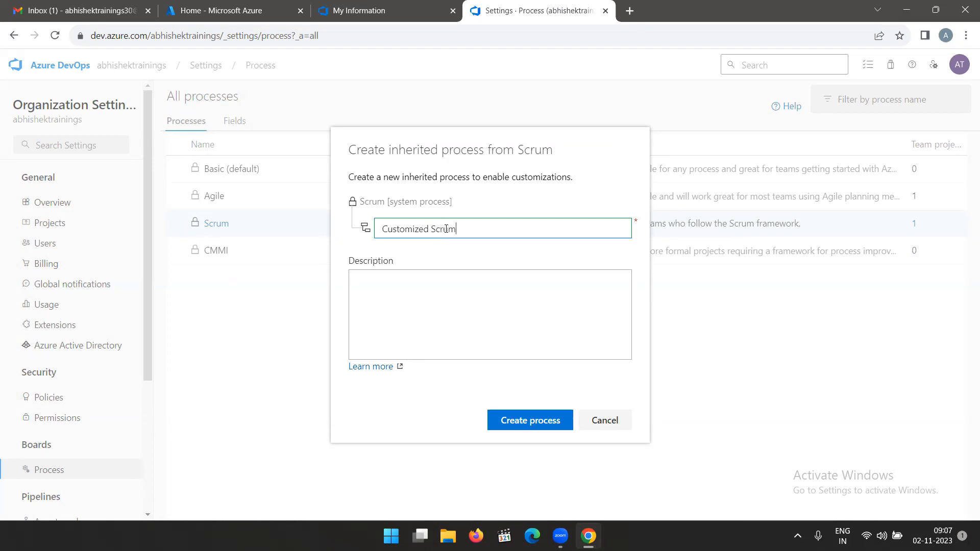
click(536, 420)
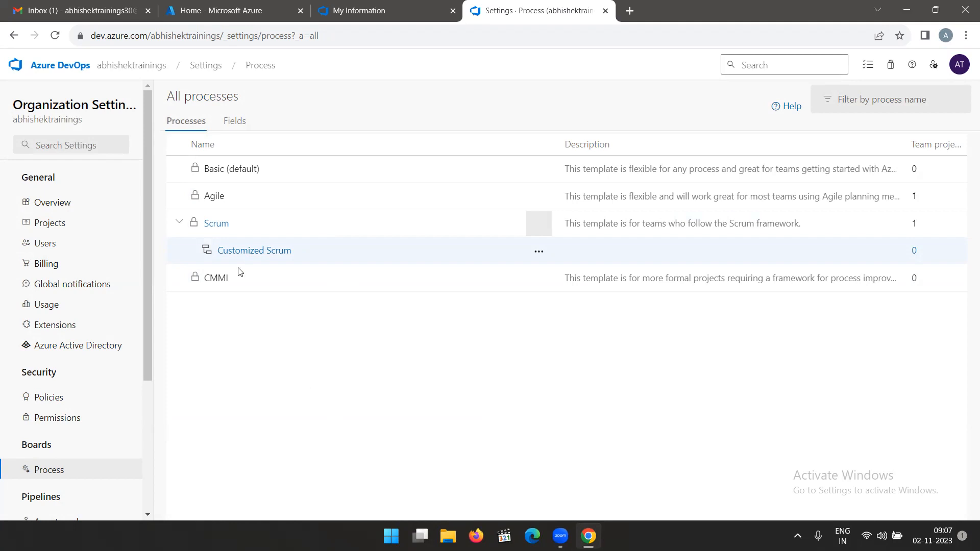
Open the Product Backlog Item layout in the Customized Scrum process and define a new field named "PUL Ticket ID".
click(249, 250)
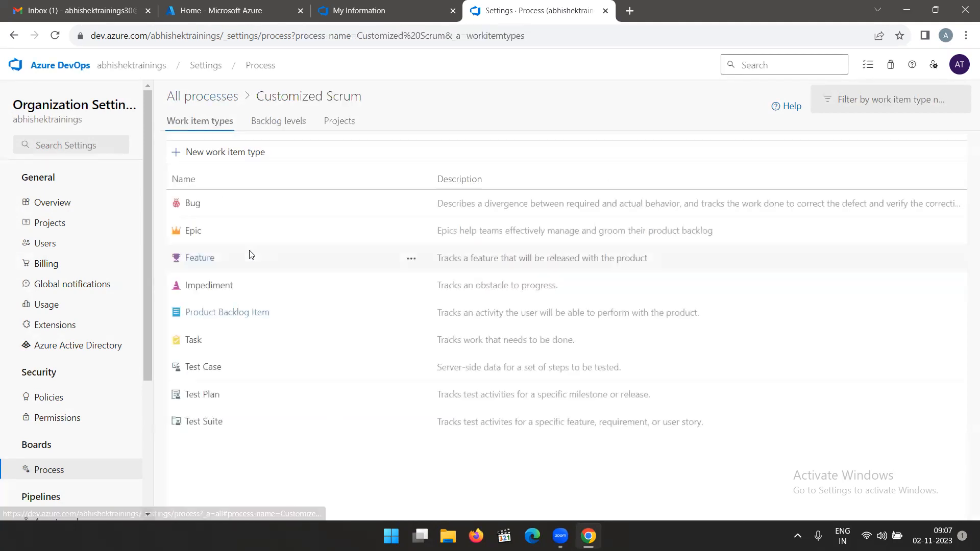
click(248, 313)
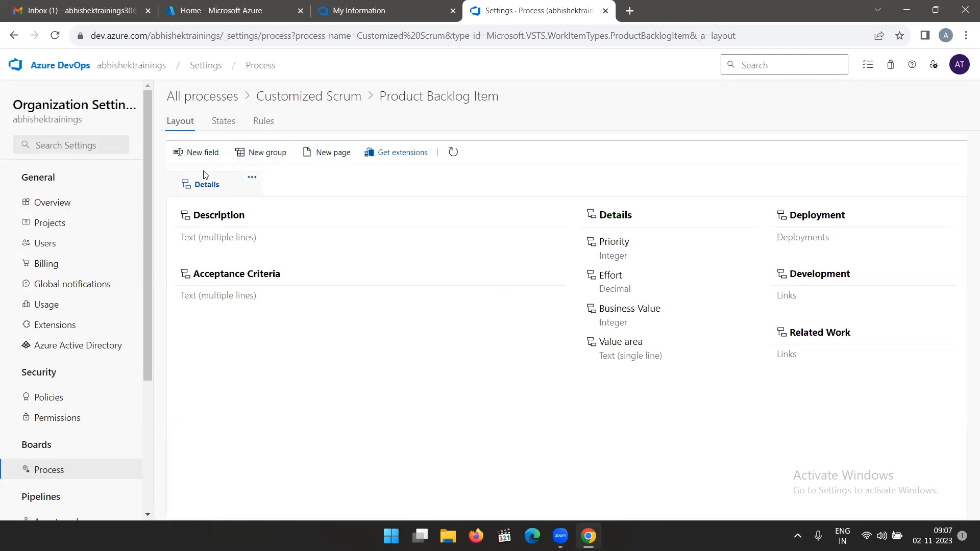
click(196, 152)
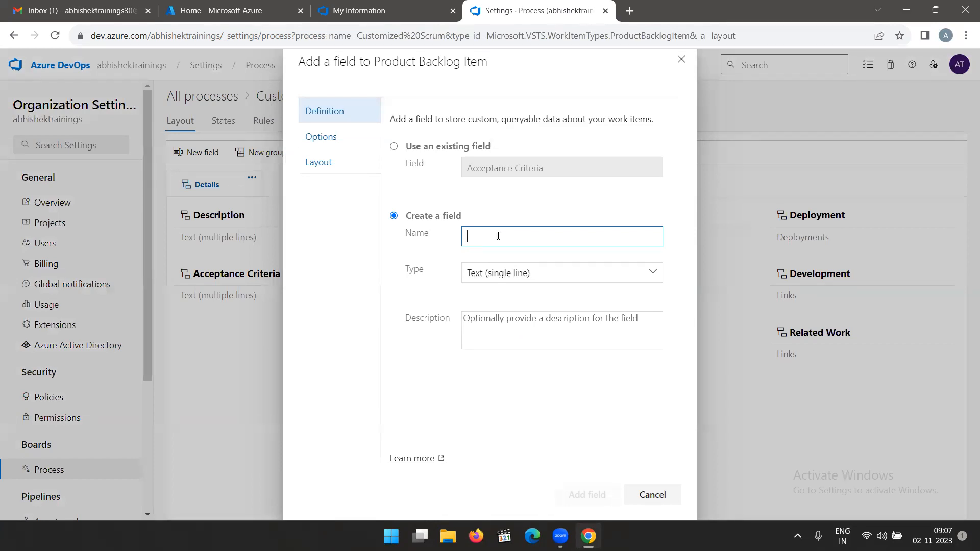
text(PUL)
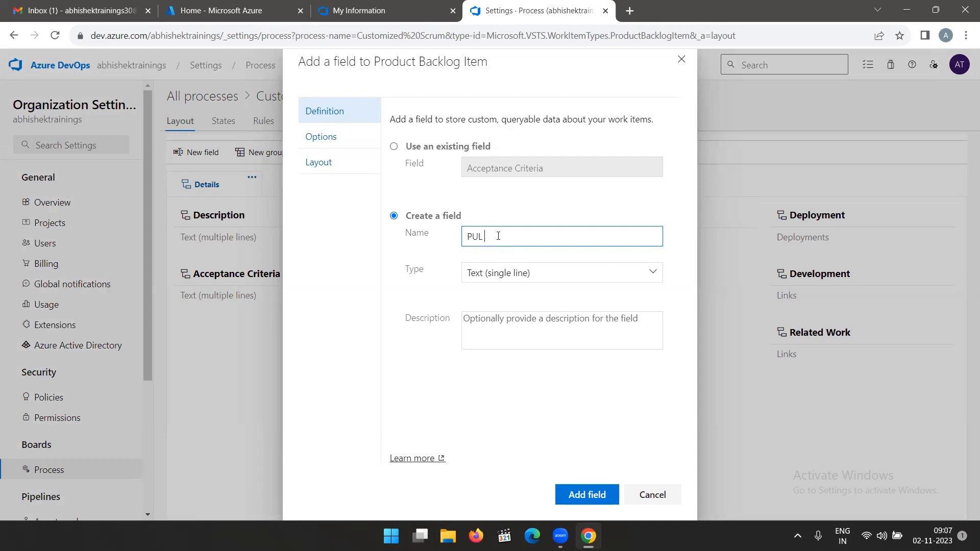
text(Ti)
text(cket ID)
Shorten the new field's label on the work item form to "Ticket ID".
click(322, 163)
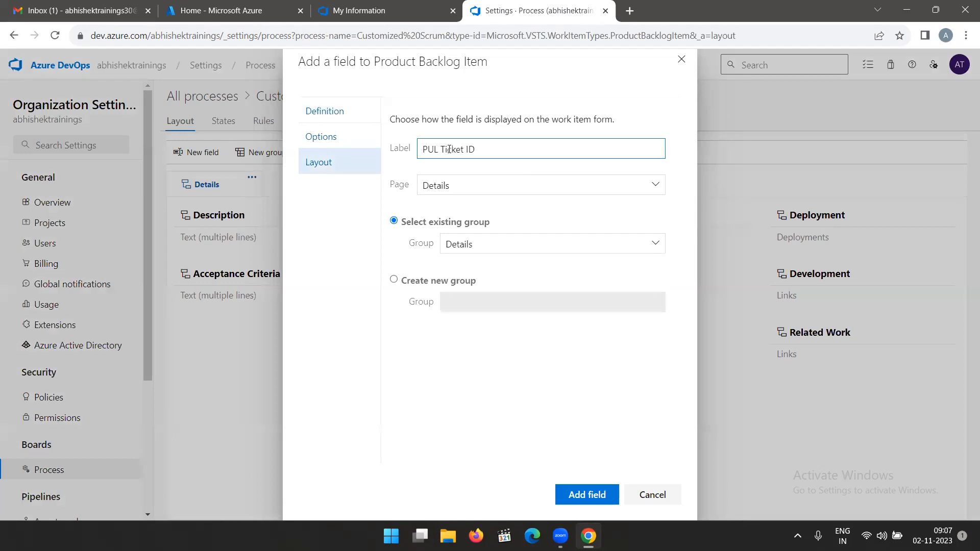
drag(441, 150, 402, 154)
key(BackSpace)
Assign the field to a new group named "PartsUnlimited" on the Details page and try to add it to the work item type.
click(394, 280)
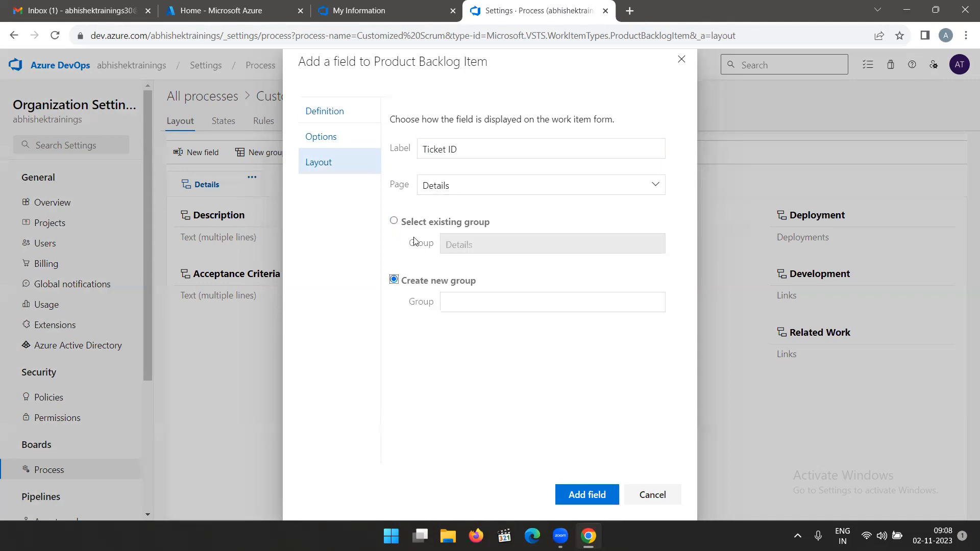
click(490, 301)
text(P)
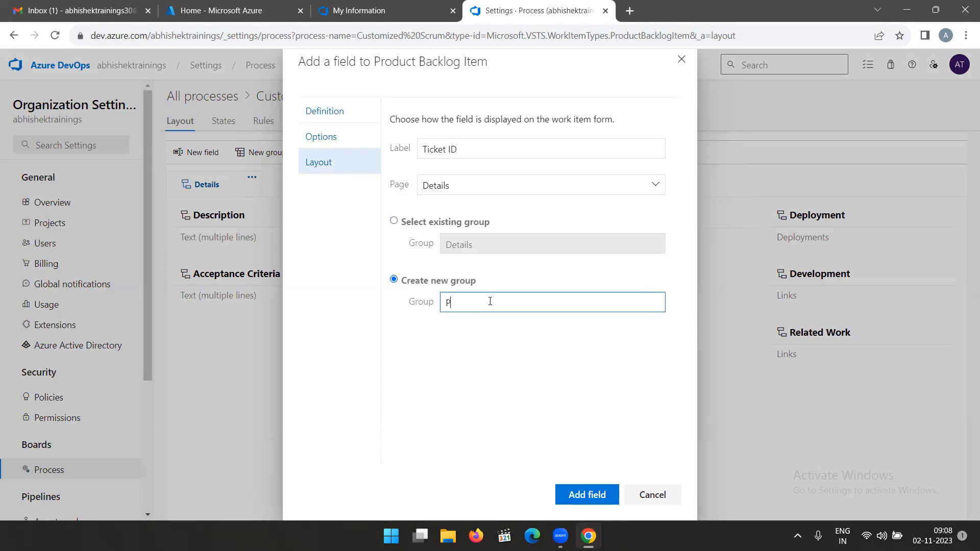
text(artsUnlimited)
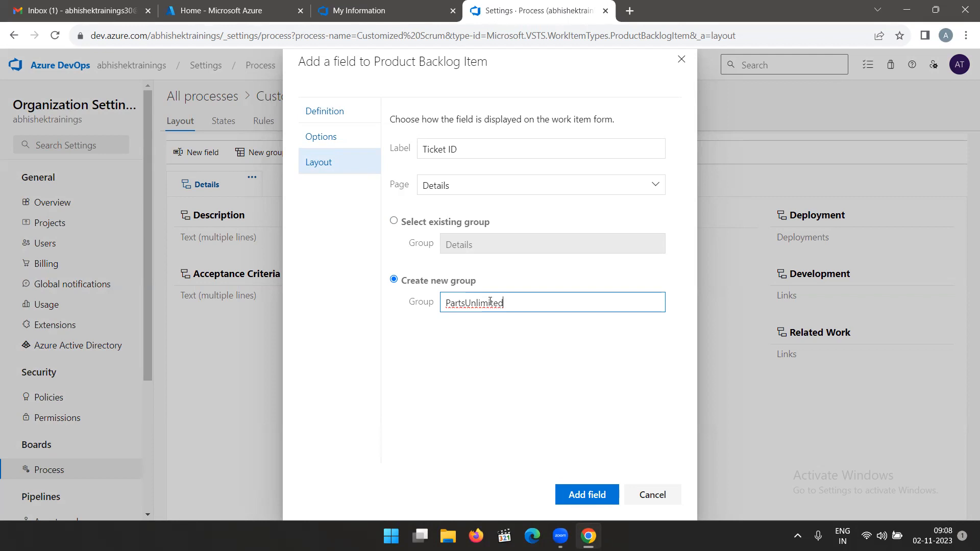
click(574, 493)
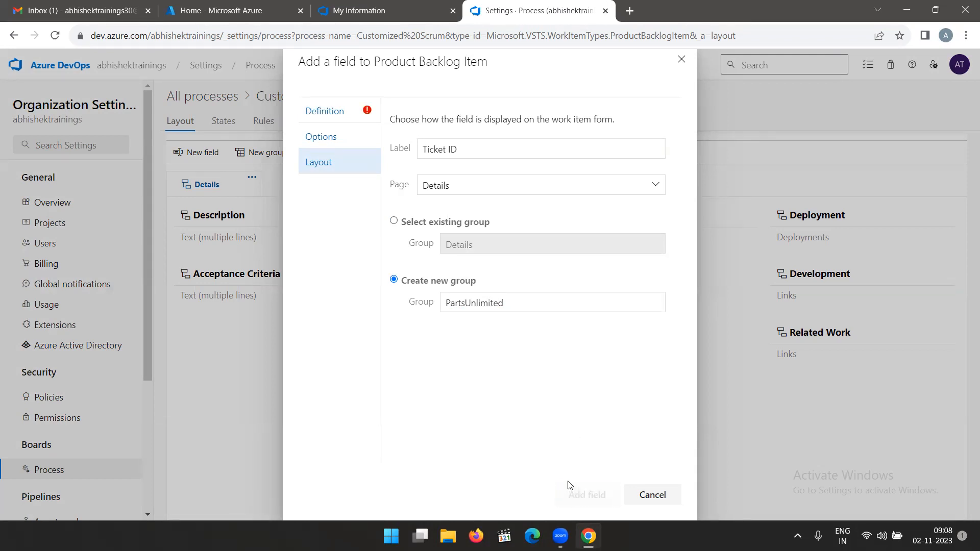
Rename the new field "PAUL Ticket ID" and add it to the Product Backlog Item form in the PartsUnlimited group.
click(317, 117)
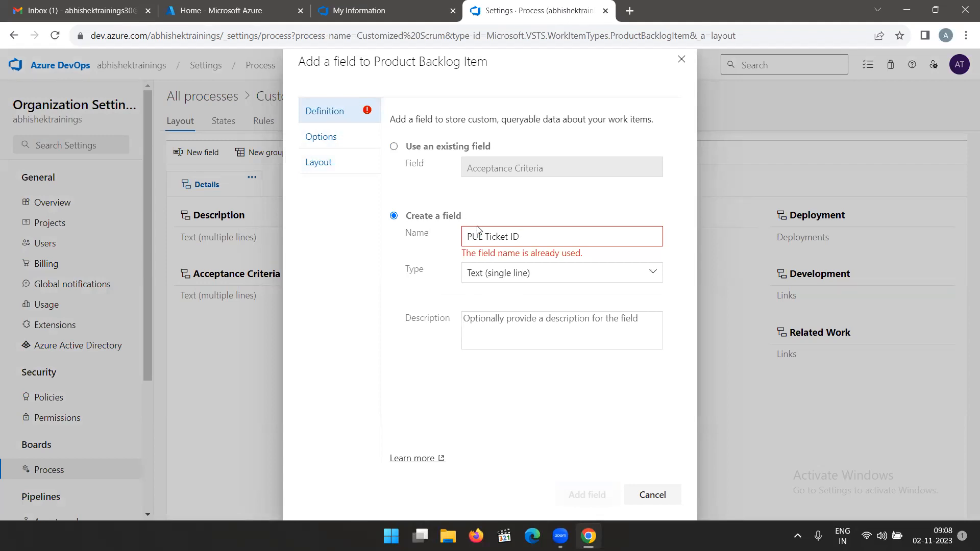
click(527, 240)
click(482, 237)
click(473, 238)
text(A)
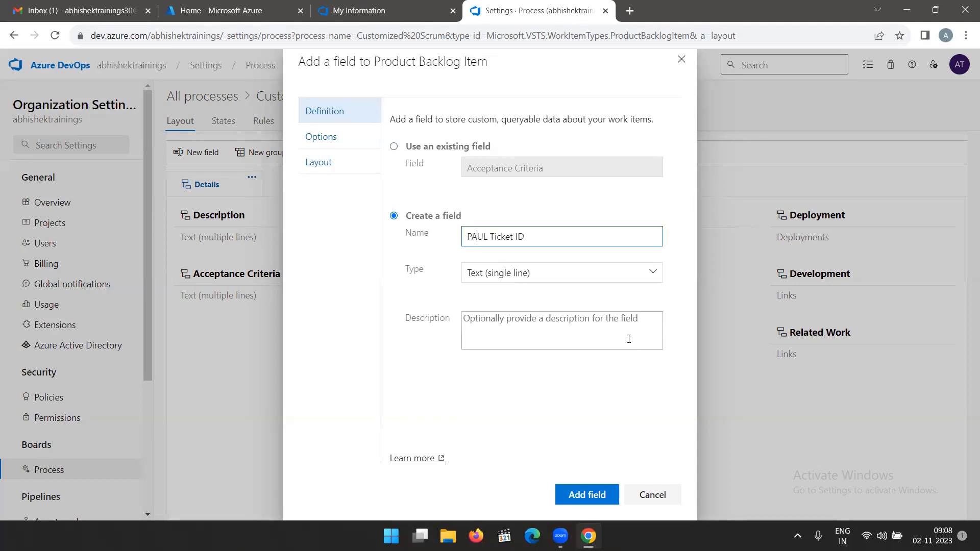
click(321, 164)
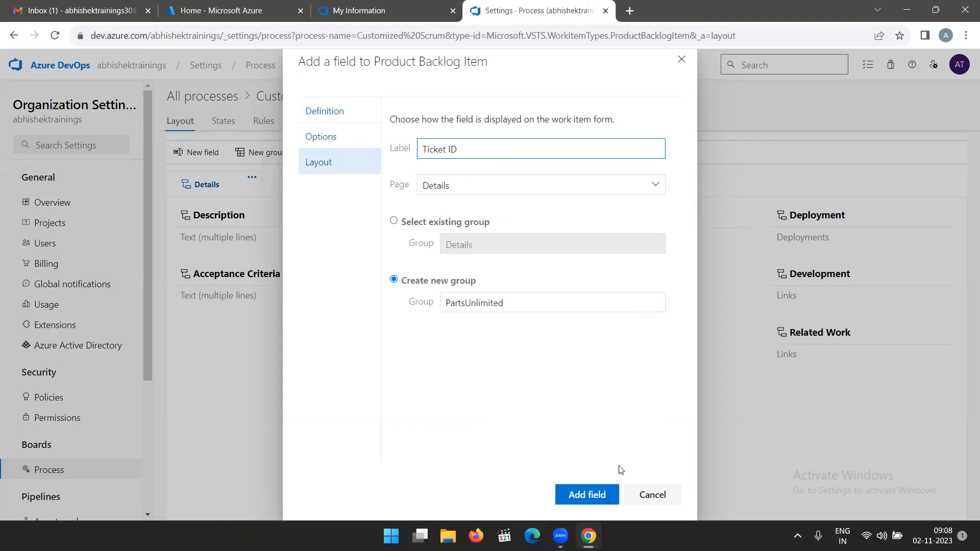
click(593, 495)
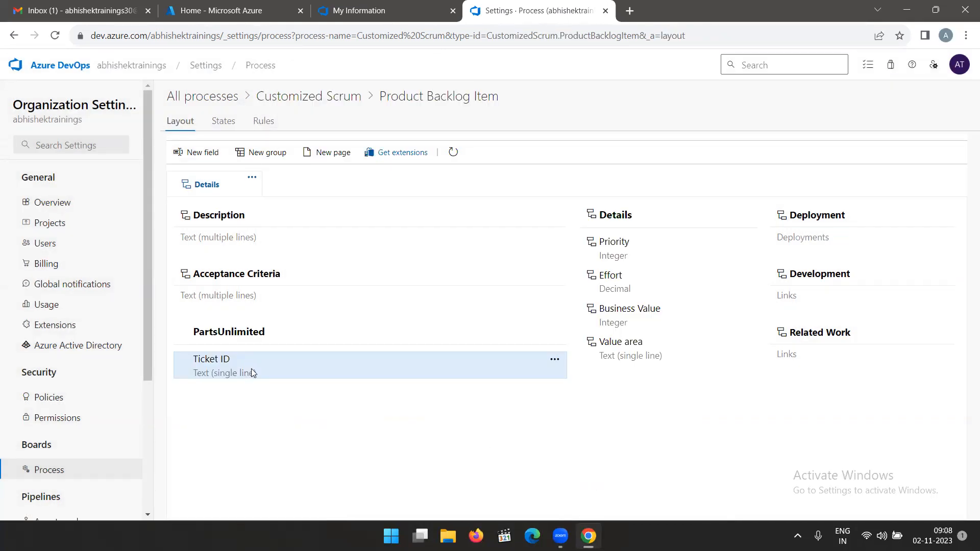
Open the list of projects using the Scrum process and check the actions available for Parts Unlimited.
click(223, 100)
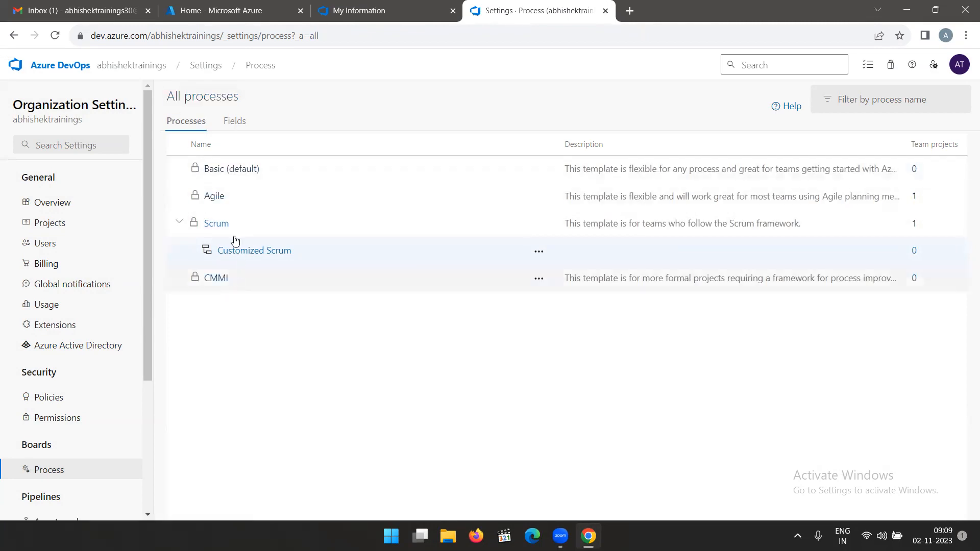
click(216, 224)
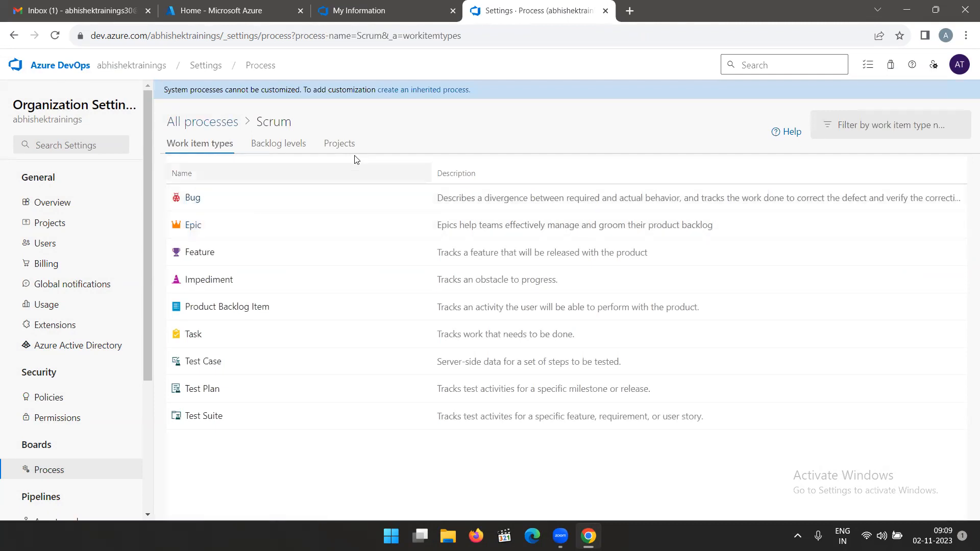
click(340, 145)
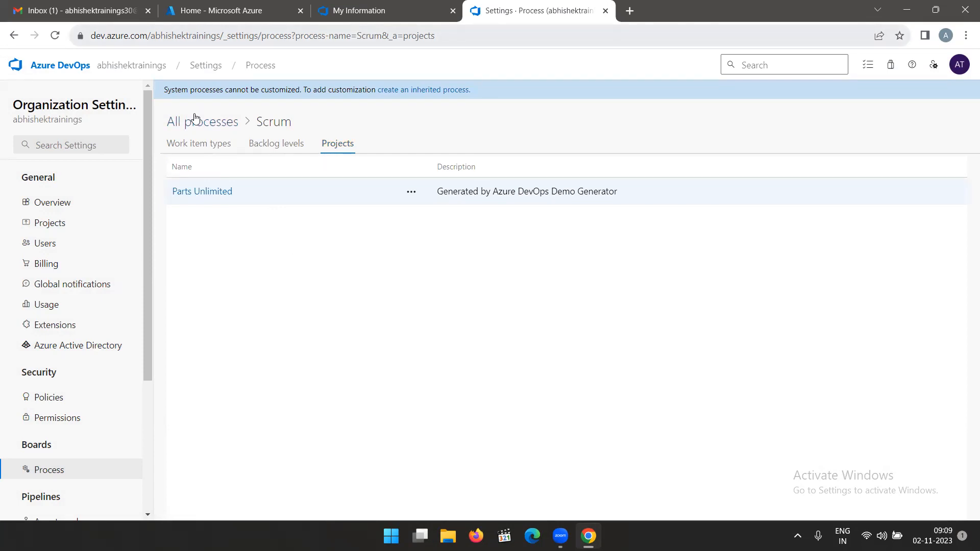
key(ctrl+l)
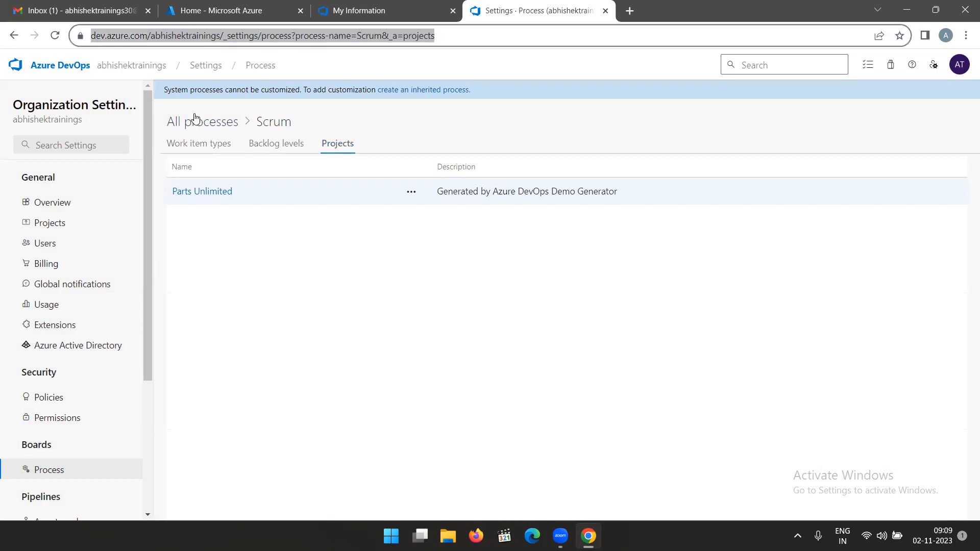
key(Return)
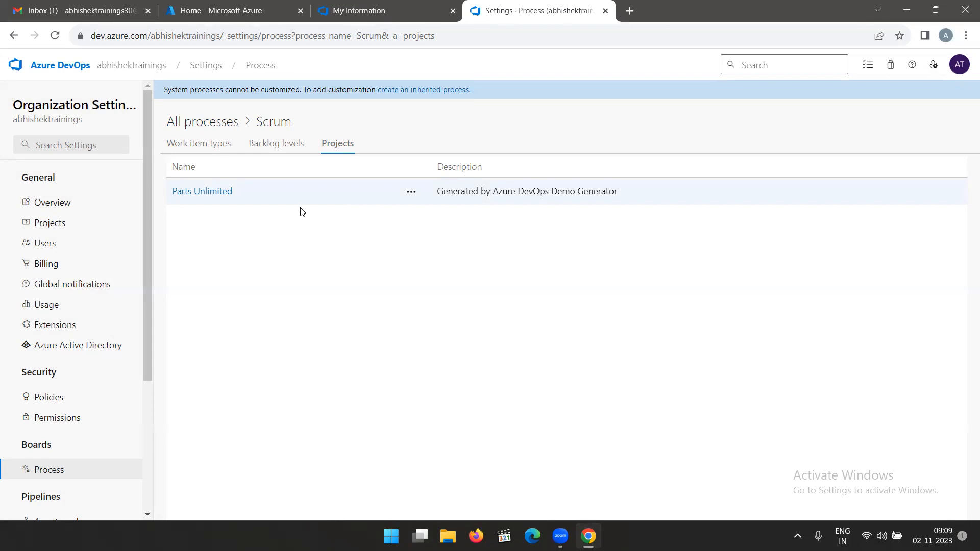
click(412, 193)
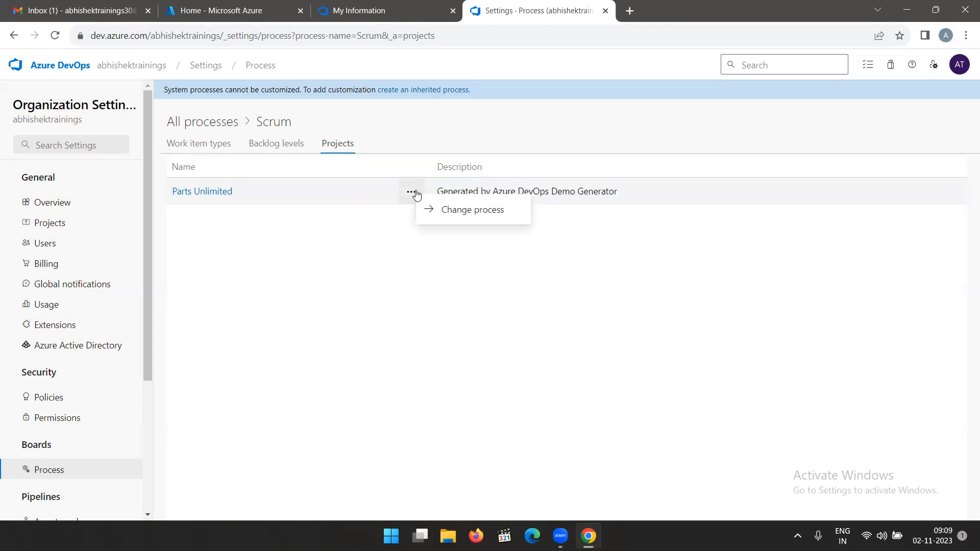
click(286, 206)
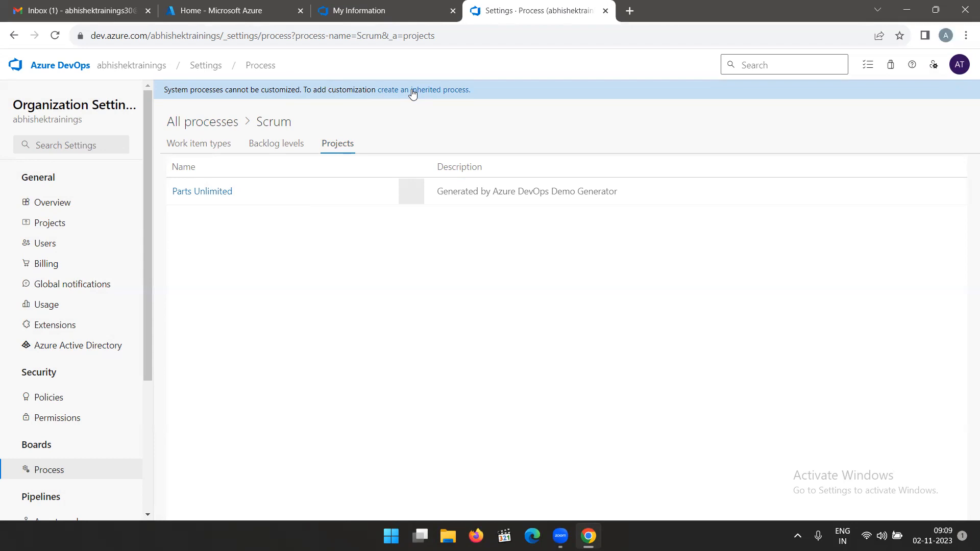
Look through the Scrum process's work item types, backlog levels and projects.
click(197, 149)
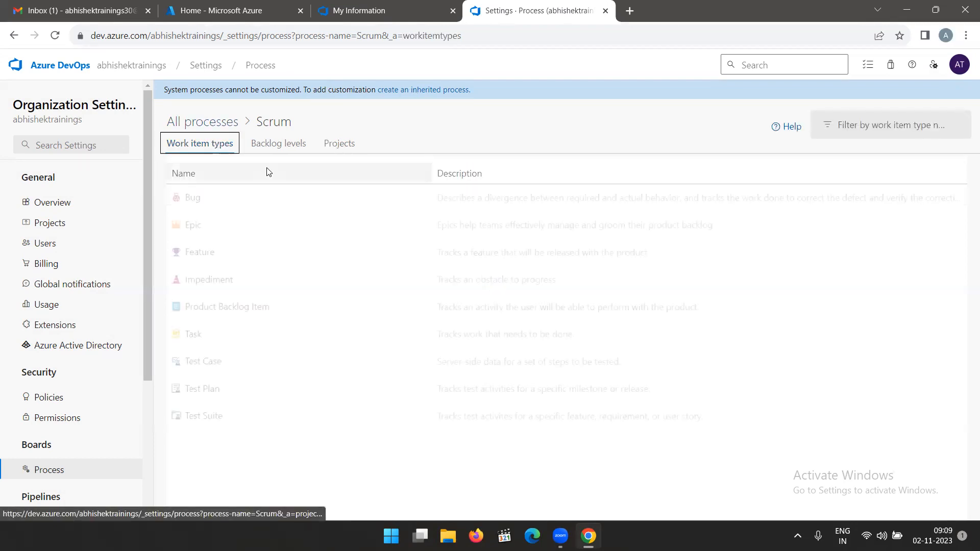
click(266, 148)
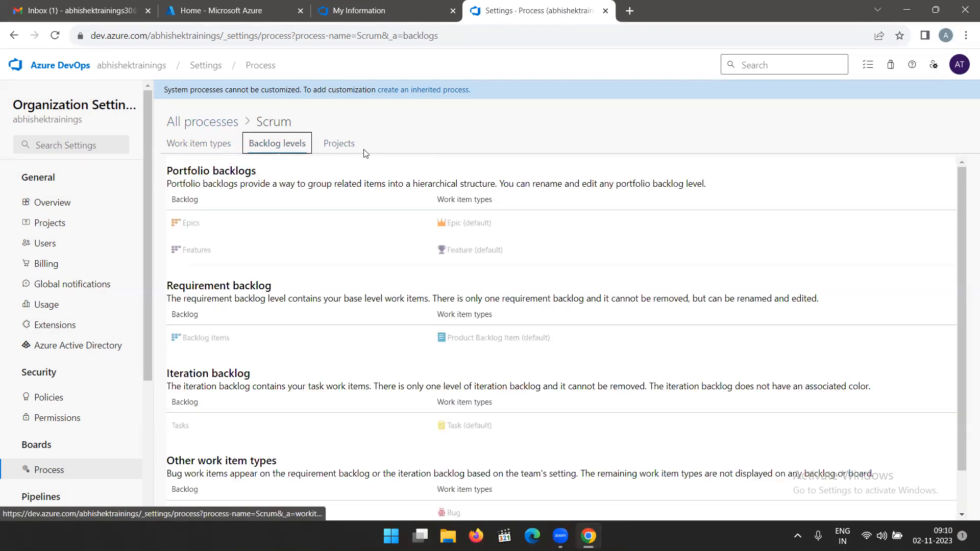
click(345, 147)
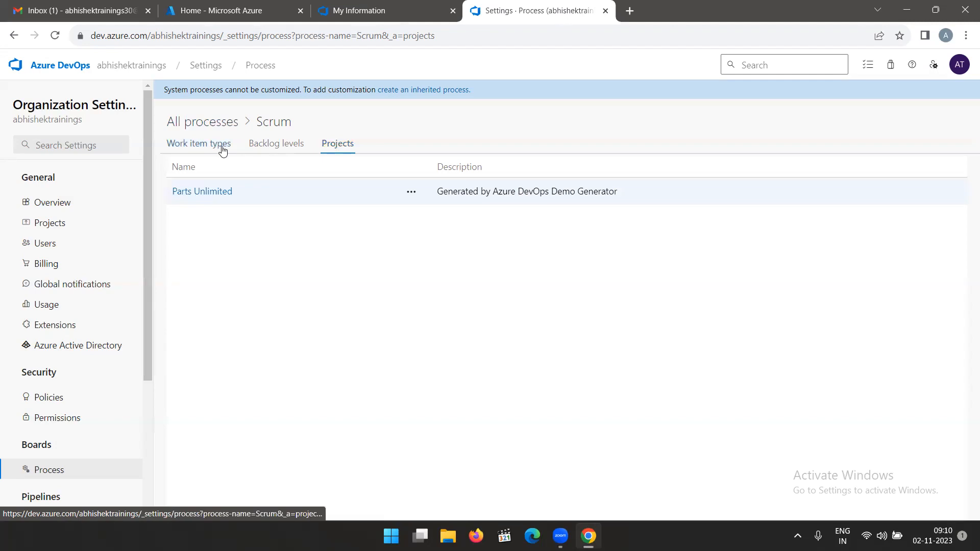
Return to the process list and check which projects use the Customized Scrum process.
click(43, 474)
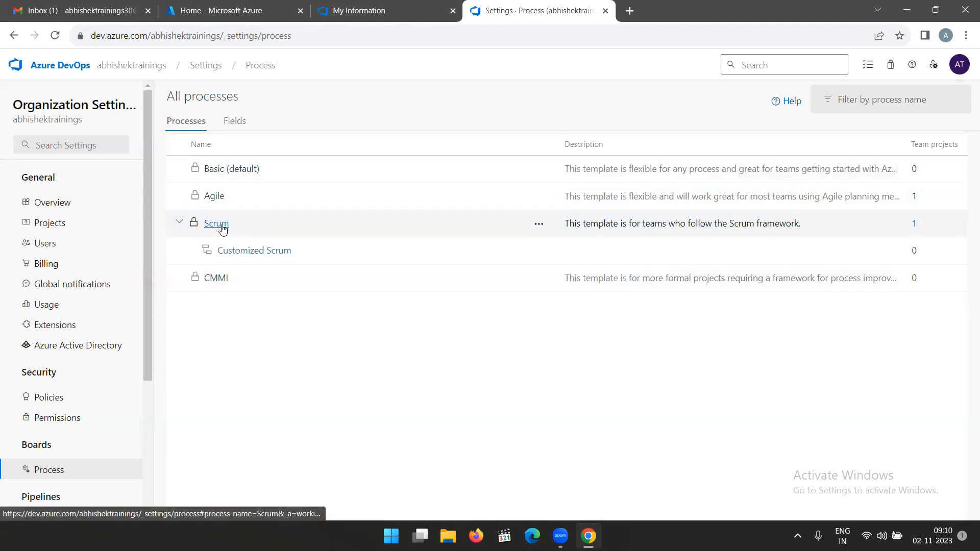
click(223, 230)
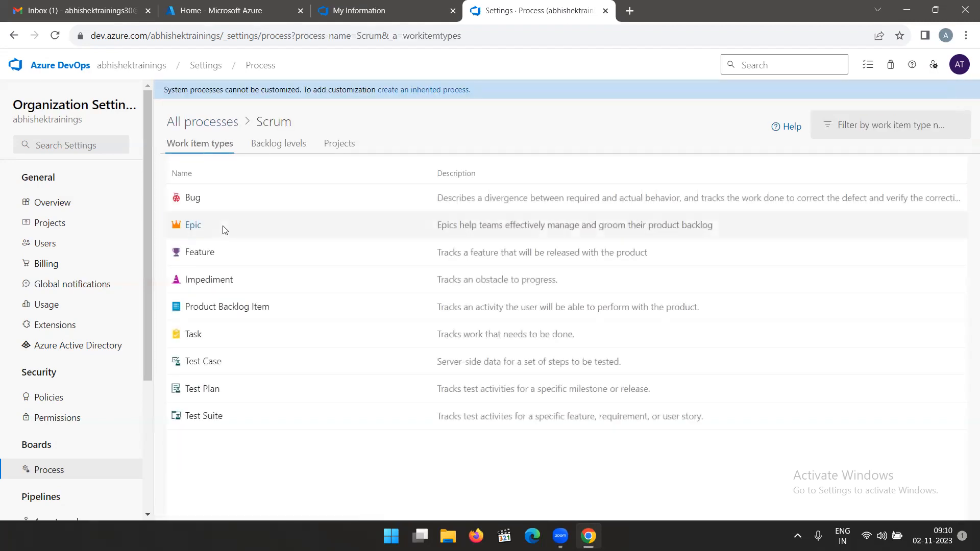
click(218, 124)
click(262, 251)
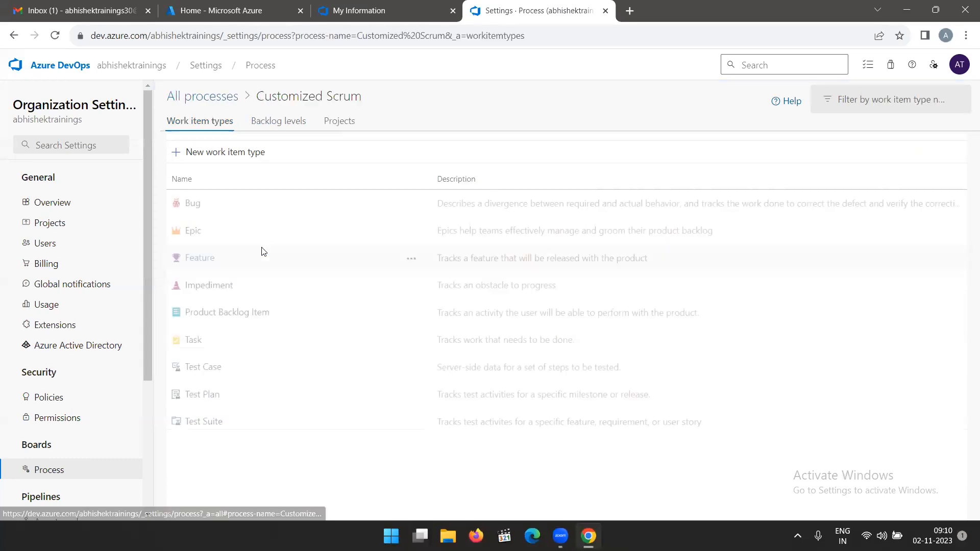
click(333, 122)
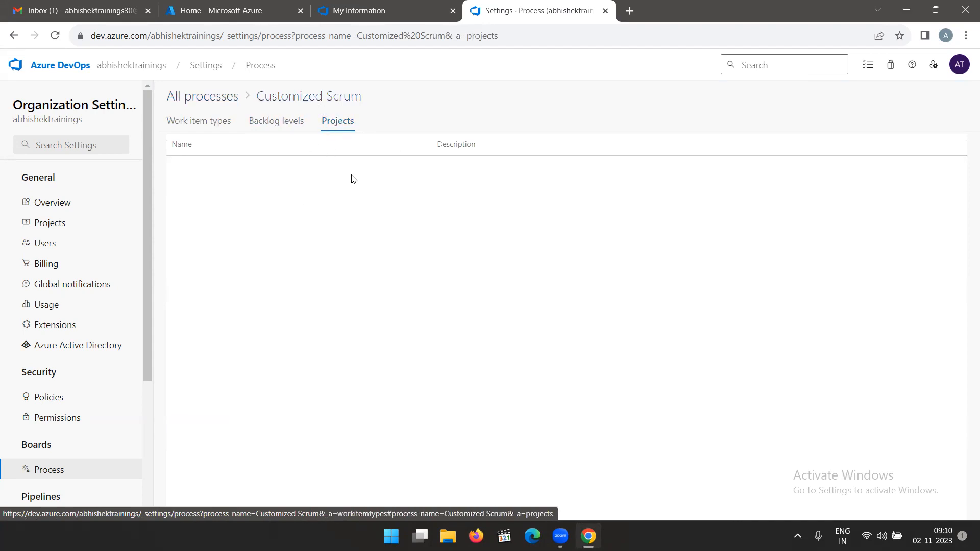
Check the actions available for the Customized Scrum and Scrum processes in the list of all processes.
click(219, 98)
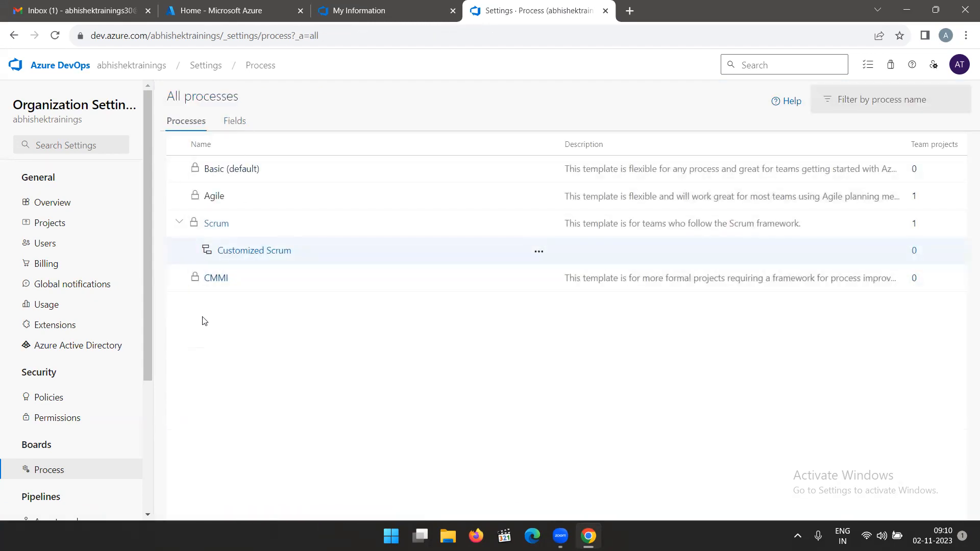
scroll(70, 447, down, 4)
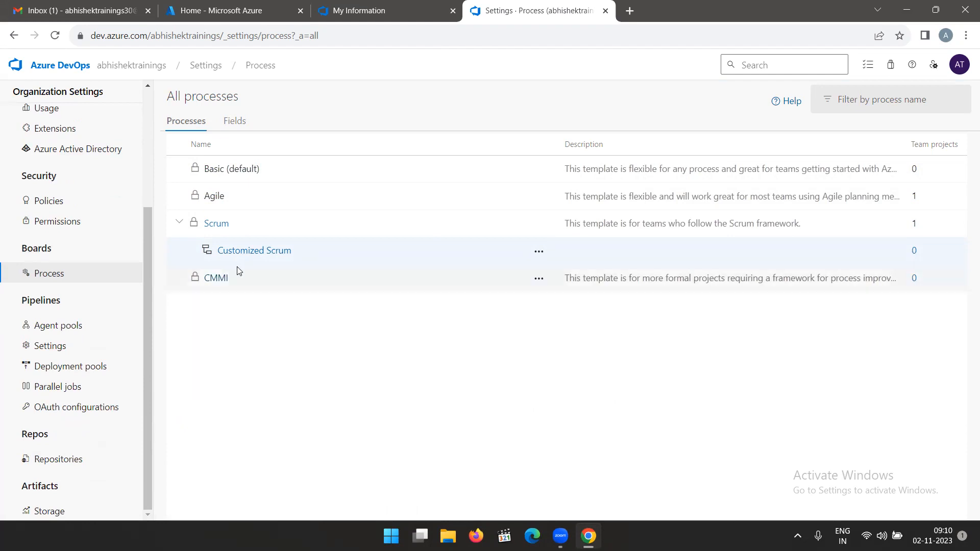
click(540, 252)
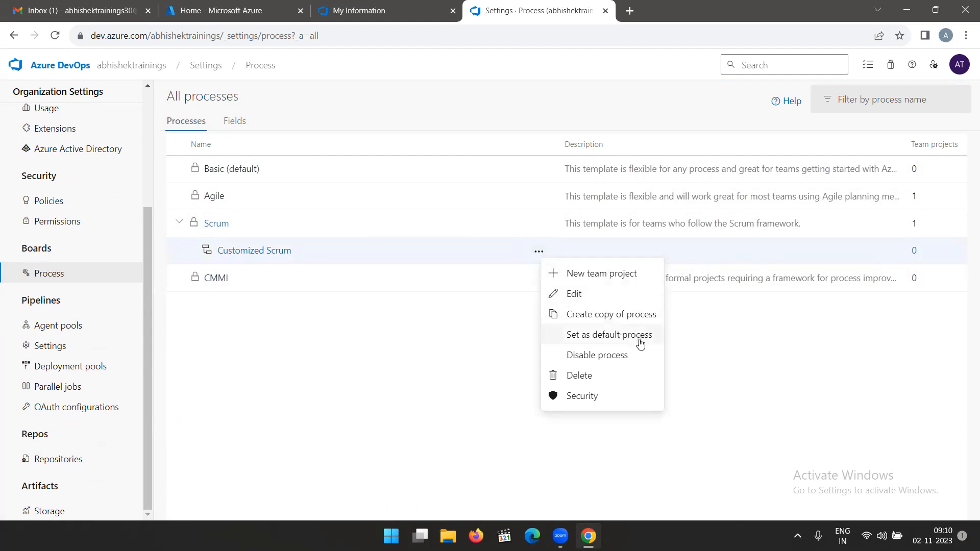
click(792, 378)
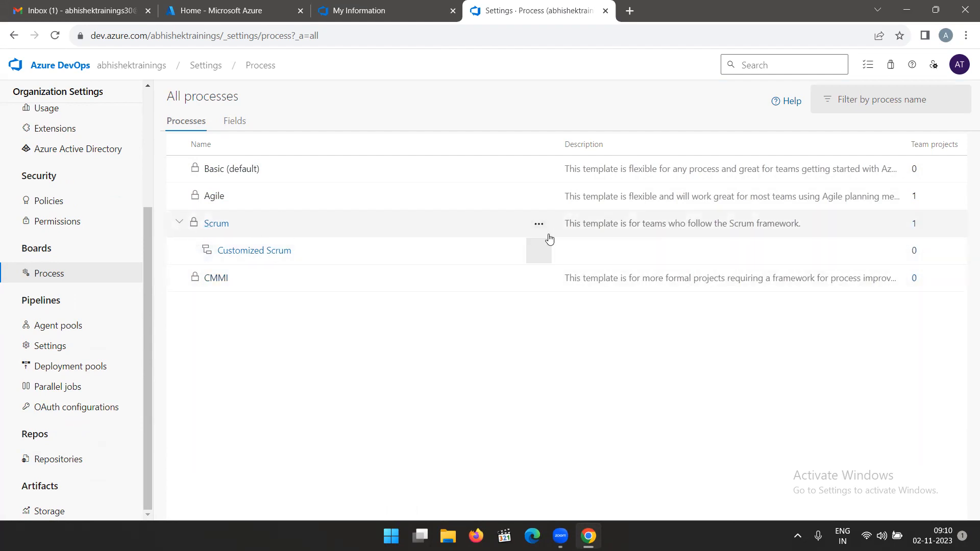
click(539, 225)
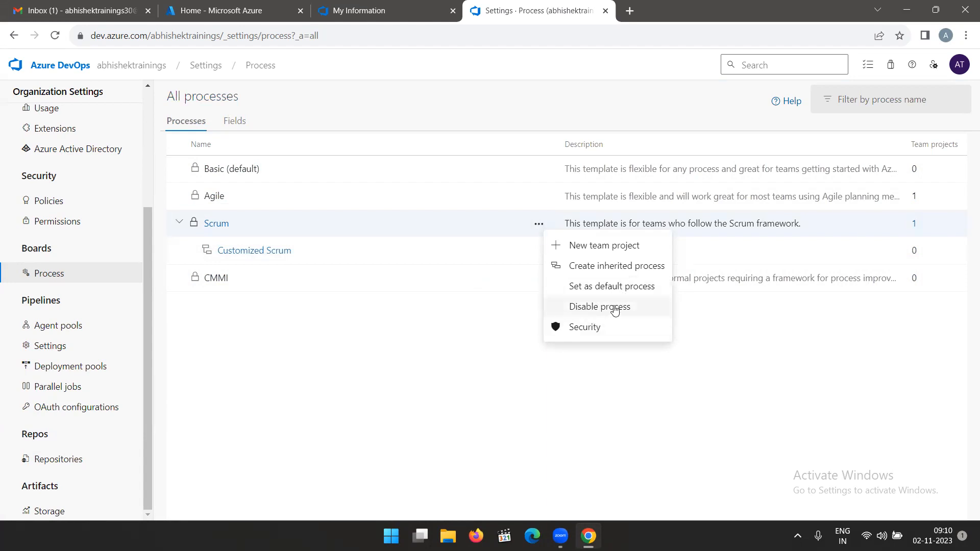
click(431, 357)
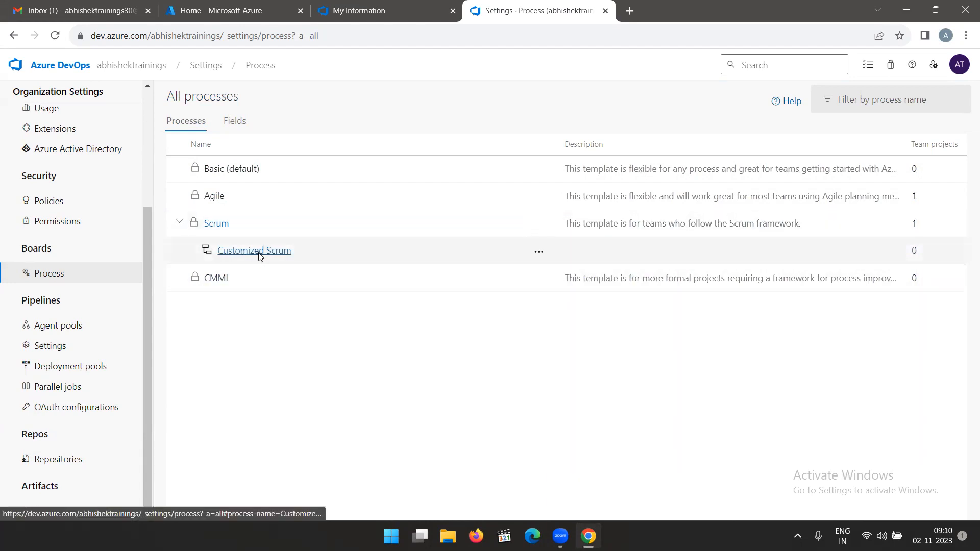
Compare the work item types and assigned projects of the Customized Scrum and Scrum processes.
click(259, 252)
click(339, 121)
click(193, 126)
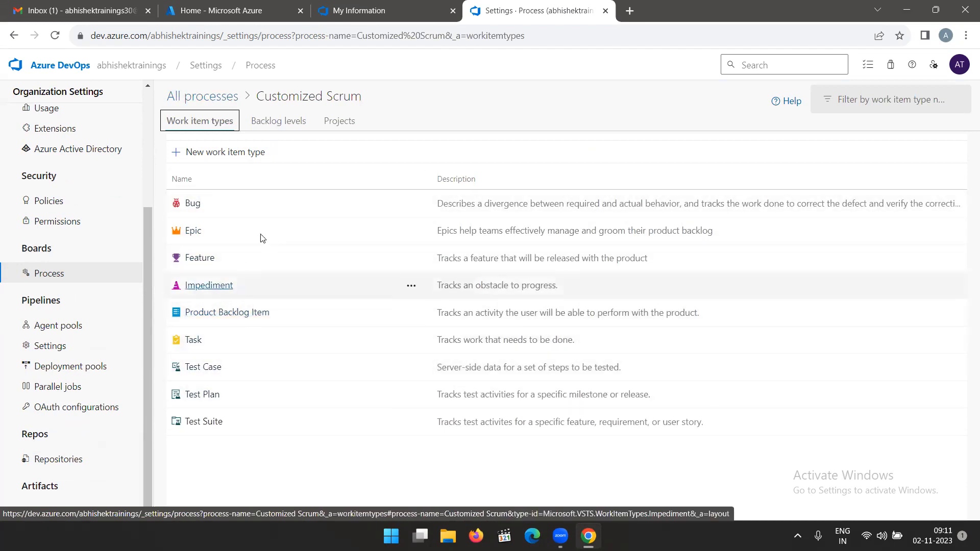
click(211, 96)
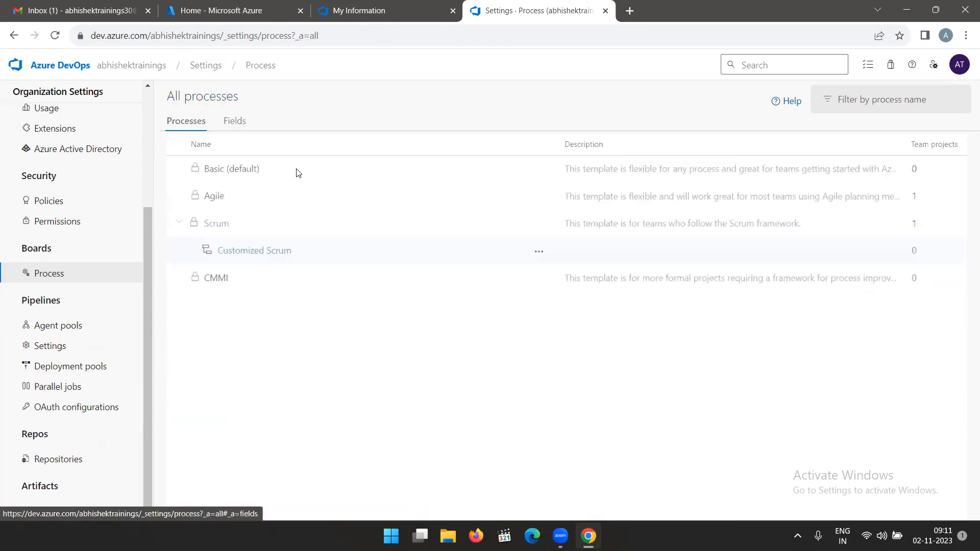
click(214, 223)
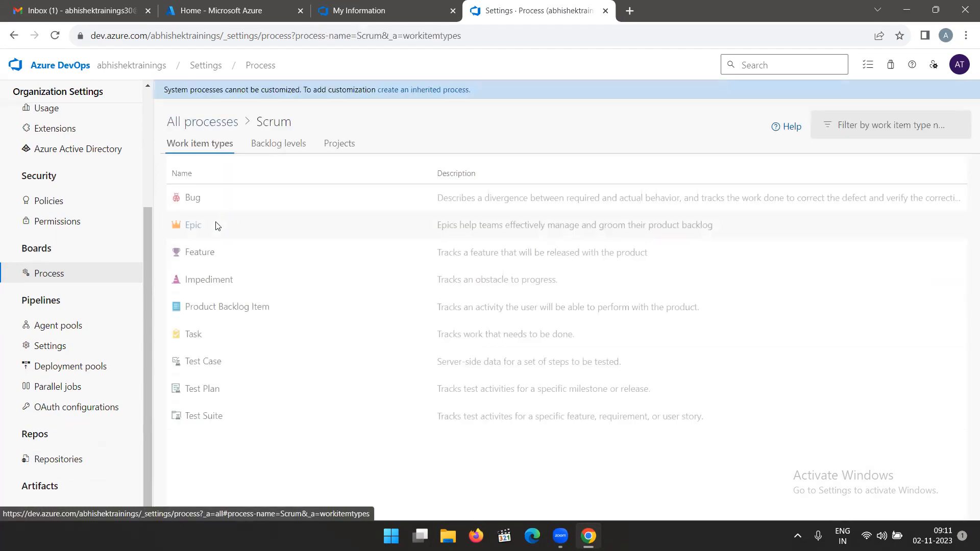
click(355, 142)
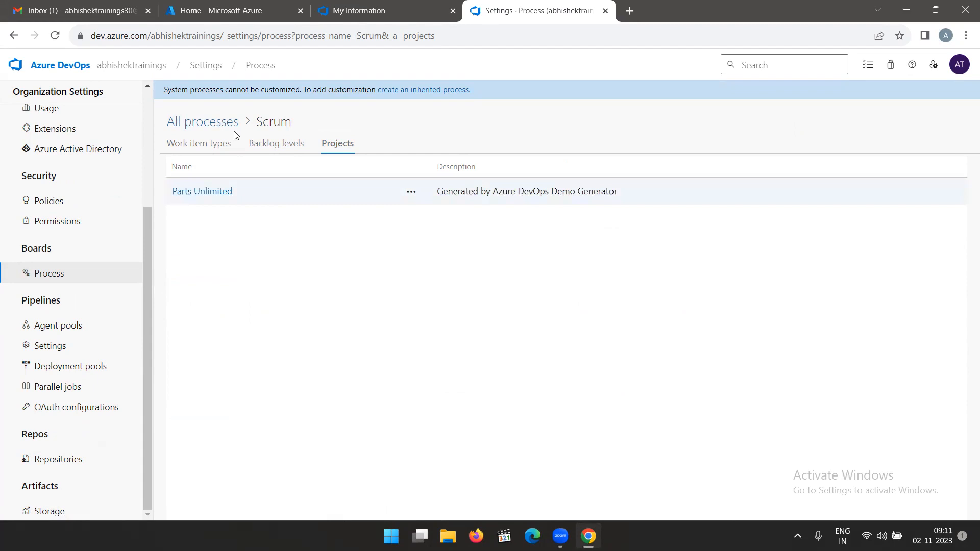
click(210, 124)
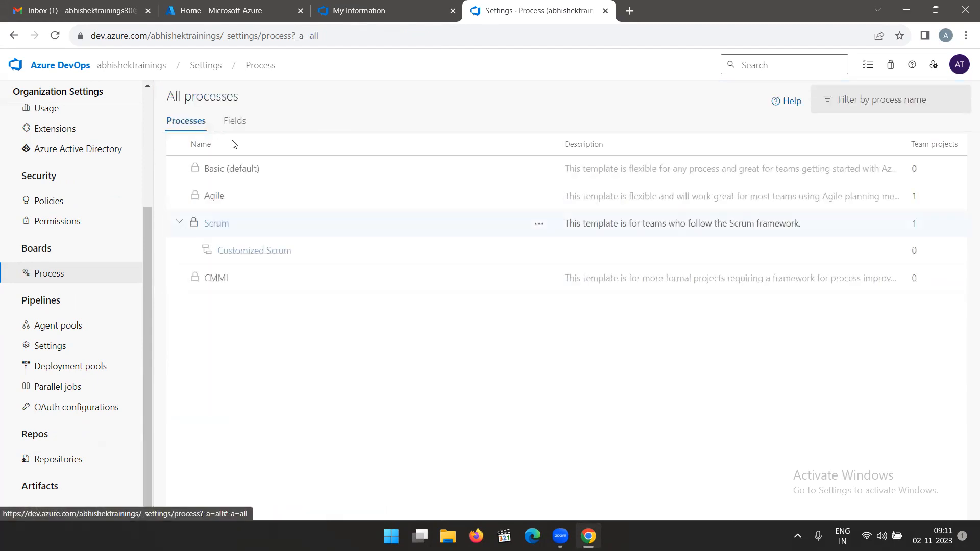
click(261, 251)
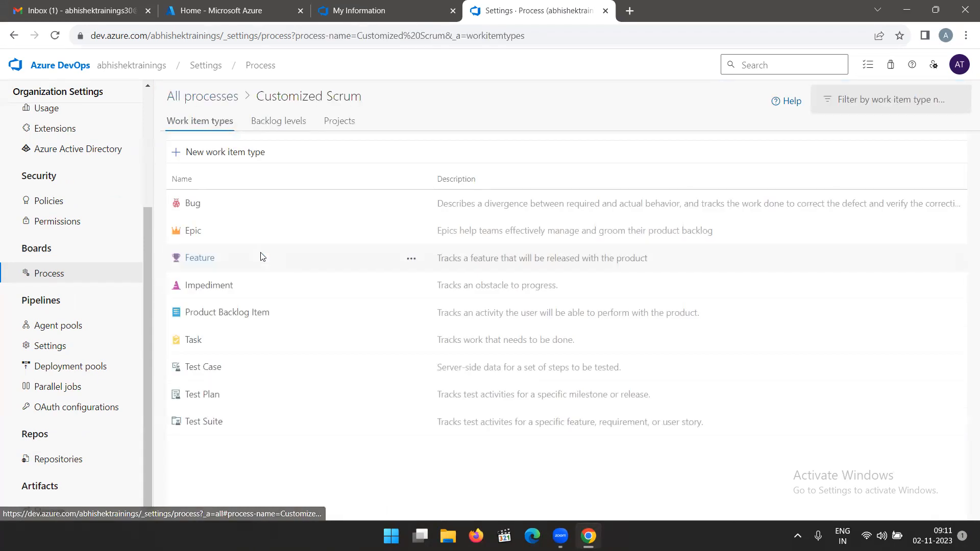
click(337, 122)
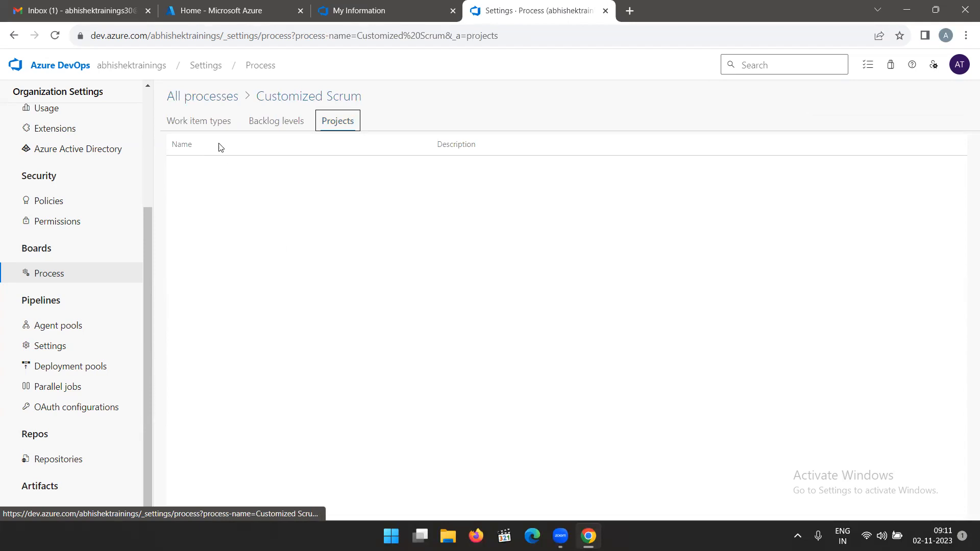
click(200, 129)
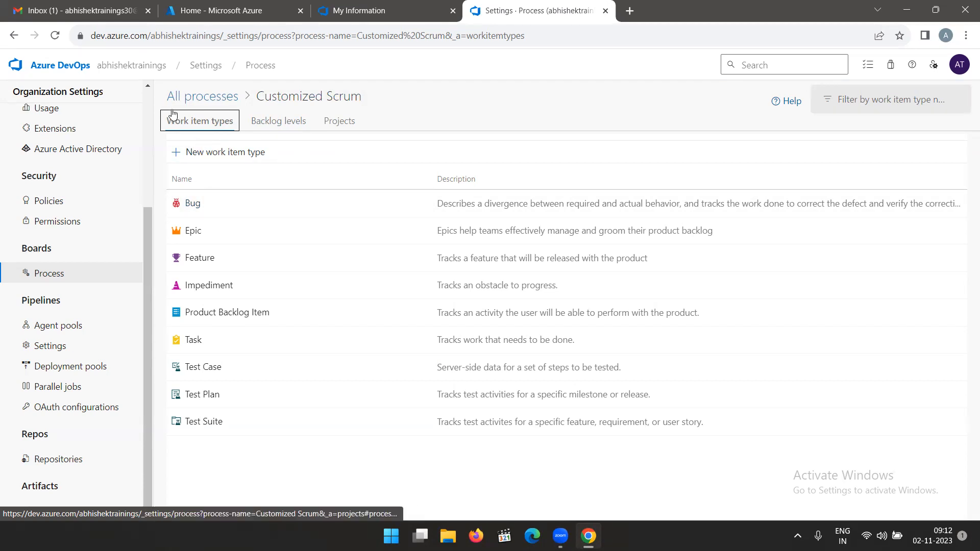
Leave the organization settings and open the DemoProject-Agile project.
click(131, 65)
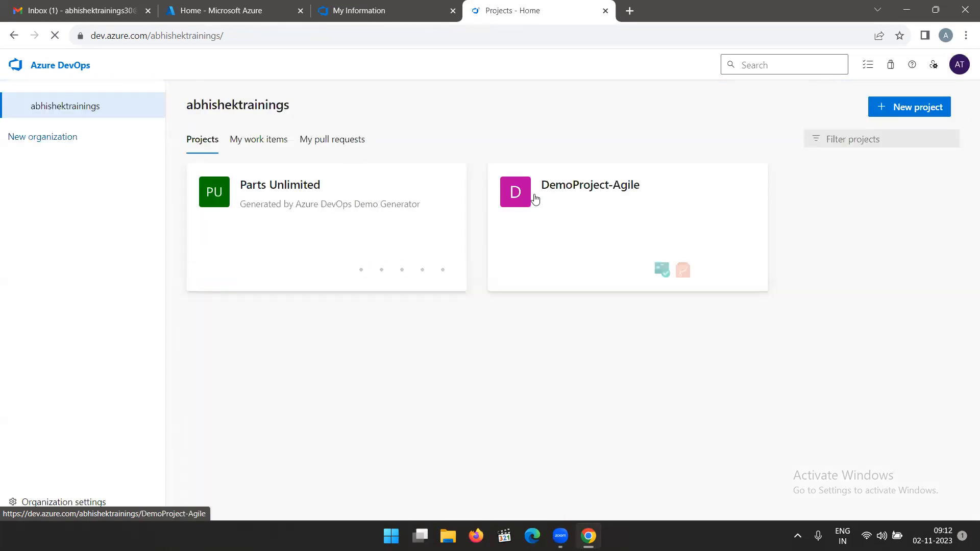
click(553, 215)
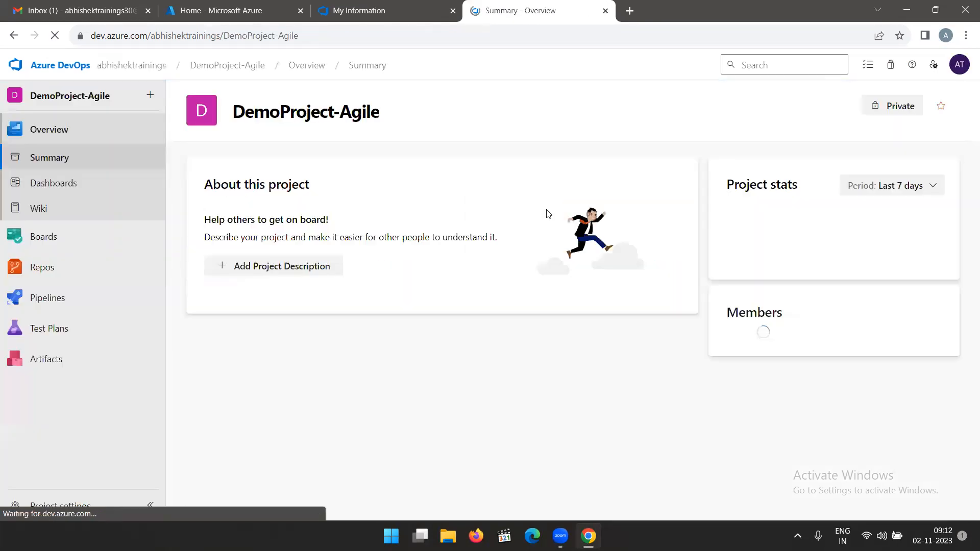
mouse_move(68, 297)
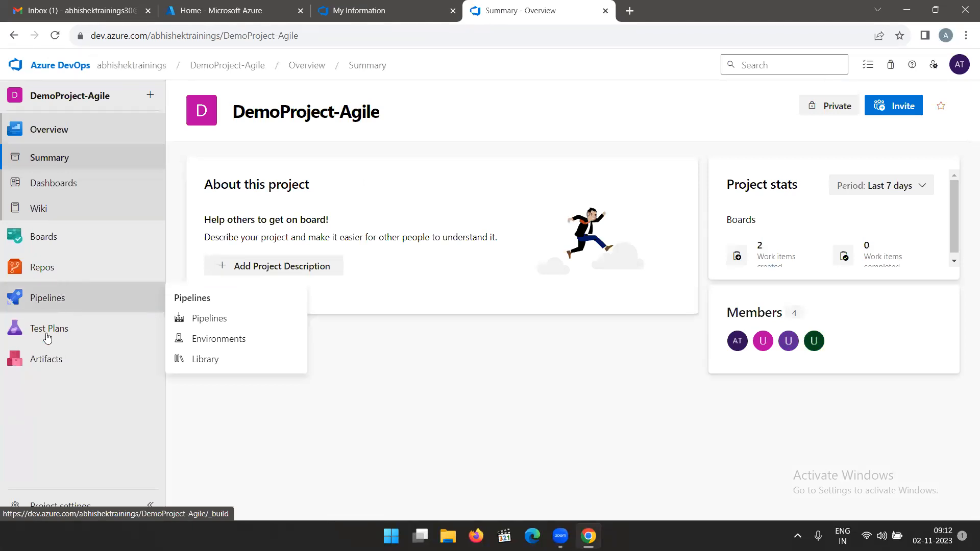
Open the work items of DemoProject-Agile and check which work item types can be created.
click(51, 238)
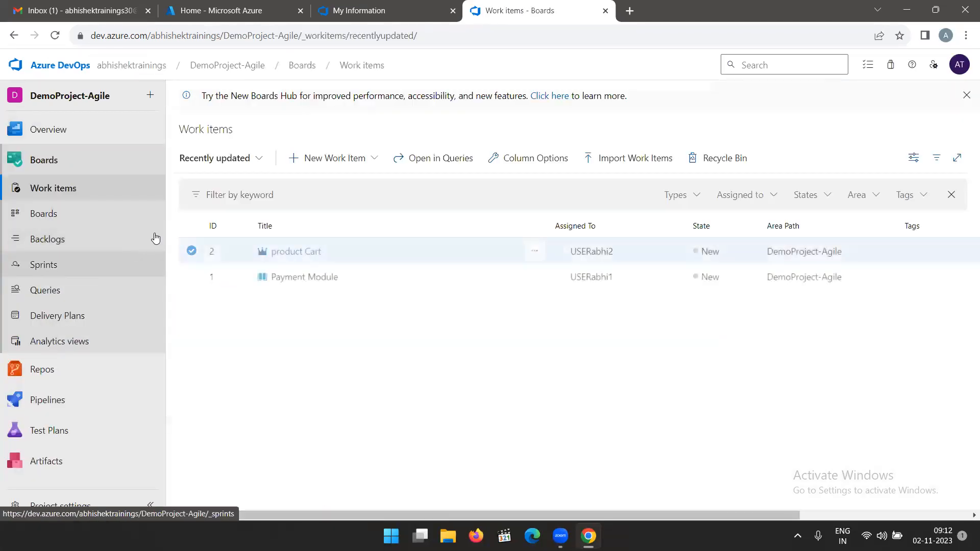
click(380, 159)
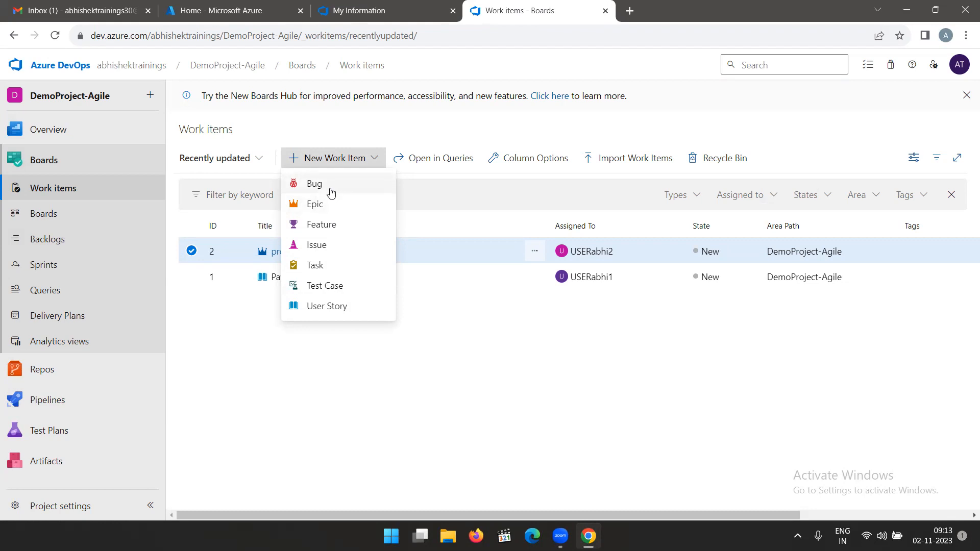
click(430, 128)
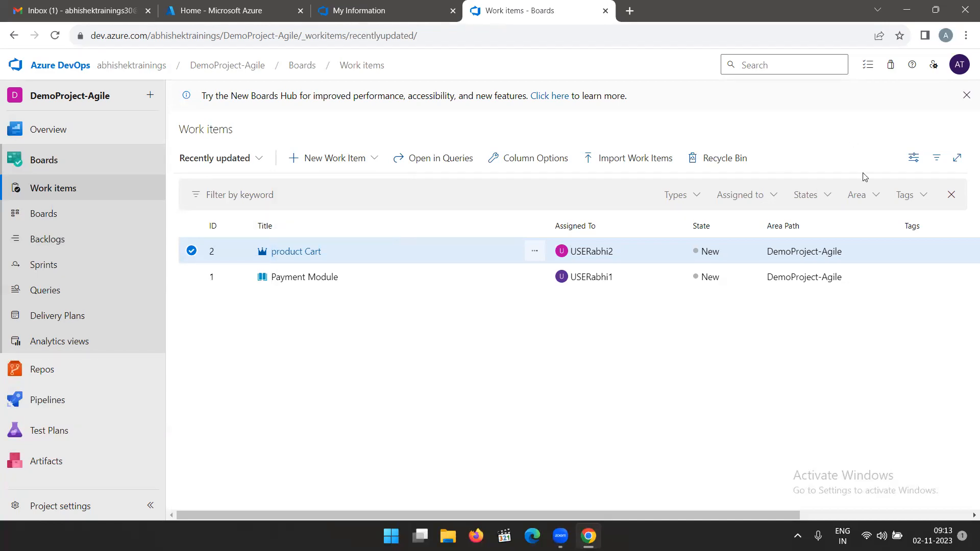
click(914, 162)
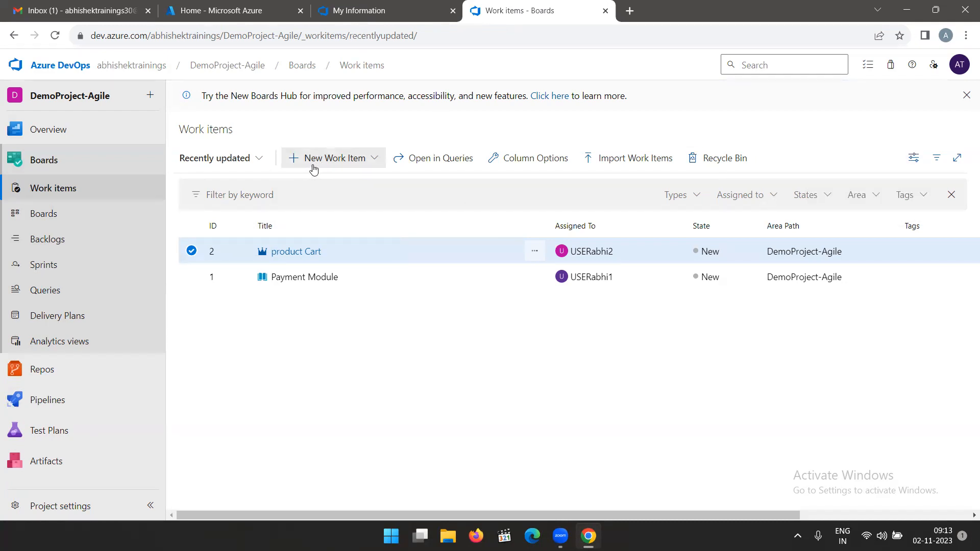
click(382, 158)
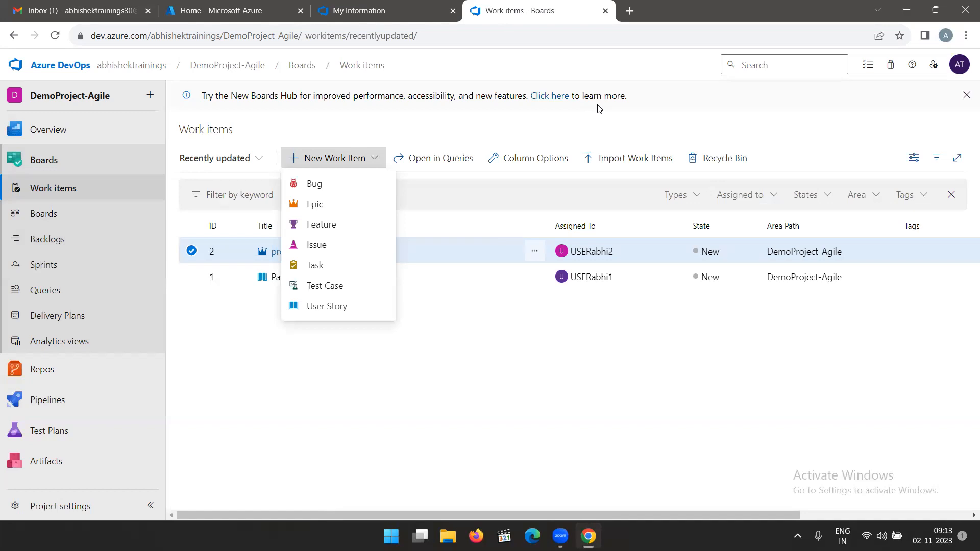
click(438, 106)
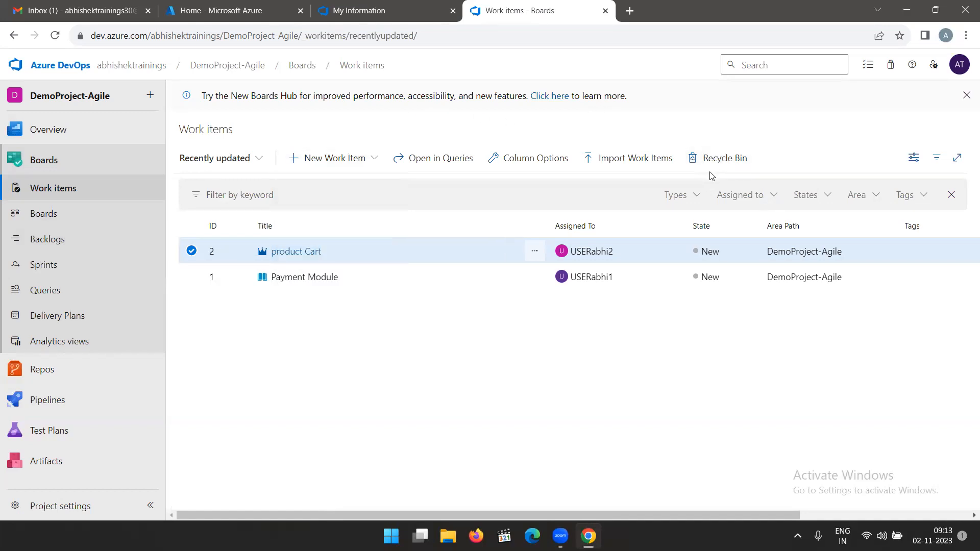
Check the available work item views, and hide and show the filter bar of the work items list.
click(261, 160)
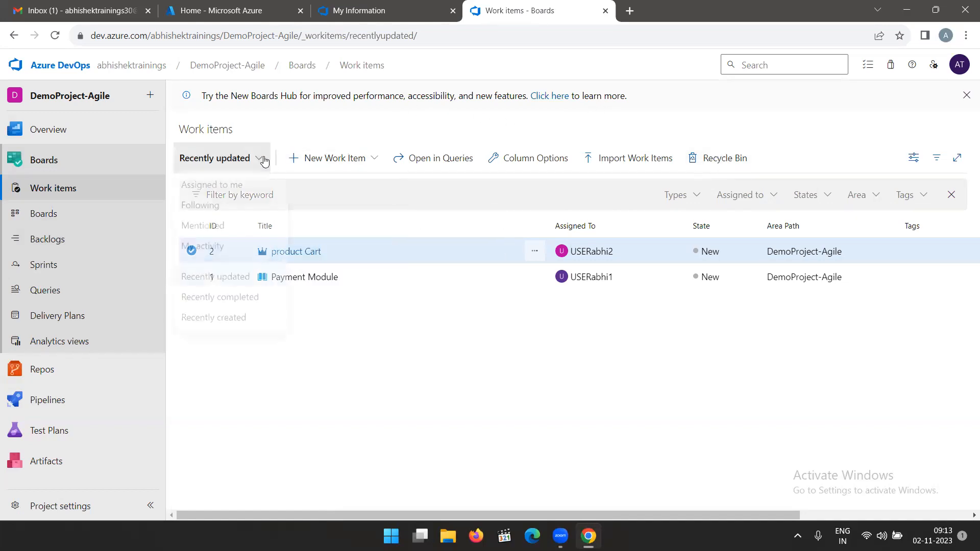
click(262, 159)
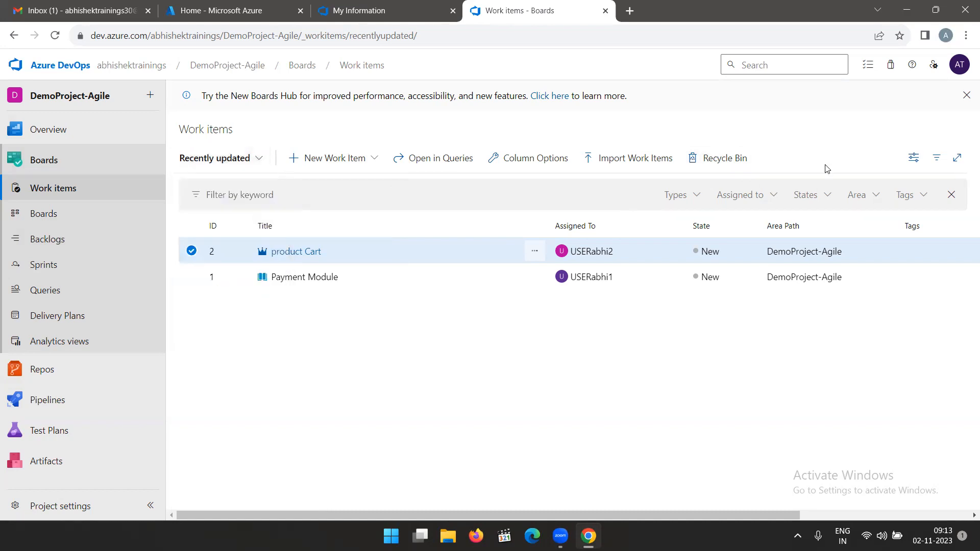
click(938, 160)
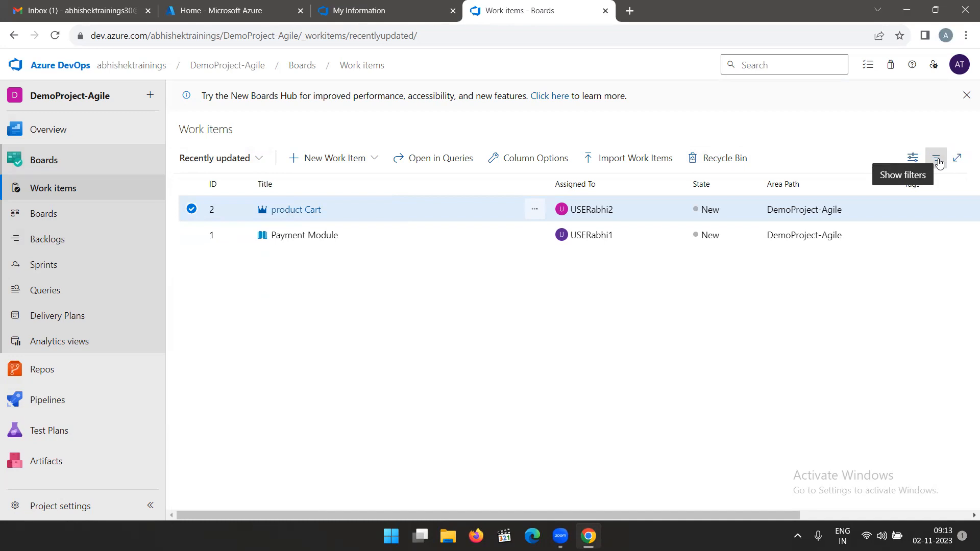
click(938, 160)
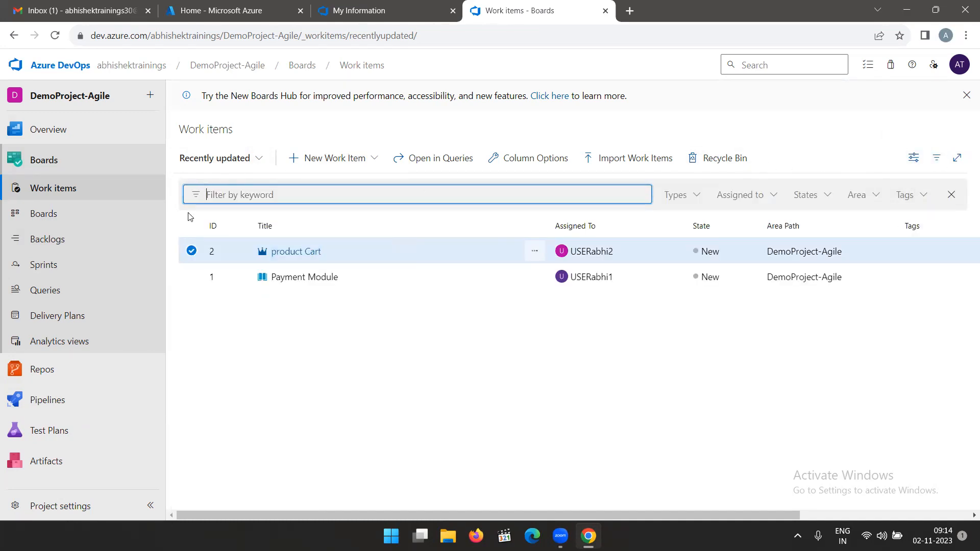
Open the DemoProject-Agile Team board's settings and review the card styles, tag colors, annotations and tests options.
click(64, 215)
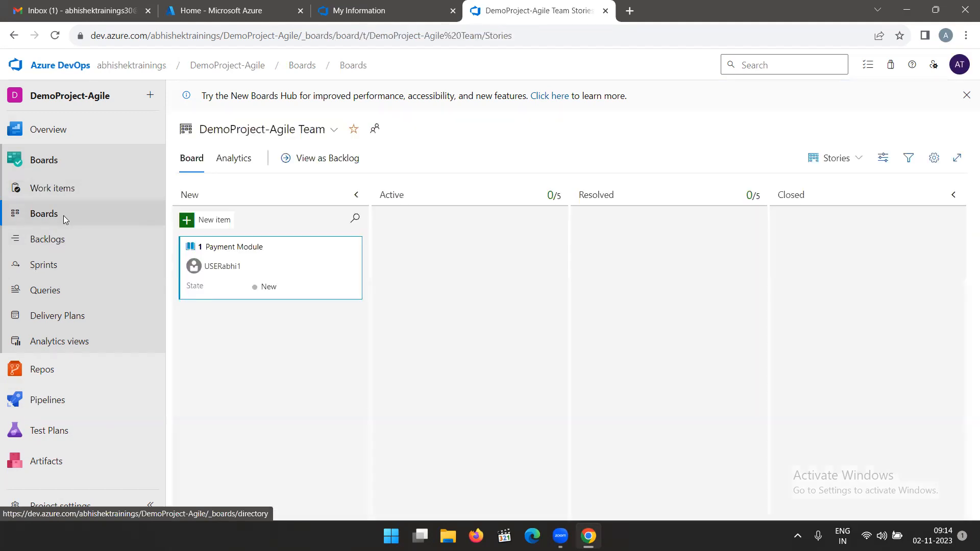
click(934, 159)
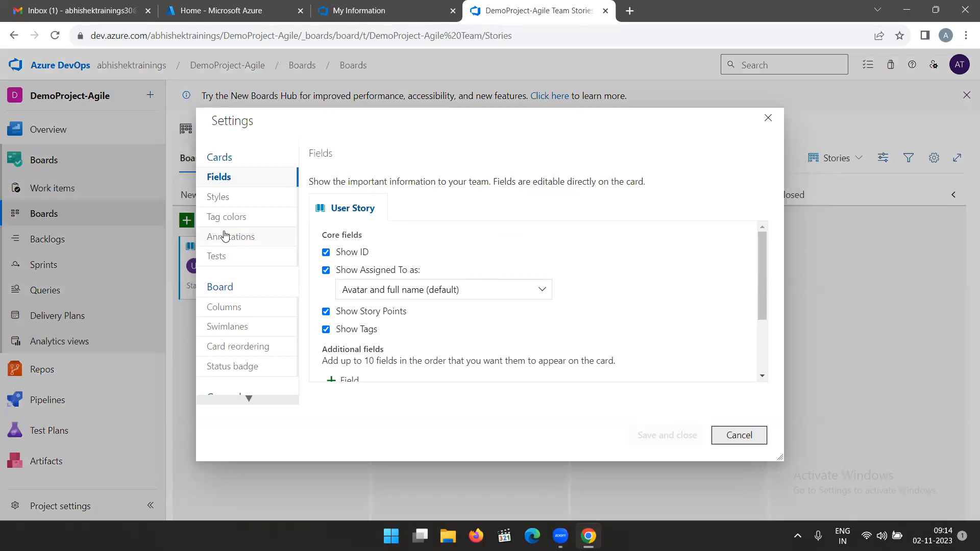
click(226, 200)
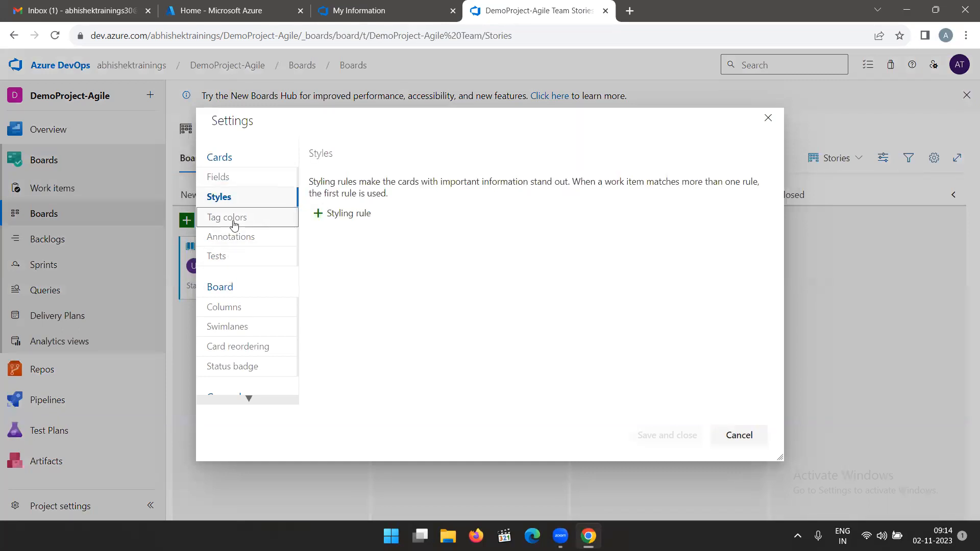
click(234, 219)
click(234, 239)
click(239, 261)
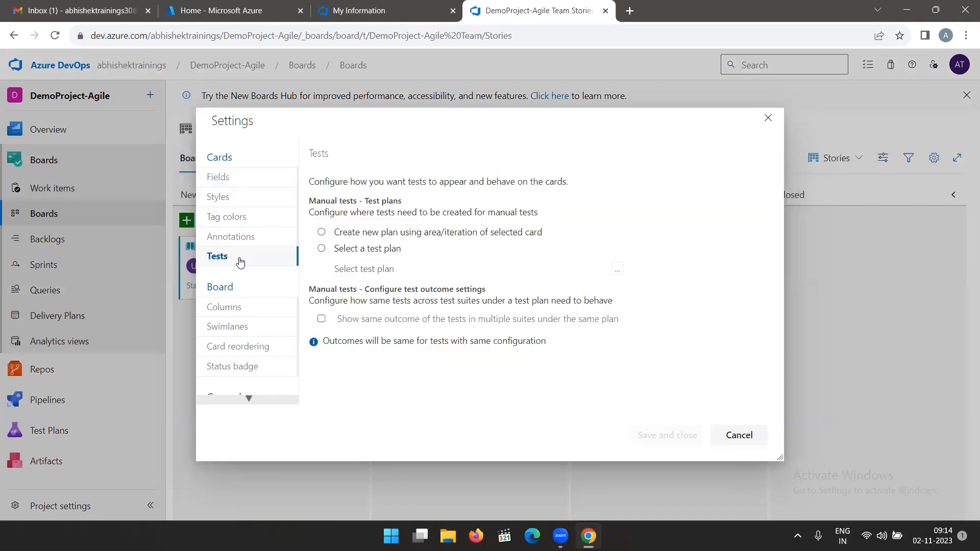
click(240, 245)
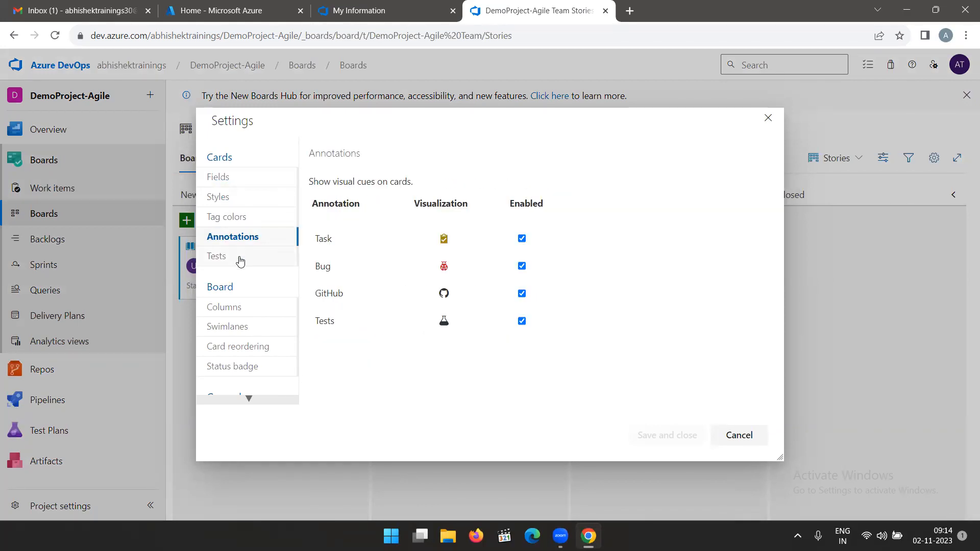
click(240, 260)
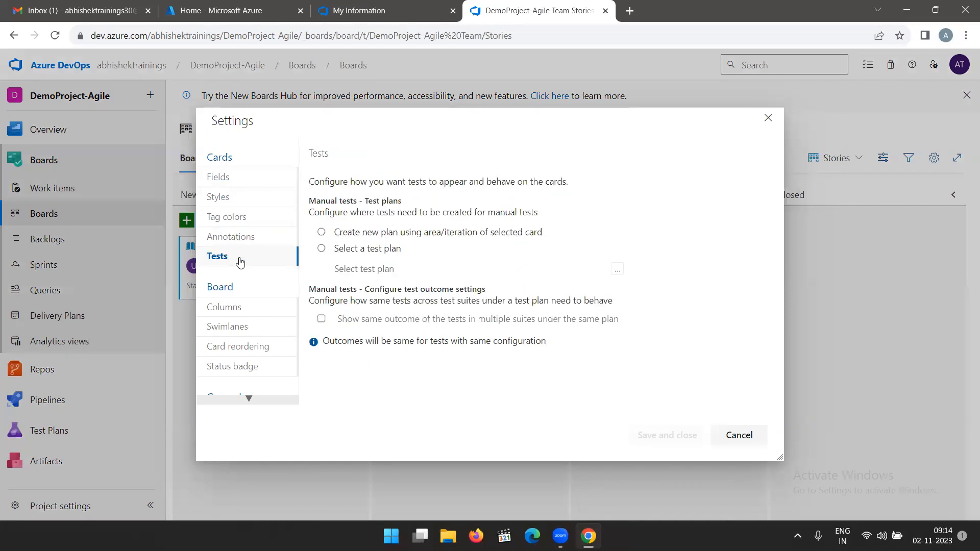
Review the board's column, swimlane and status badge settings.
click(233, 308)
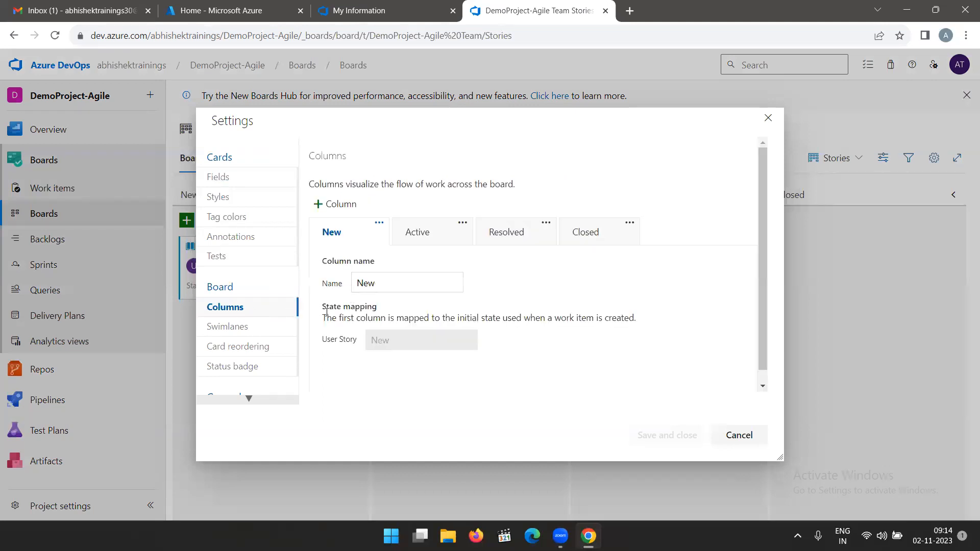
click(250, 326)
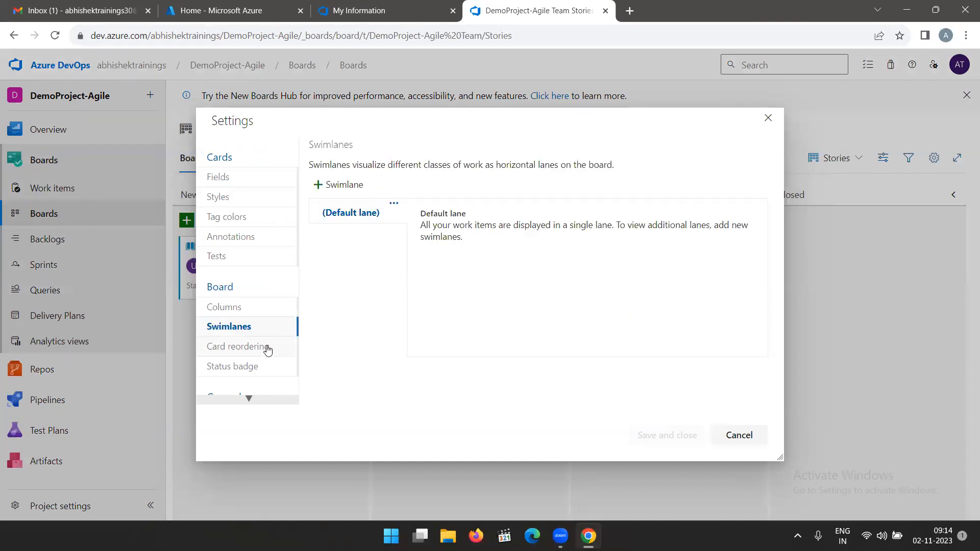
click(256, 372)
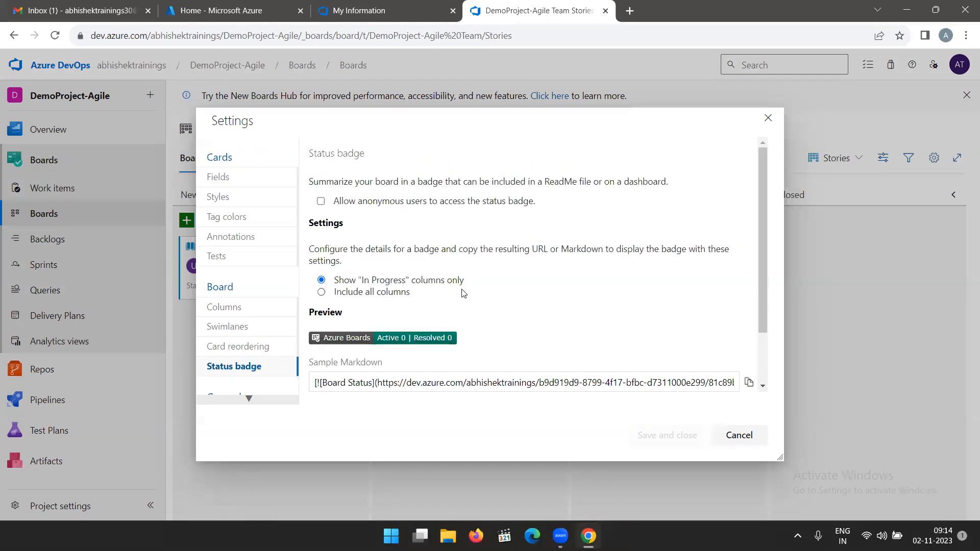
scroll(461, 293, down, 2)
scroll(262, 362, down, 2)
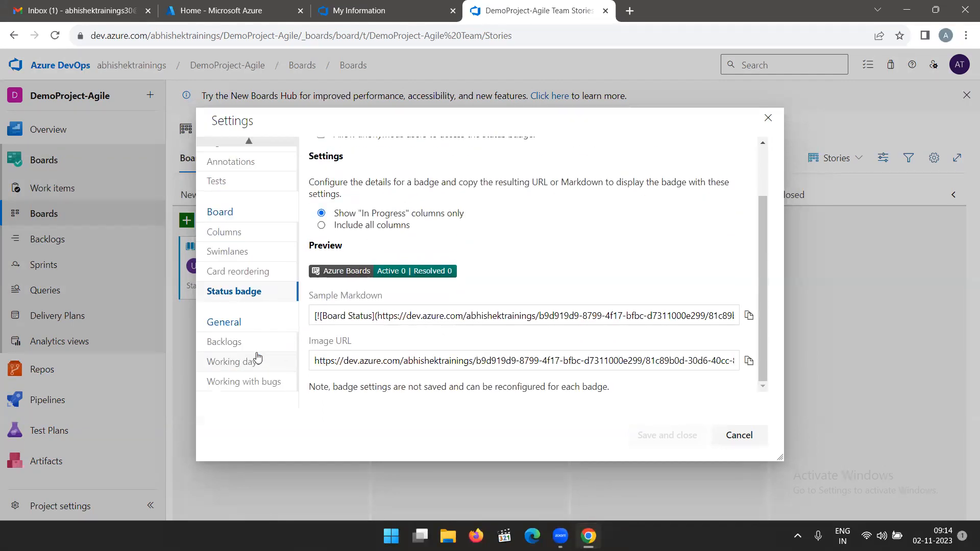
Review the general team settings for backlog navigation levels, working days and working with bugs.
click(232, 351)
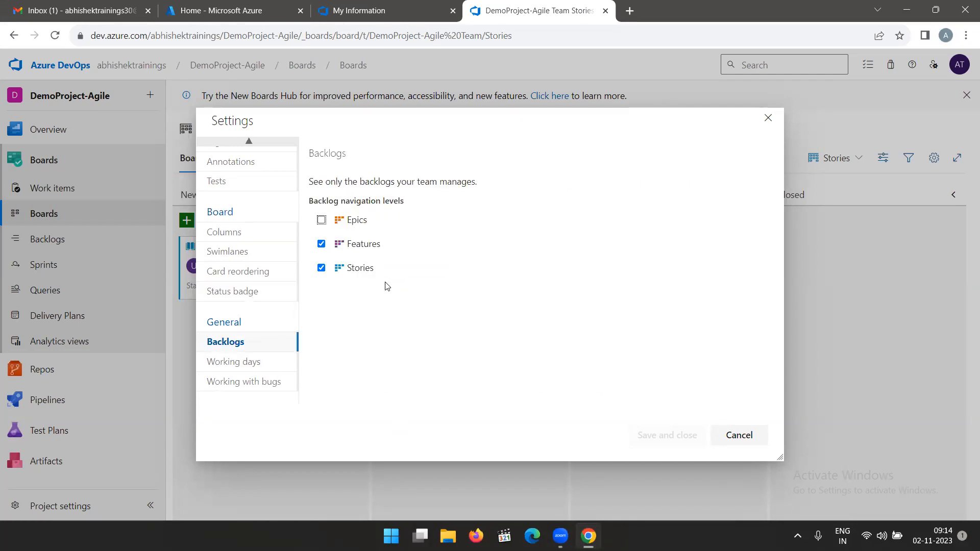
click(243, 365)
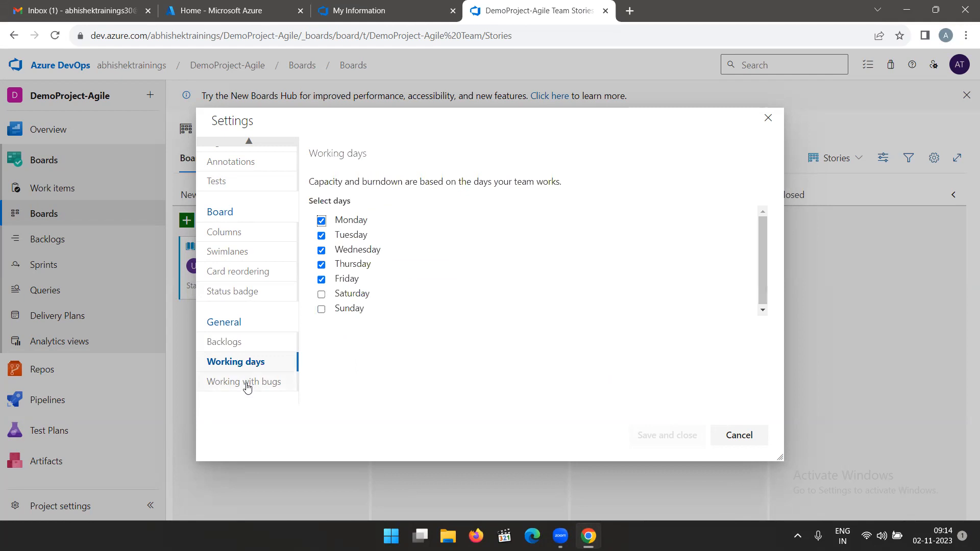
click(247, 386)
click(245, 351)
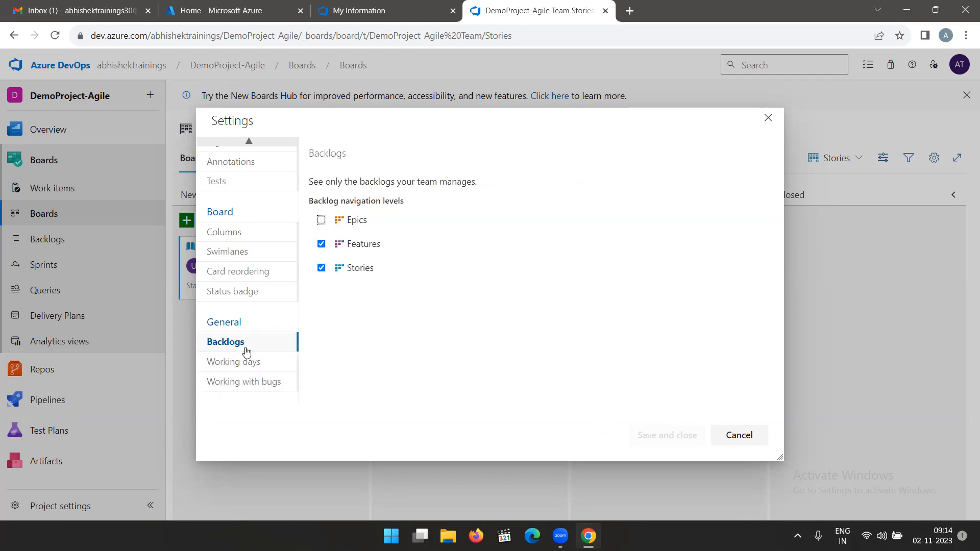
Recheck the status badge and card test settings, and close the board settings without saving.
click(244, 298)
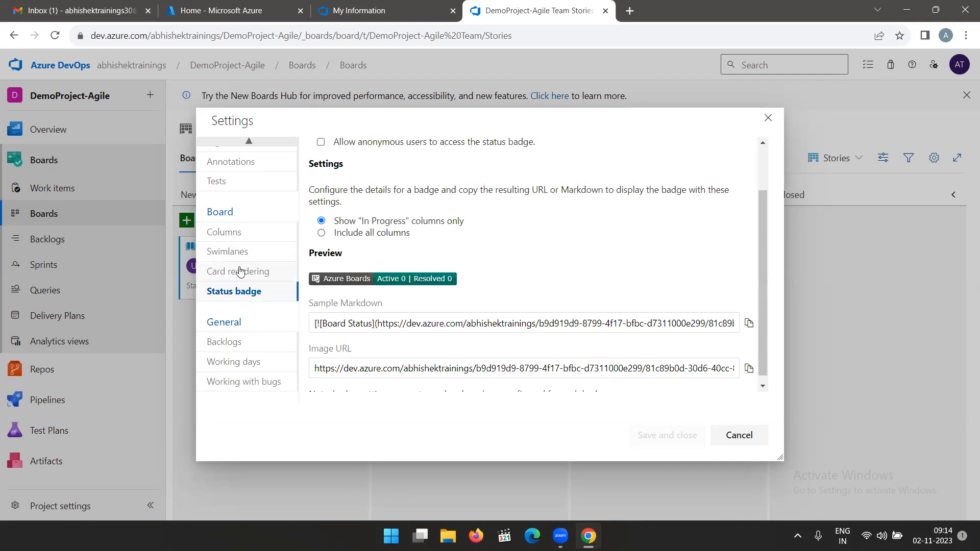
scroll(240, 270, up, 2)
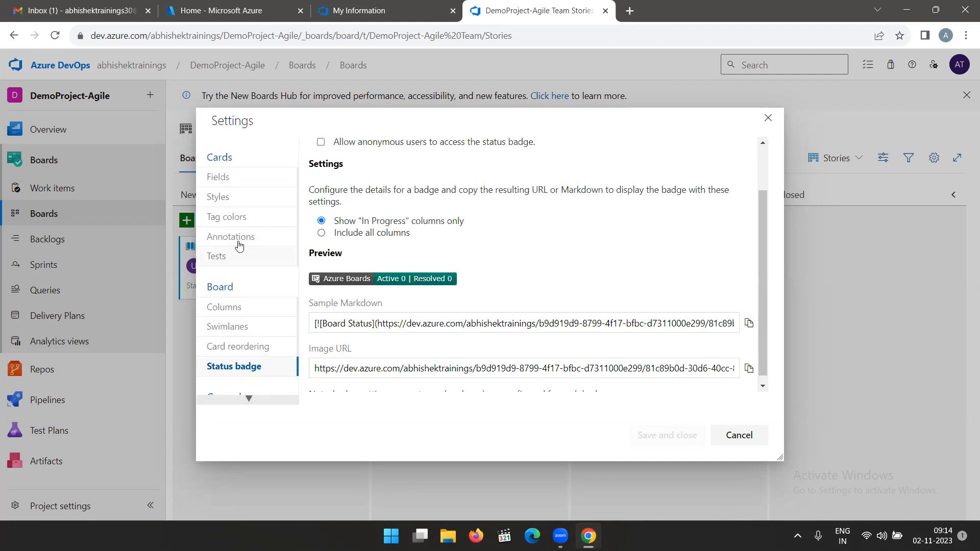
click(233, 264)
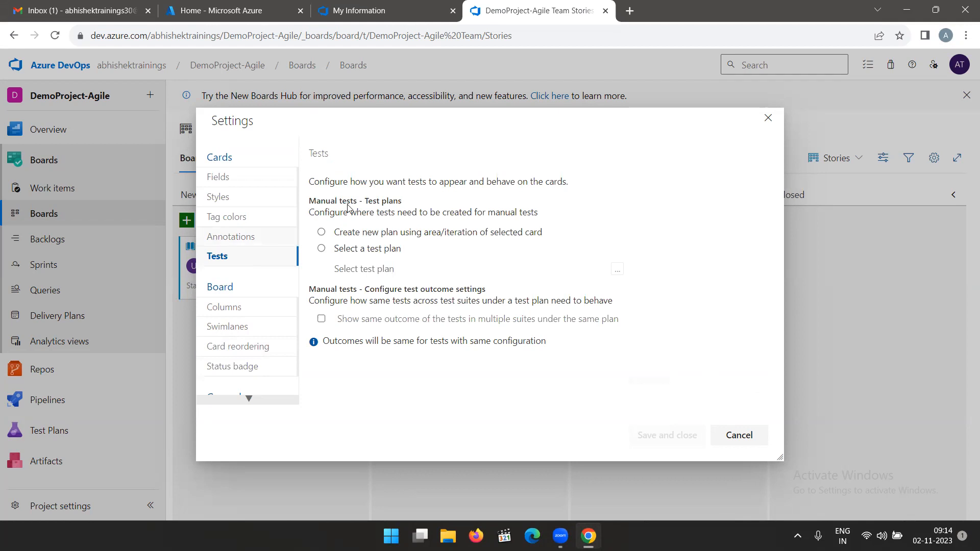
click(749, 442)
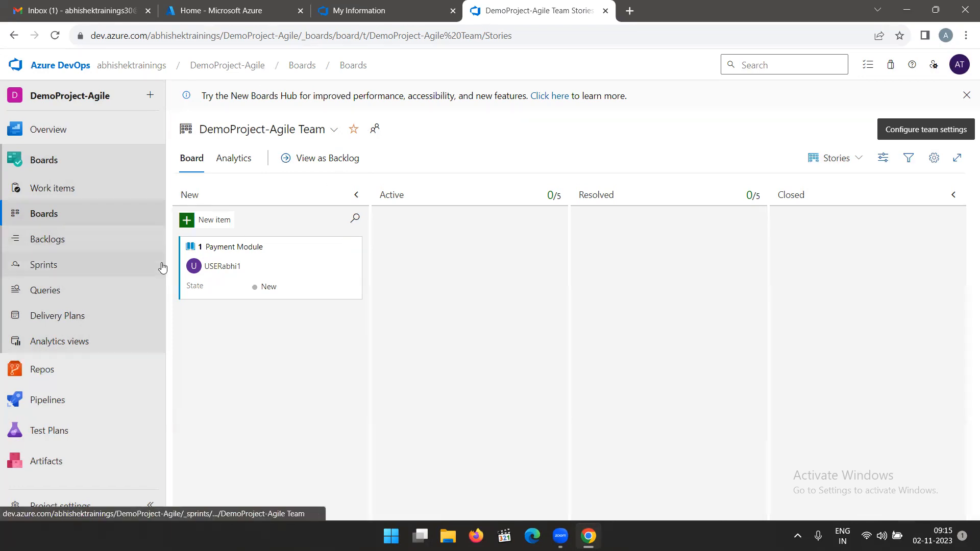
Check the queries of DemoProject-Agile, and open the shared Web tasks query in the Parts Unlimited project.
click(45, 292)
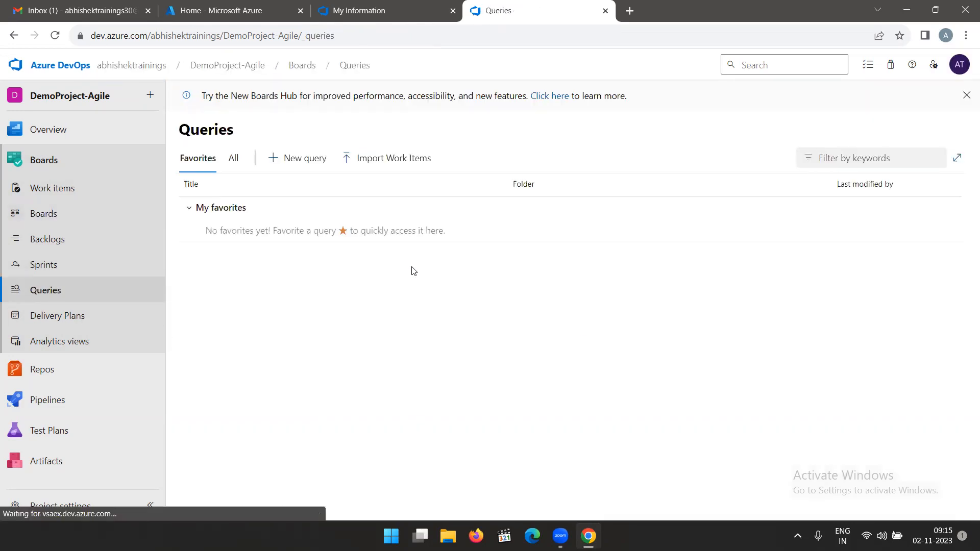
click(132, 64)
click(591, 236)
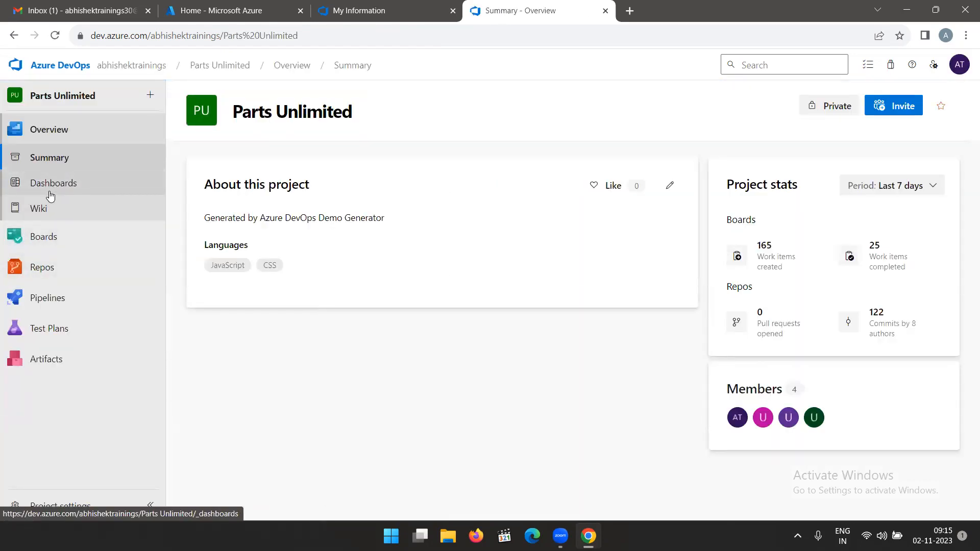
click(58, 233)
click(50, 291)
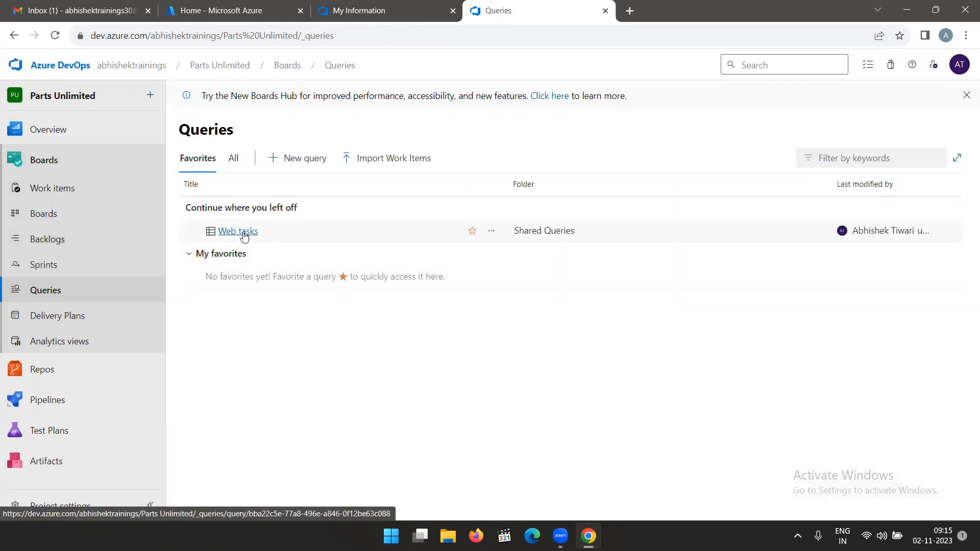
click(243, 232)
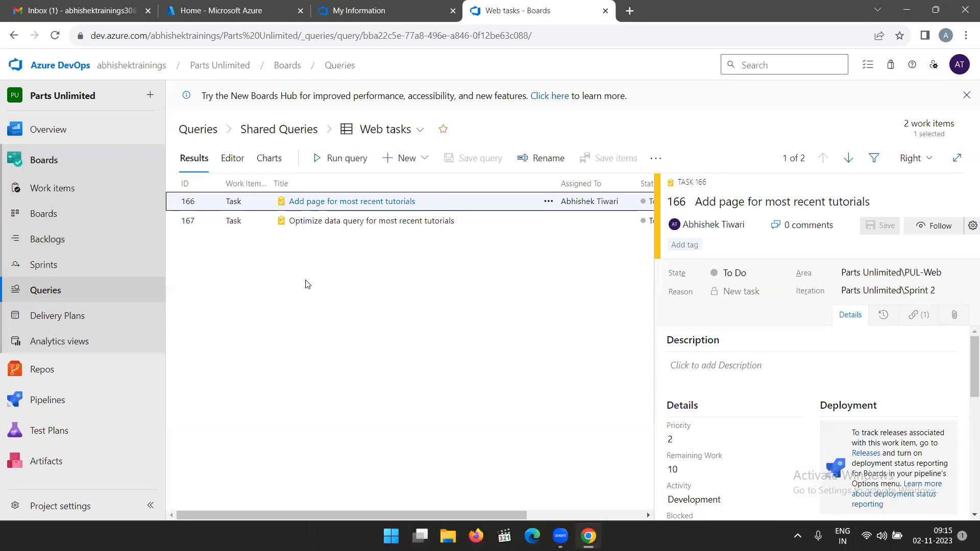
Check the Web tasks query's options for creating new items and the actions available for tasks 167 and 166.
click(411, 158)
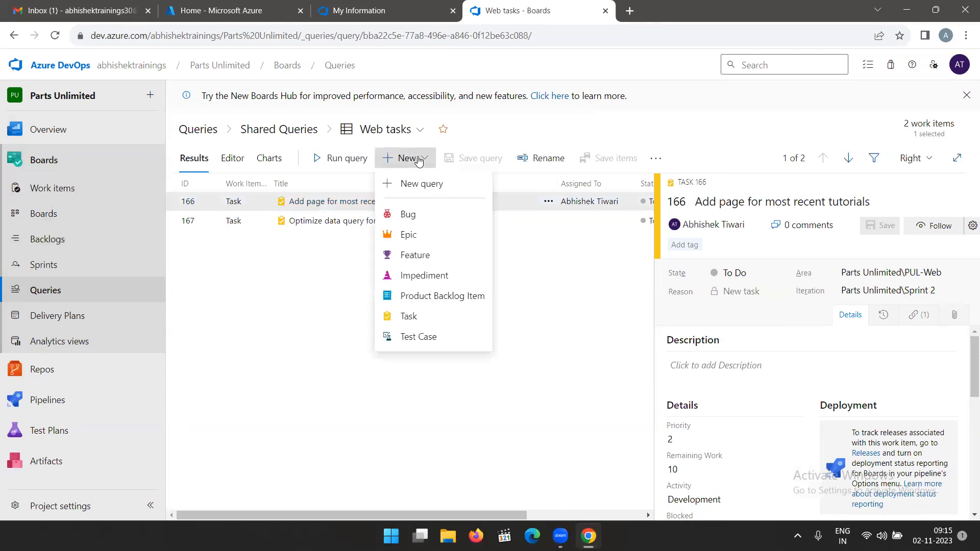
click(295, 282)
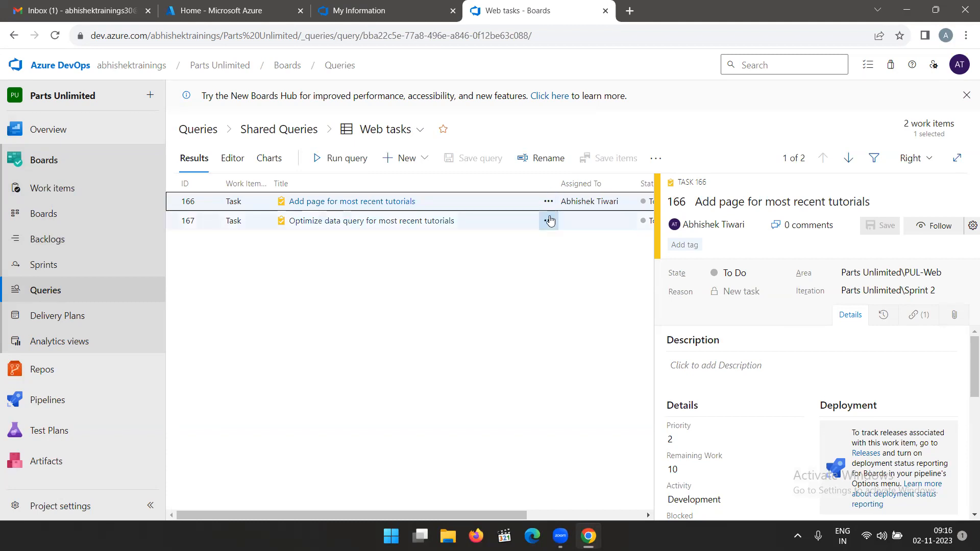
click(549, 220)
click(505, 247)
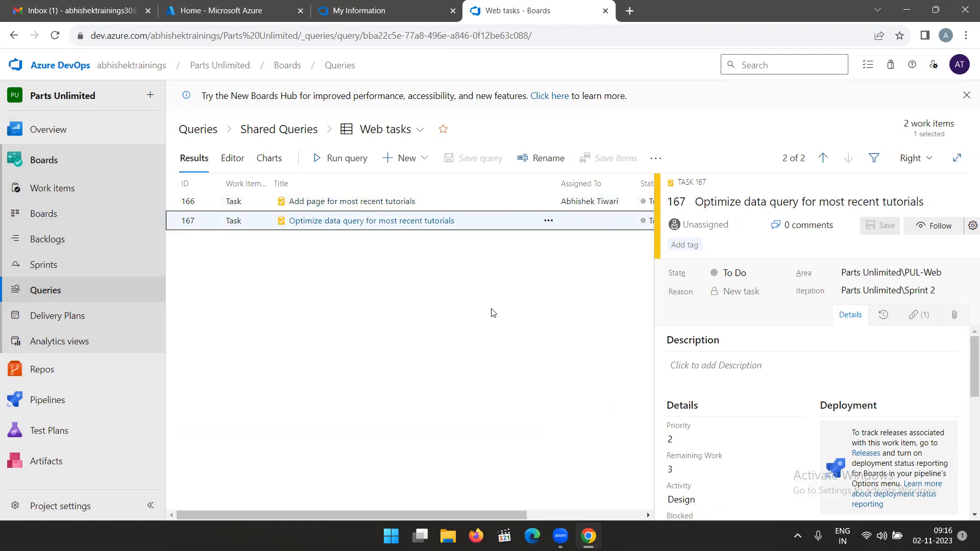
click(548, 201)
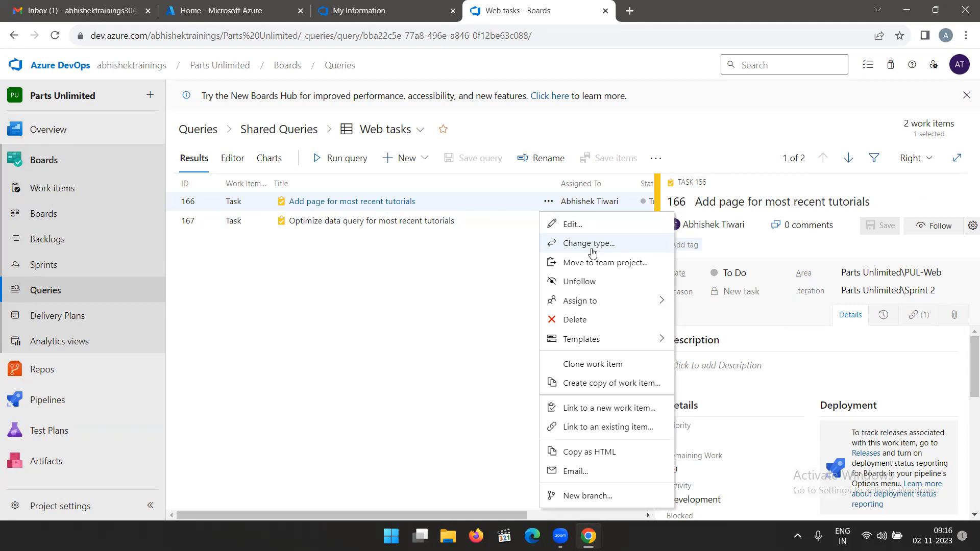
click(485, 261)
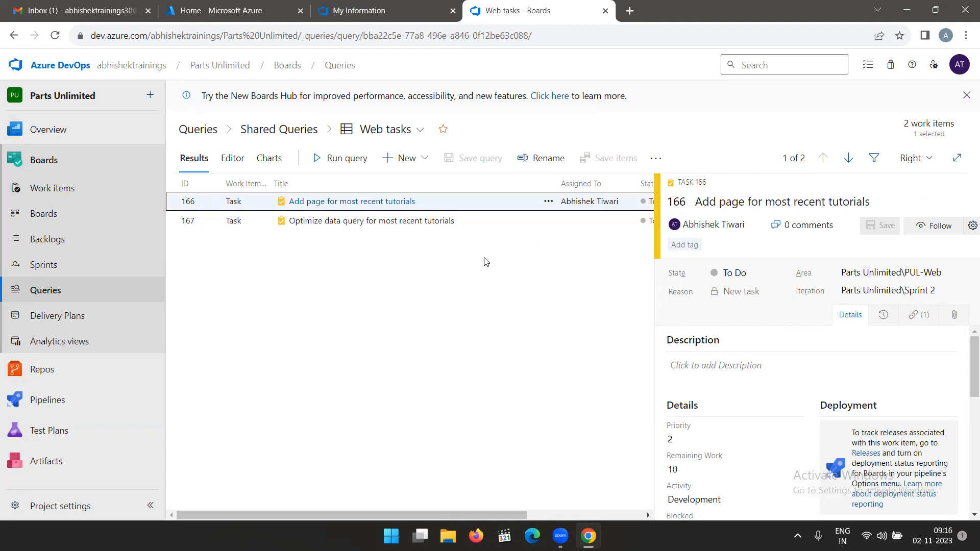